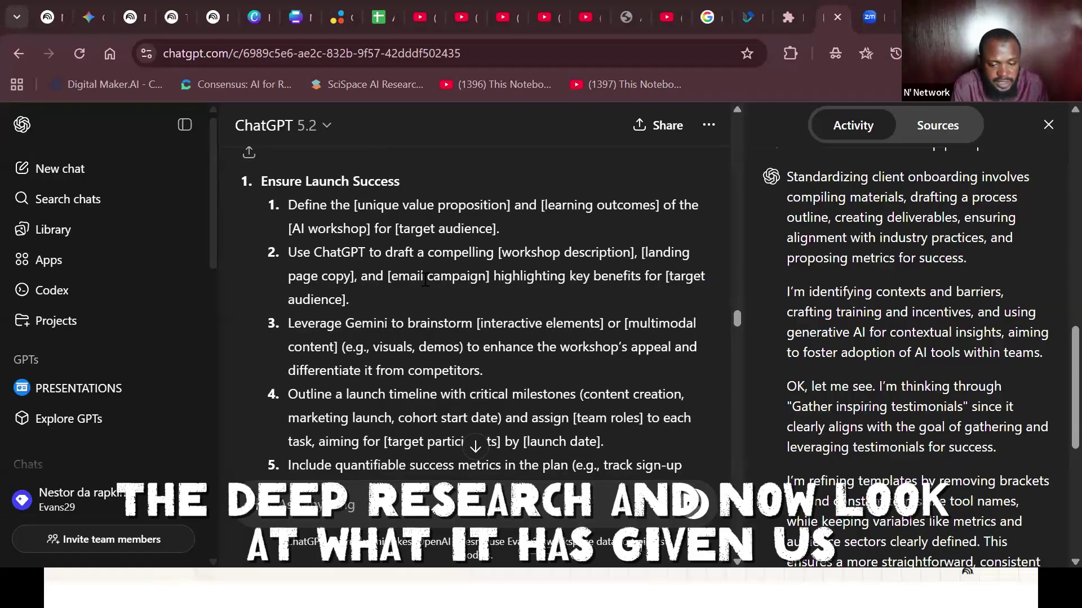
Examine the prompt steps in the ChatGPT response, from Ensure Launch Success through Improve Feedback Collection
scroll(426, 281, "down", 2)
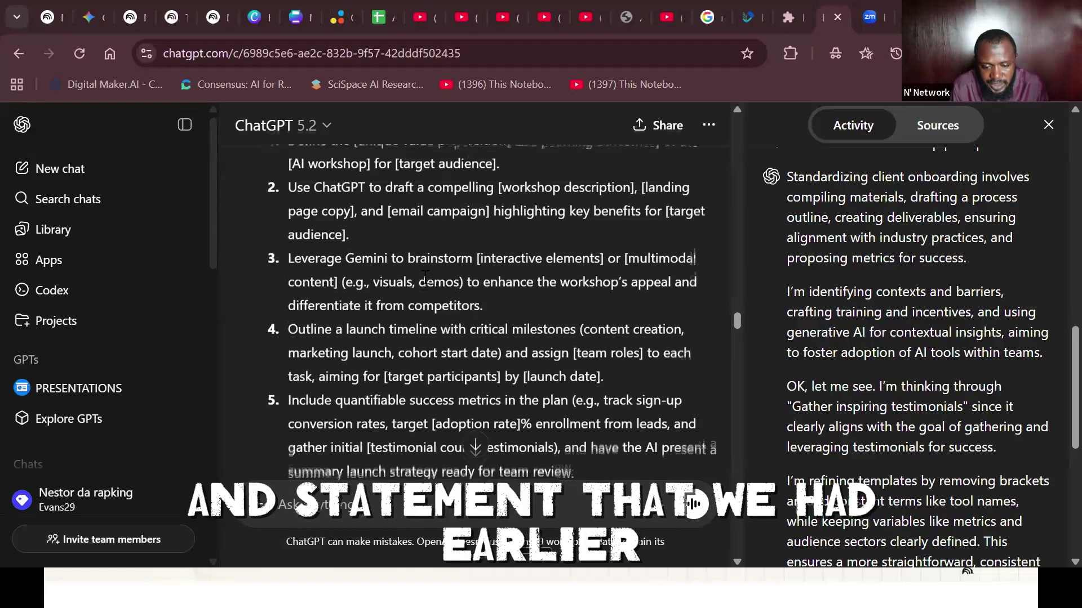
scroll(426, 277, "up", 1)
scroll(426, 277, "down", 3)
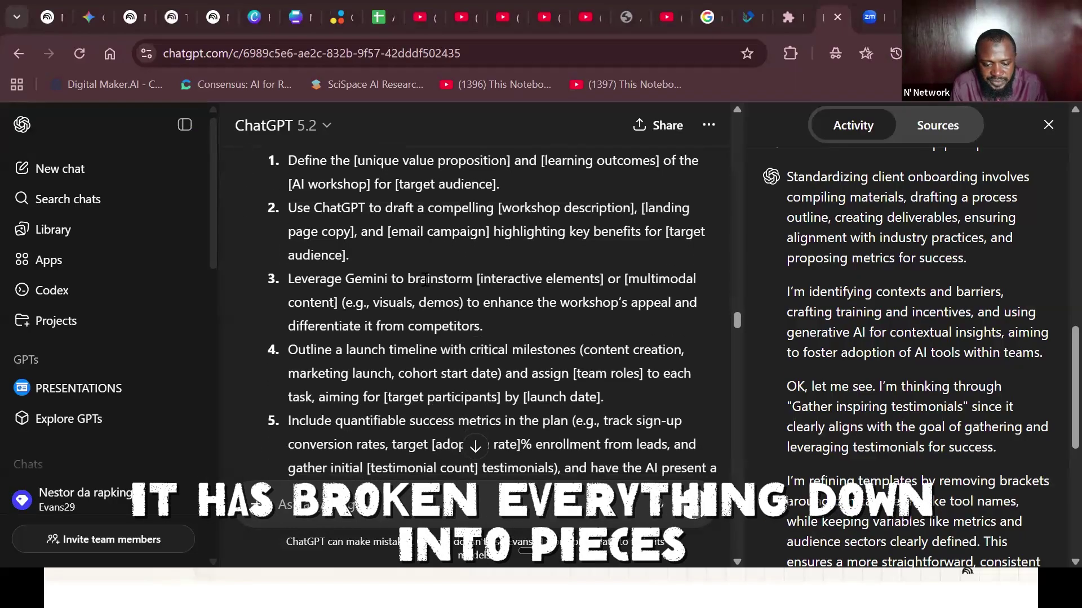
scroll(425, 279, "up", 3)
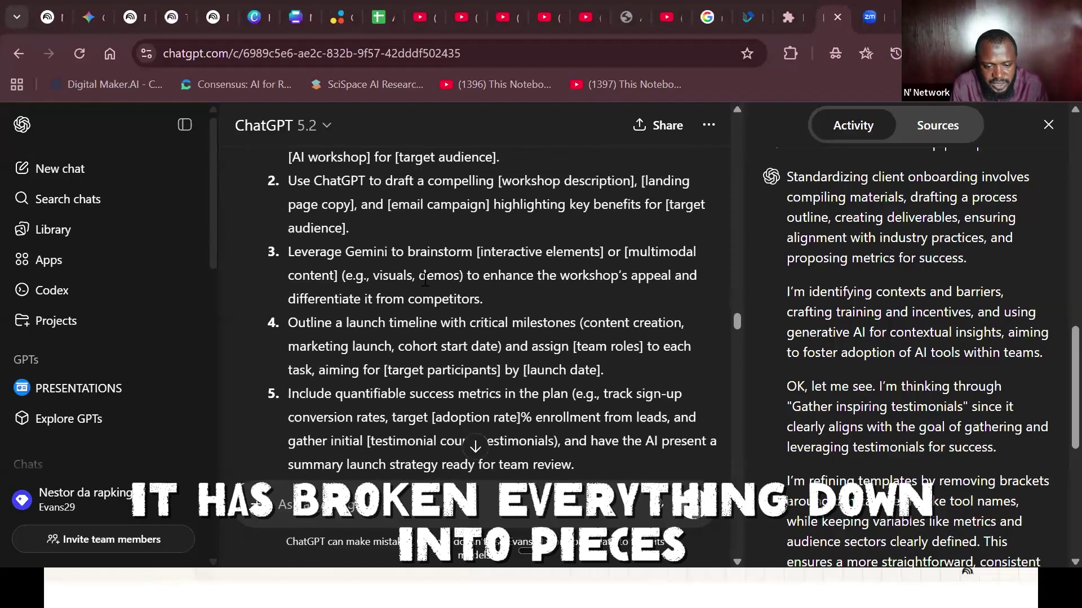
scroll(425, 280, "down", 2)
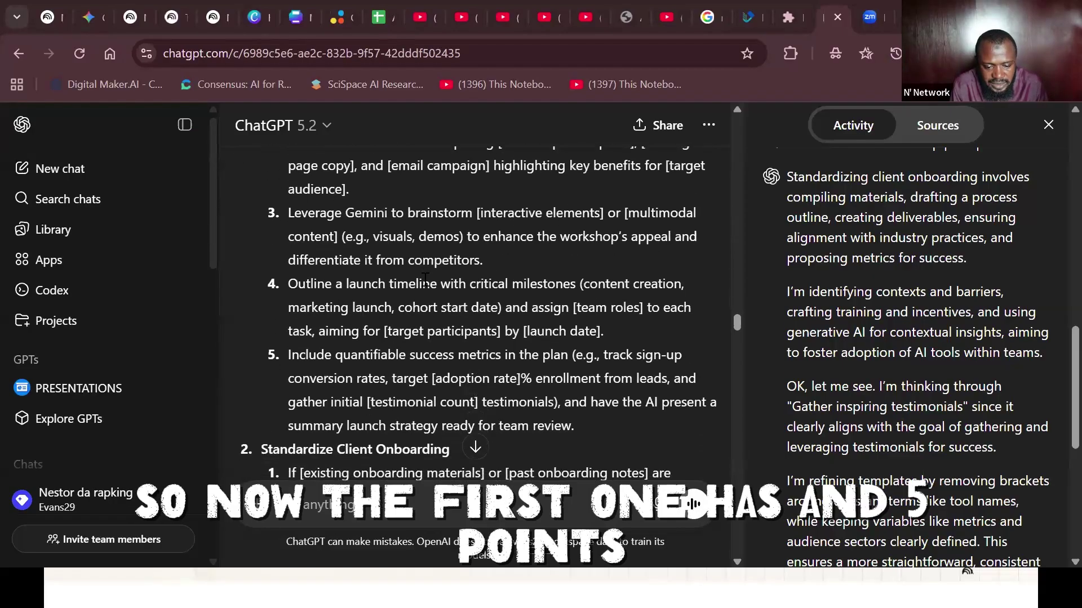
scroll(425, 278, "down", 9)
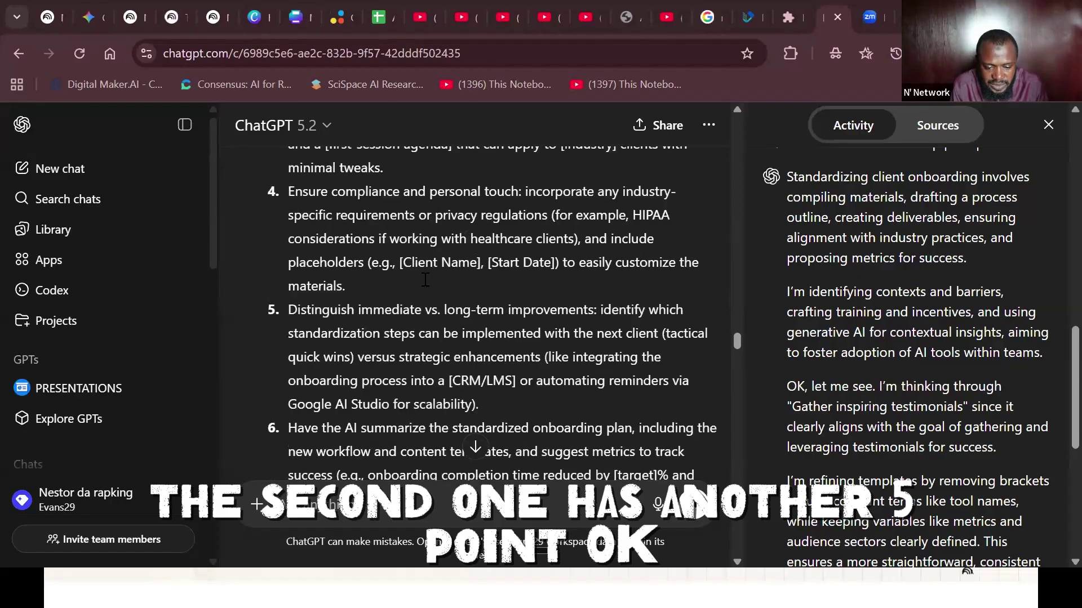
scroll(425, 280, "down", 12)
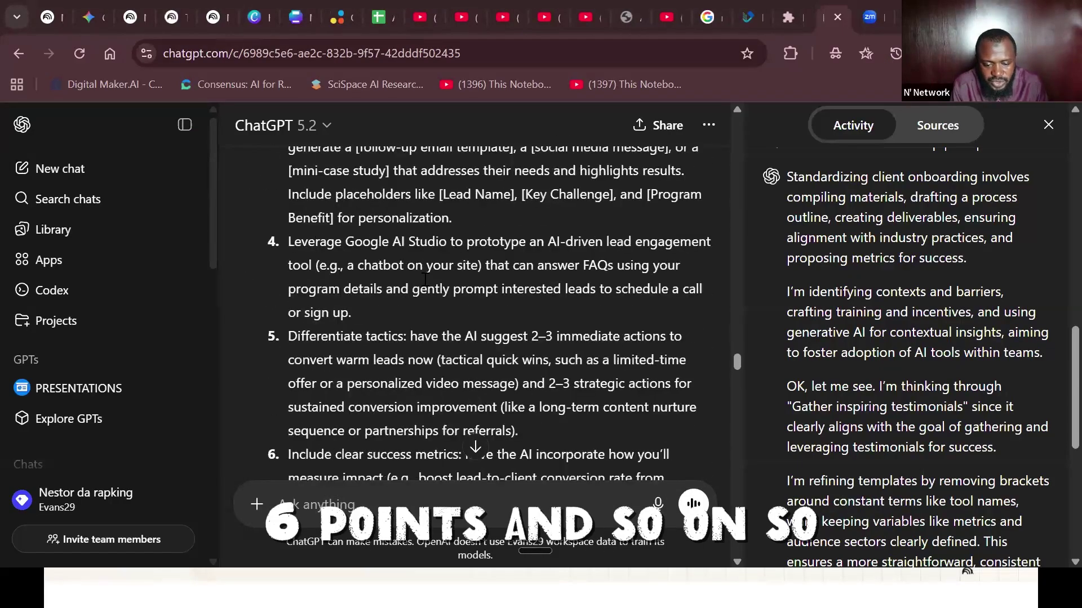
scroll(425, 279, "down", 18)
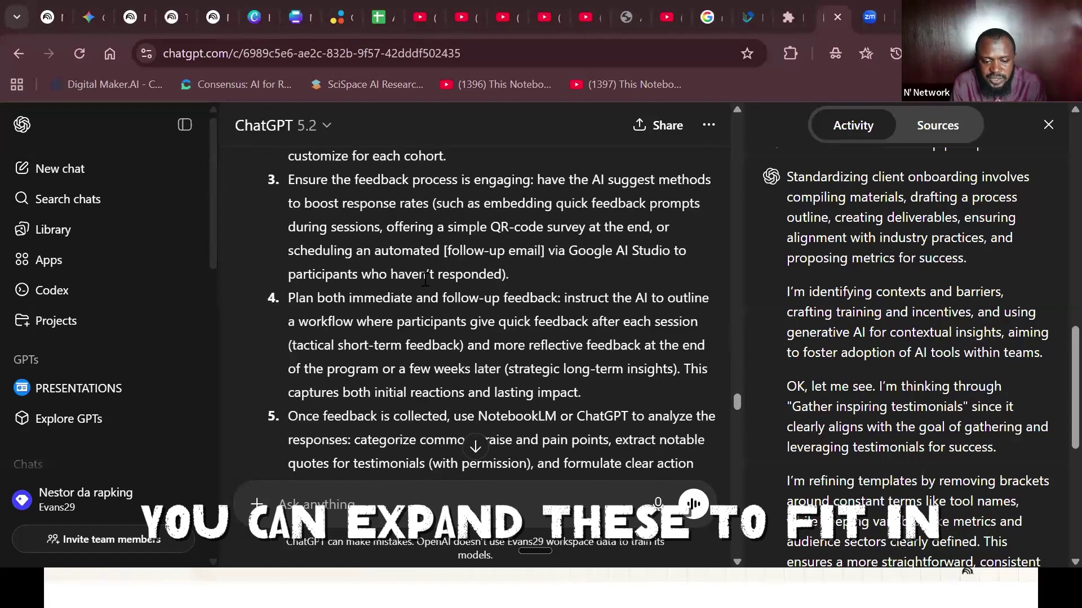
scroll(426, 279, "up", 4)
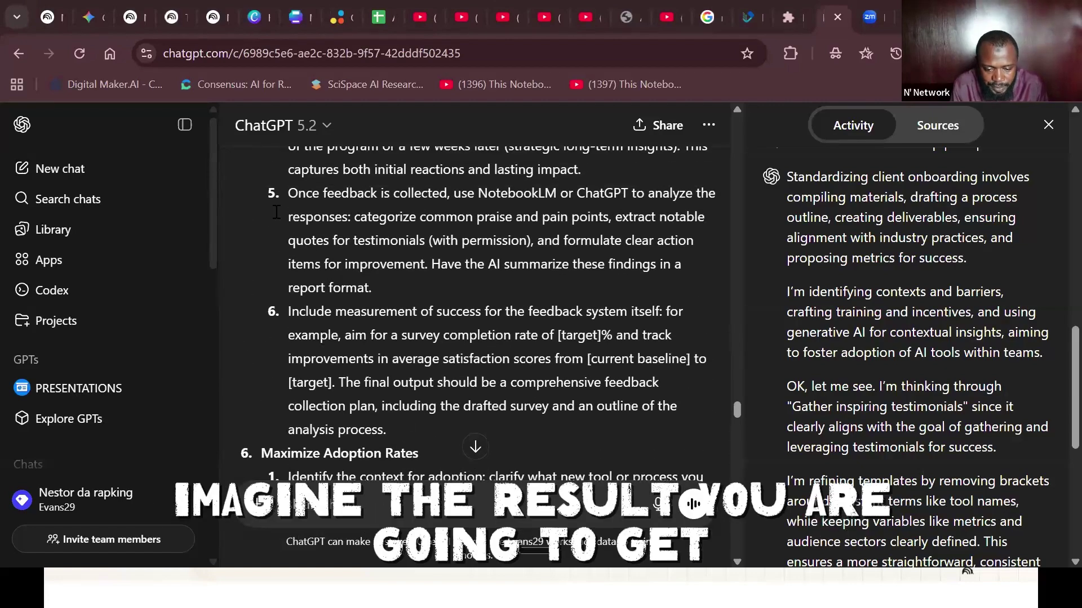
Highlight all the steps under Improve Feedback Collection and read on through the Maximize Adoption Rates section
left_click_drag(395, 431, 286, 269)
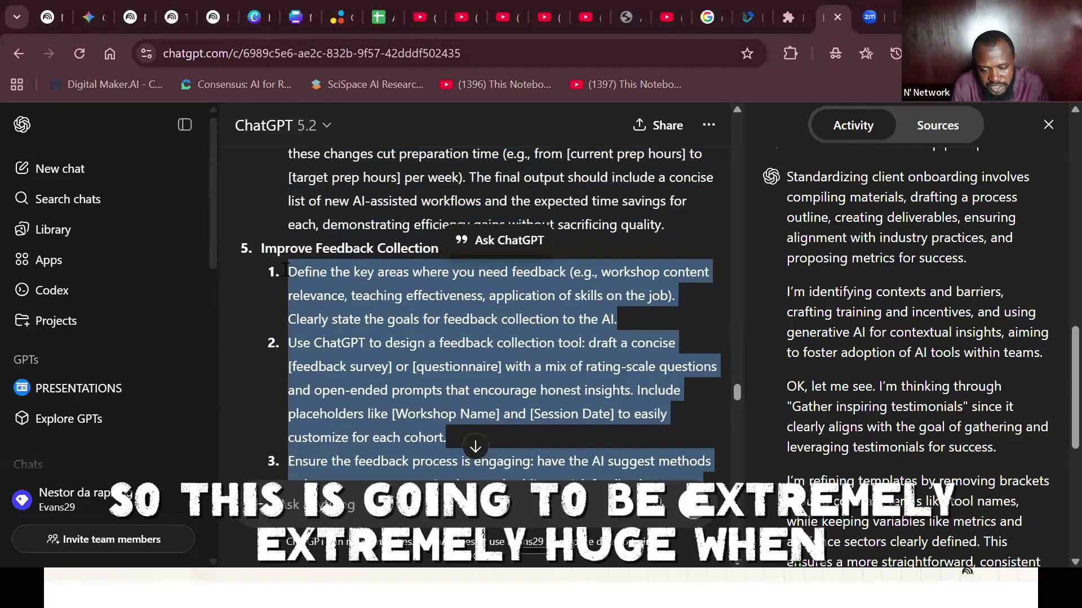
scroll(286, 269, "down", 10)
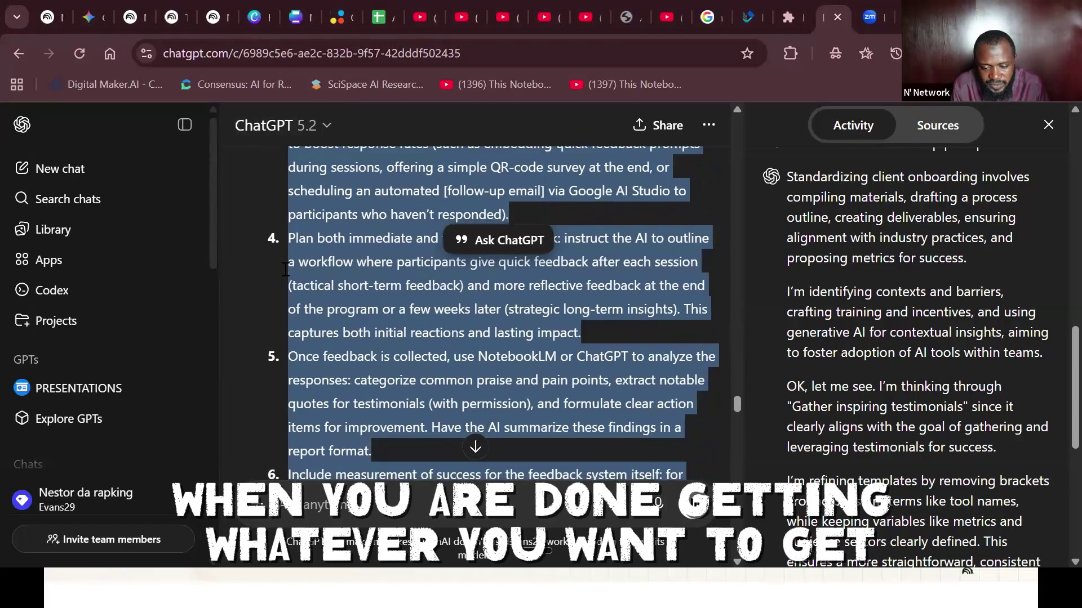
scroll(285, 269, "down", 8)
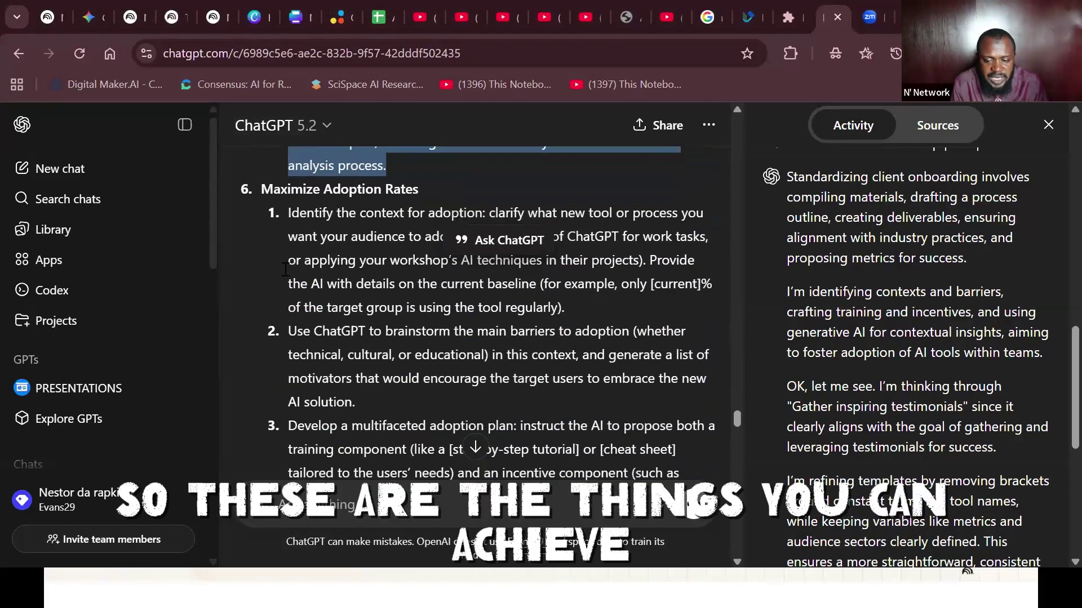
scroll(286, 270, "down", 2)
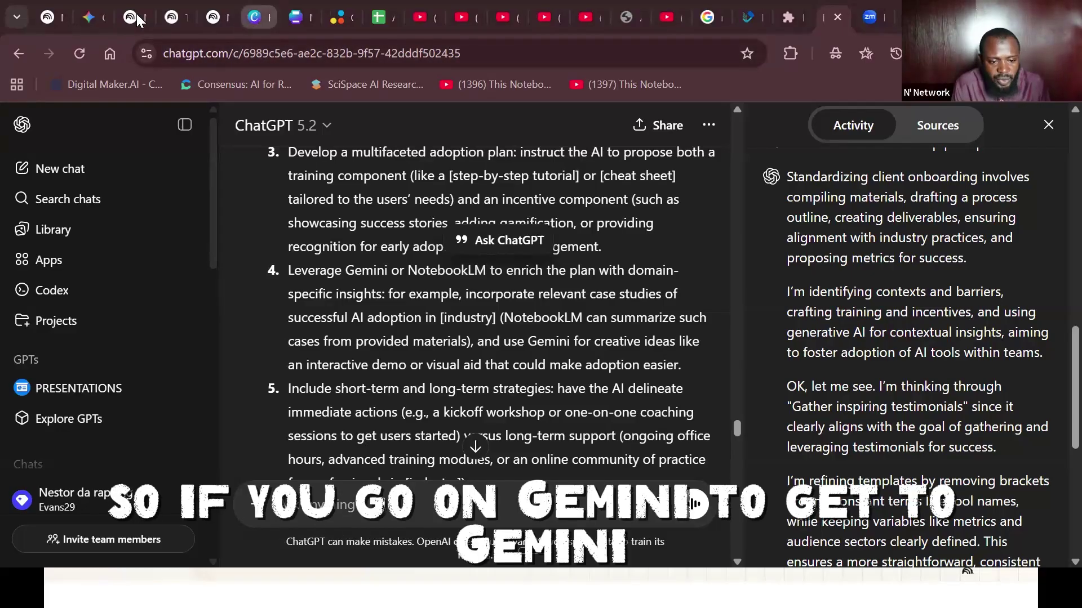
Switch to Gemini and look through its gems and list of past chats
left_click(93, 23)
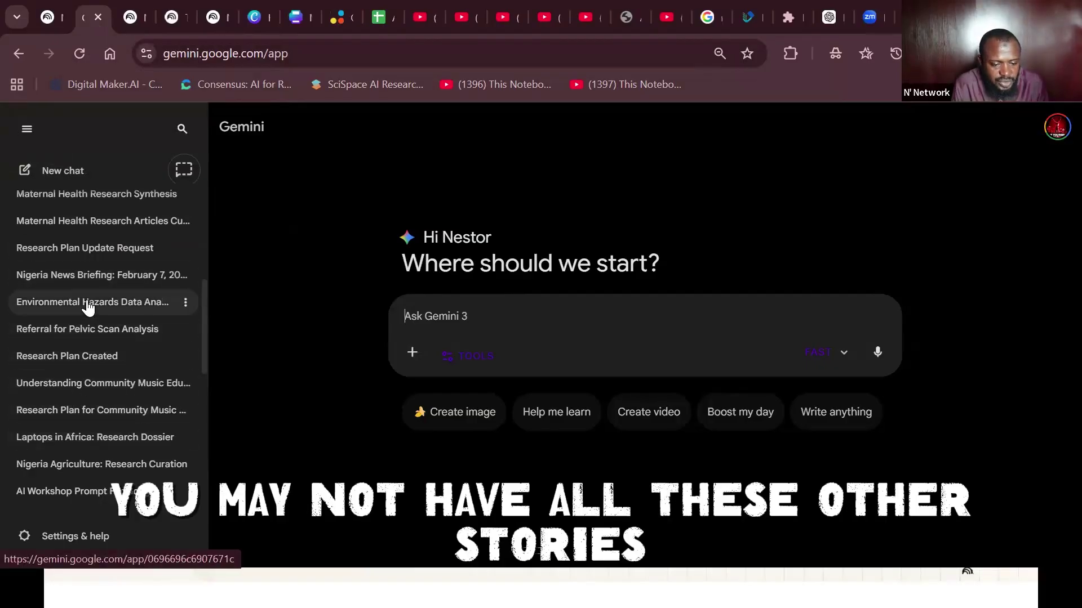
scroll(87, 307, "down", 2)
scroll(87, 307, "up", 8)
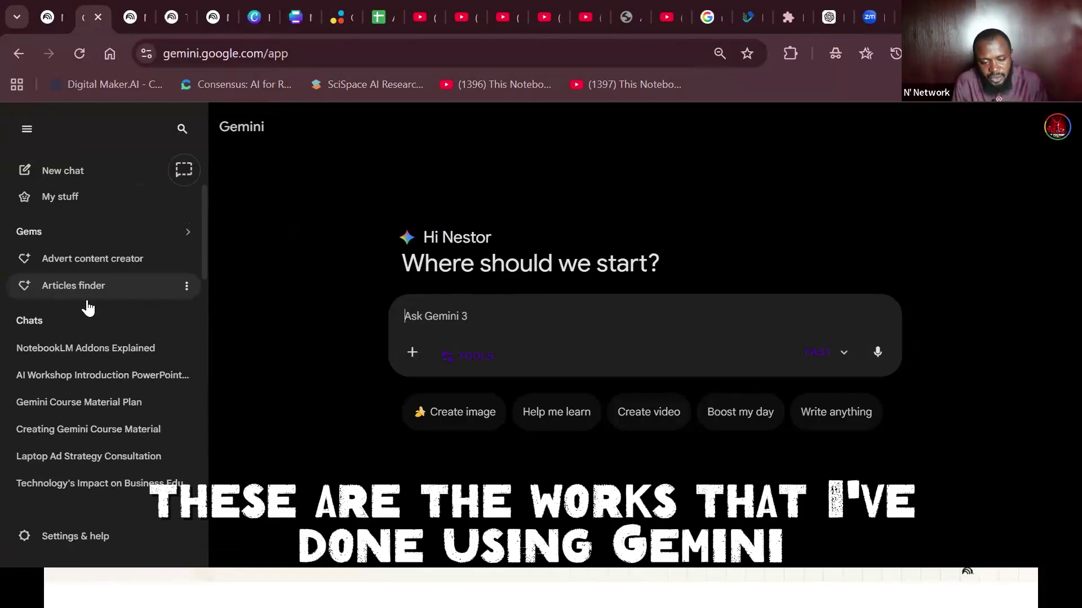
scroll(87, 307, "down", 5)
scroll(87, 307, "up", 4)
scroll(87, 307, "up", 2)
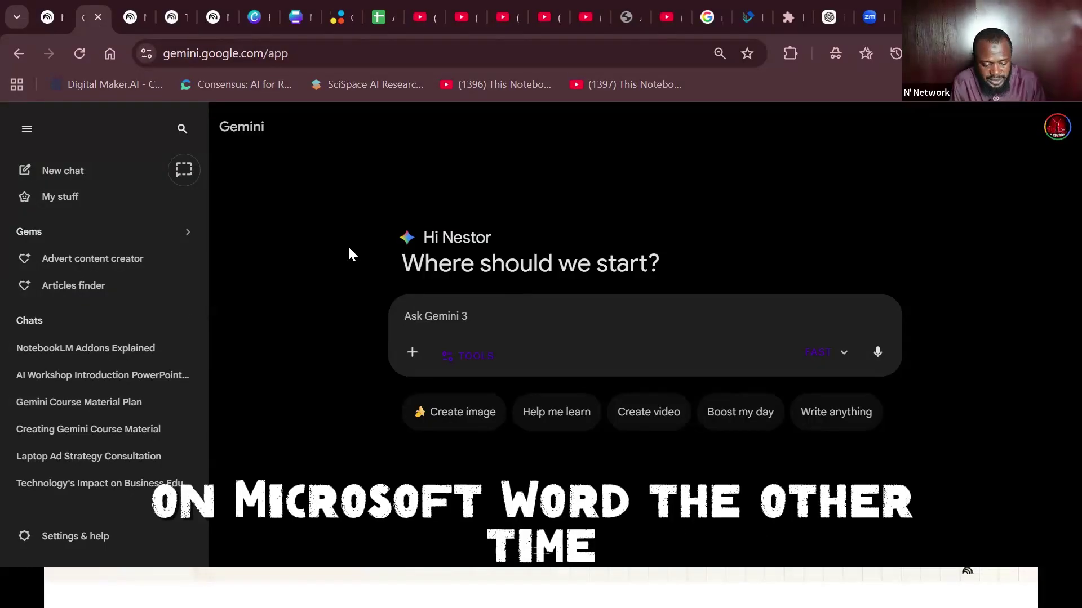
Switch to the blank document in Word and dismiss the open Word Options without saving its ribbon changes
key("alt+Tab")
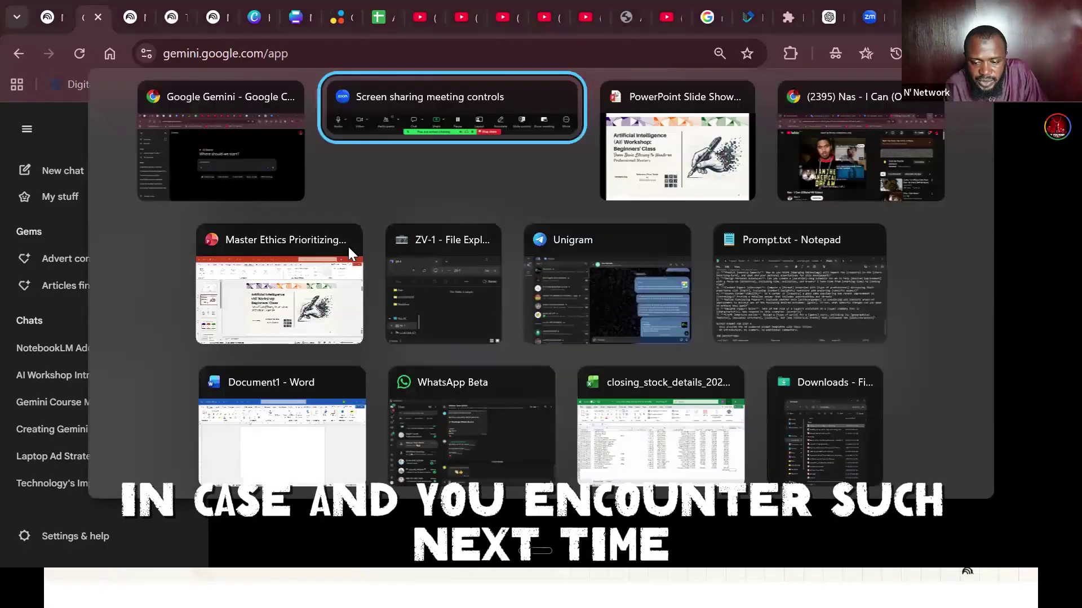
key("alt+Tab")
key("alt+Tab")
key("alt+Tab")
key("alt+Tab")
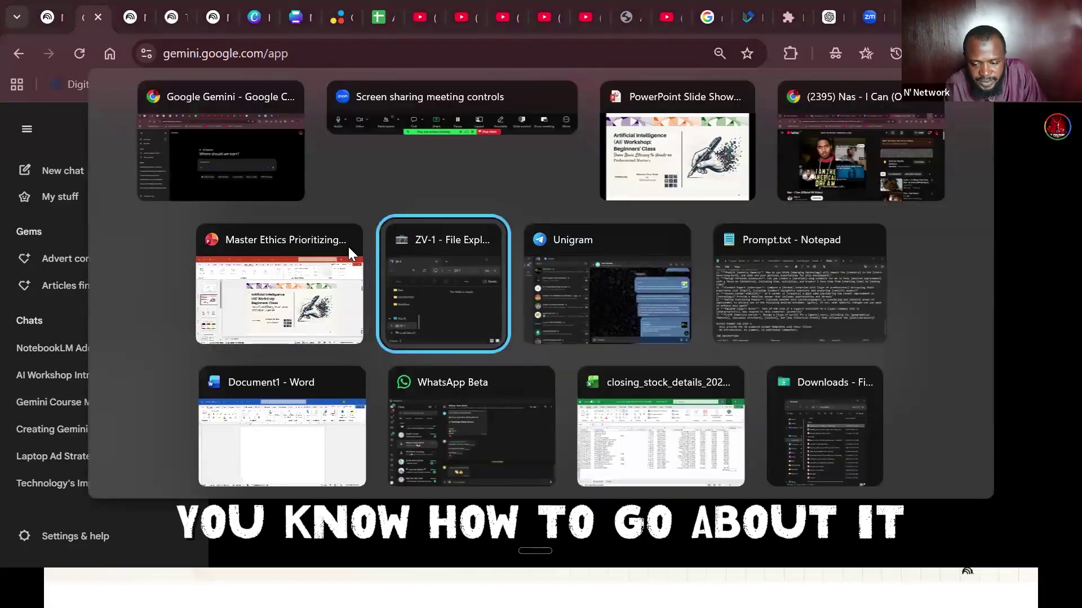
key("alt+Tab")
key("alt+Tab")
key("alt+Tab")
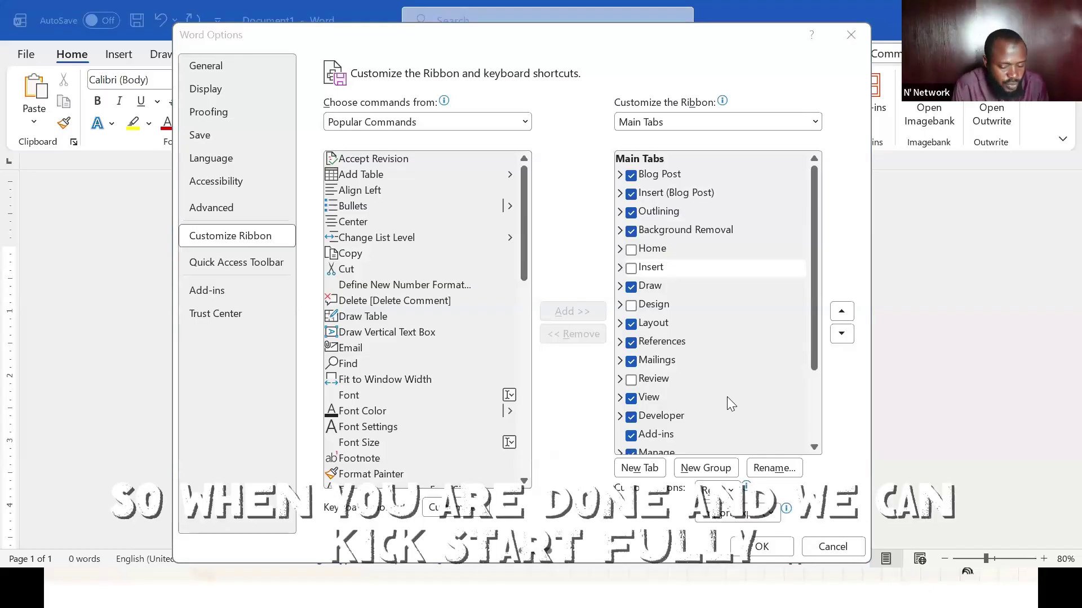
left_click(833, 549)
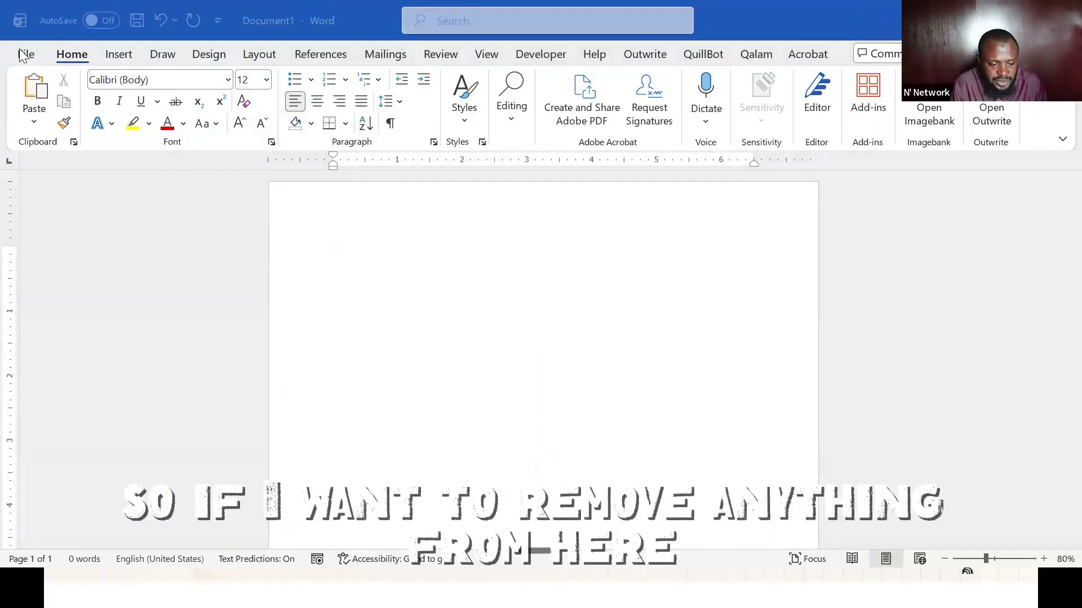
Open Word Options and review the AutoRecover save interval and the Office language preferences
left_click(45, 437)
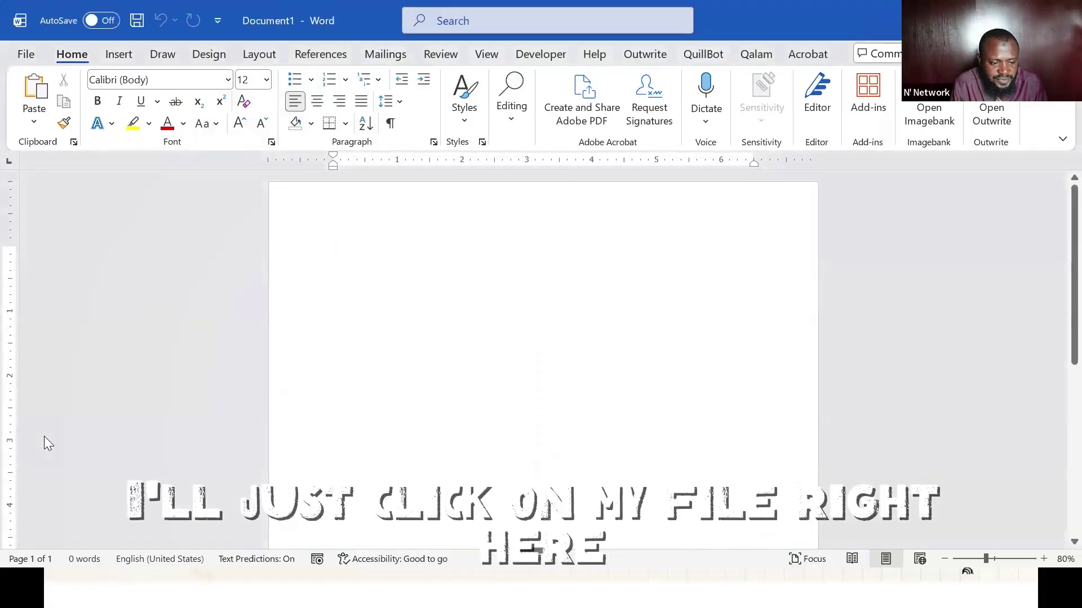
key("alt+f")
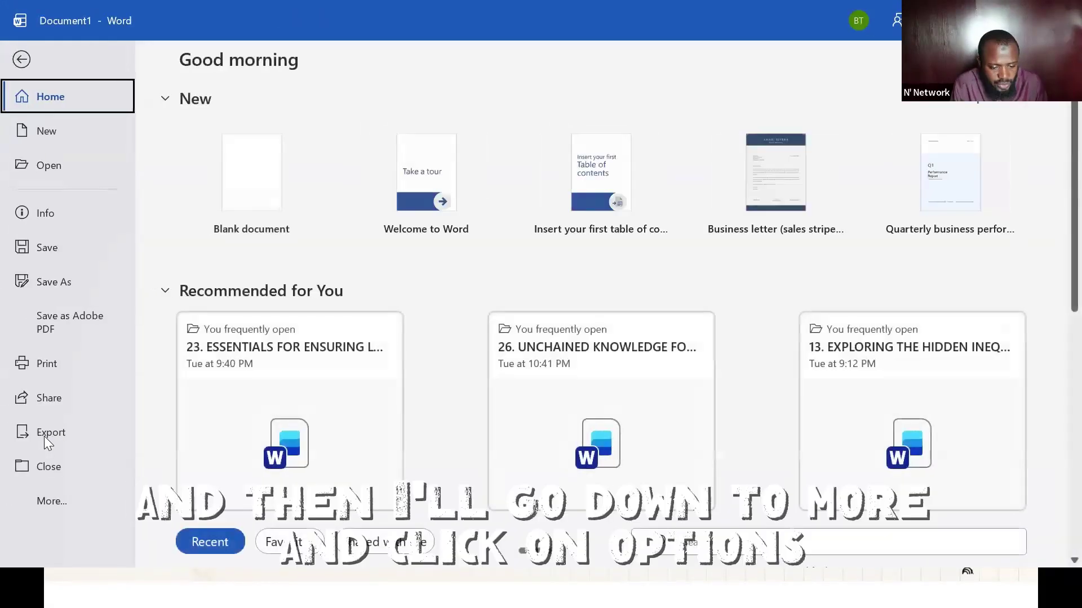
left_click(52, 501)
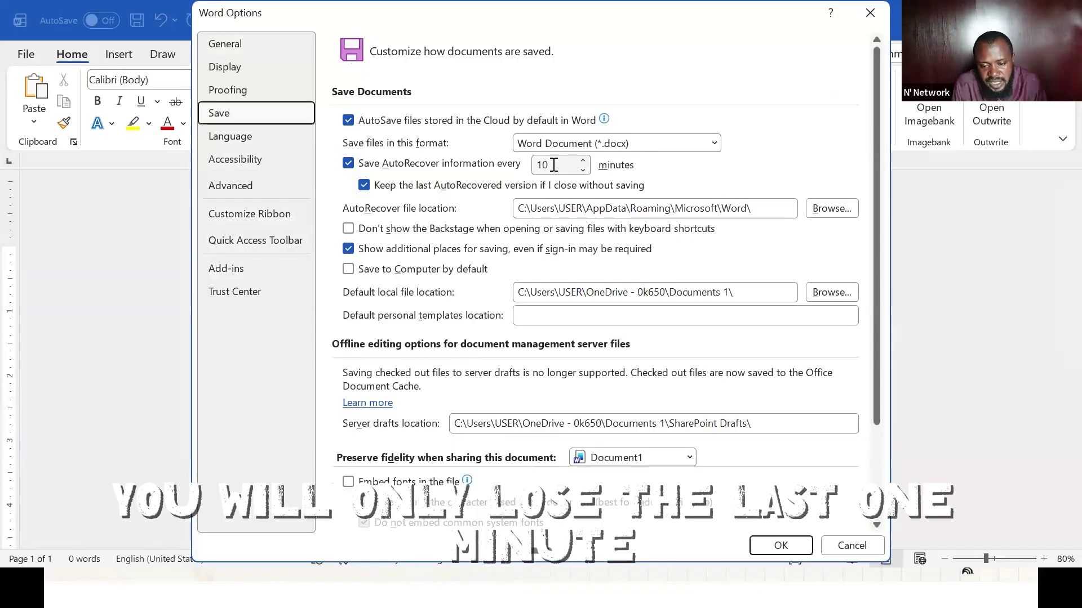
left_click(554, 164)
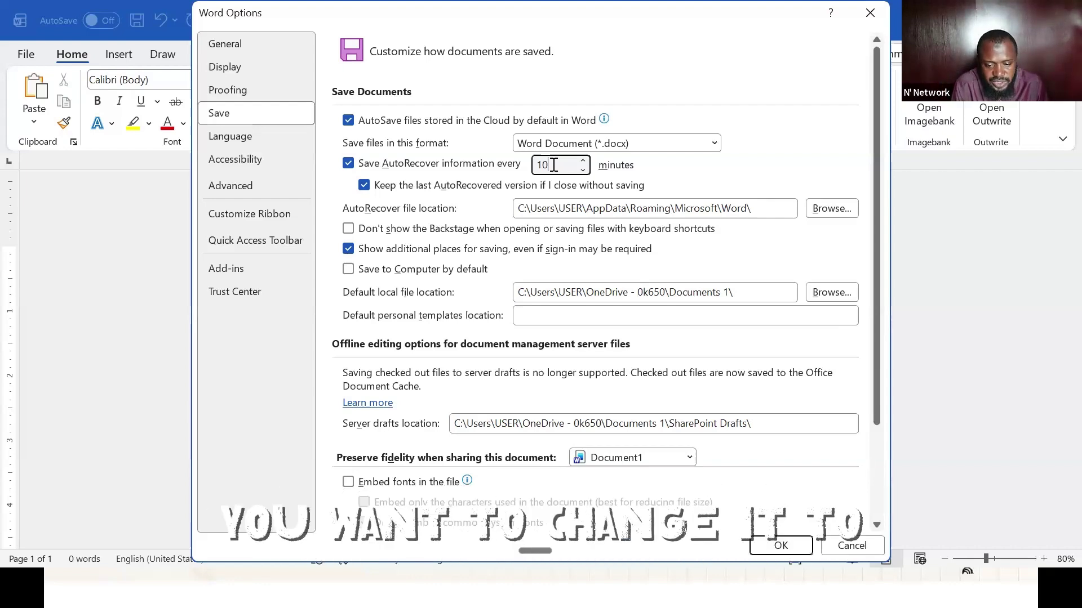
left_click(230, 135)
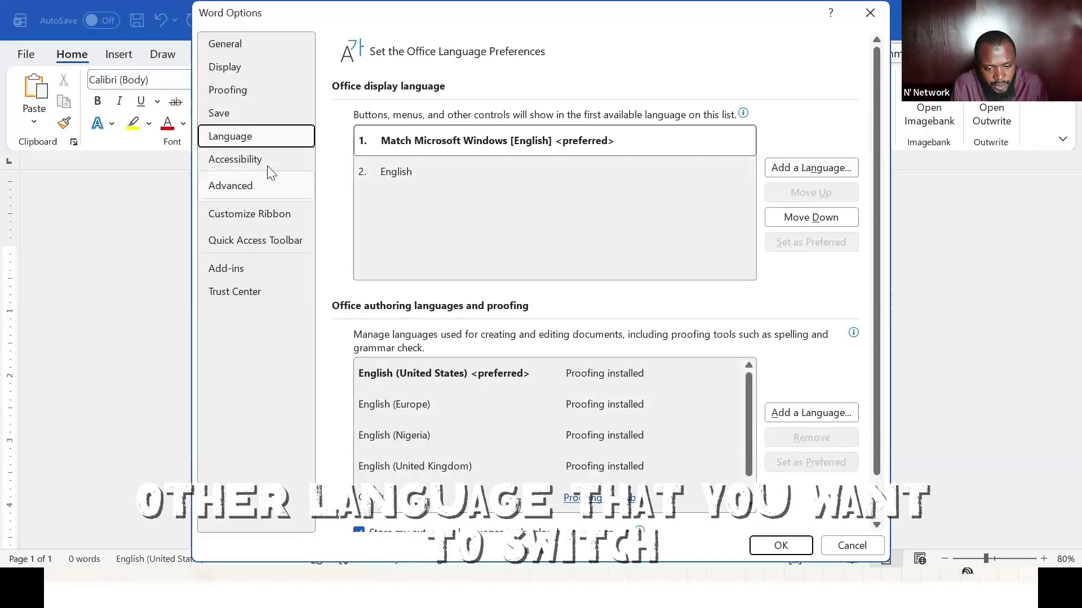
Show the ribbon customization settings, collapse the Home groups, and move the dialog clear of the ribbon to compare its tabs
left_click(251, 217)
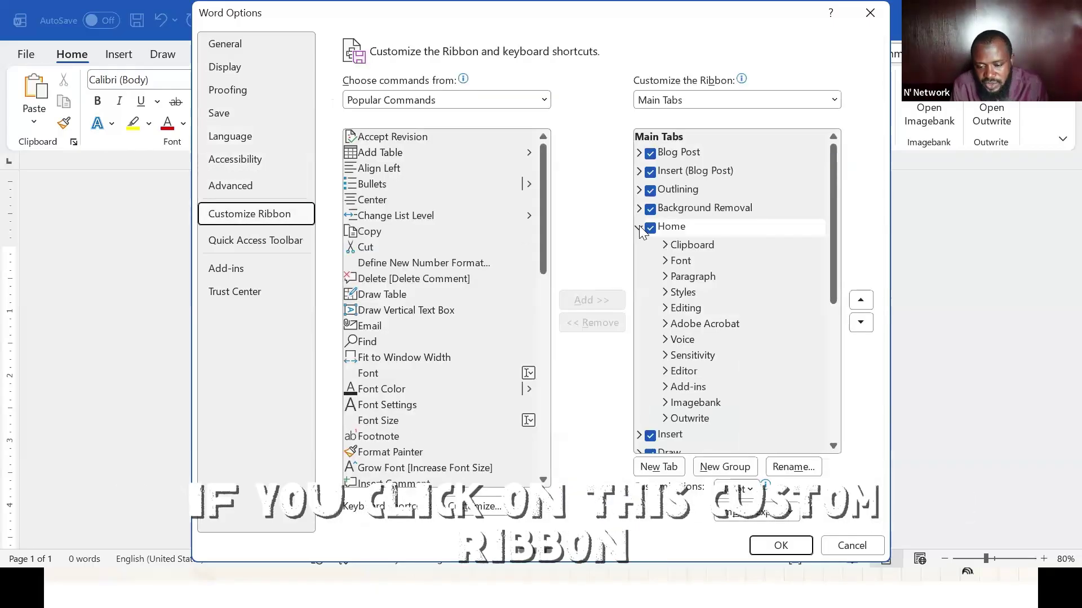
left_click(640, 228)
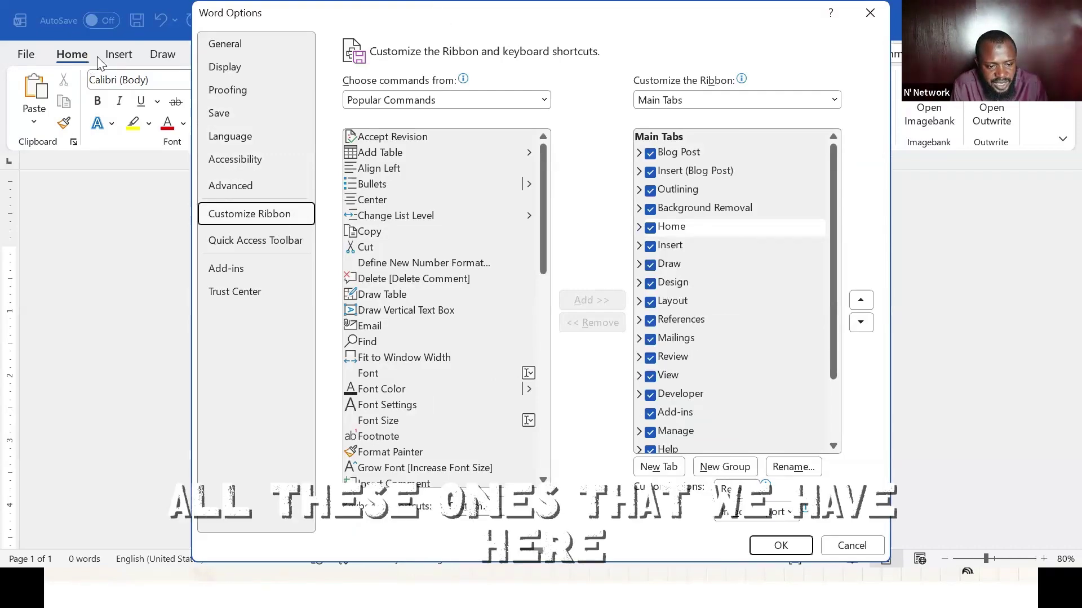
left_click_drag(441, 23, 423, 195)
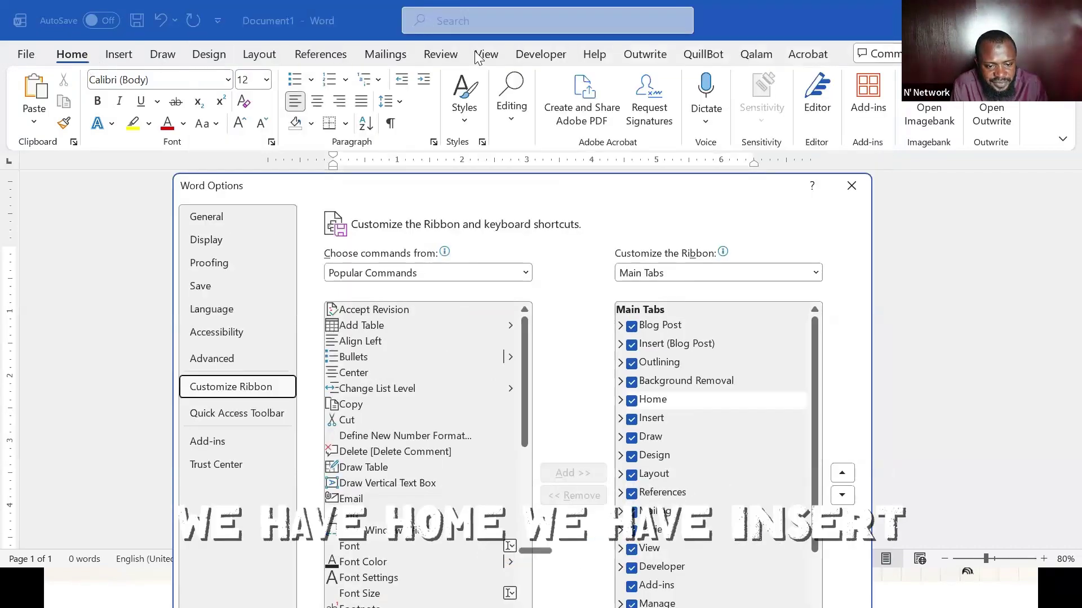
Hide the Home, Insert, Draw, Design, Review and View main tabs from the ribbon and apply the change
left_click(632, 406)
left_click(632, 404)
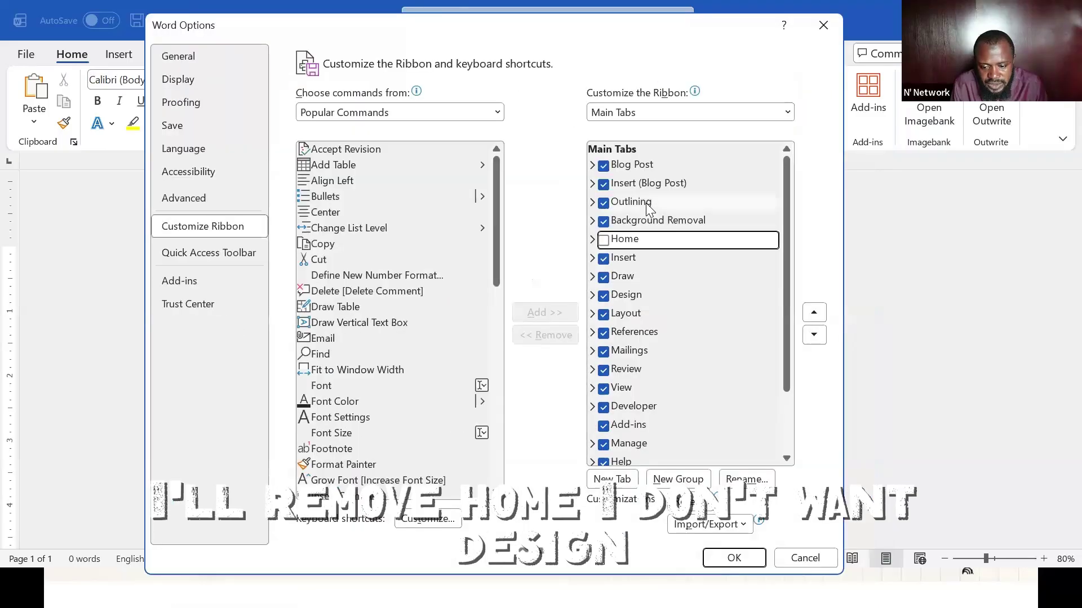
left_click(603, 295)
left_click(604, 258)
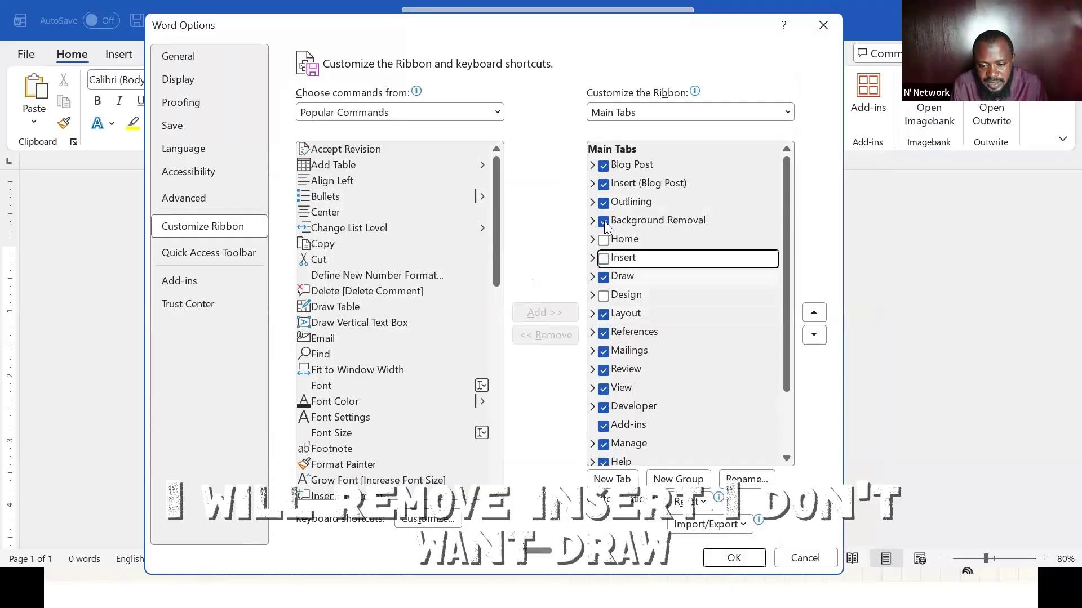
left_click(620, 277)
left_click(604, 276)
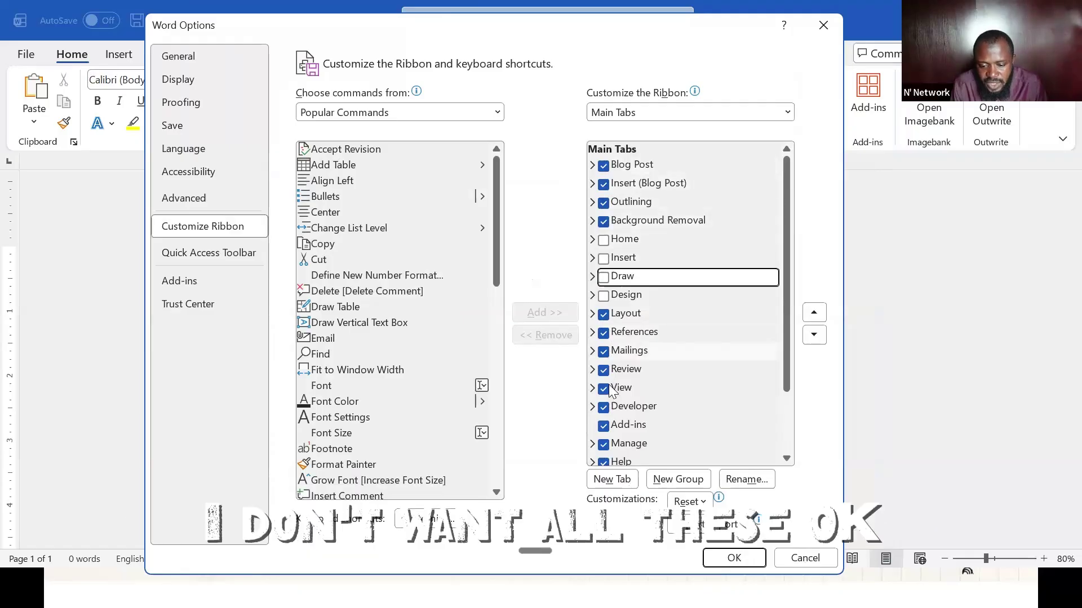
left_click(604, 389)
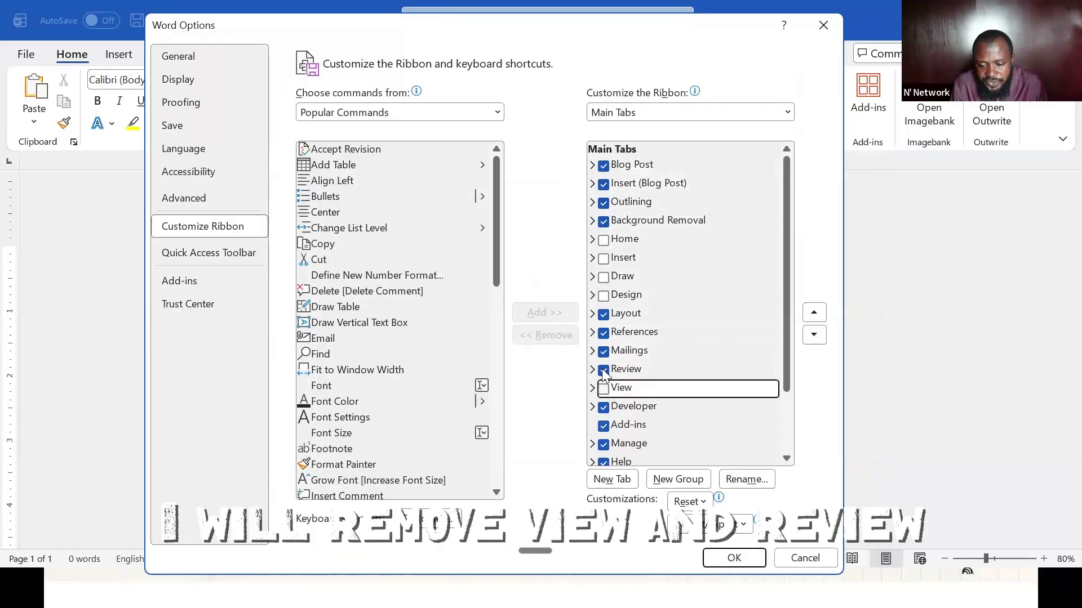
left_click(604, 370)
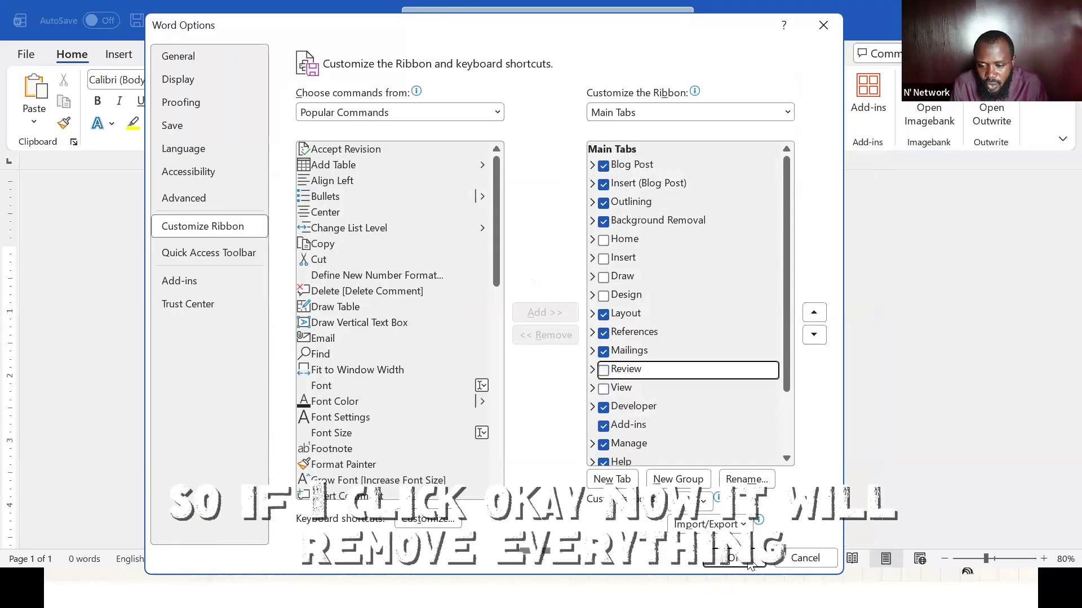
key("Return")
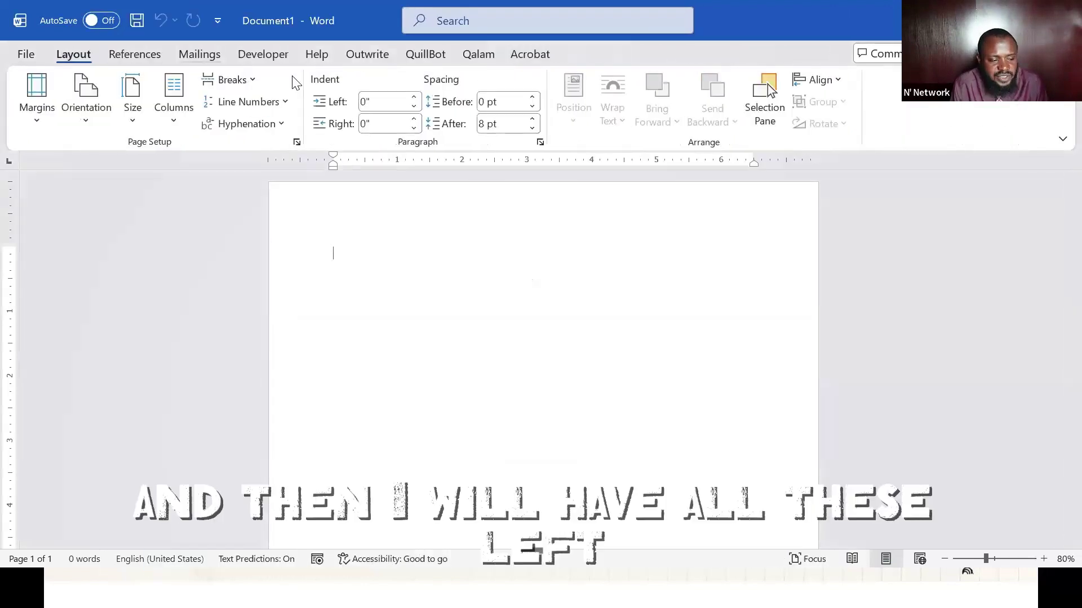
Show the Developer ribbon commands and reopen Word Options at the ribbon customization settings
left_click(253, 55)
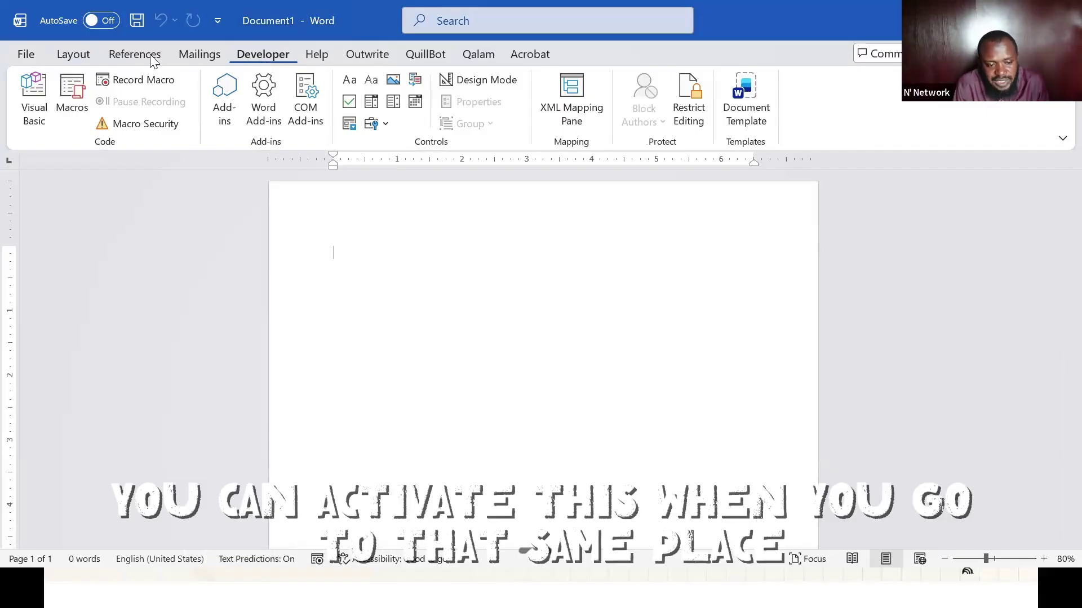
left_click(22, 55)
left_click(51, 500)
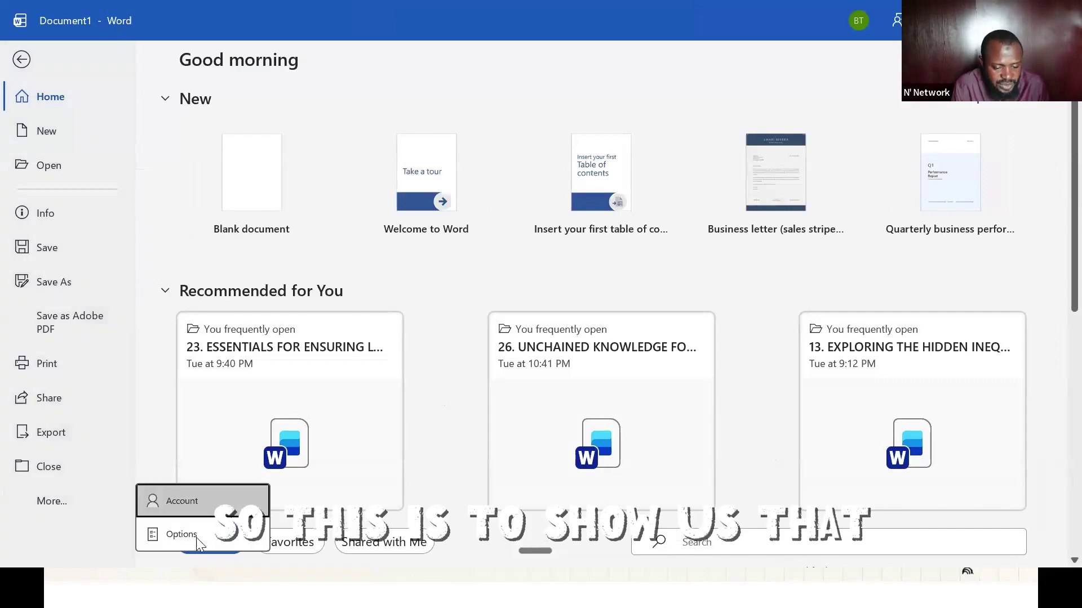
left_click(196, 538)
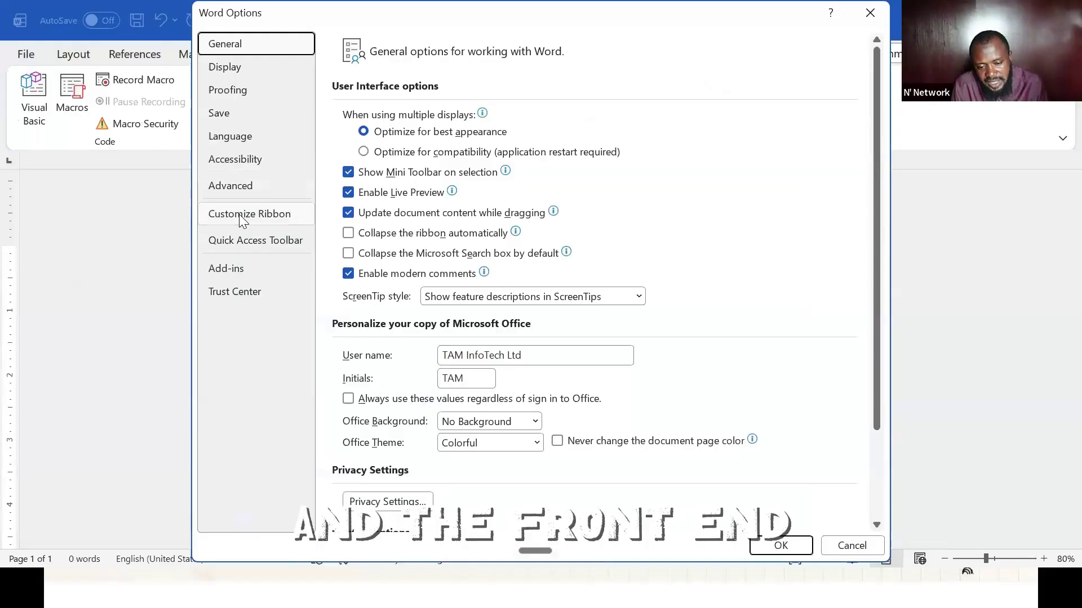
left_click(242, 217)
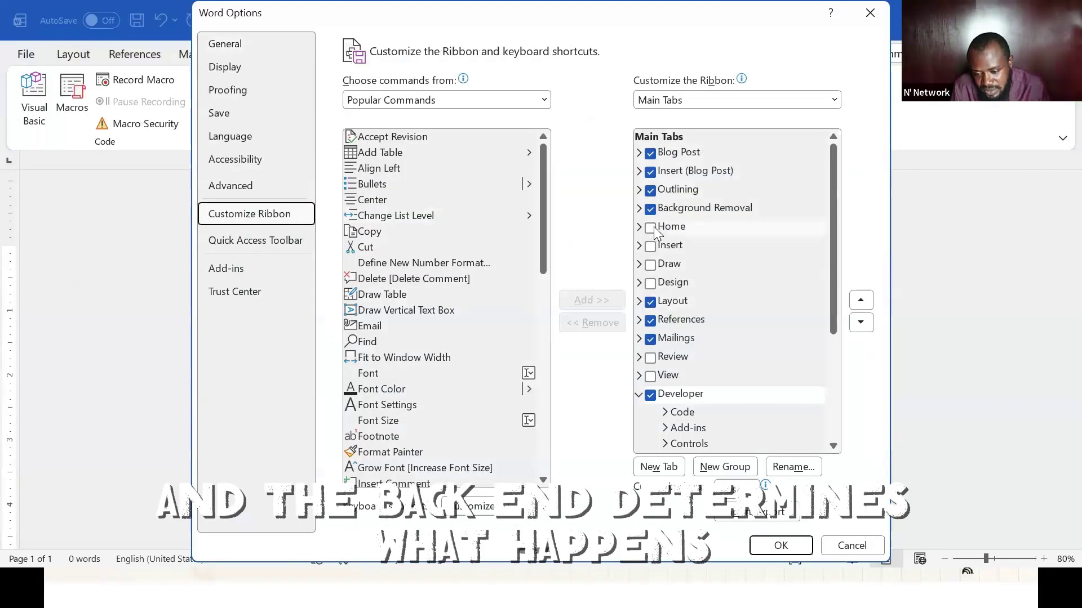
Restore the Home, Insert, Draw, Design, Review and View main tabs to the ribbon and apply the change
left_click(650, 227)
left_click(651, 246)
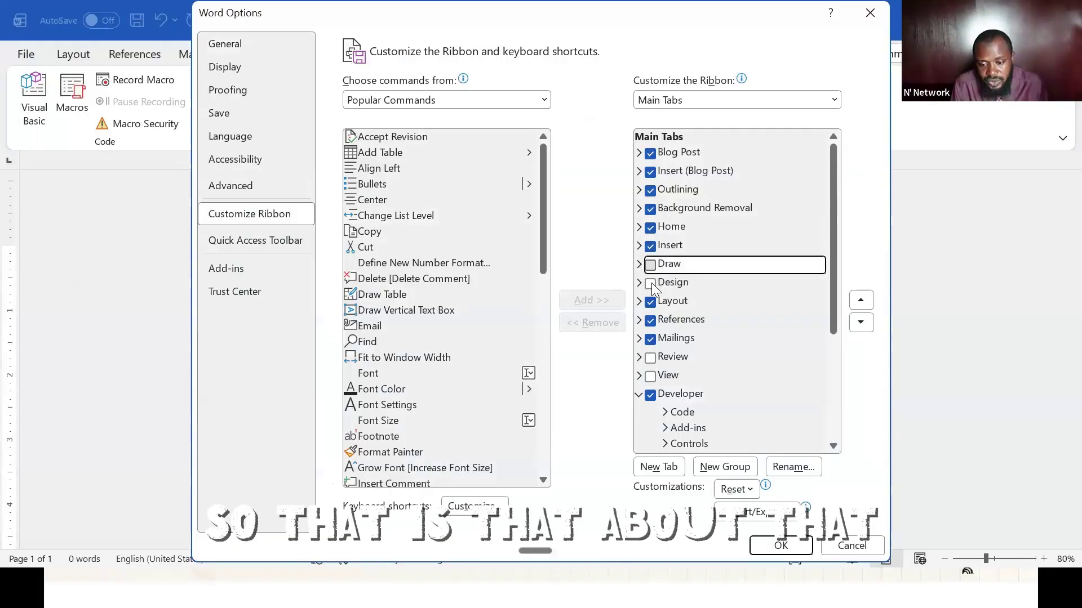
left_click(651, 285)
left_click(651, 360)
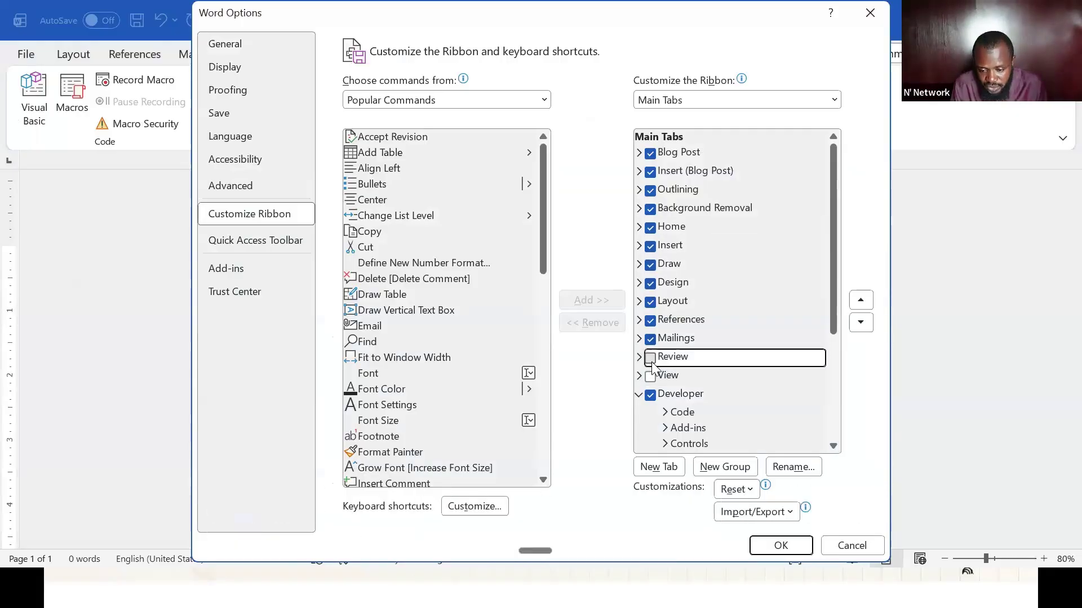
left_click(652, 377)
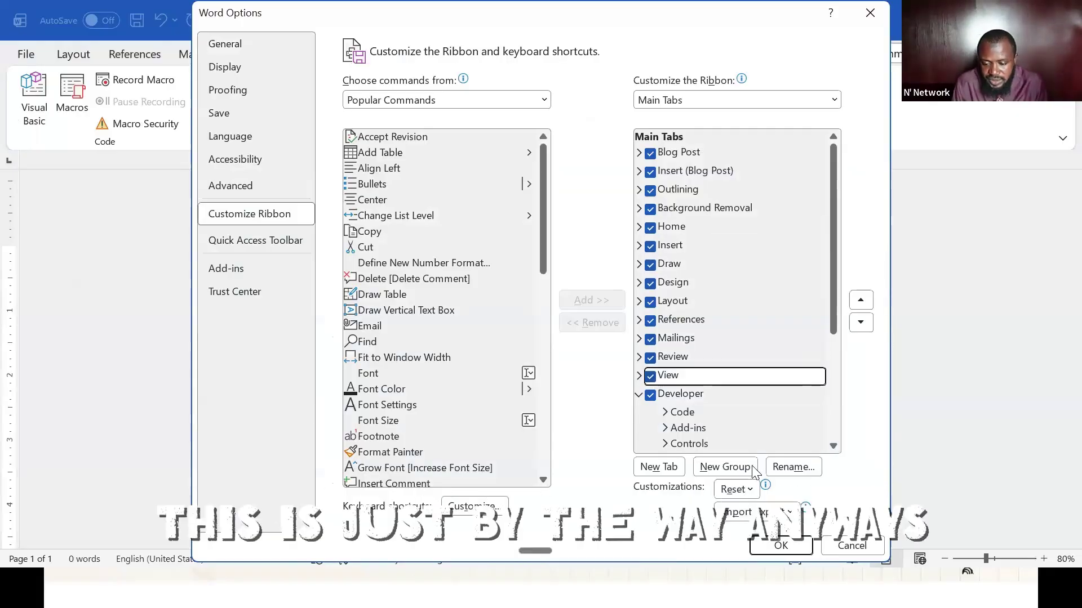
key("Return")
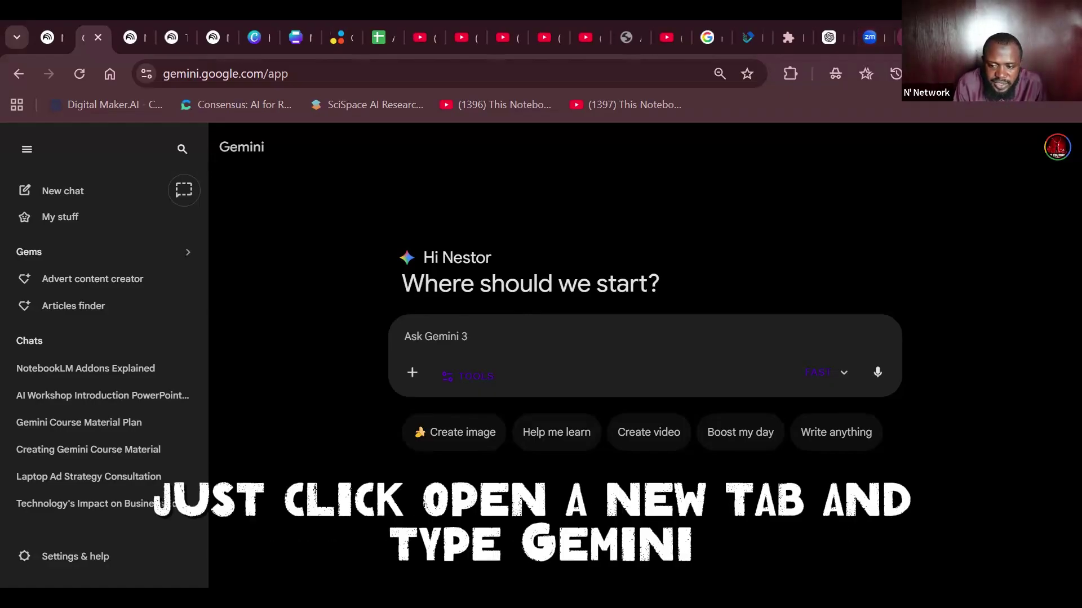
In the browser, open gemini.google.com in a new tab, discarding the suggested address completion
key("ctrl+t")
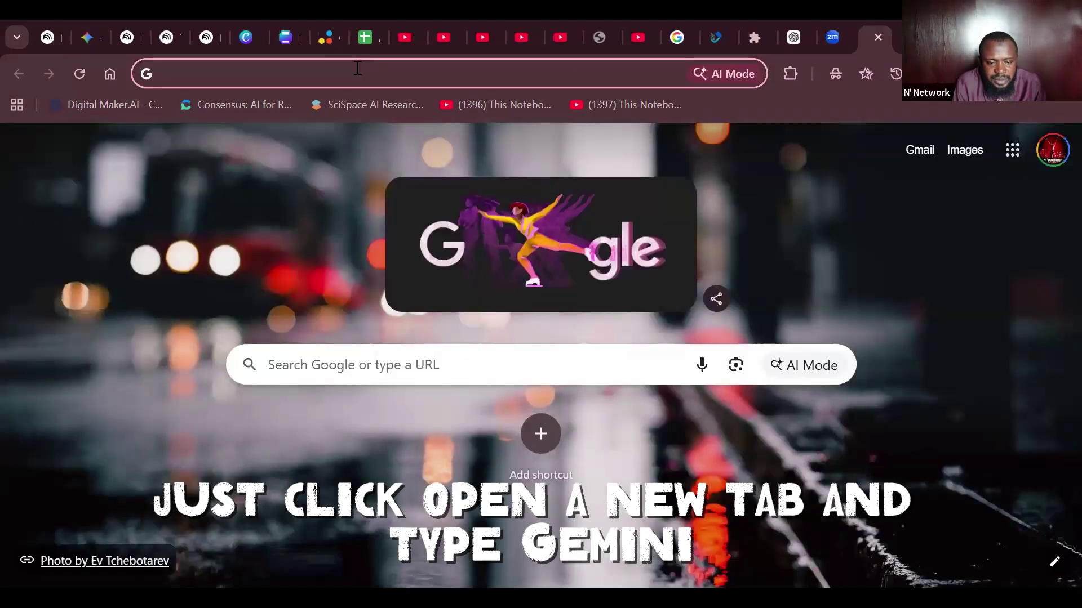
type("gemini")
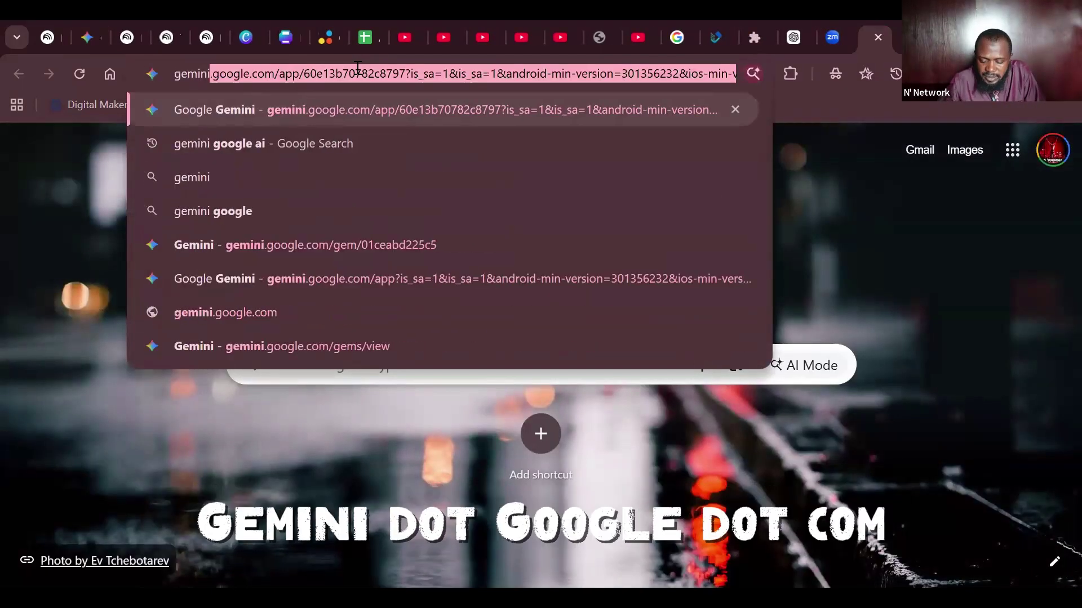
type(".googl")
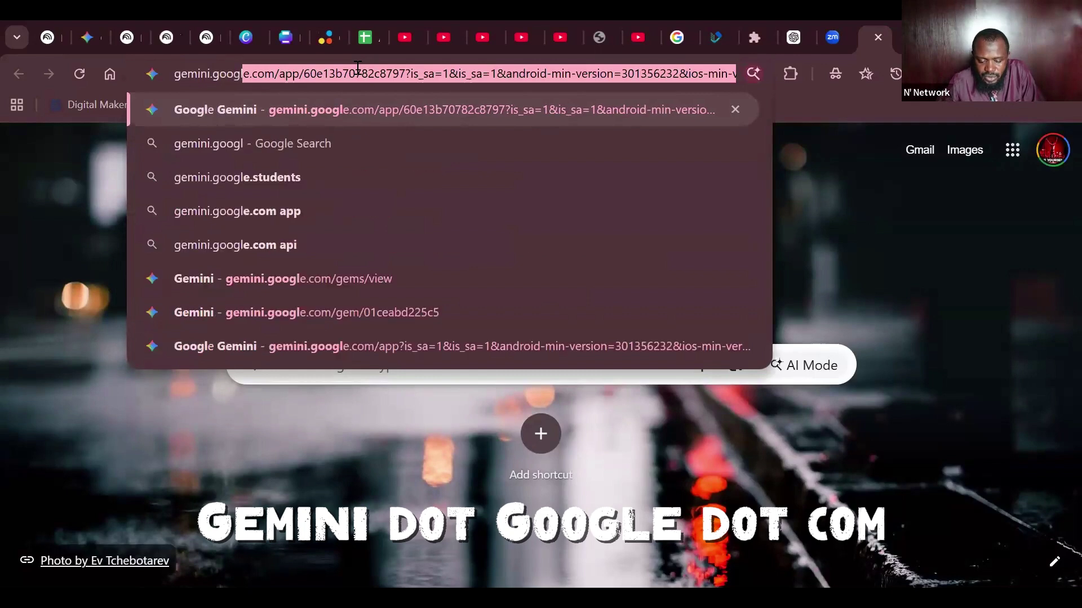
type("e.com")
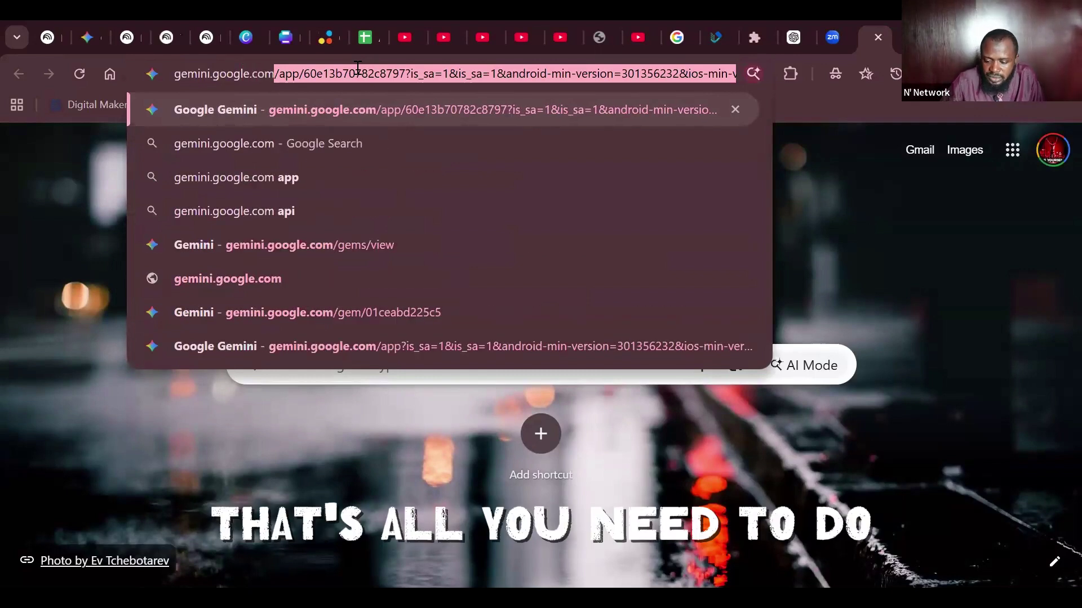
key("Delete")
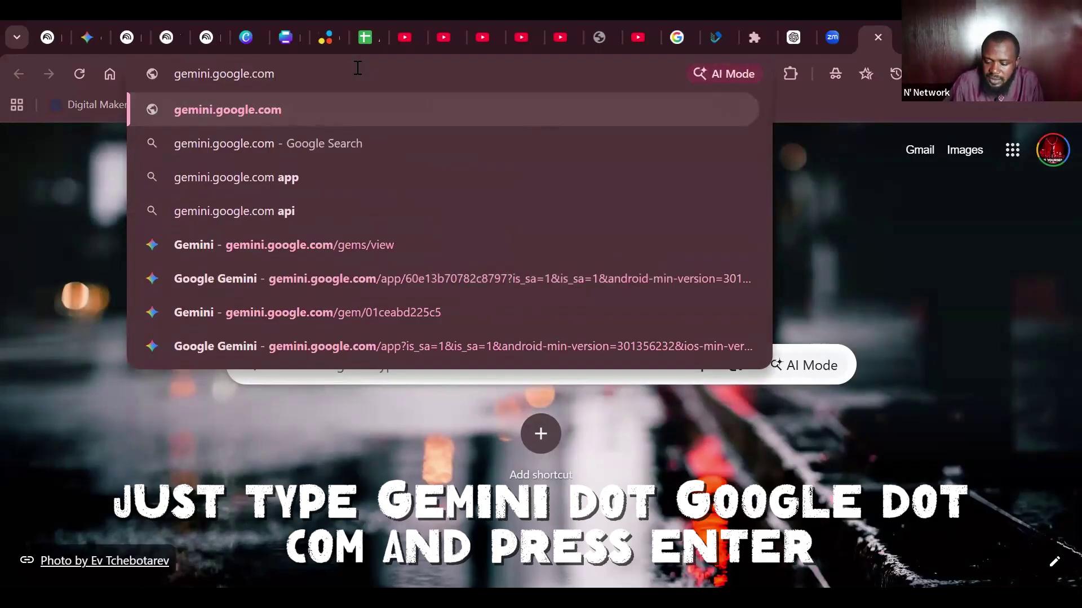
key("Return")
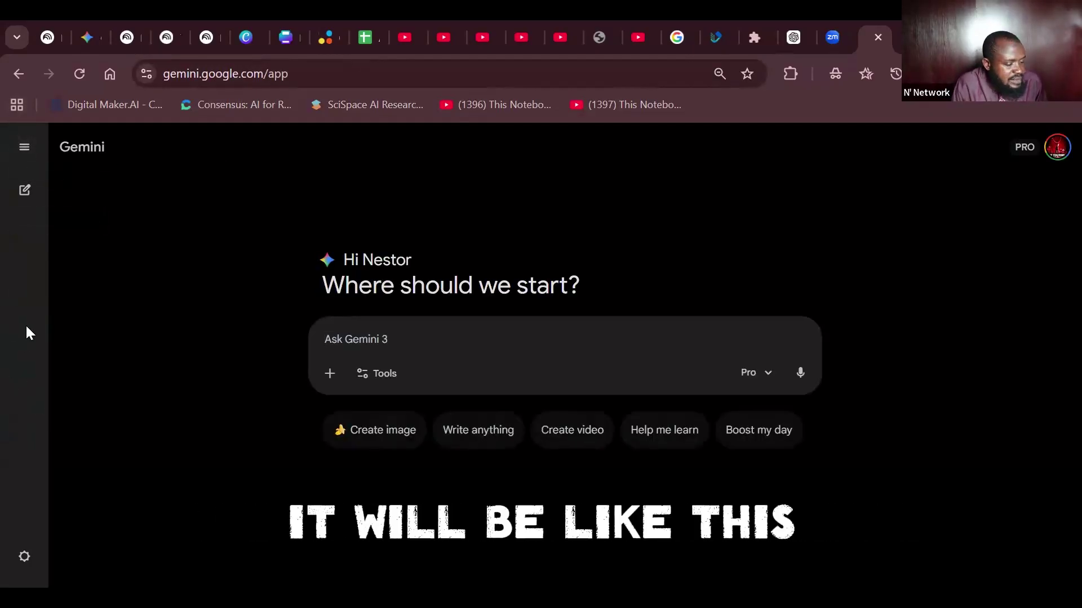
Expand Gemini's side menu and open its activity page from the settings to review the Keep activity options
left_click(23, 149)
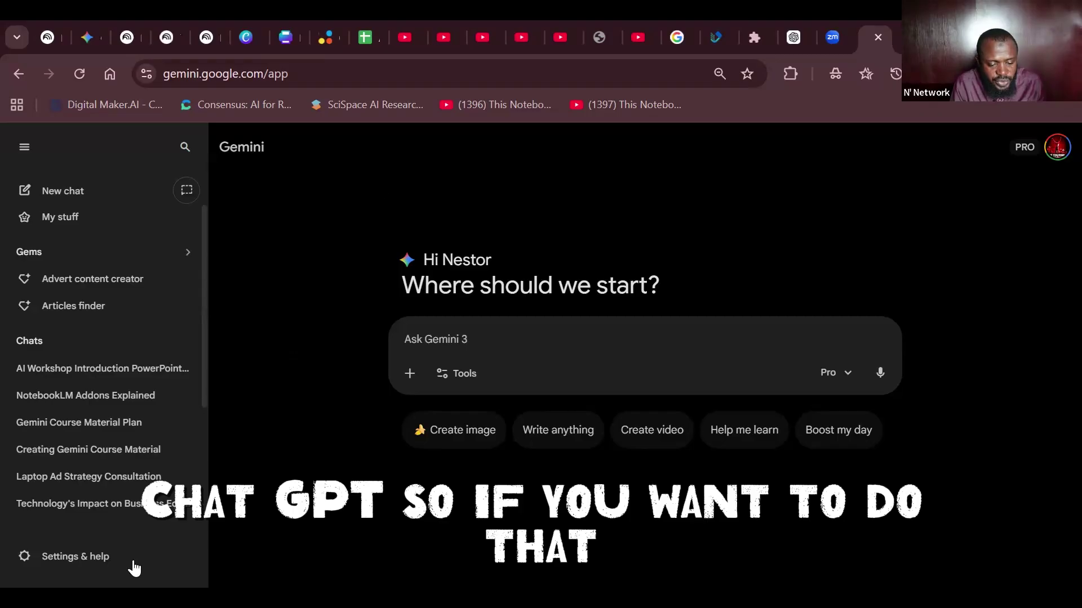
left_click(91, 558)
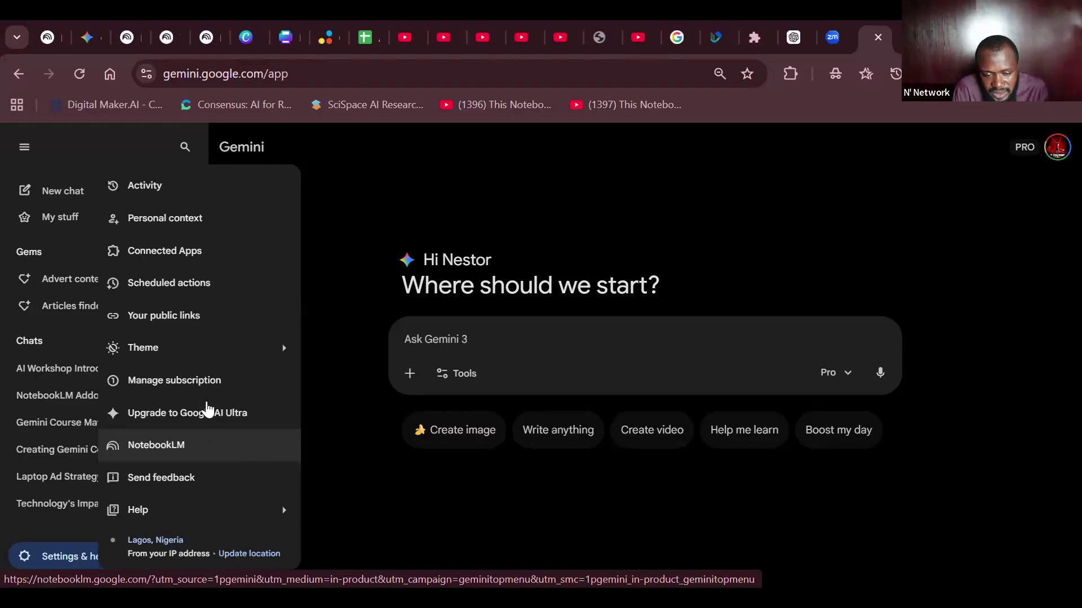
left_click(163, 193)
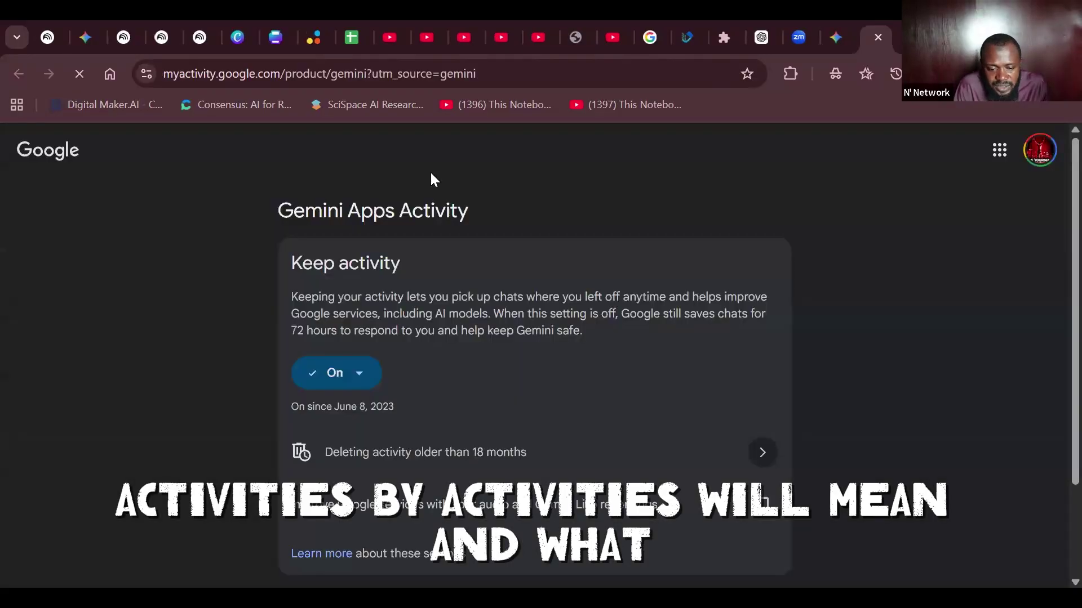
scroll(489, 319, "down", 3)
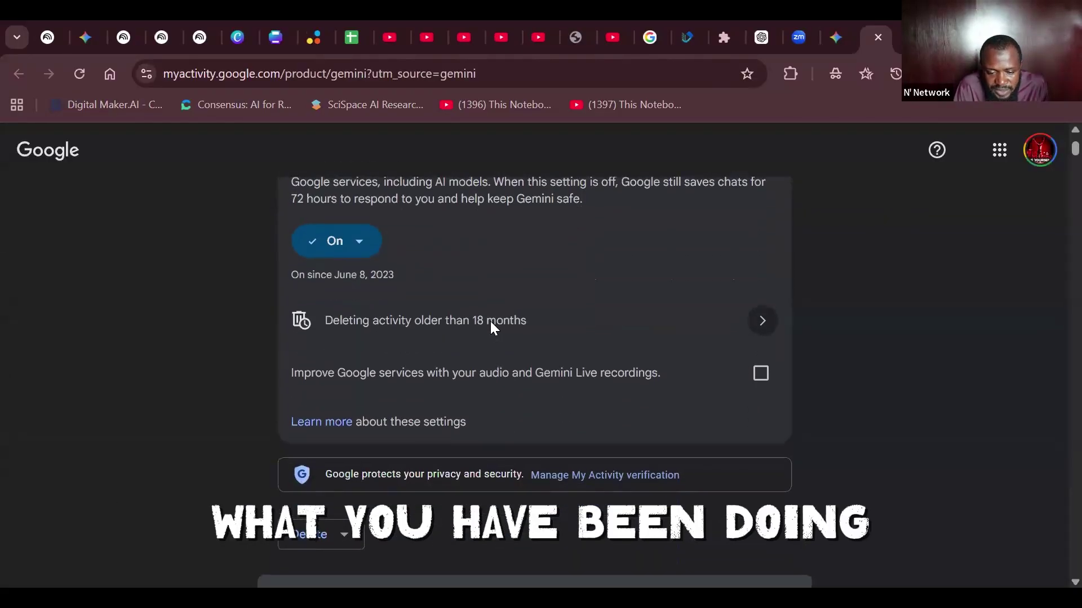
scroll(489, 319, "up", 2)
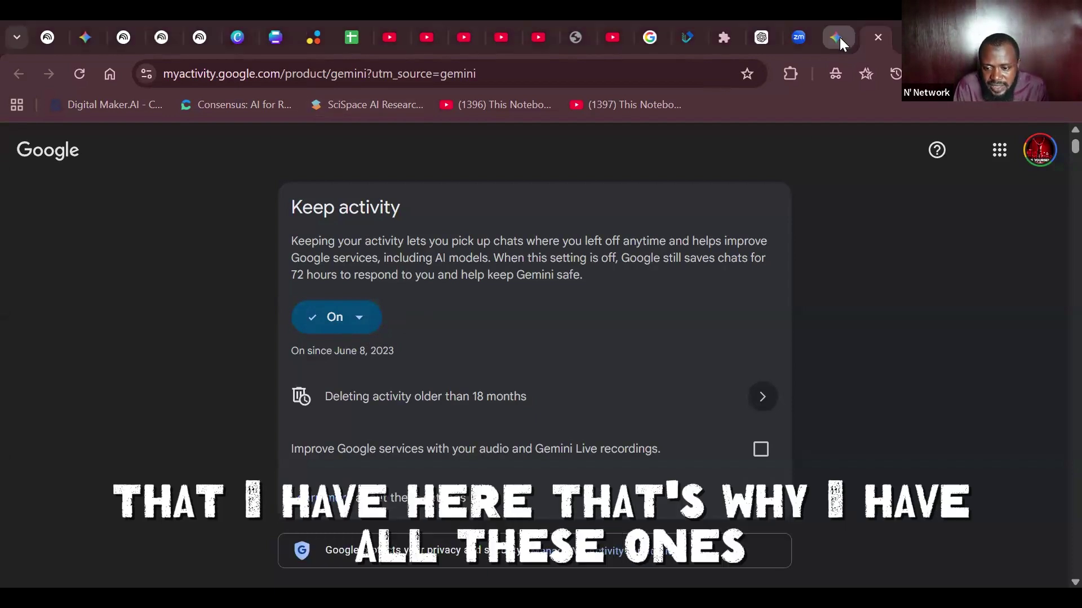
Return to the Gemini page and look through the list of past chats before going back to its start
left_click(838, 37)
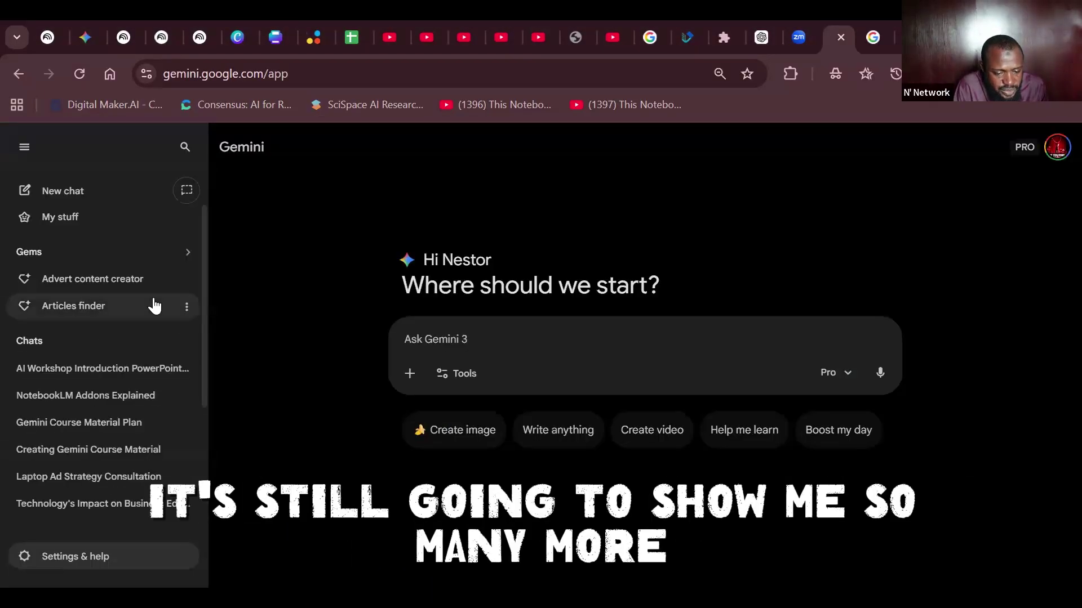
scroll(154, 306, "down", 2)
scroll(154, 306, "down", 3)
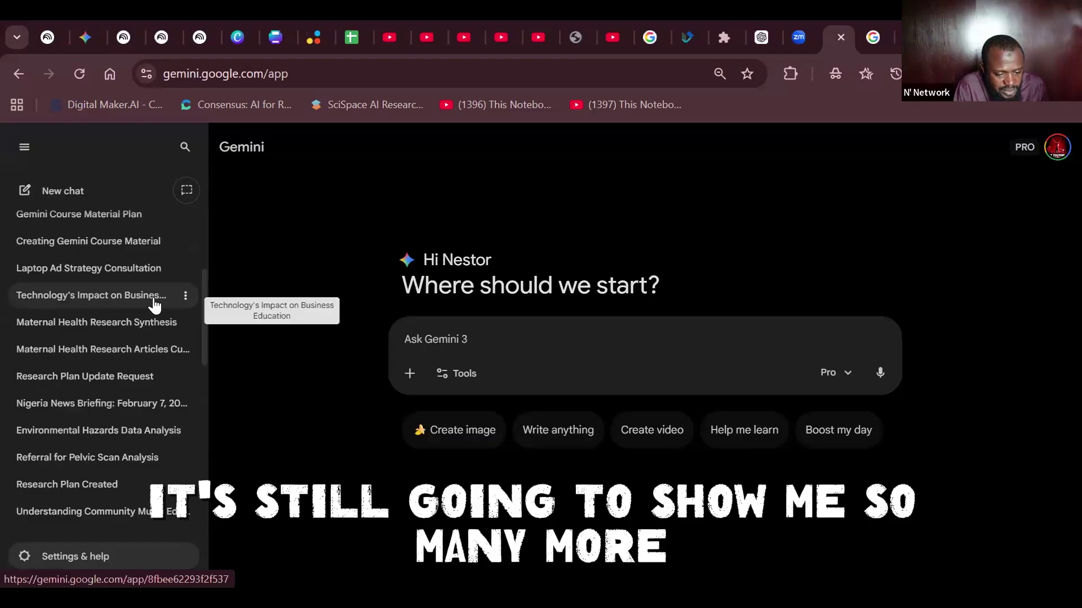
scroll(155, 306, "down", 5)
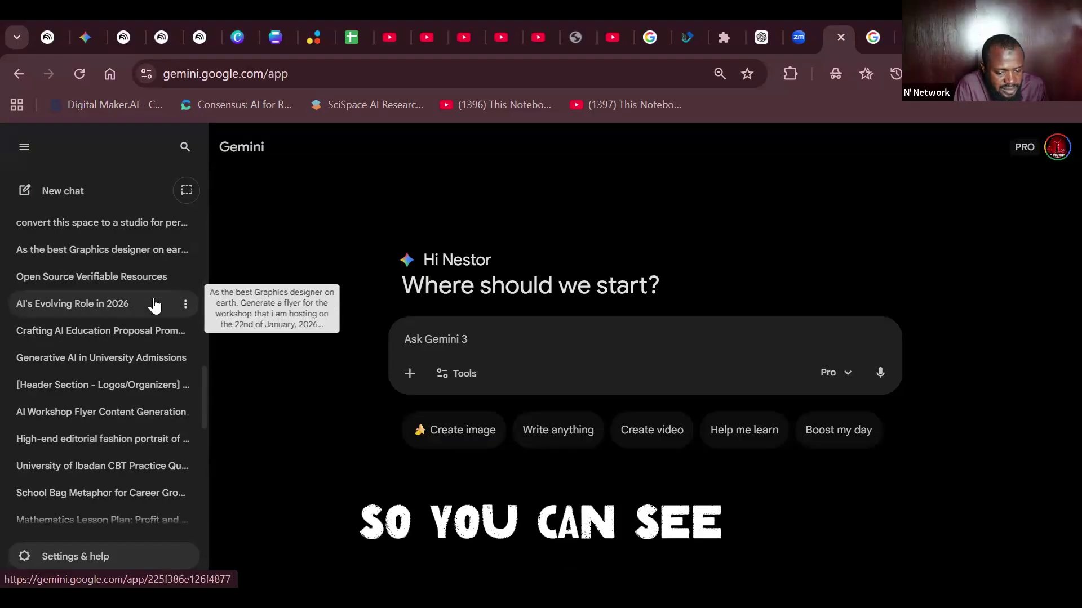
scroll(154, 306, "down", 3)
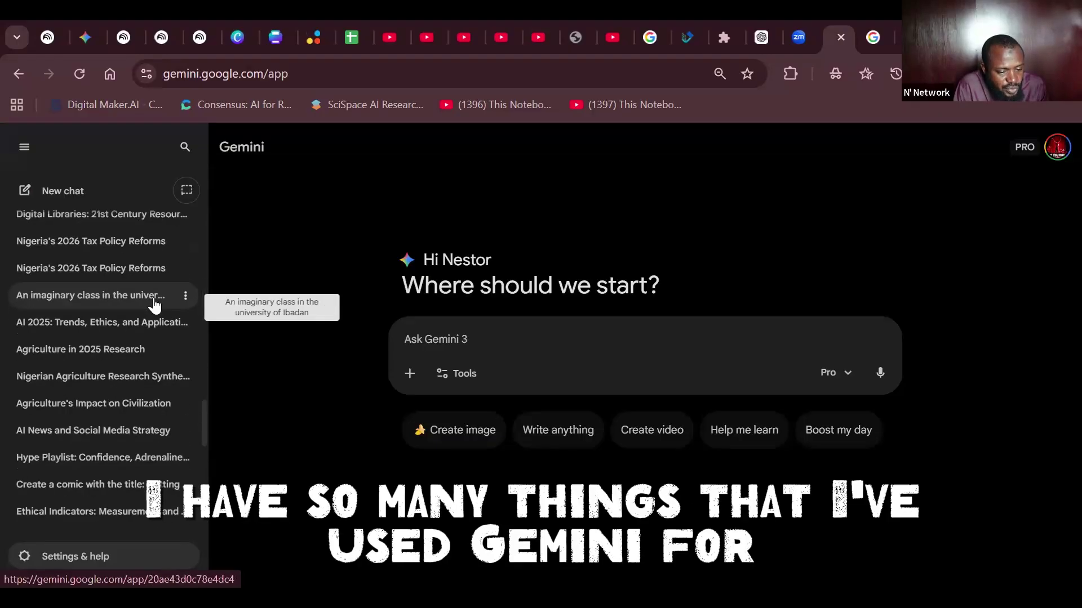
scroll(155, 306, "down", 3)
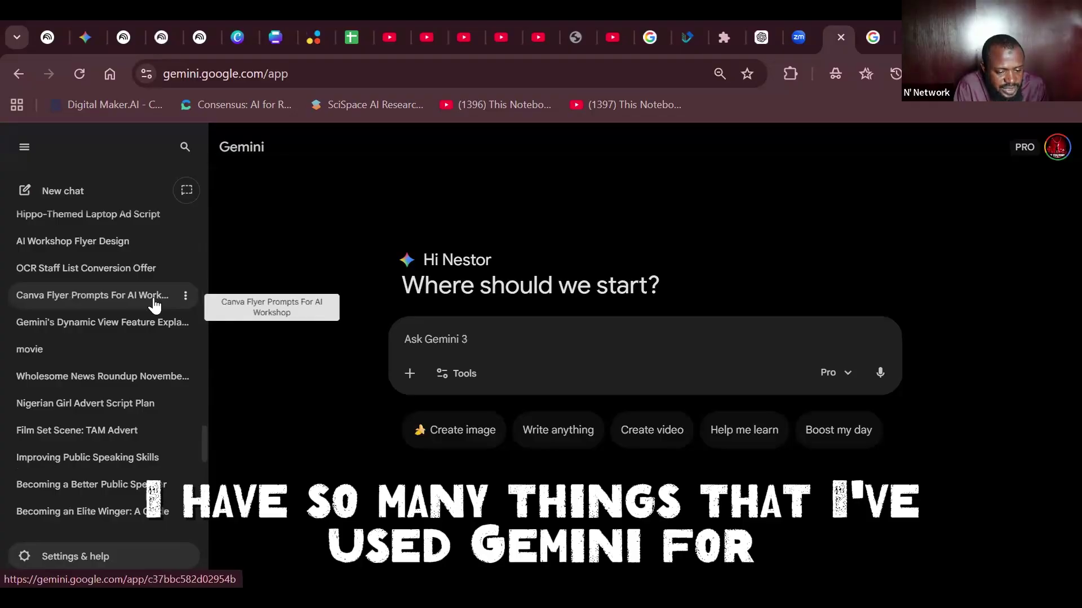
scroll(155, 306, "down", 3)
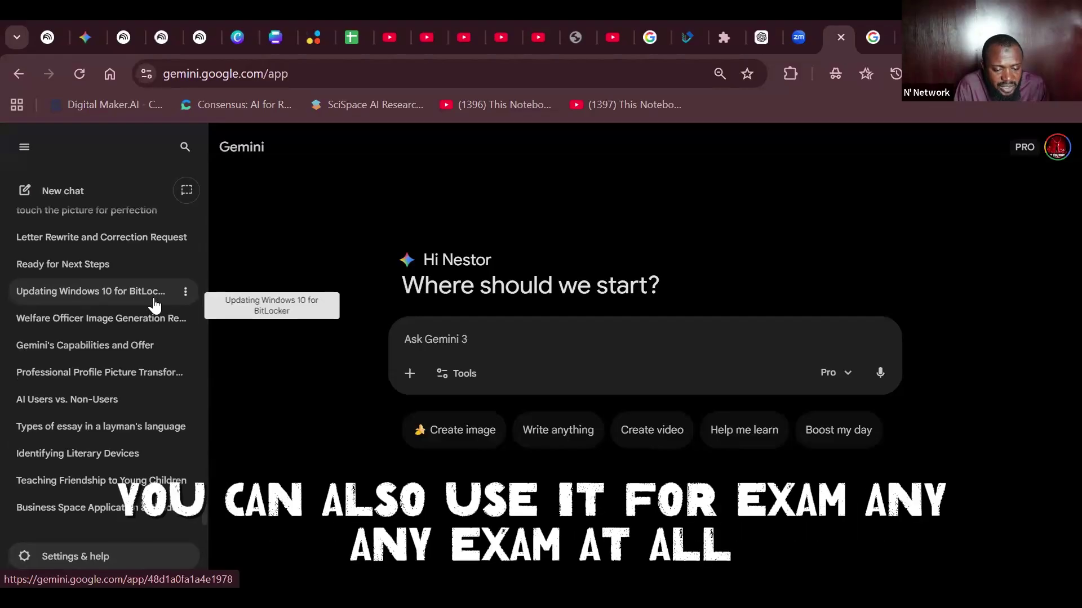
scroll(155, 306, "up", 10)
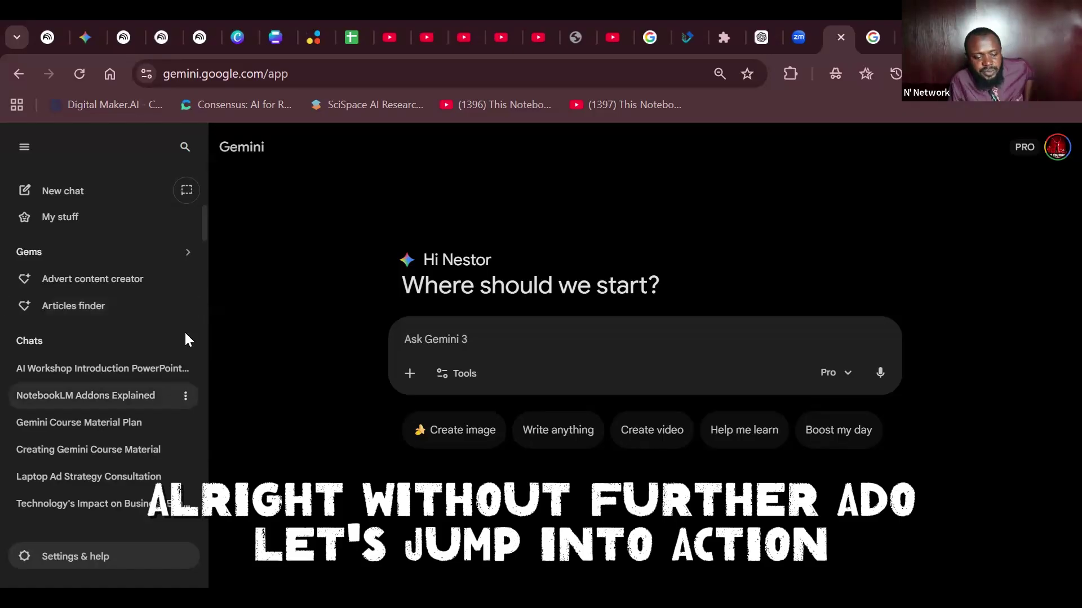
Open Gemini's Personal context settings, review the form for adding an instruction, and dismiss it without submitting
left_click(103, 557)
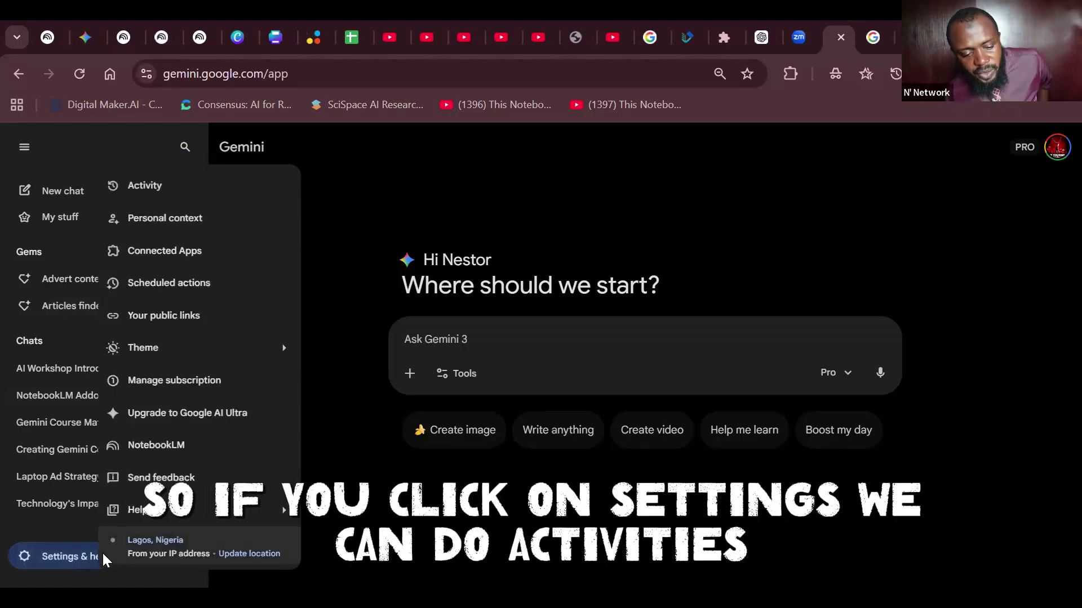
left_click(210, 230)
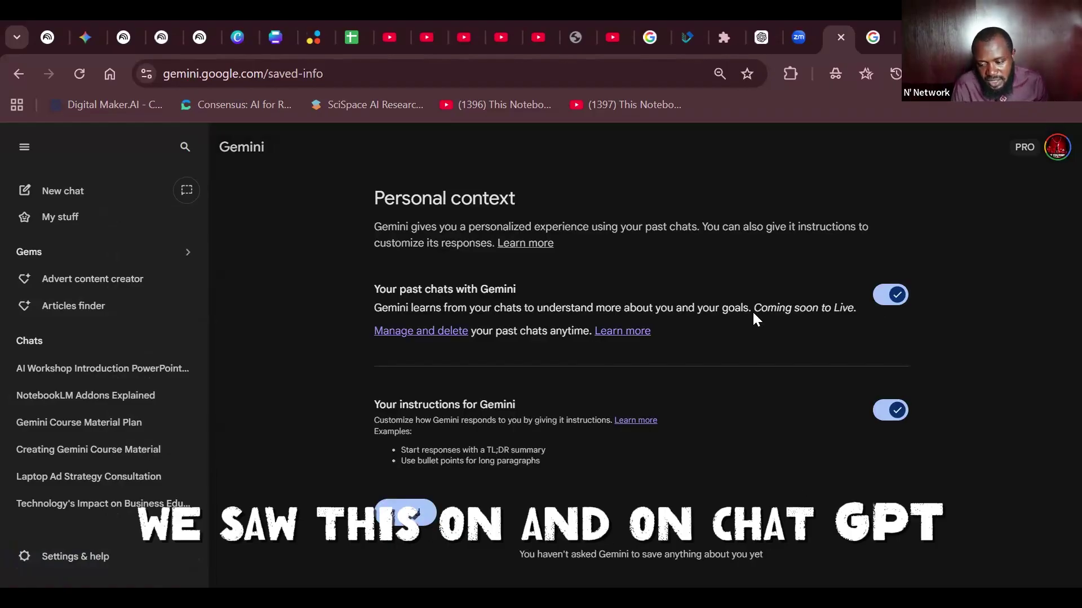
scroll(754, 319, "down", 2)
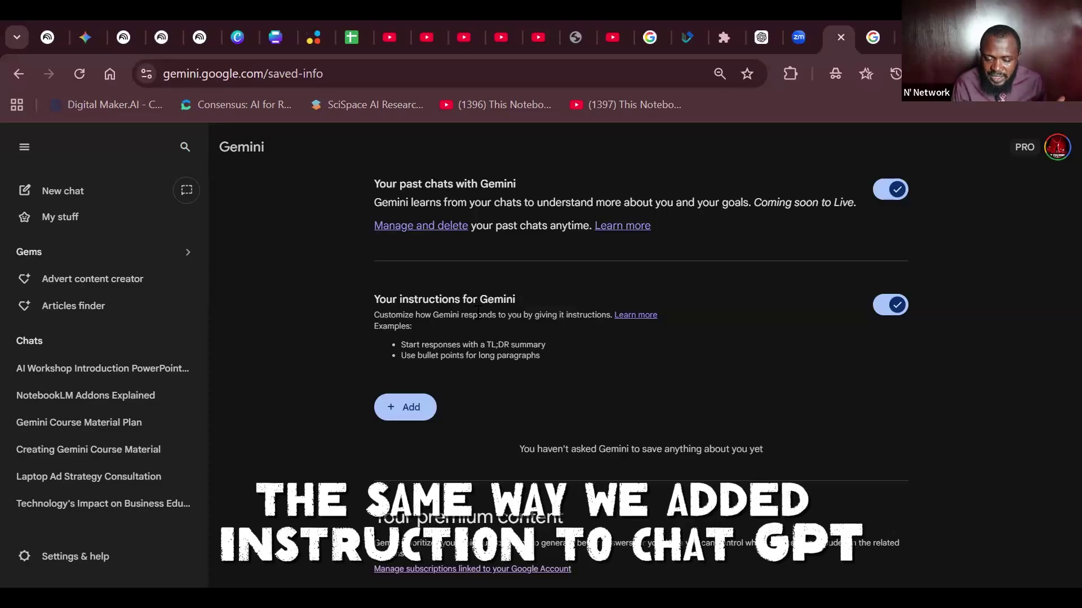
left_click(391, 407)
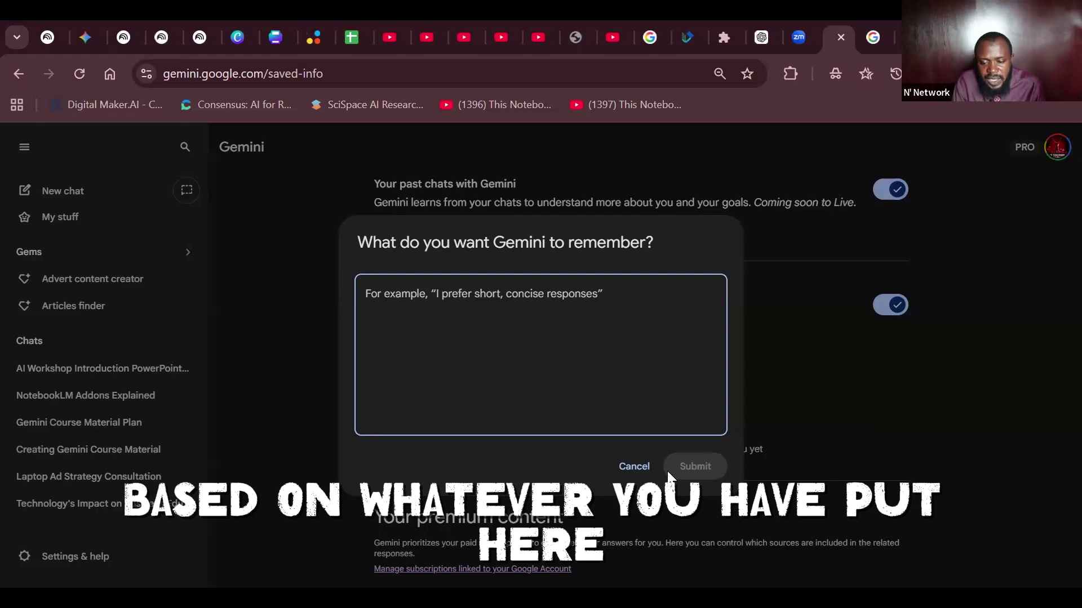
left_click(626, 466)
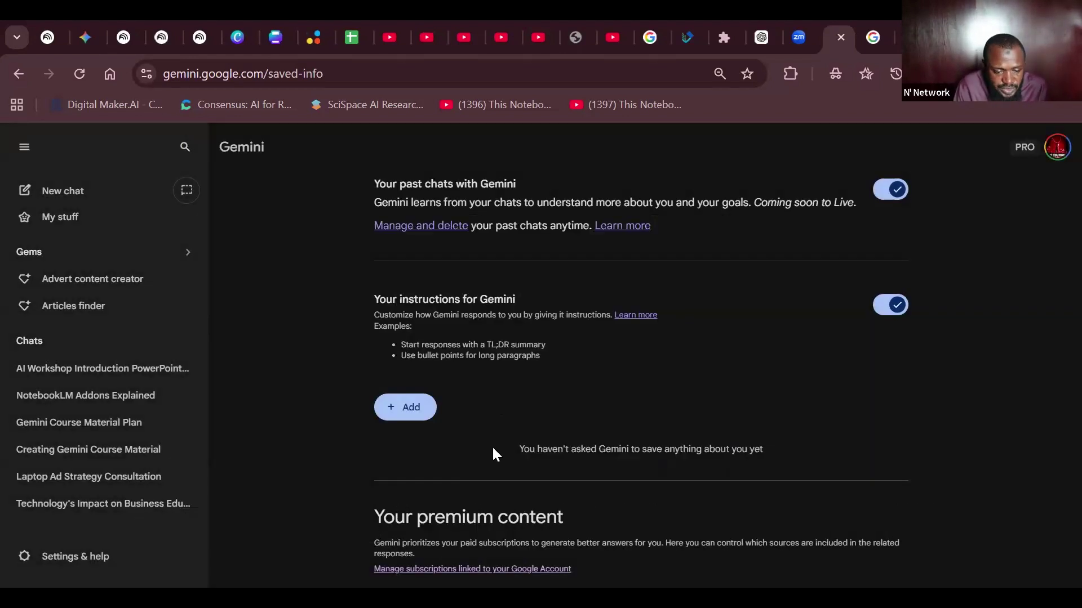
scroll(314, 355, "down", 1)
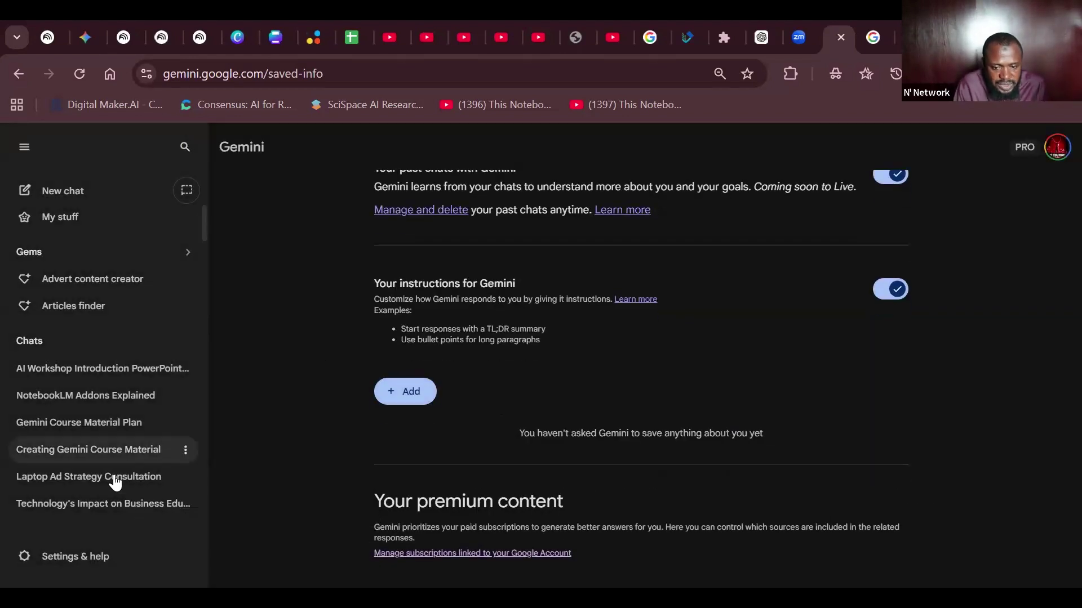
Open Gemini's Connected Apps settings and review the Google Workspace apps
left_click(75, 556)
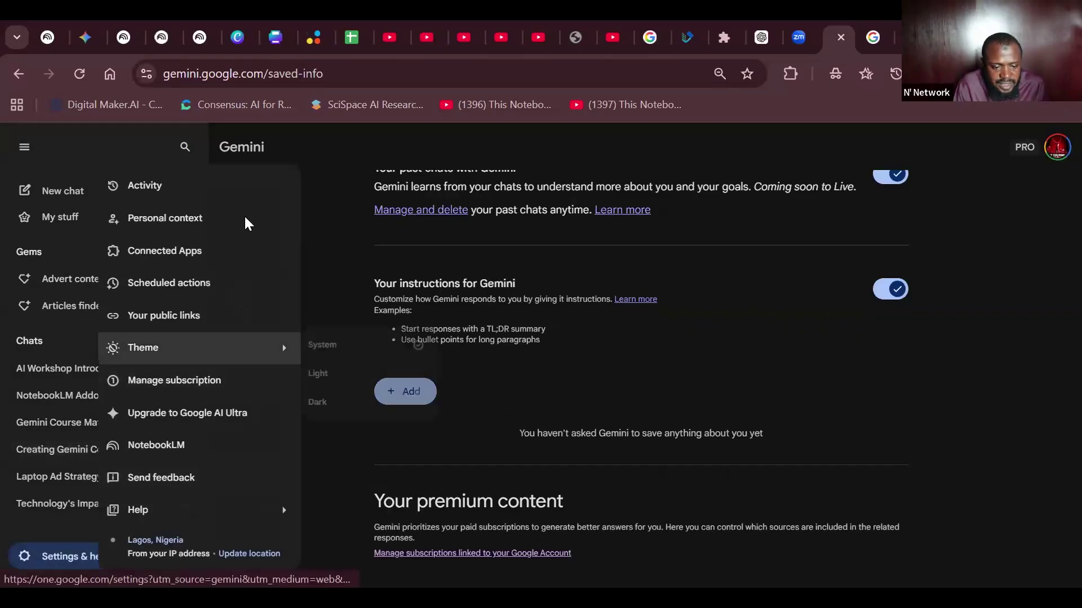
left_click(186, 252)
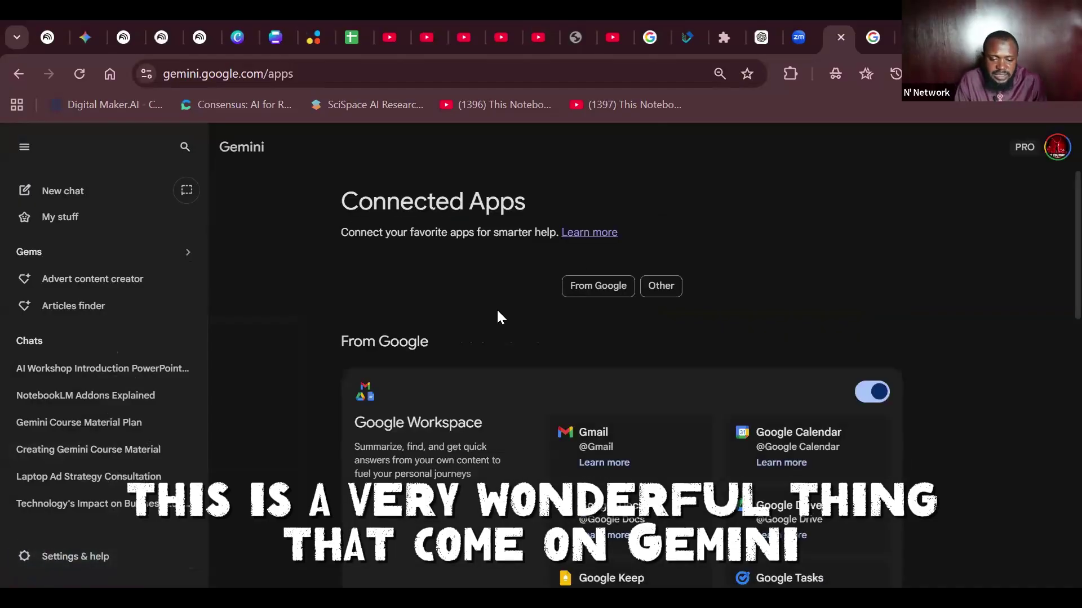
scroll(497, 311, "down", 3)
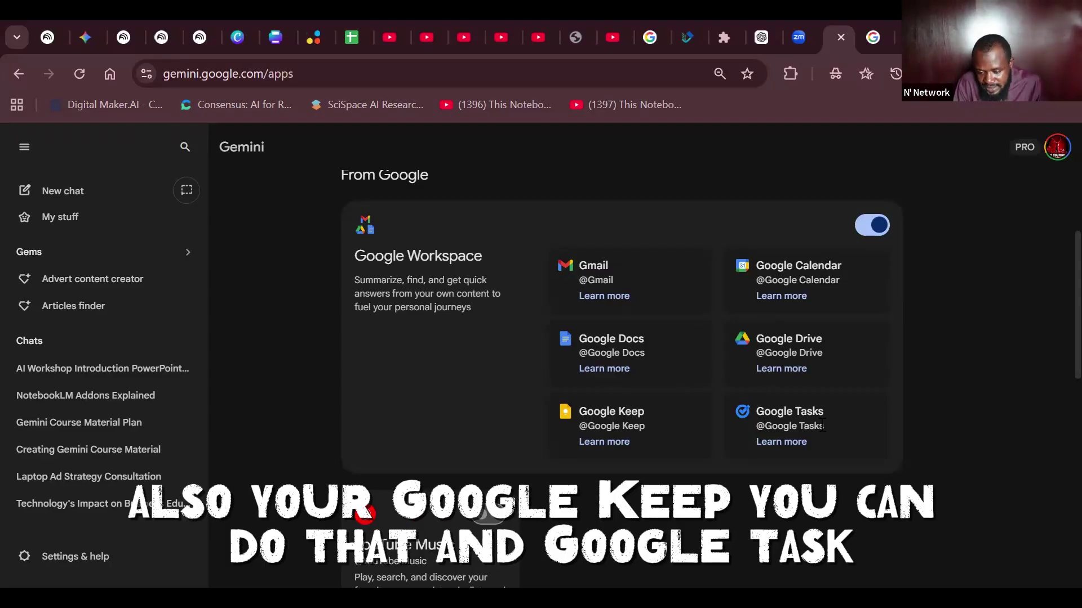
Review the remaining Connected Apps, including YouTube Music, GitHub and SynthID, and return to the Google Workspace group
scroll(822, 427, "down", 3)
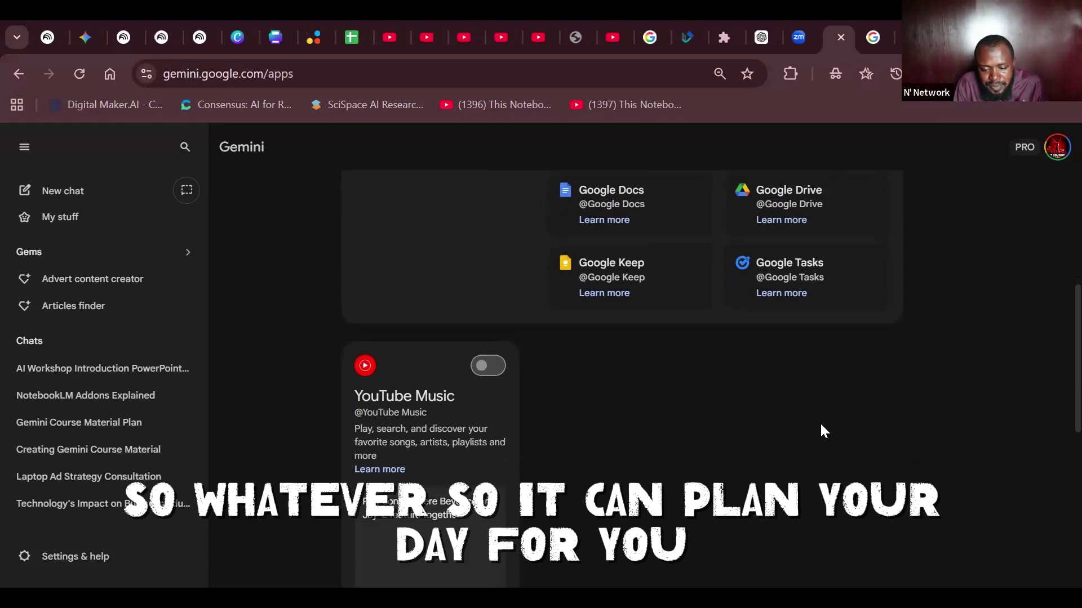
scroll(820, 427, "down", 3)
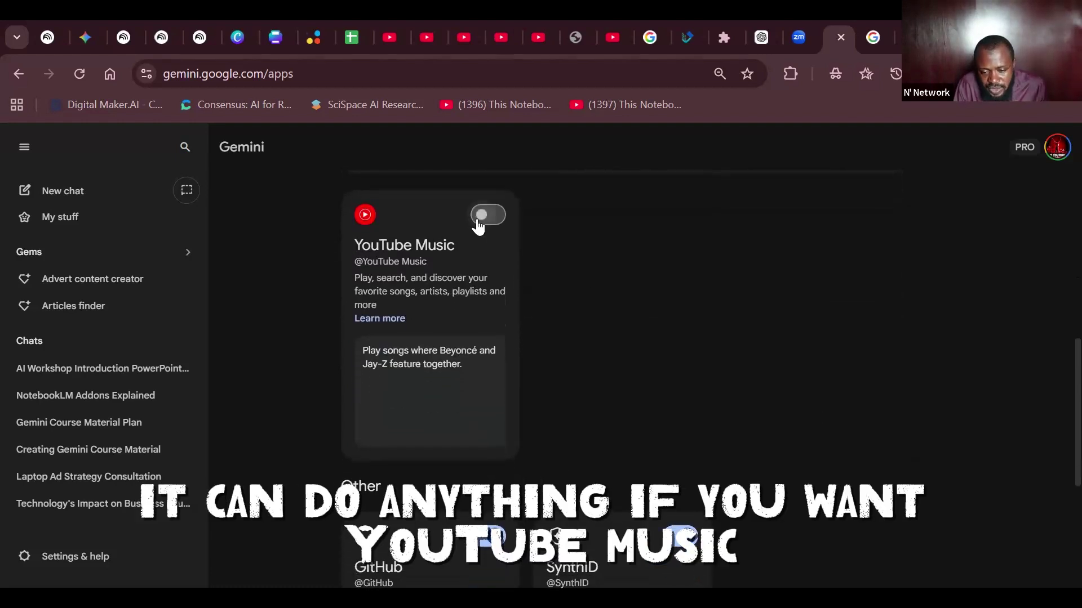
scroll(660, 299, "down", 6)
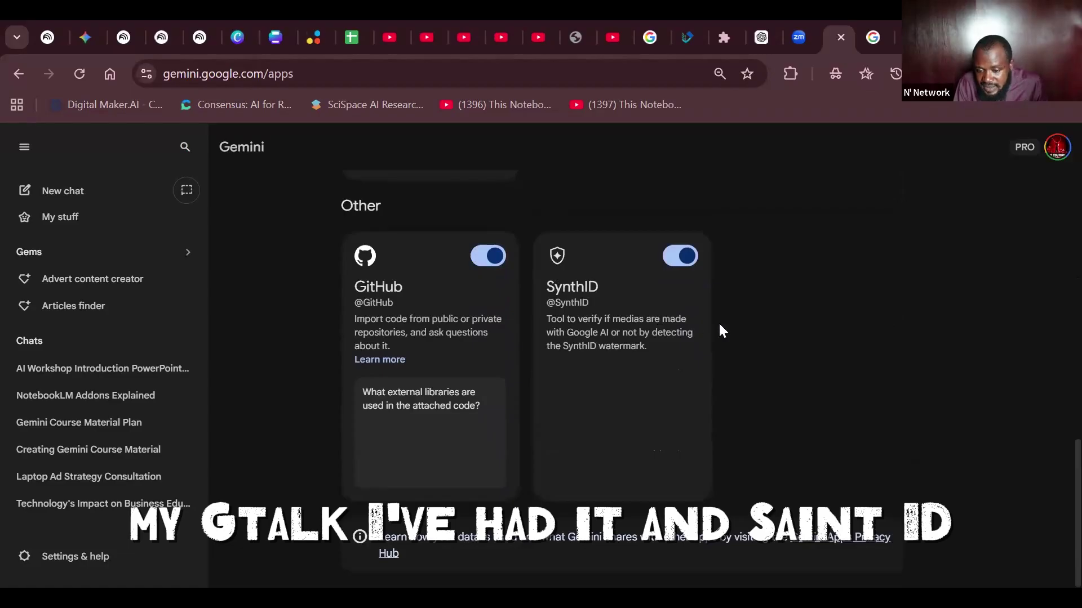
scroll(827, 304, "up", 10)
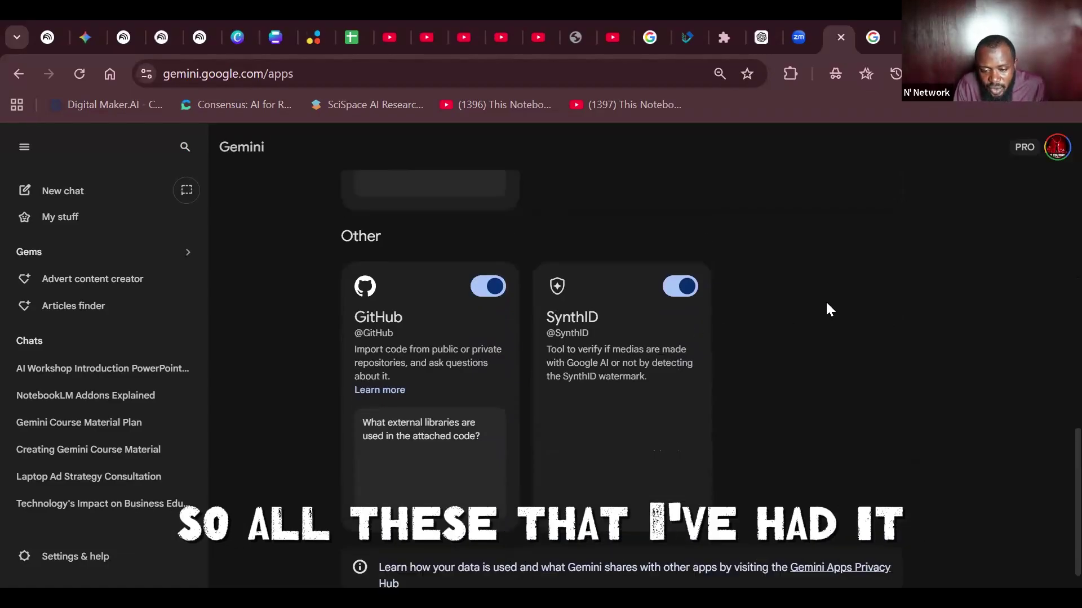
scroll(826, 304, "down", 1)
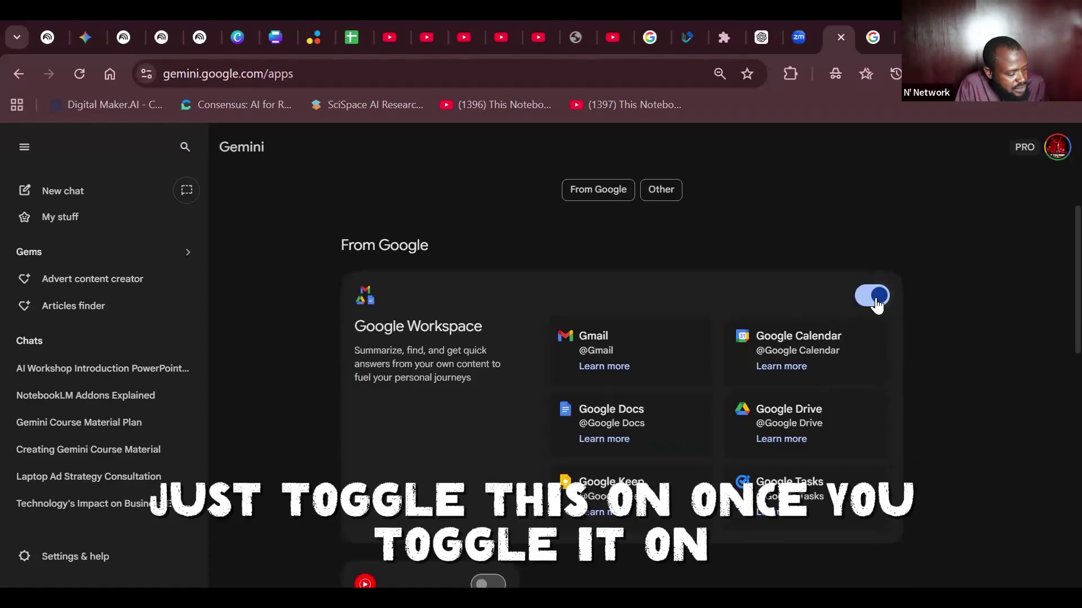
scroll(744, 299, "down", 2)
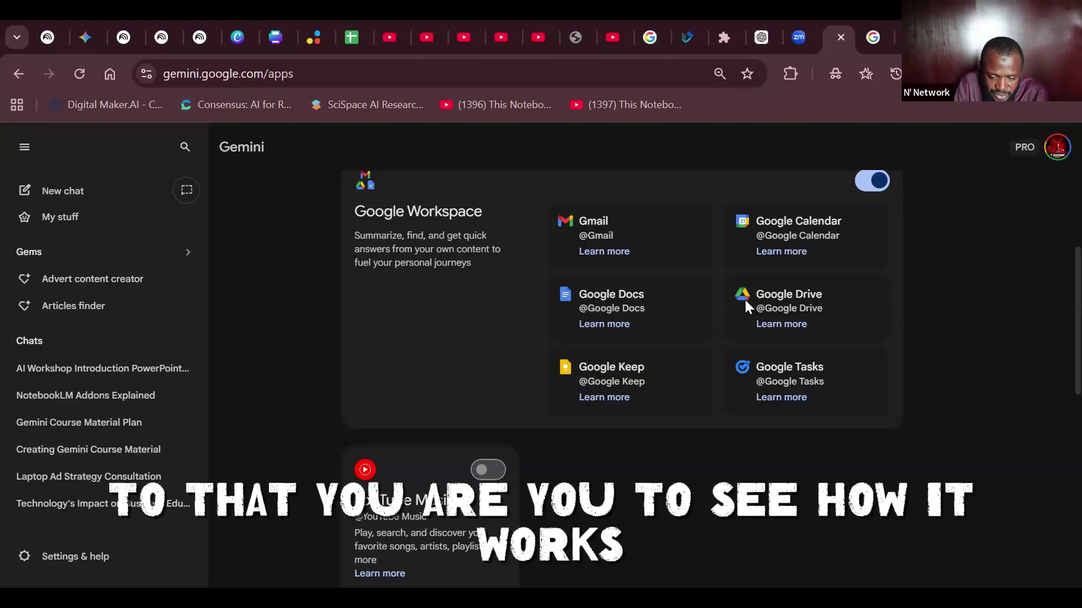
View Gemini's Scheduled actions manager and look through the list of shared chats in Your public links
left_click(86, 555)
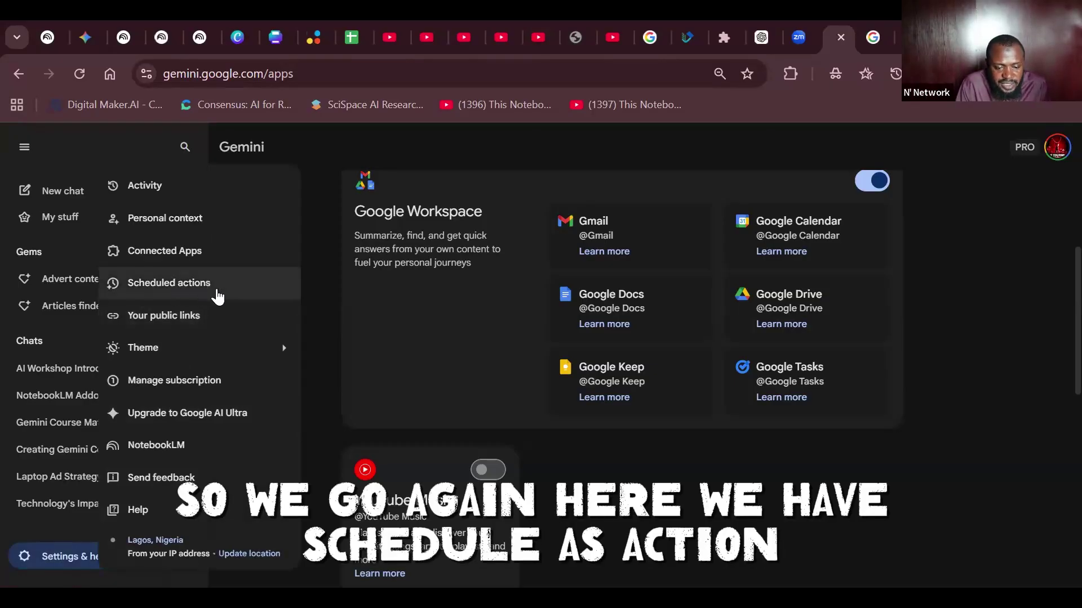
left_click(218, 292)
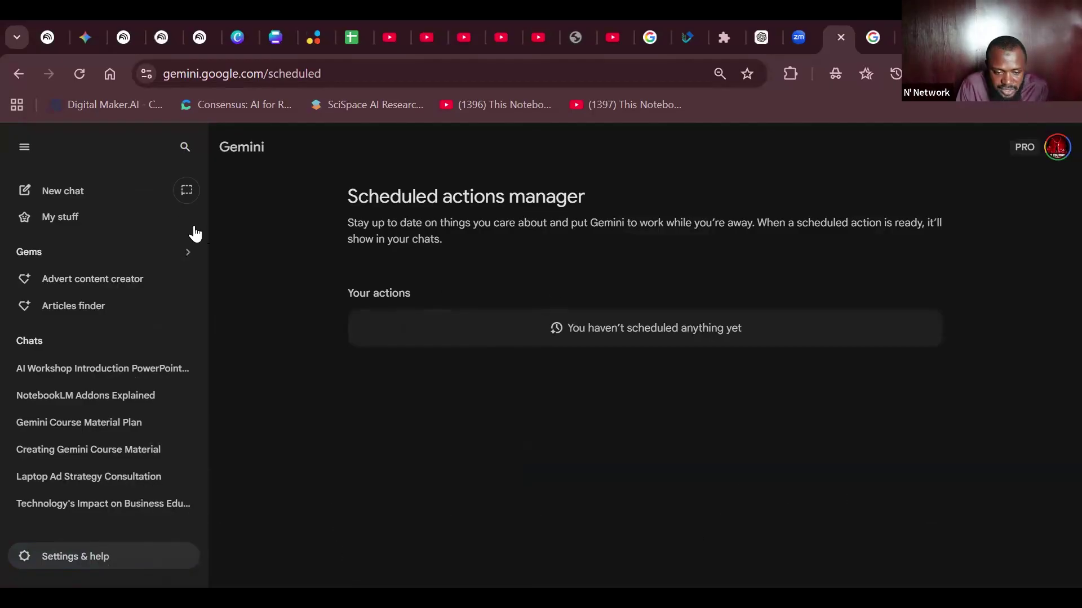
left_click(95, 557)
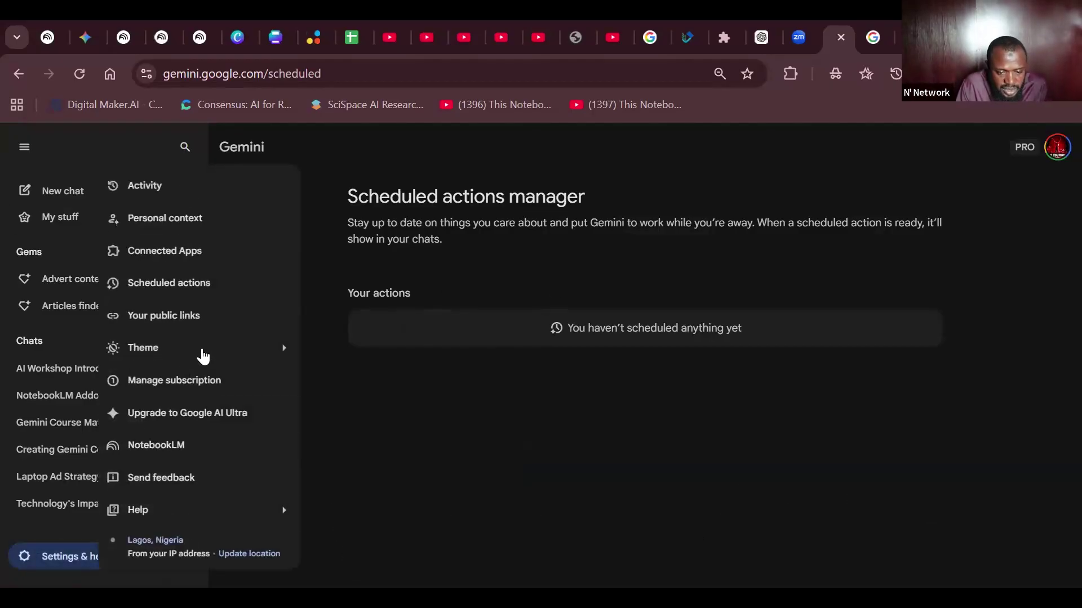
left_click(224, 325)
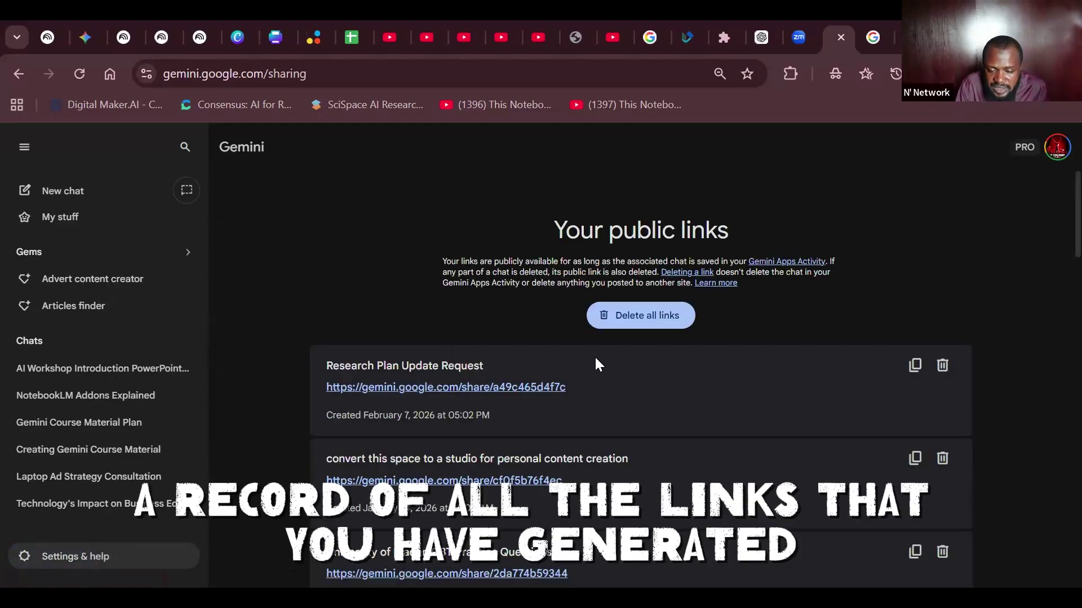
scroll(597, 365, "down", 5)
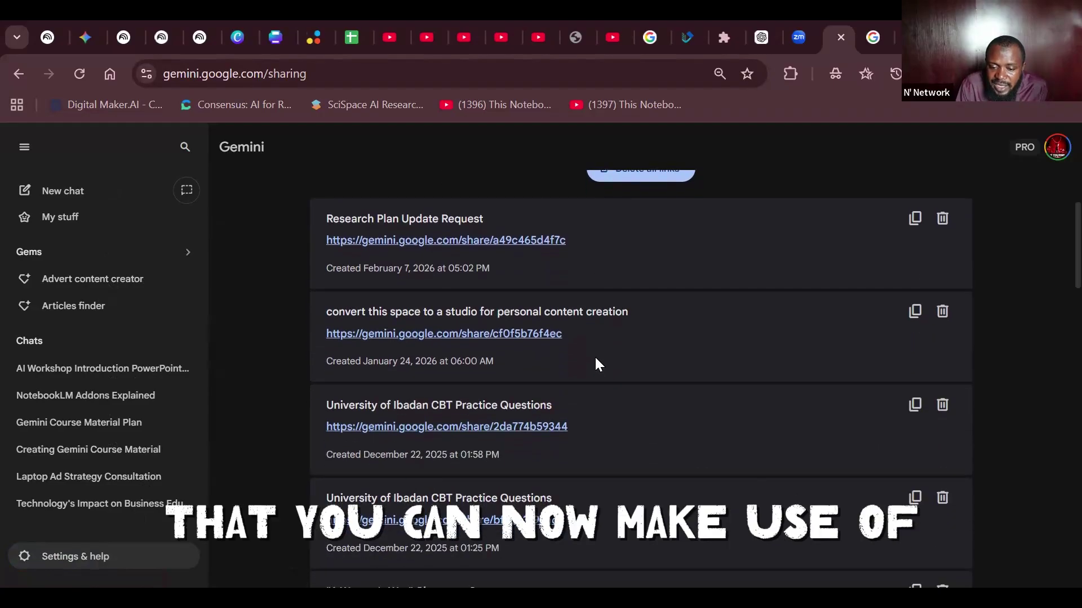
scroll(597, 365, "down", 1)
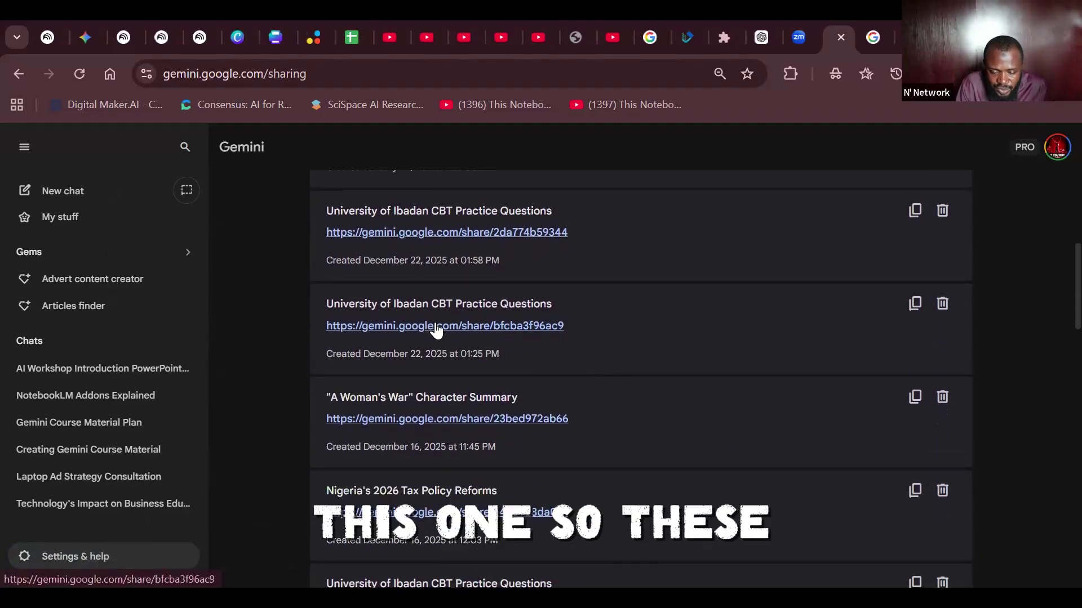
Open the University of Ibadan CBT Practice Questions link created at 01:25 PM in a new tab and look over the portal's dashboard
right_click(436, 327)
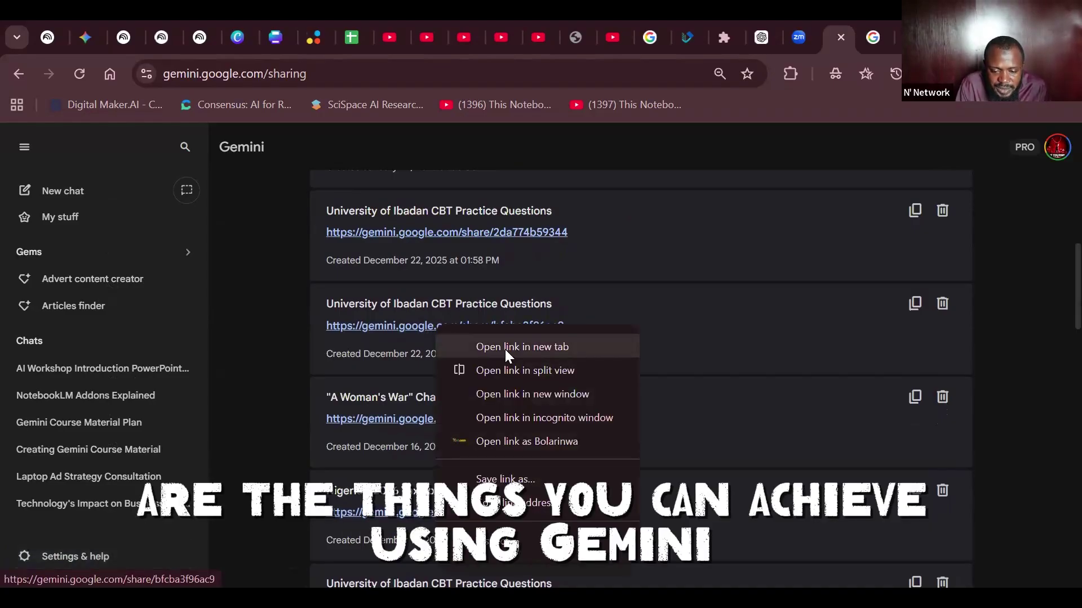
left_click(505, 348)
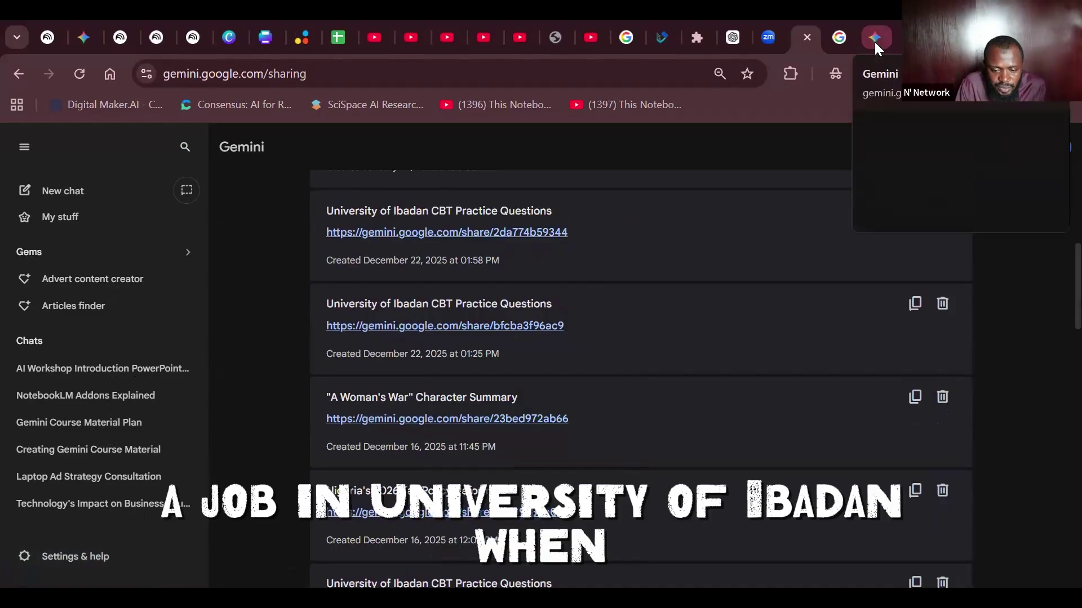
left_click(875, 41)
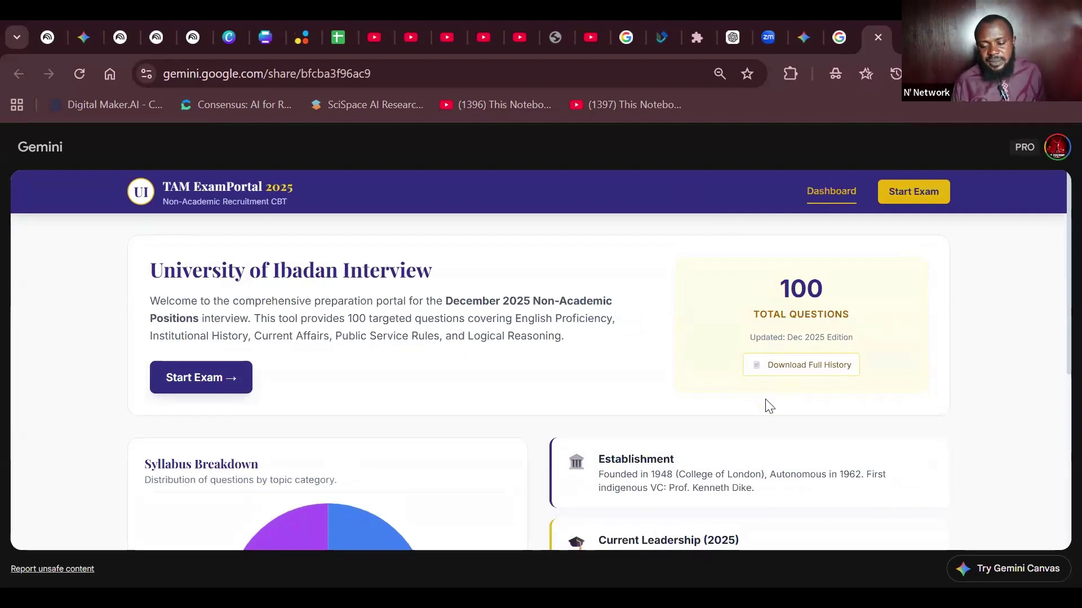
scroll(523, 341, "down", 2)
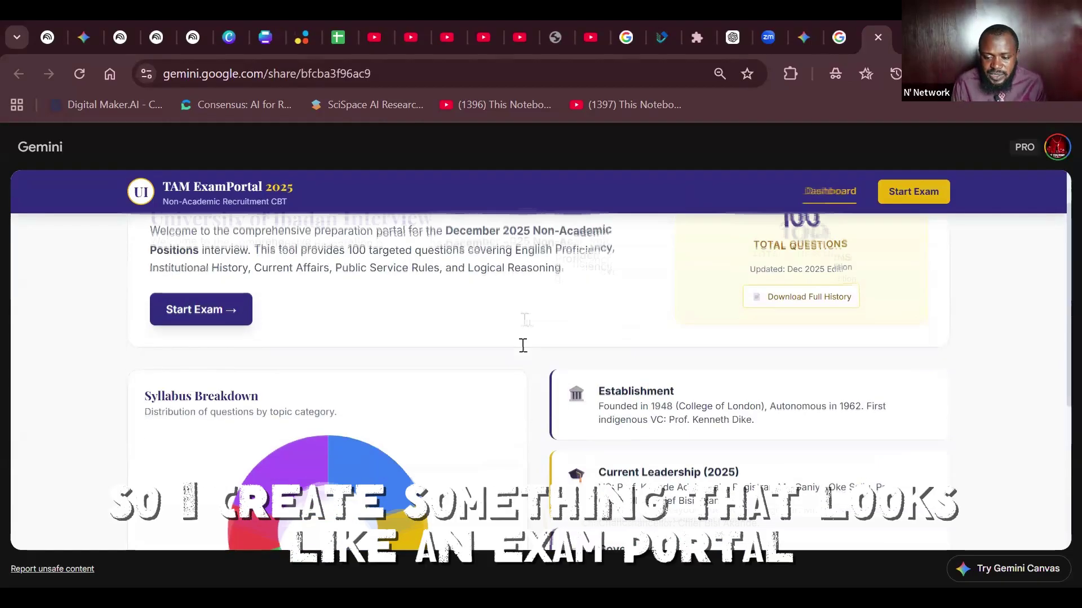
scroll(523, 341, "up", 2)
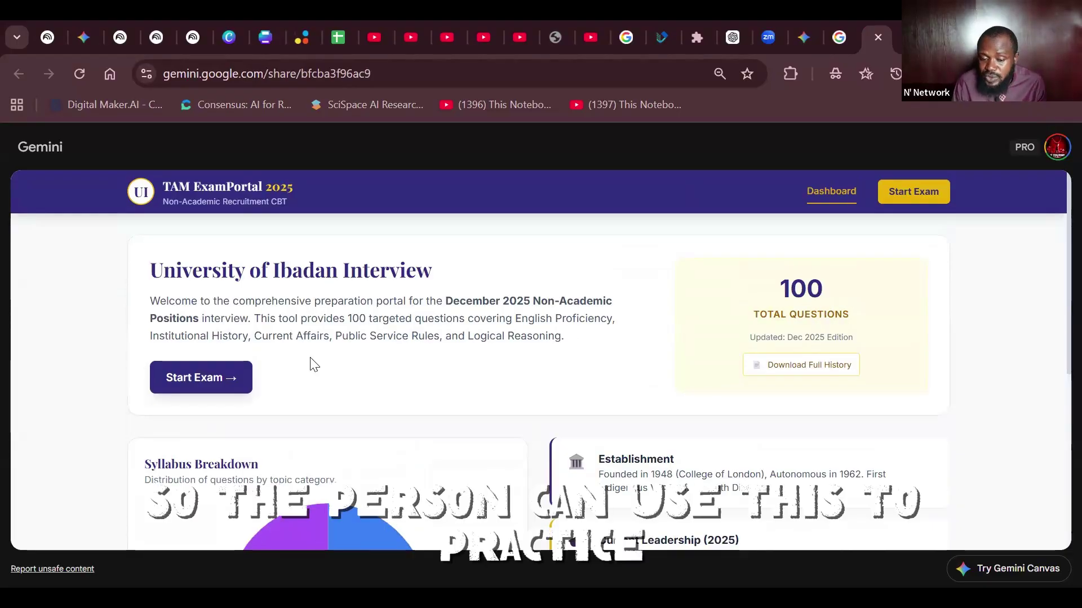
Open the exam portal's CBT Examination Simulator and review its registration form without filling it in
left_click(217, 376)
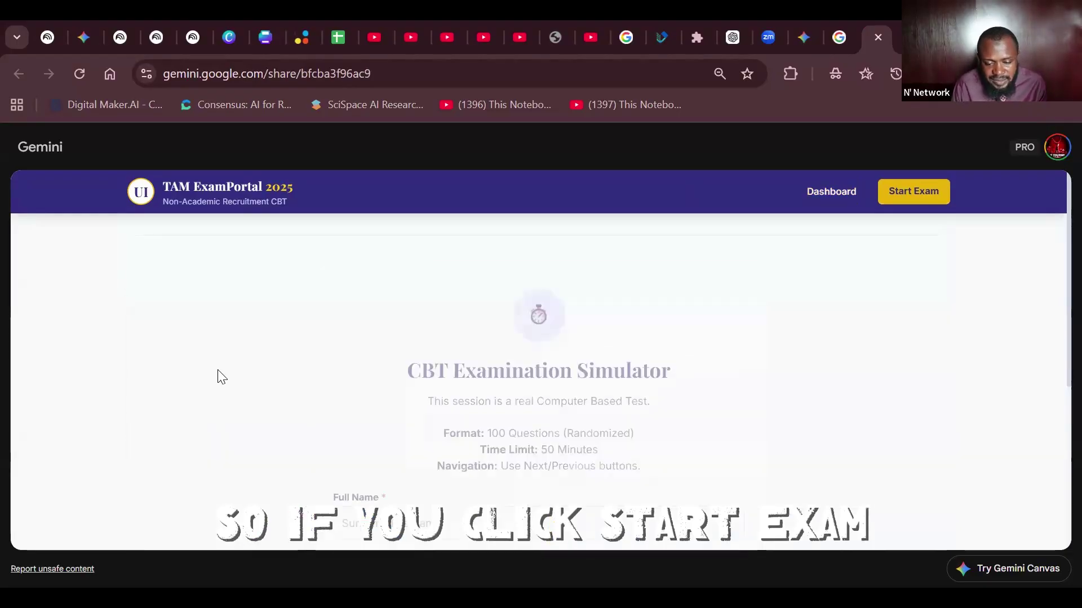
scroll(642, 356, "down", 1)
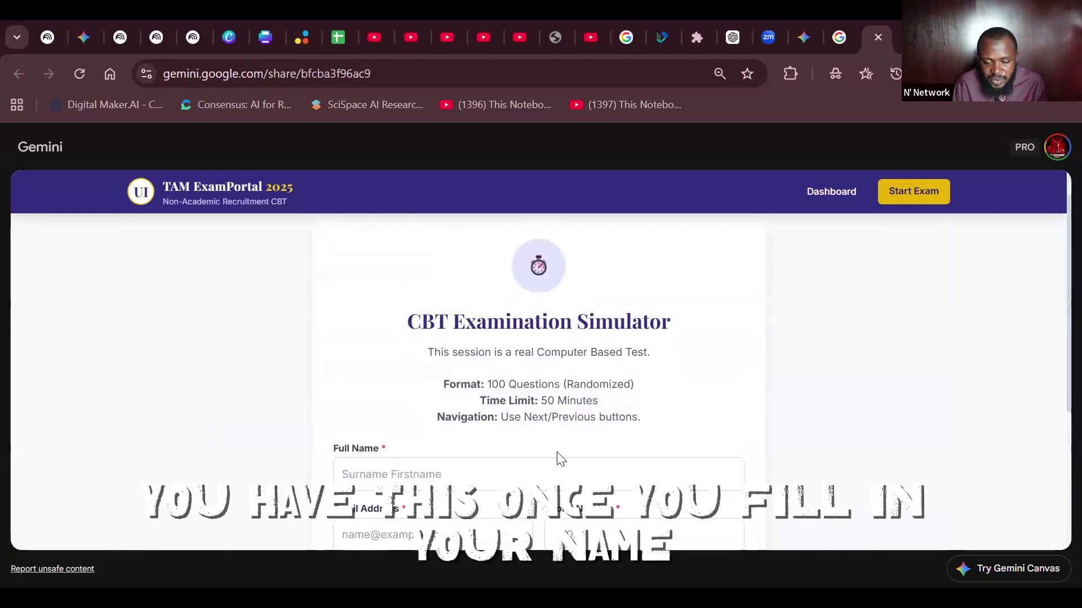
scroll(559, 458, "down", 2)
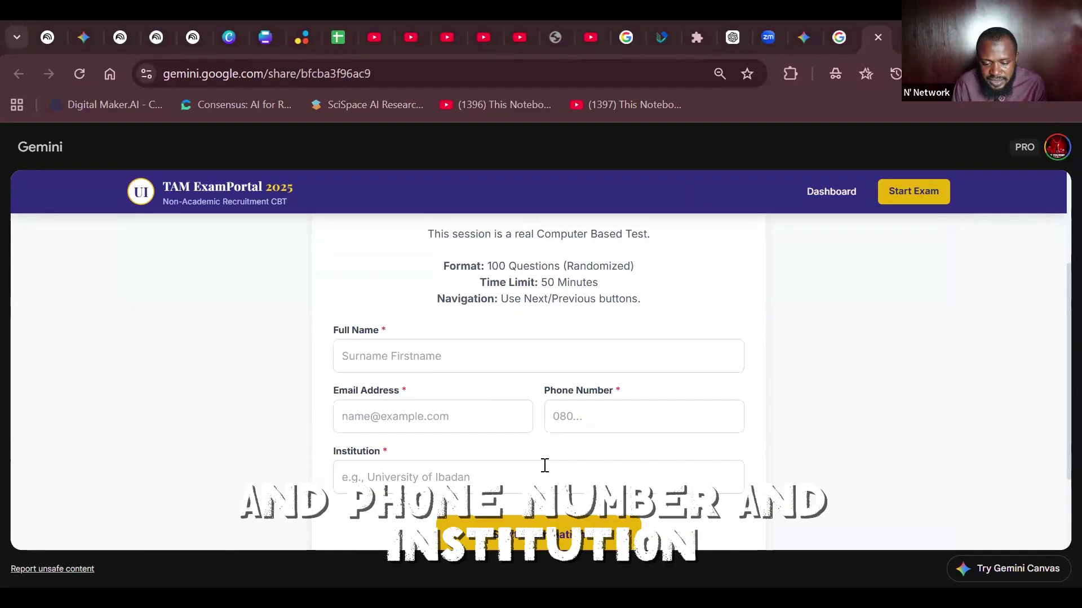
scroll(545, 465, "down", 1)
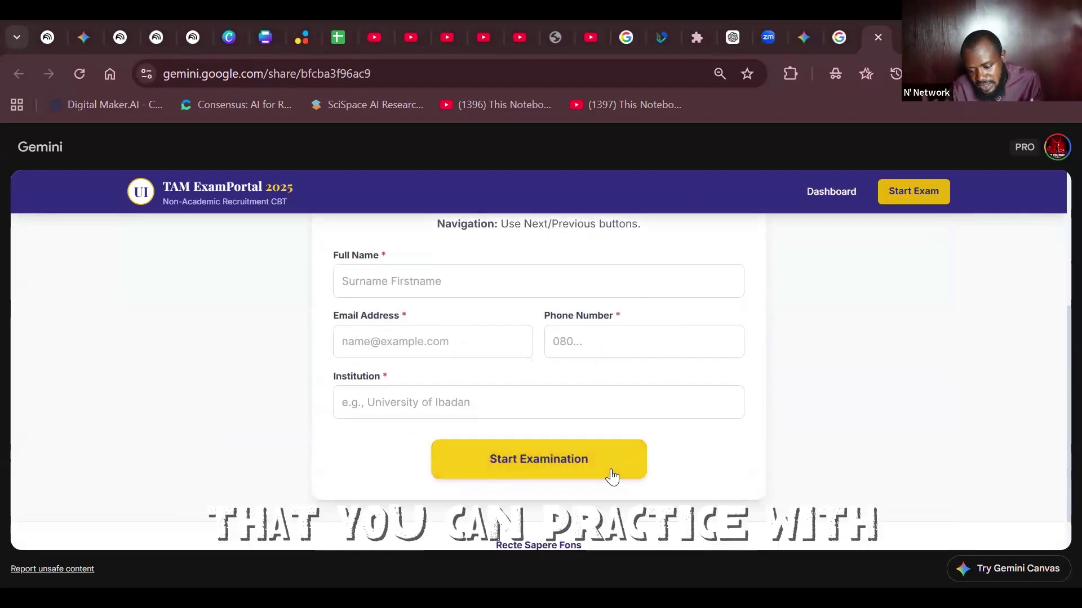
scroll(612, 477, "down", 1)
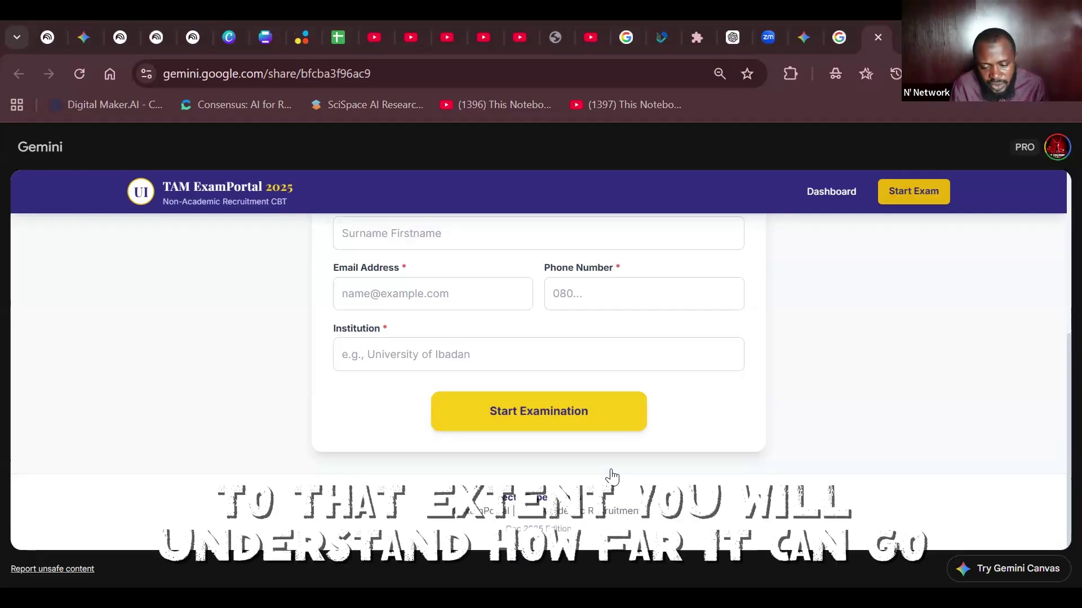
scroll(611, 477, "up", 5)
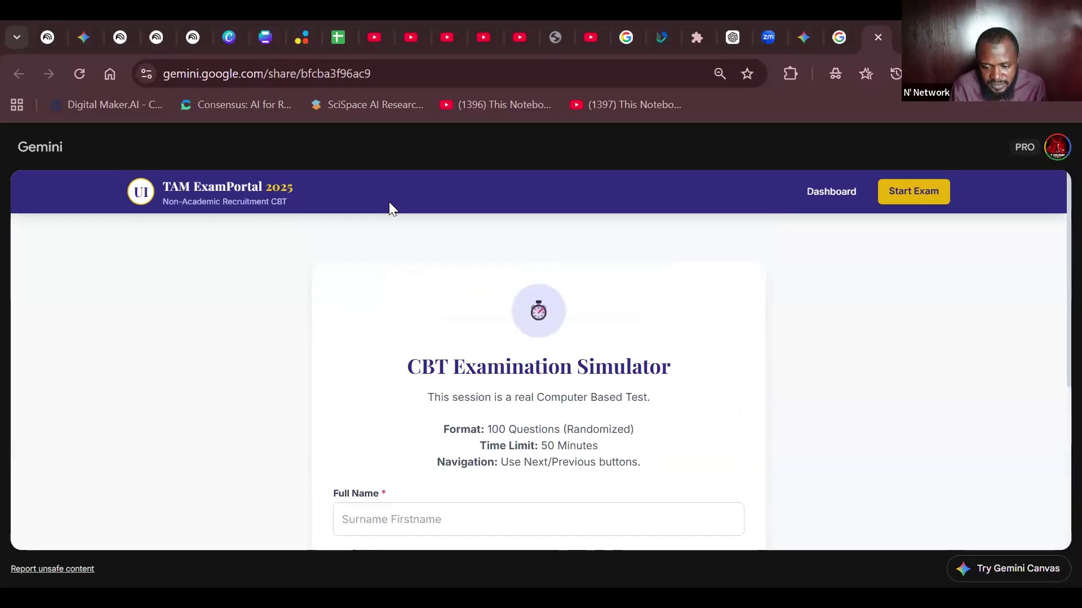
scroll(756, 308, "down", 2)
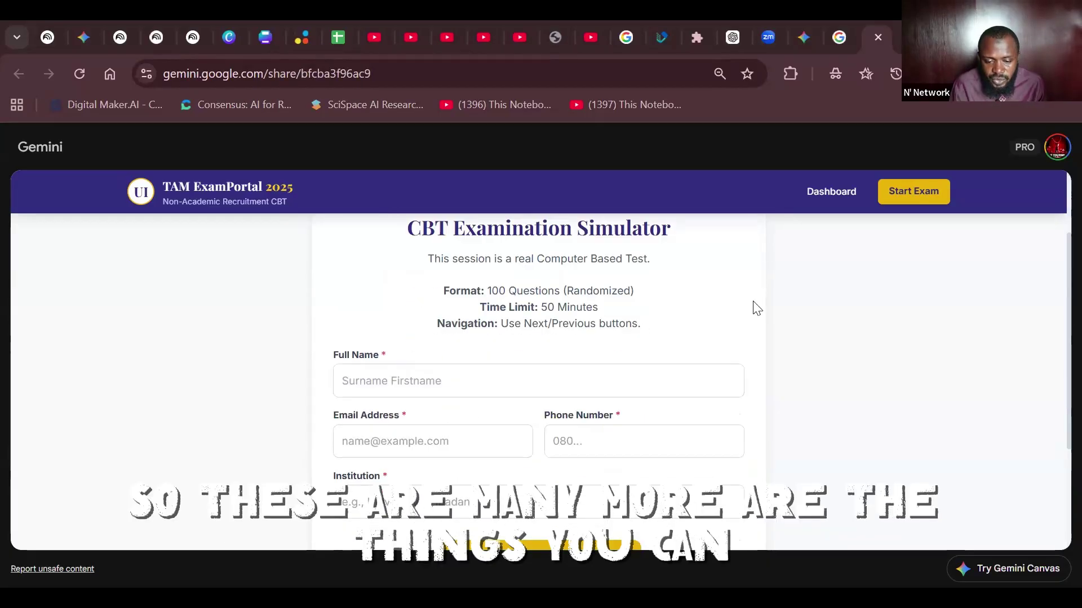
scroll(757, 308, "up", 2)
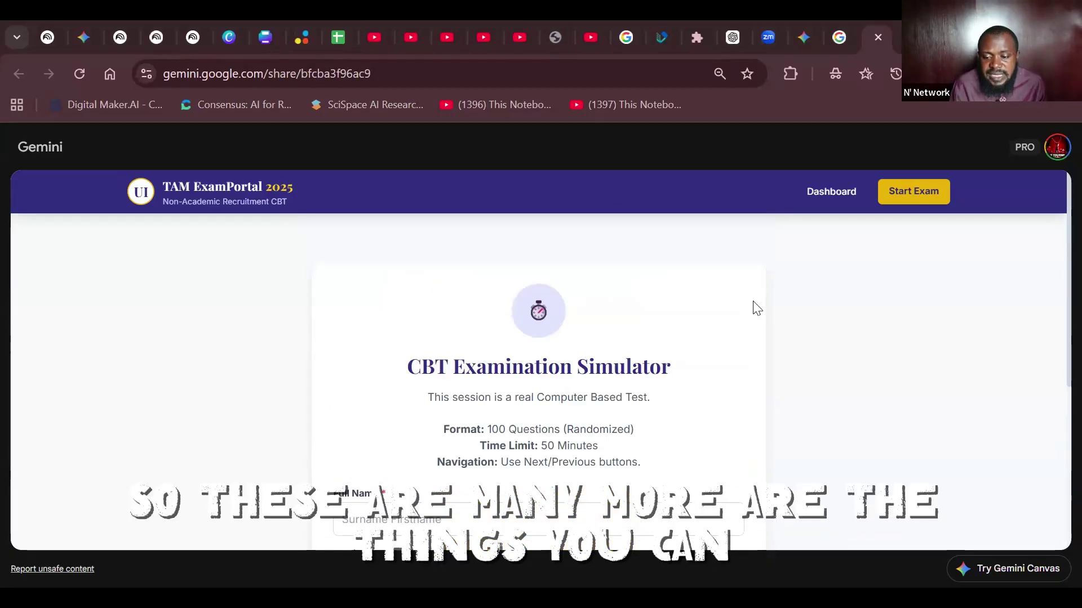
Return to Gemini's public links page and set the theme to Light
left_click(790, 32)
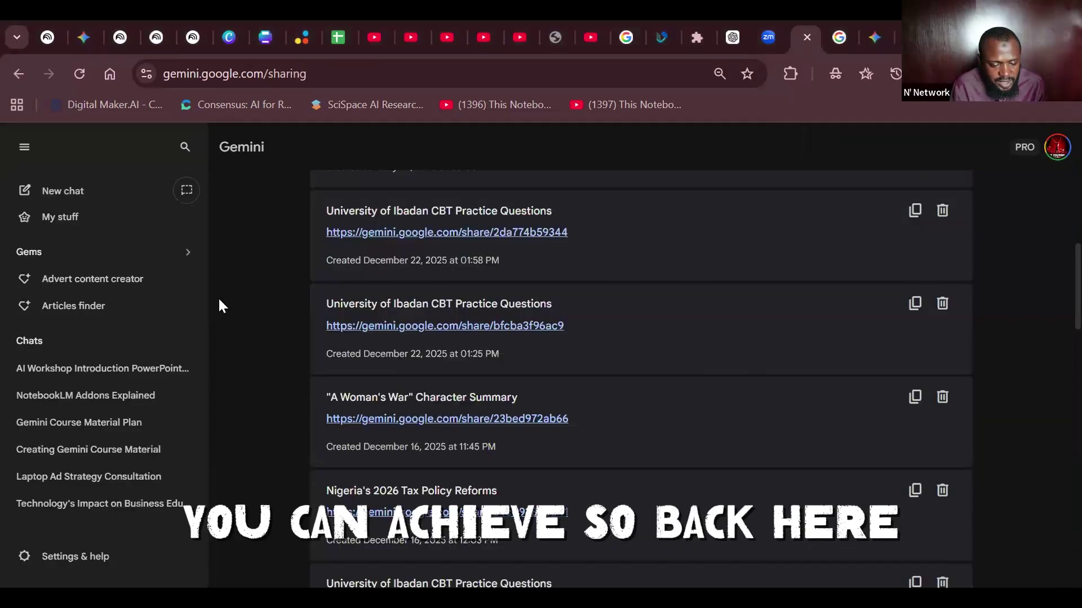
left_click(98, 558)
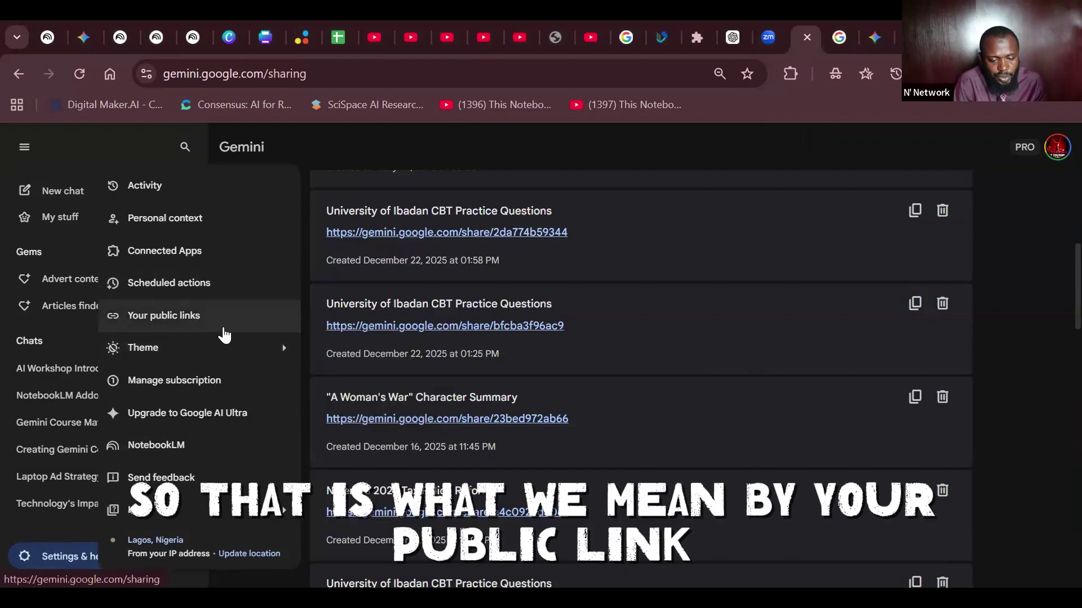
mouse_move(231, 355)
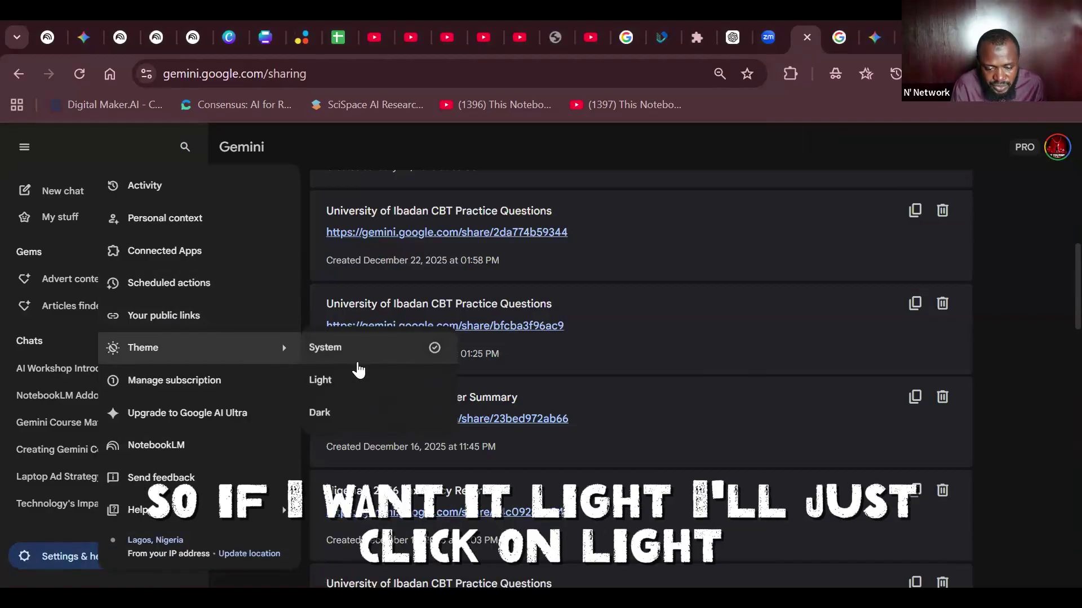
left_click(351, 397)
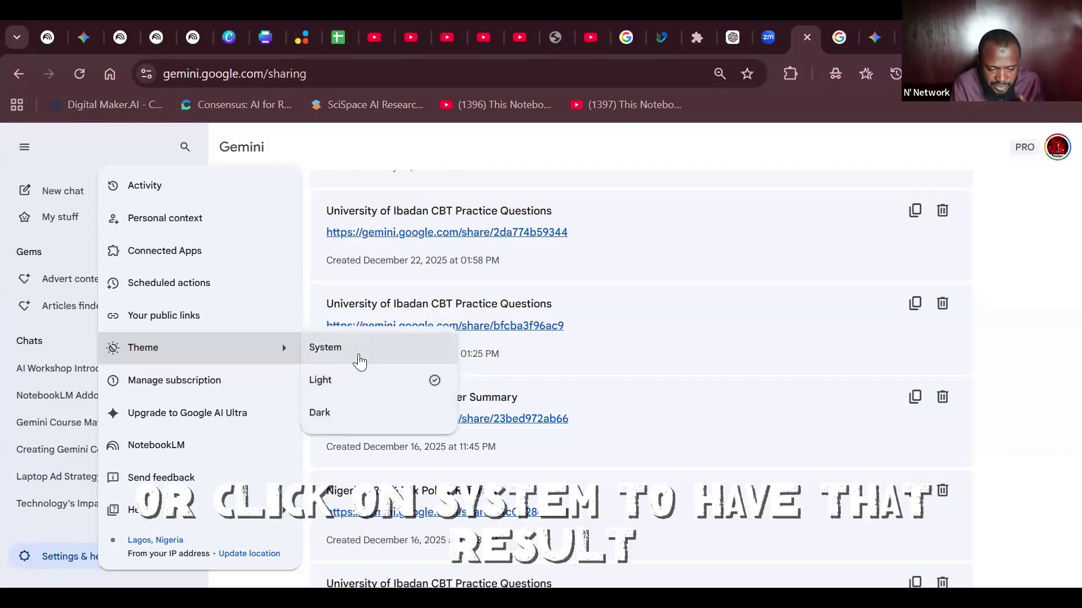
View the Google One membership page for managing the subscription and return to Gemini
left_click(169, 383)
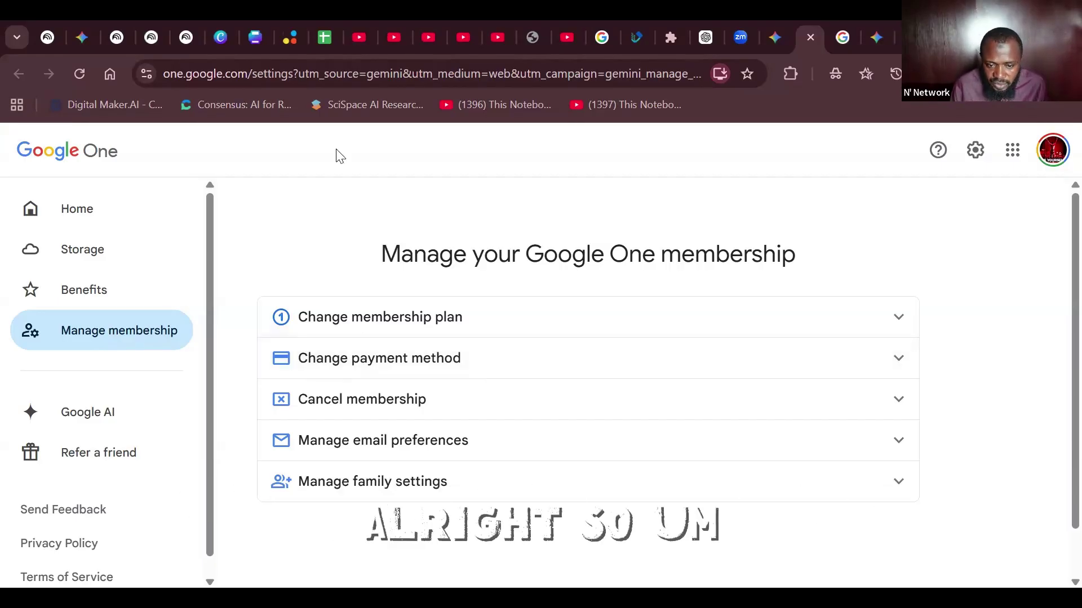
left_click(775, 37)
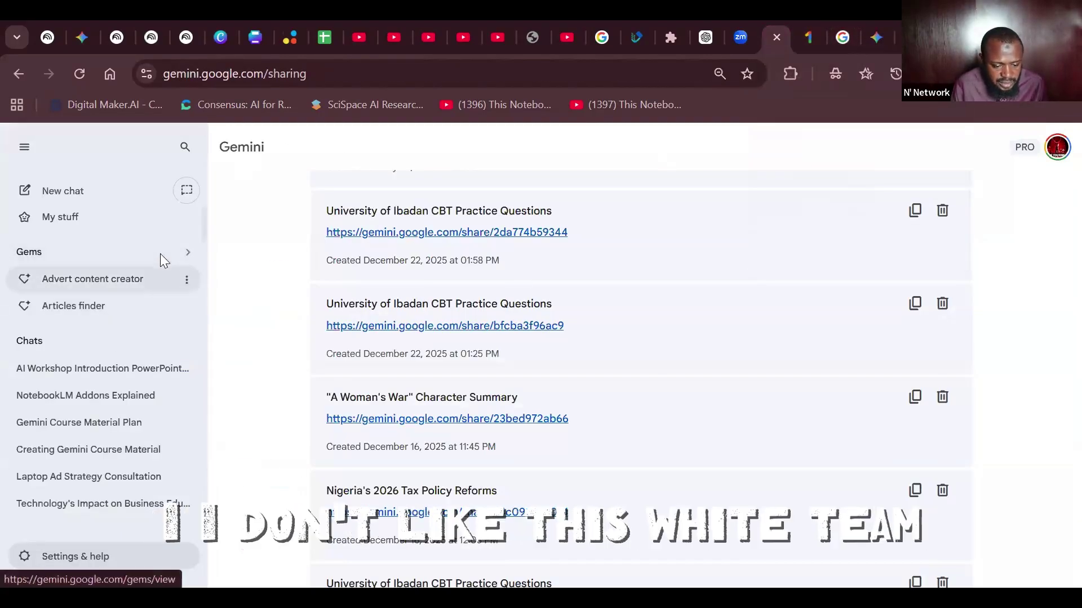
Set Gemini's theme to System and open NotebookLM from the settings options
left_click(102, 558)
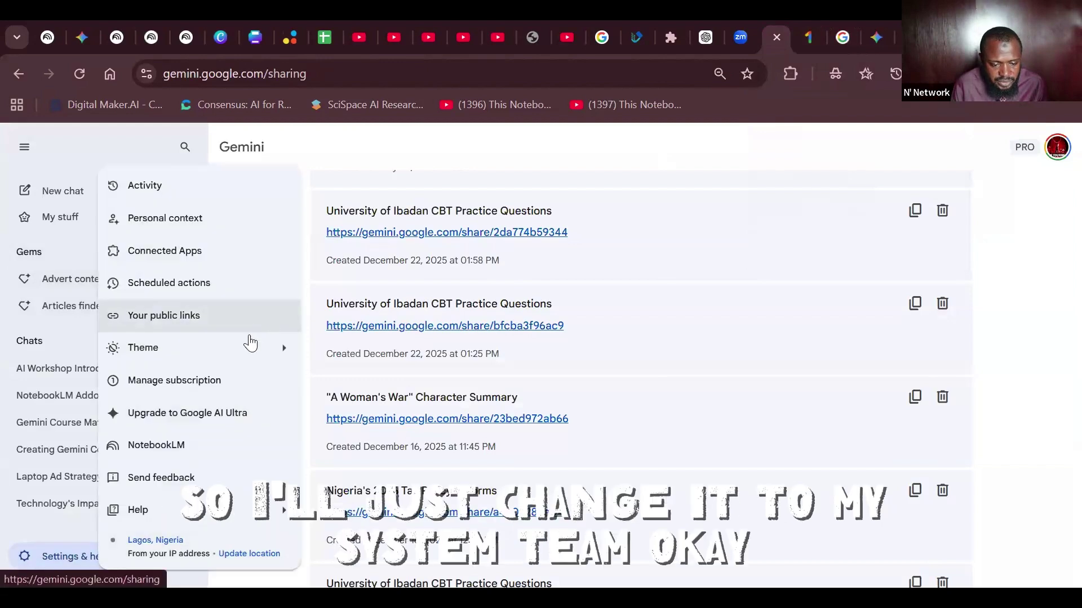
mouse_move(285, 350)
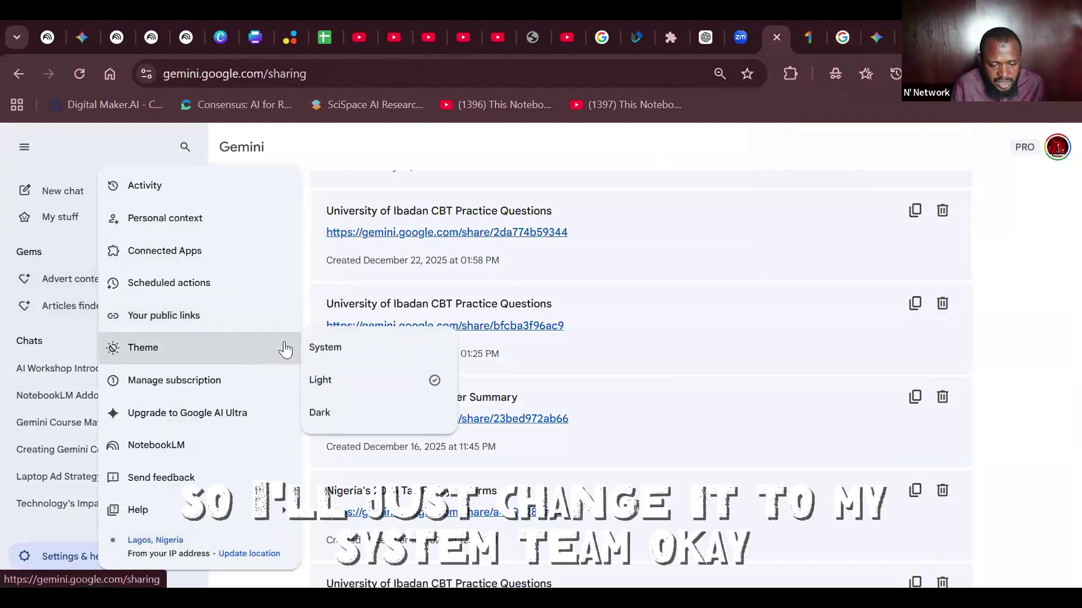
left_click(347, 349)
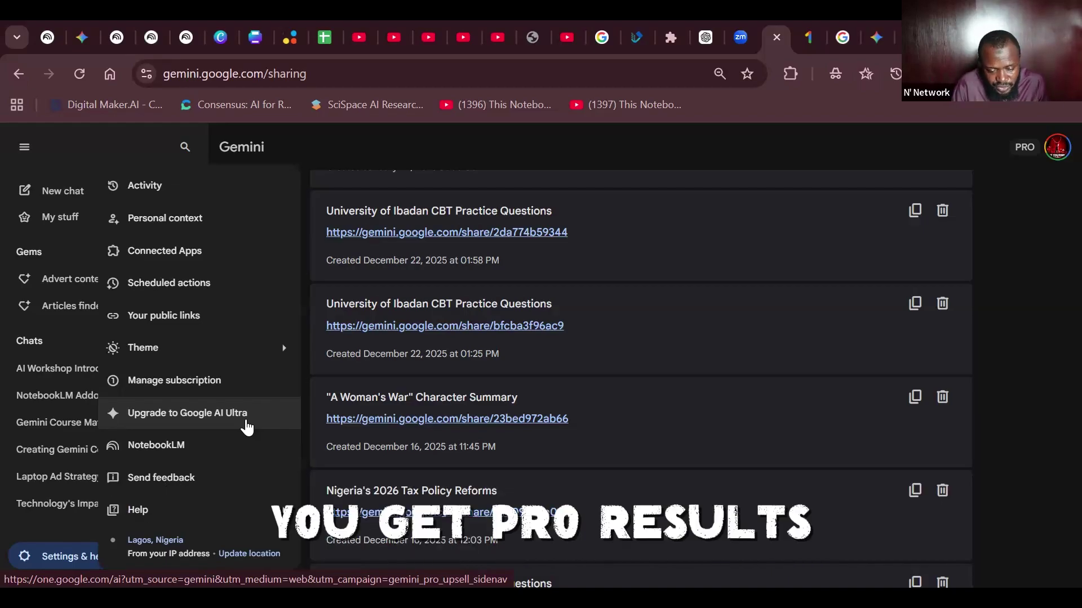
left_click(201, 445)
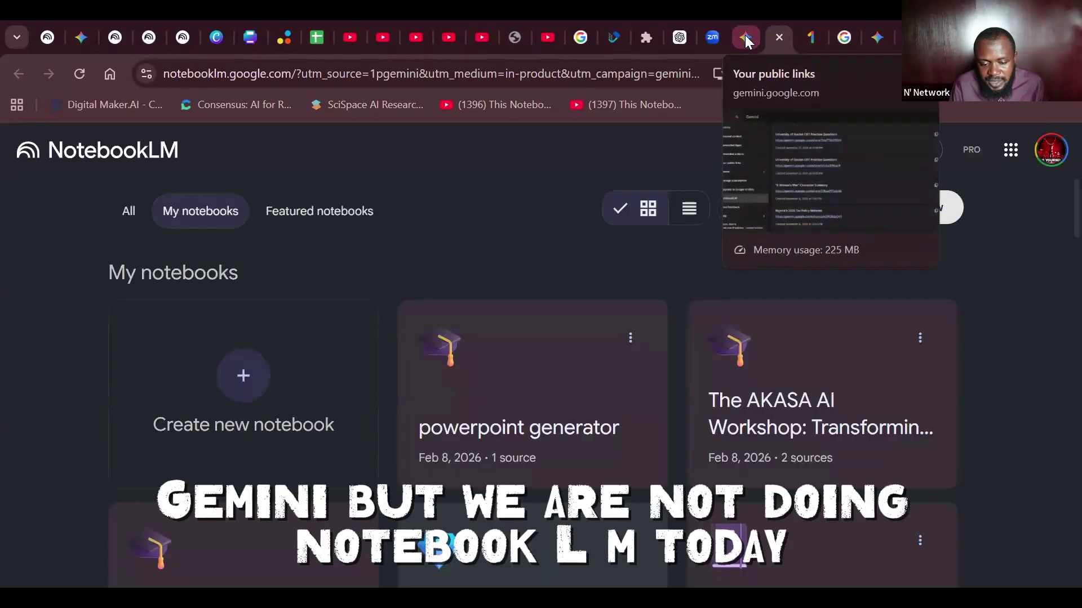
Return to Gemini's public links page and view the help options in the settings and the Google account switcher
left_click(746, 38)
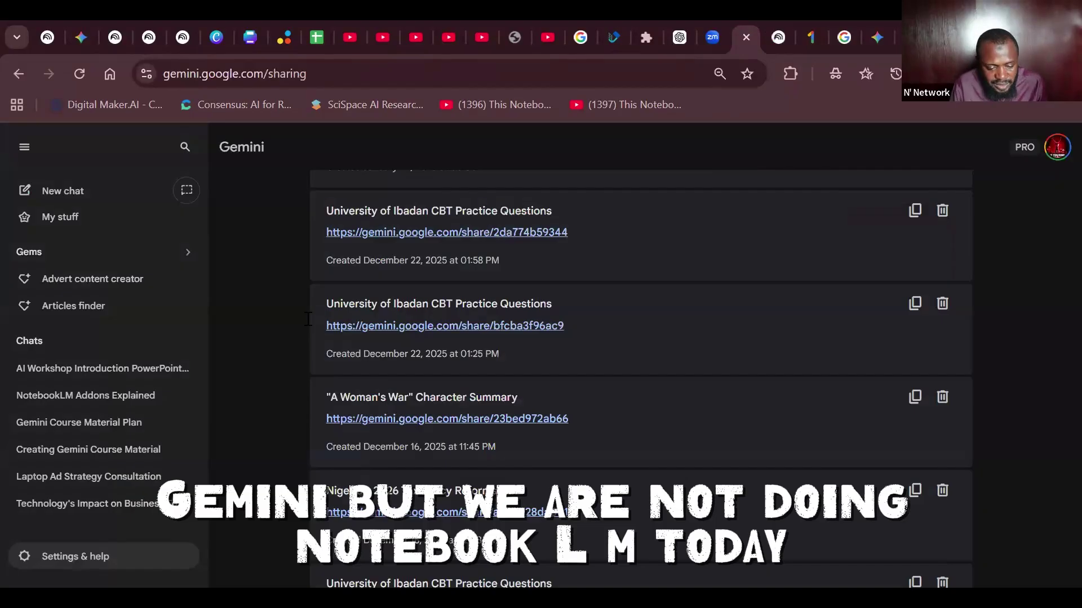
left_click(68, 556)
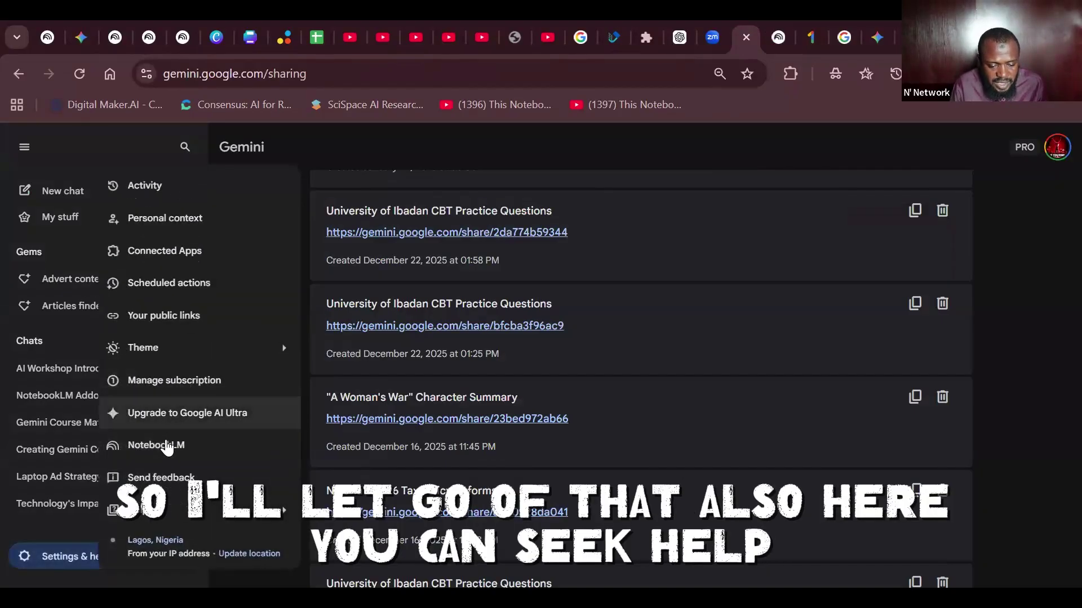
mouse_move(257, 515)
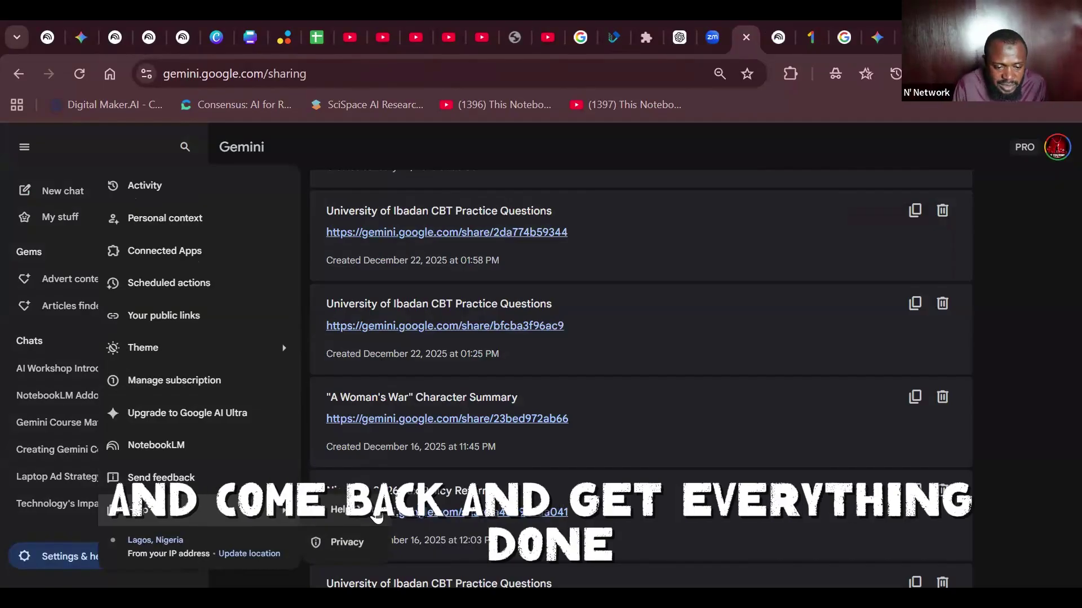
left_click(1040, 222)
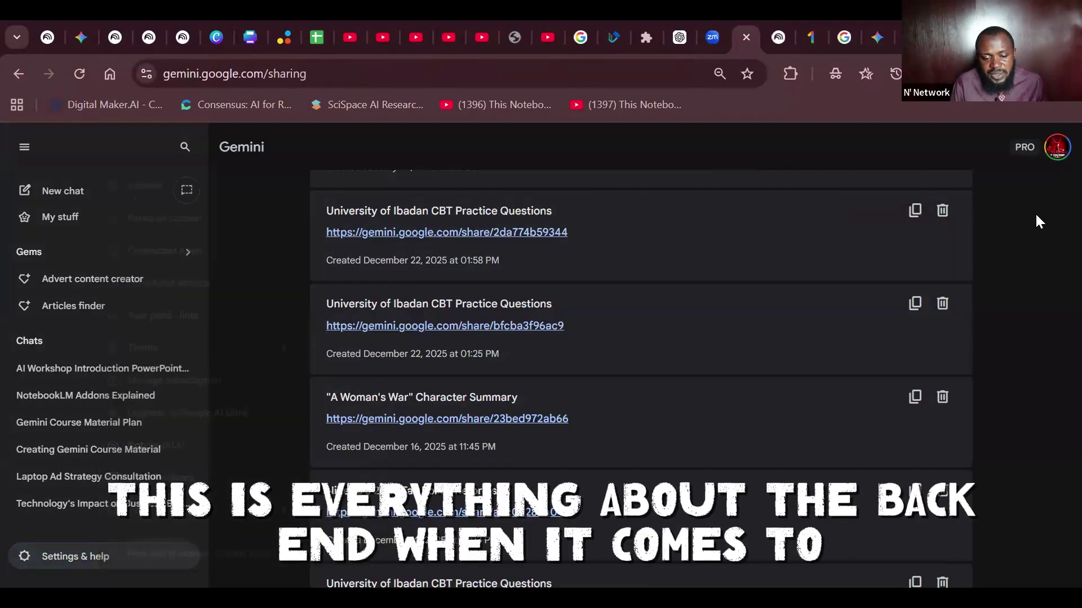
left_click(1057, 151)
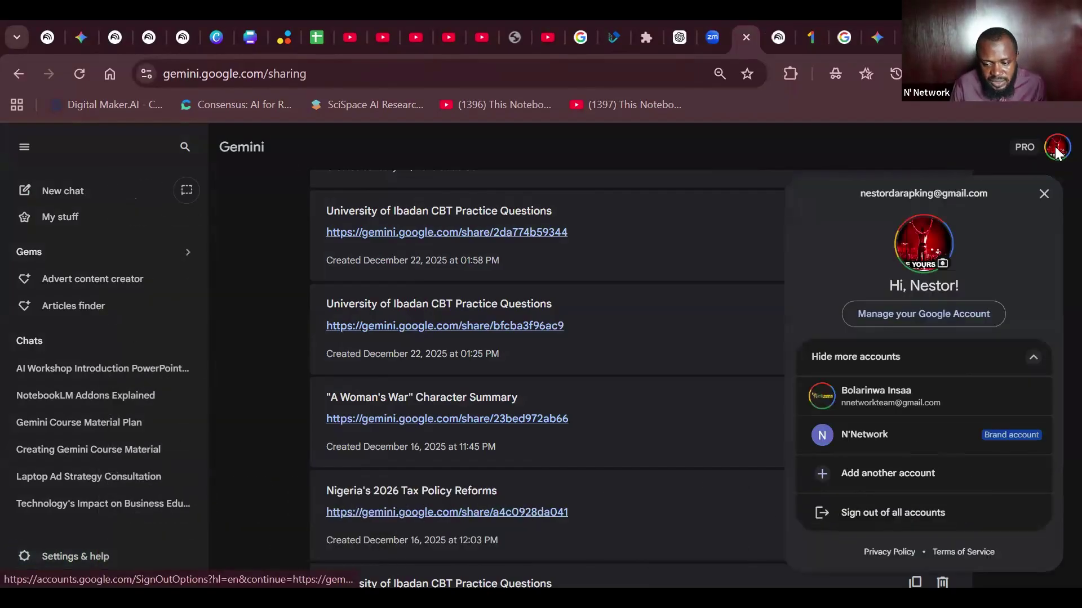
left_click(925, 129)
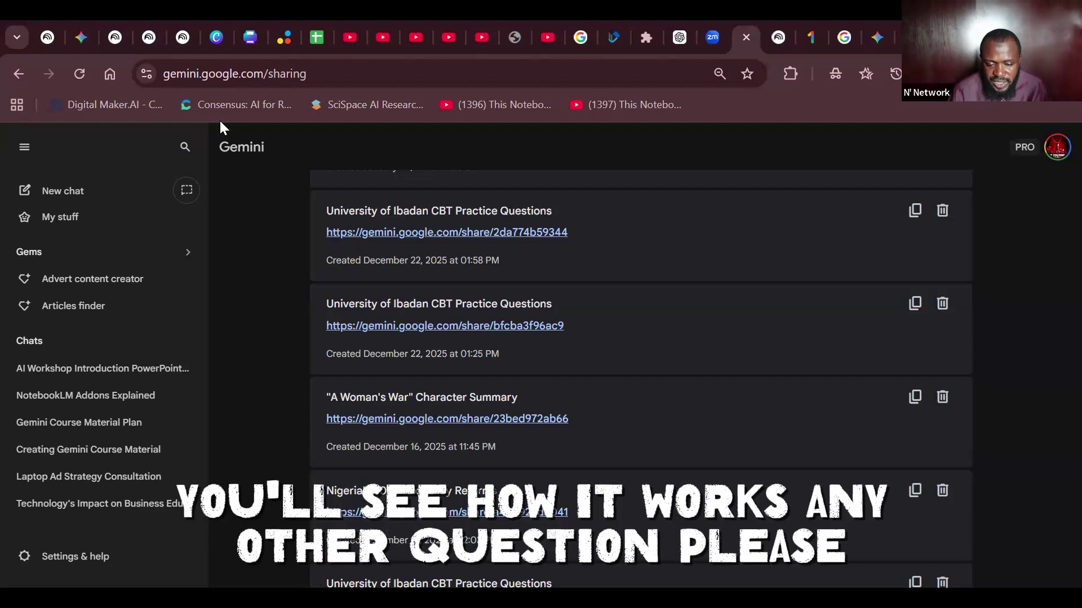
Start a new Gemini chat and review the available tools and the Fast, Thinking and Pro modes
left_click(119, 197)
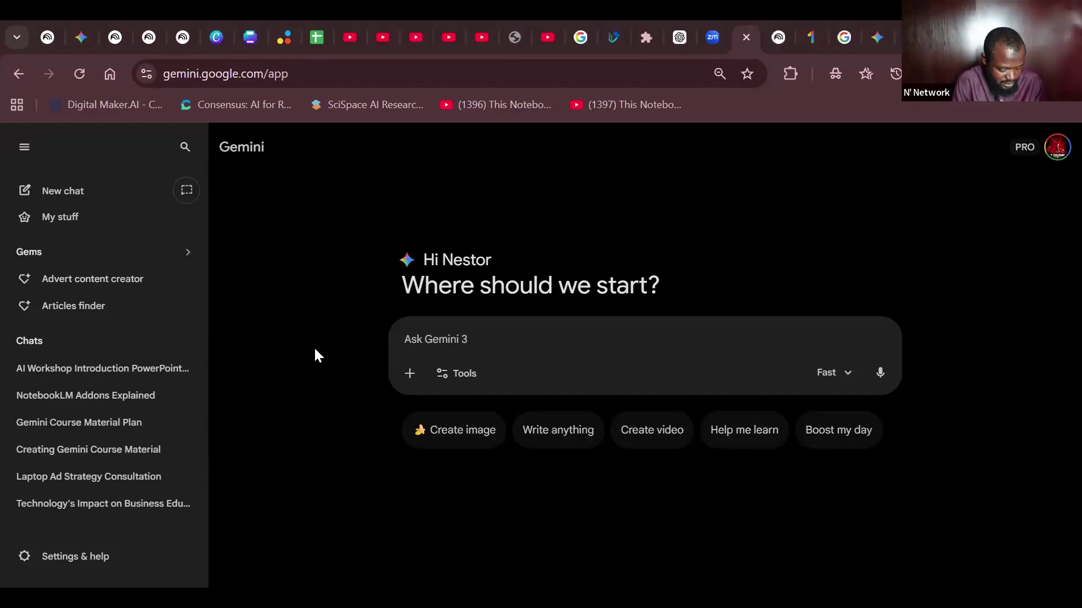
left_click(453, 375)
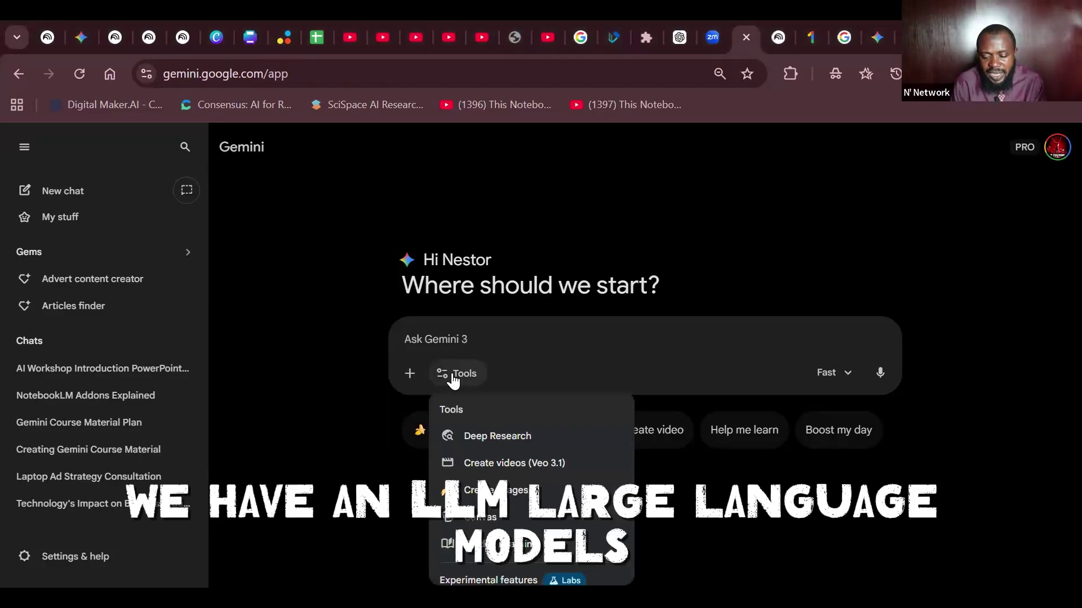
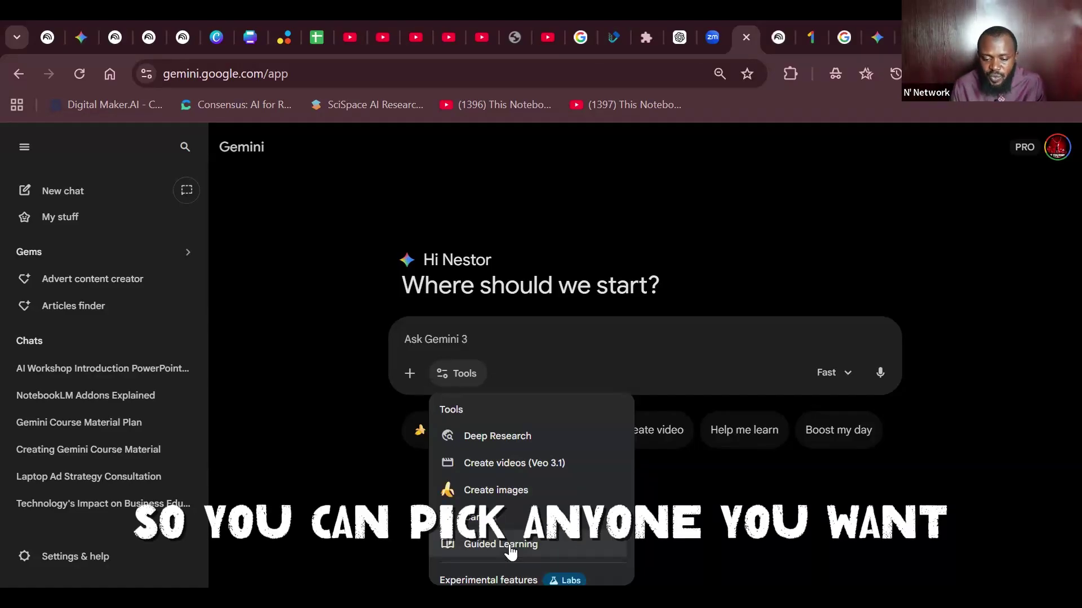
left_click(485, 332)
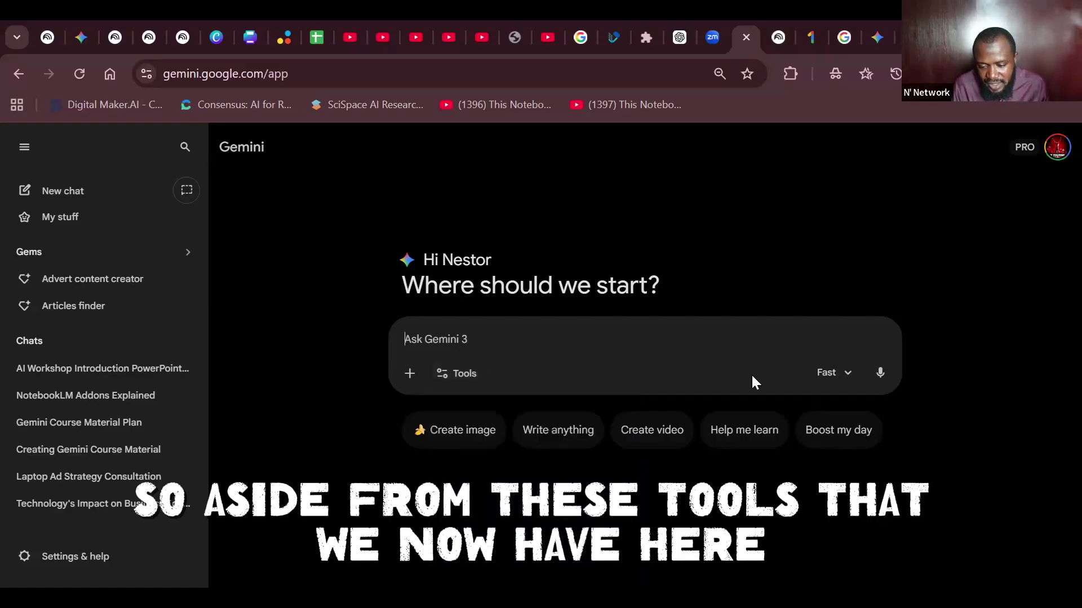
left_click(832, 373)
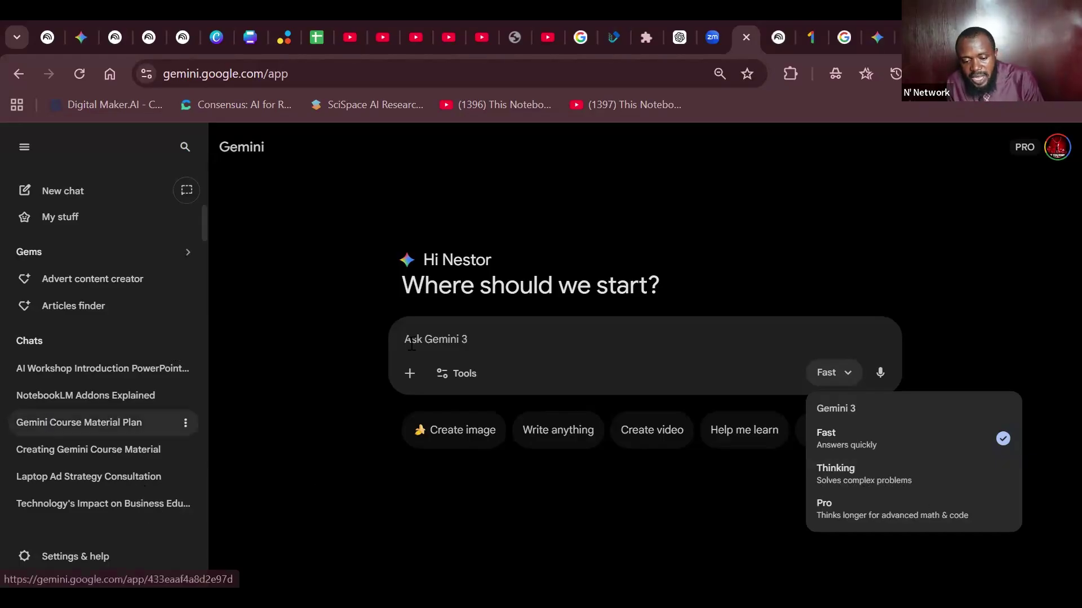
Enter the prompt "what is the procedure of electing a president in Nigeria?" in the new chat
left_click(442, 336)
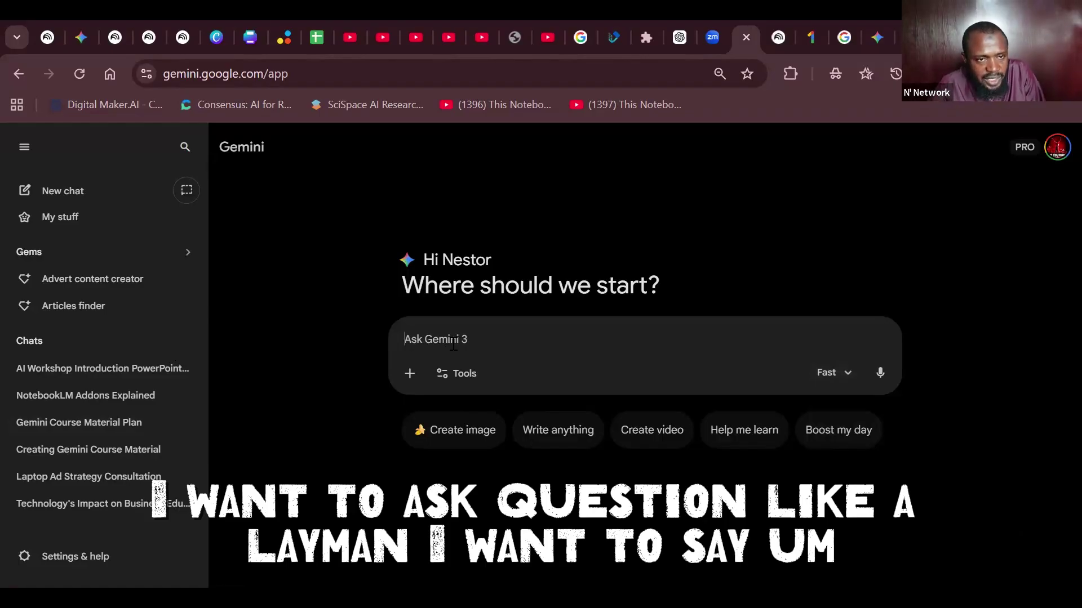
type("What i")
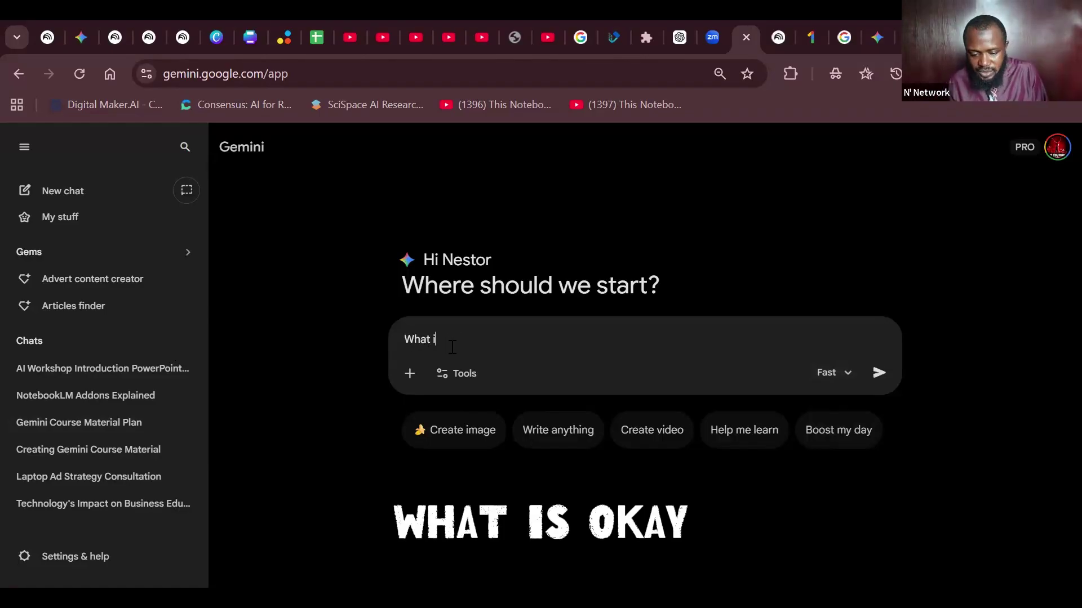
key("BackSpace")
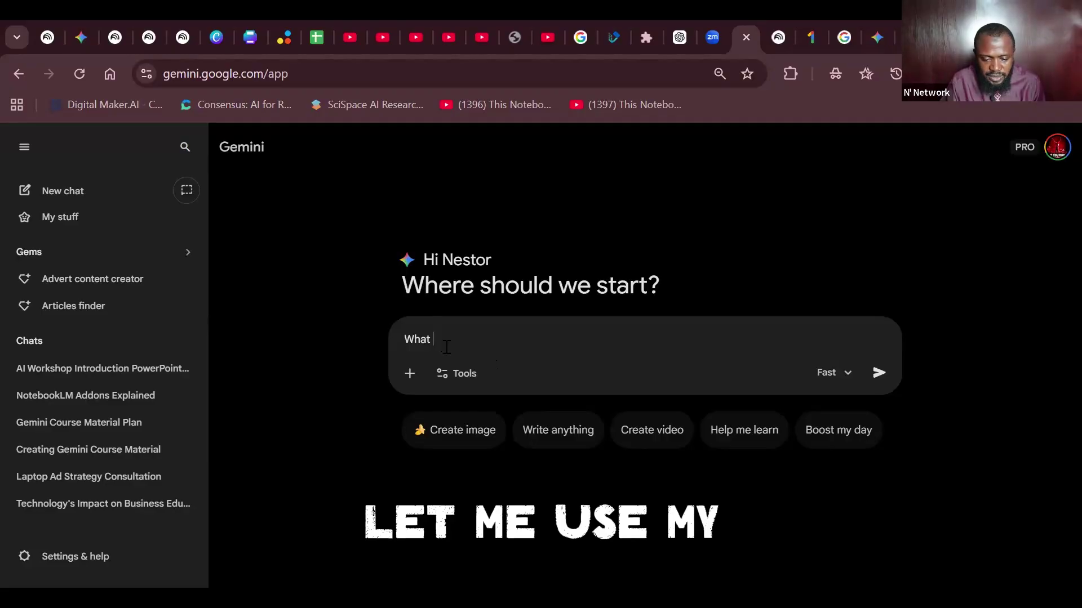
key("BackSpace")
key("BackSpace")
key("BackSpace")
key("BackSpace")
key("BackSpace")
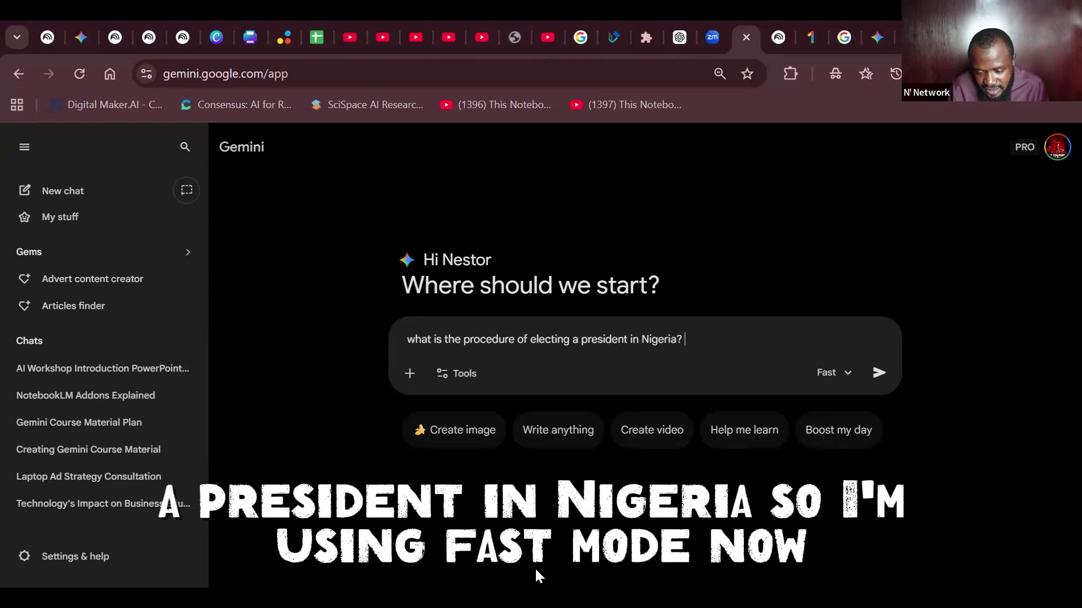
View the mode choices and the Deep Research tool for the entered prompt without selecting any
left_click(847, 374)
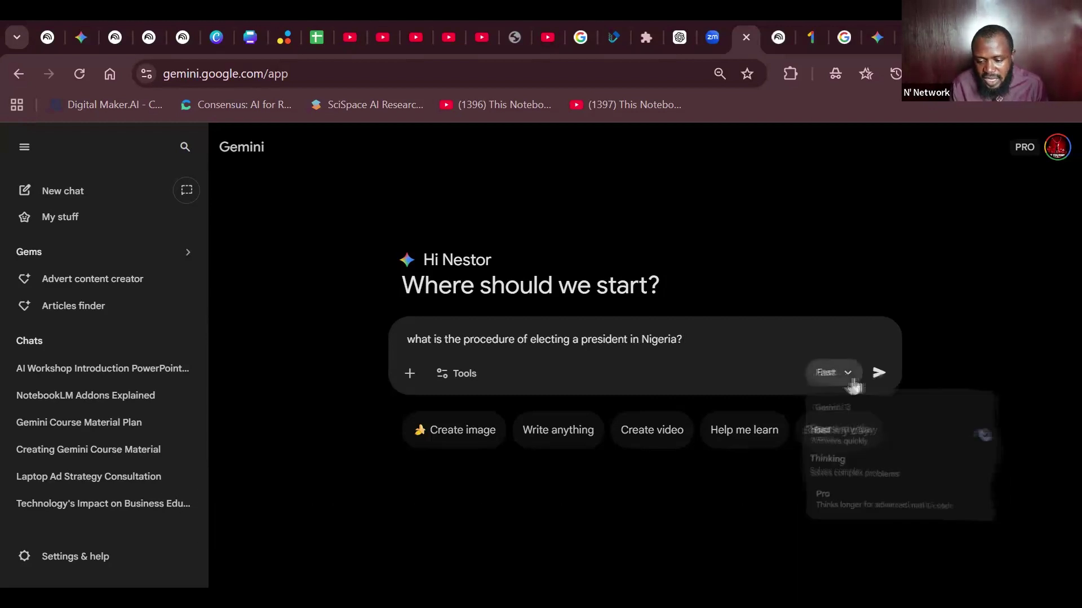
left_click(738, 353)
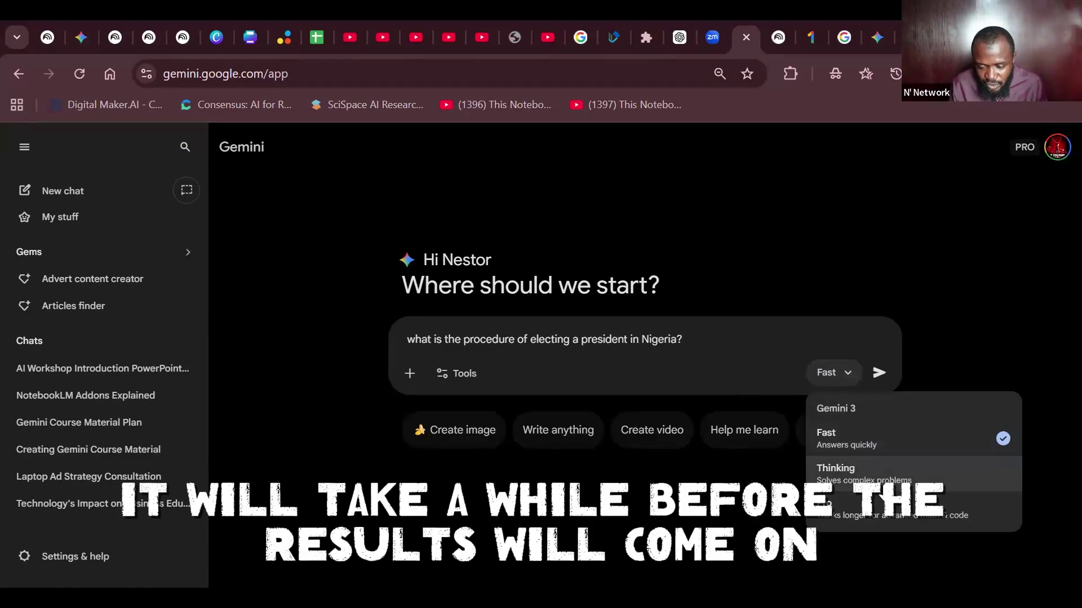
left_click(474, 374)
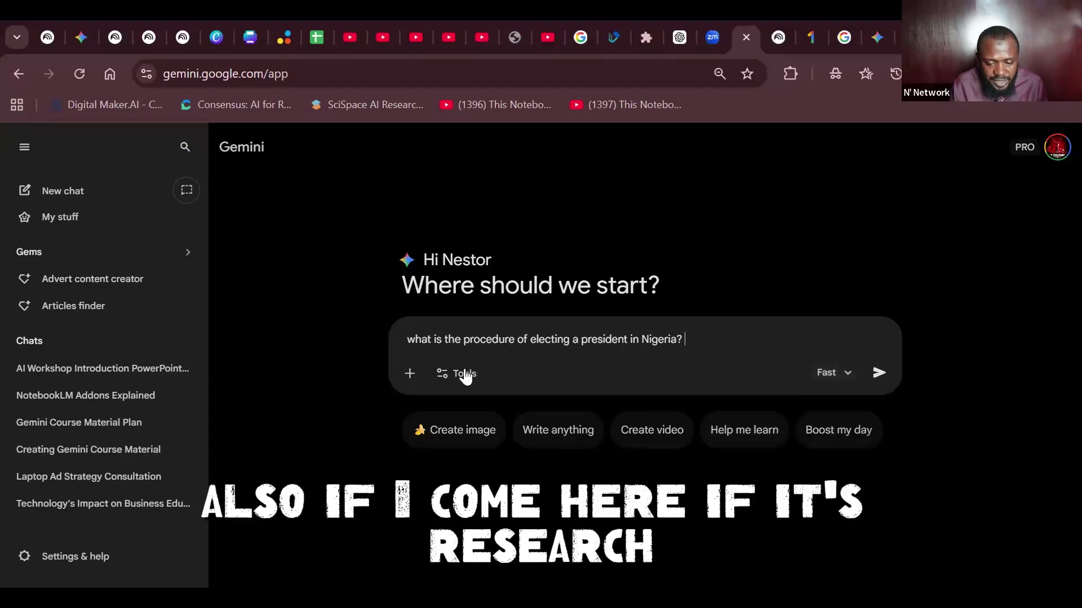
left_click(465, 375)
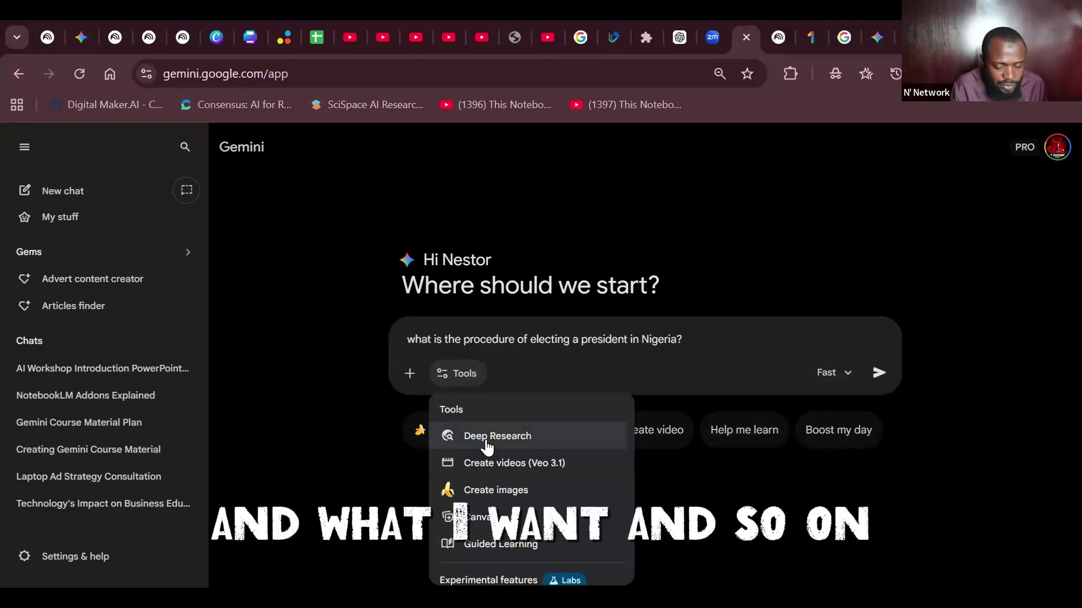
left_click(720, 338)
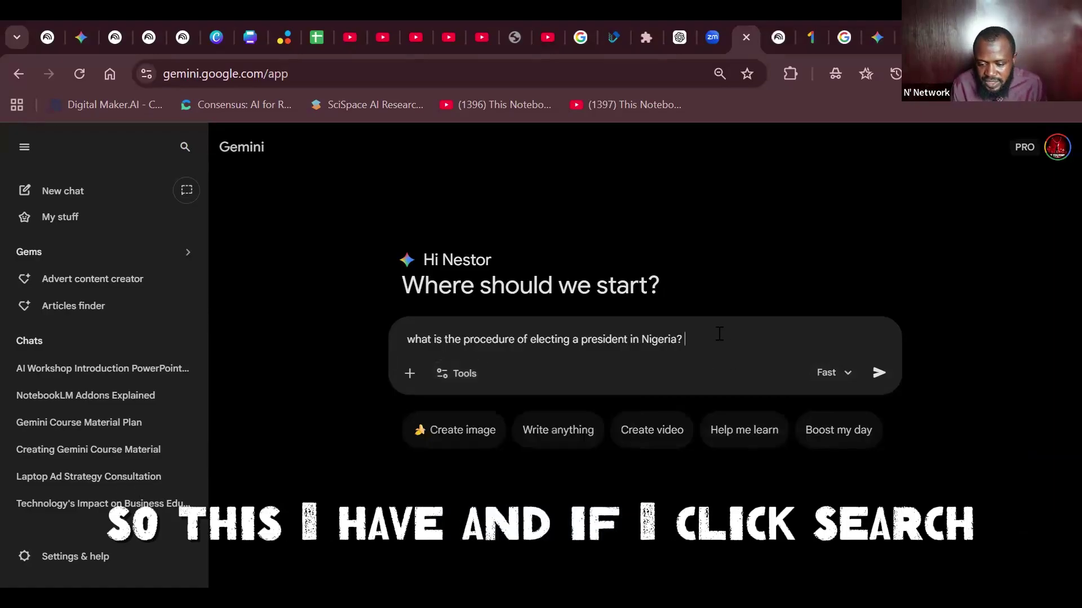
Send the election question in Fast mode and read through the response
left_click(879, 372)
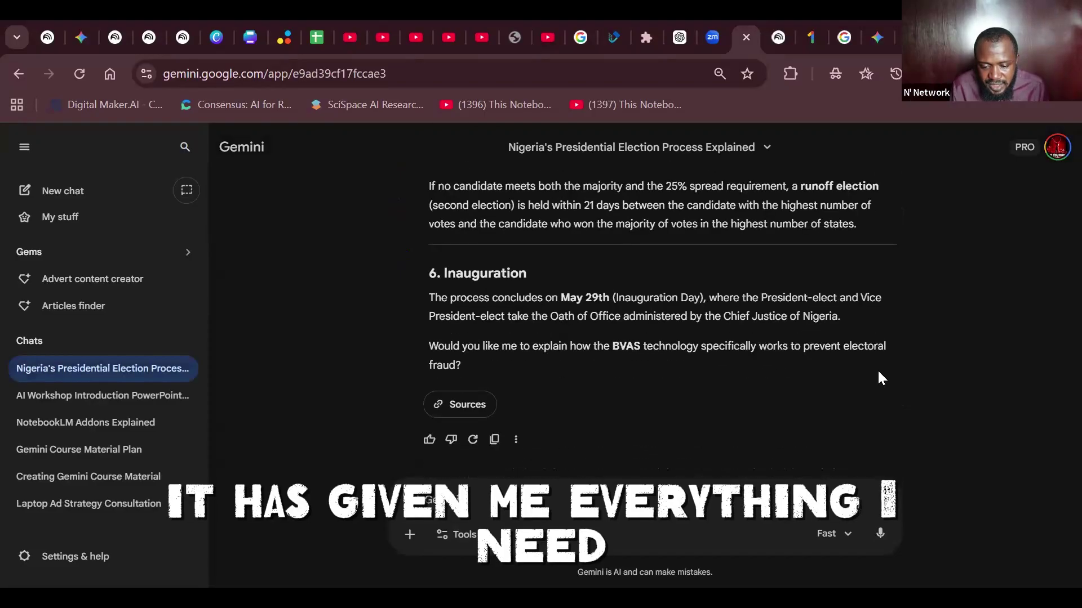
scroll(878, 372, "up", 15)
scroll(879, 372, "down", 4)
scroll(879, 381, "down", 10)
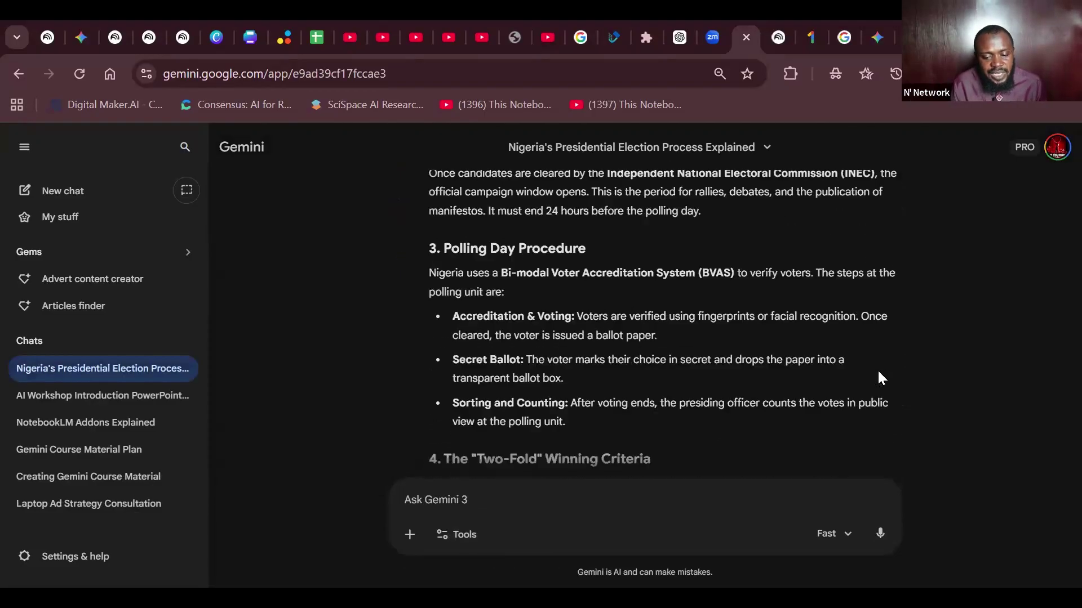
scroll(877, 372, "down", 3)
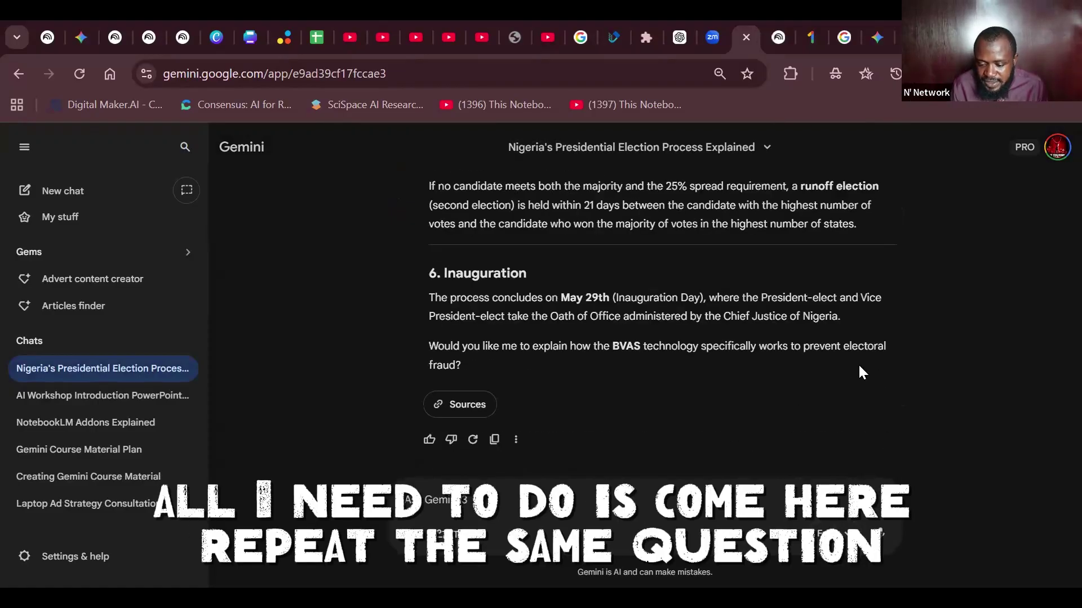
Copy the text of the sent election question and paste it into the chat's prompt box
scroll(859, 366, "up", 15)
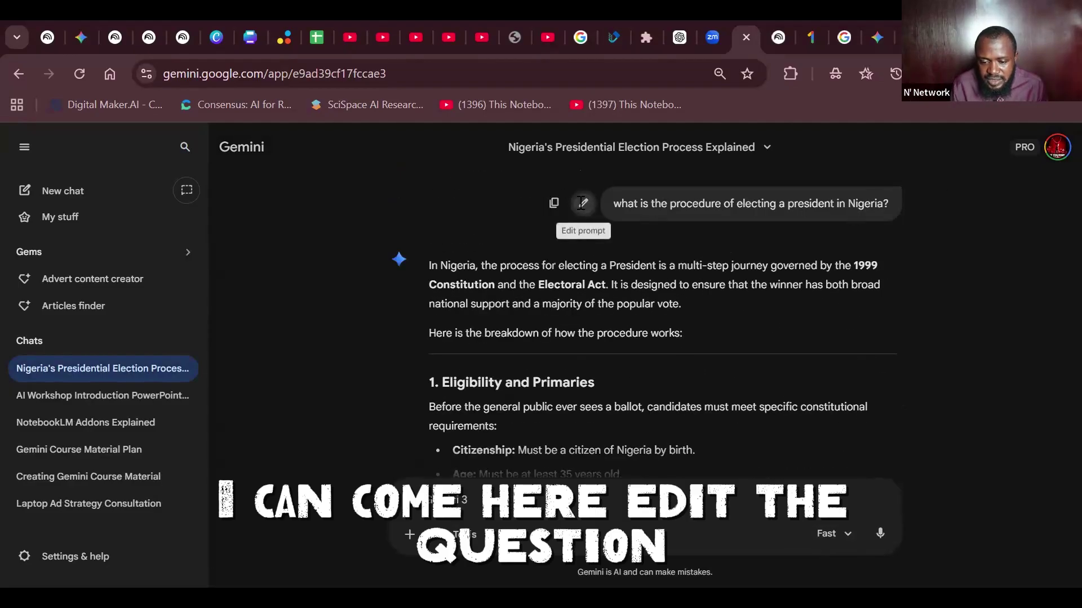
left_click(583, 204)
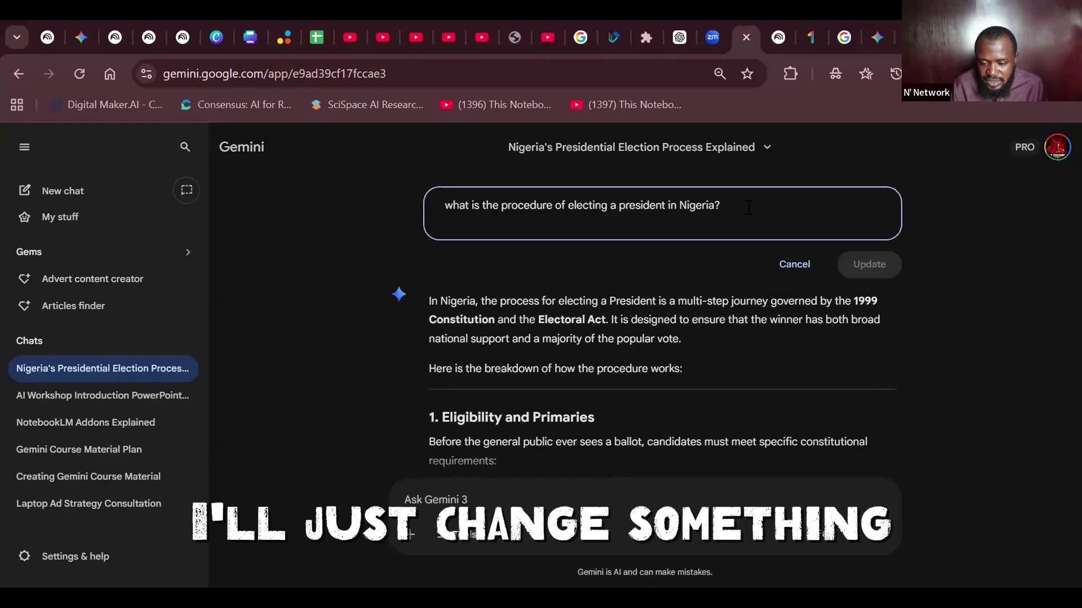
left_click_drag(747, 208, 434, 213)
key("ctrl+c")
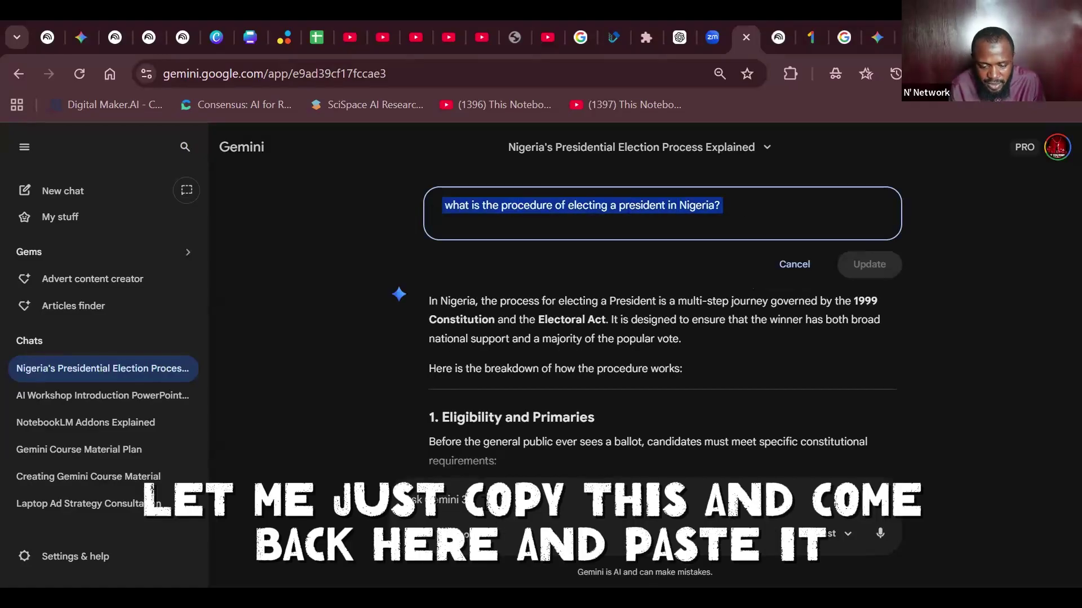
key("alt+Tab")
key("ctrl+v")
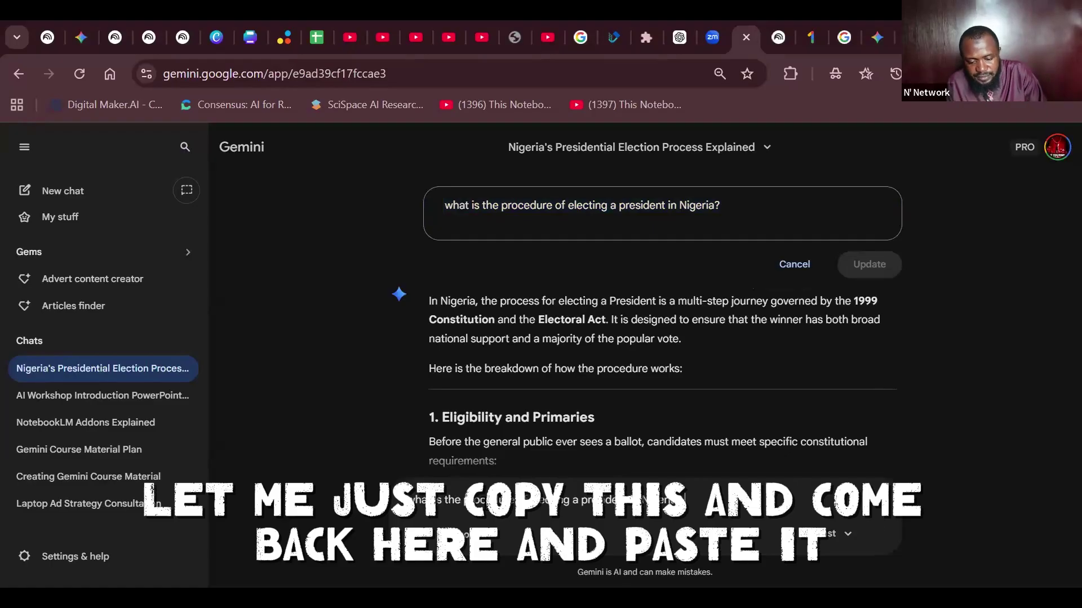
Switch the mode to Thinking, send the pasted question and look at the end of the response
left_click(853, 537)
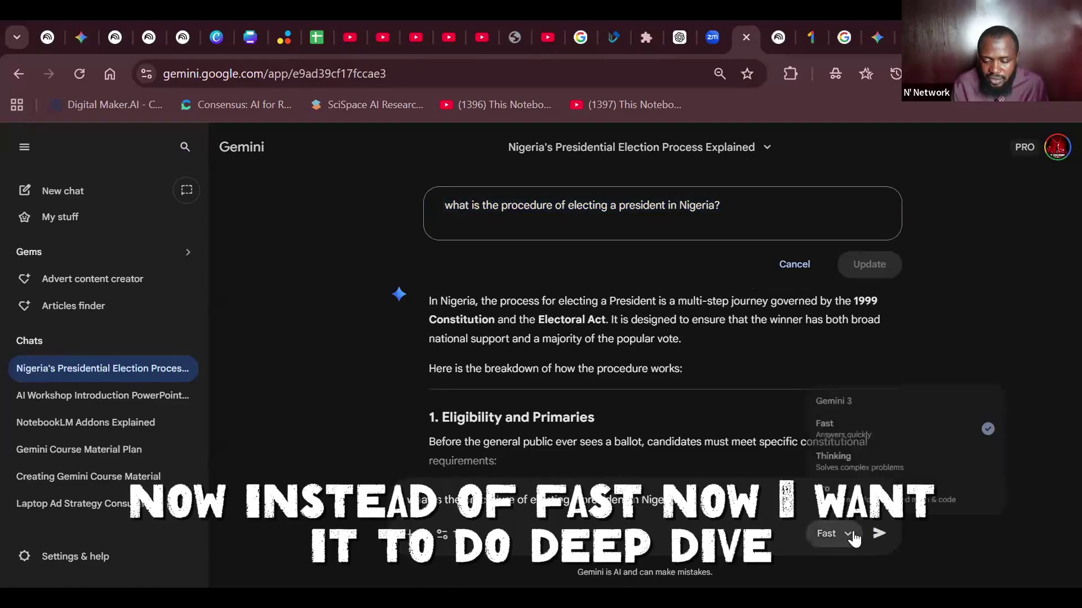
left_click(884, 465)
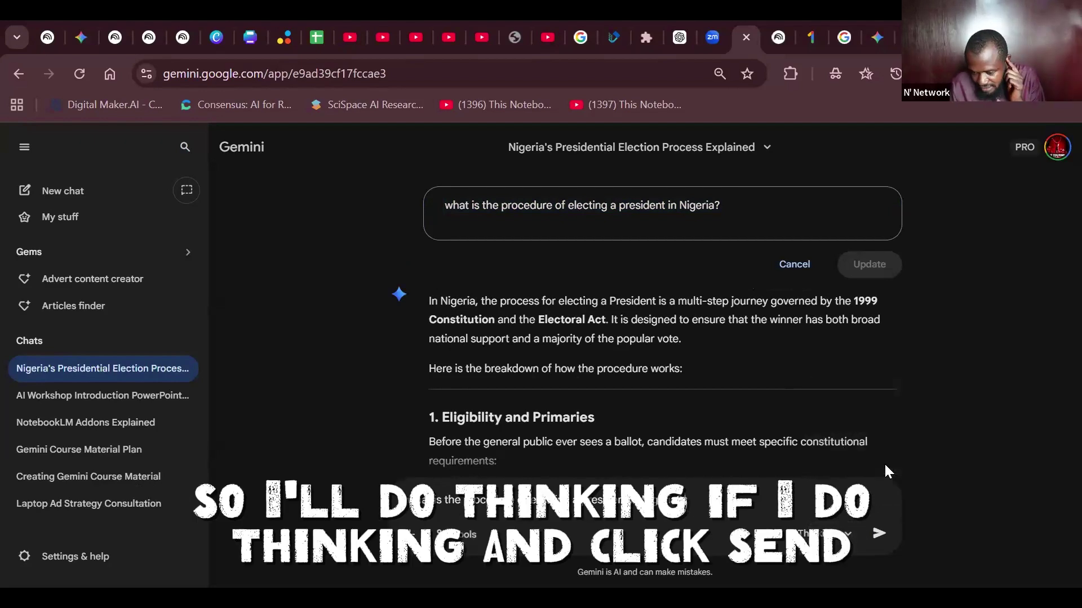
left_click(877, 536)
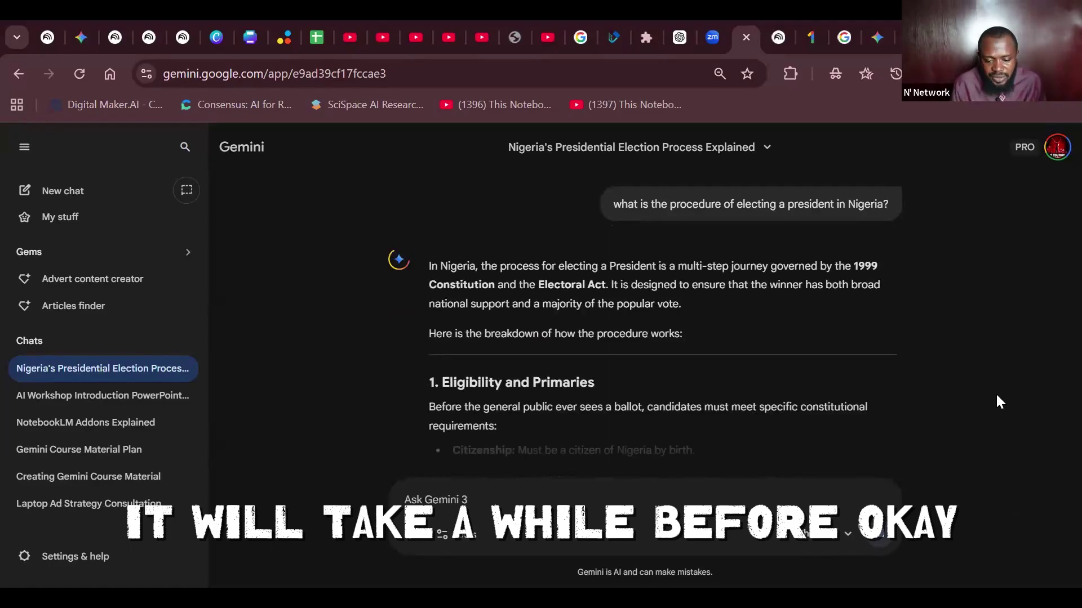
scroll(996, 393, "down", 3)
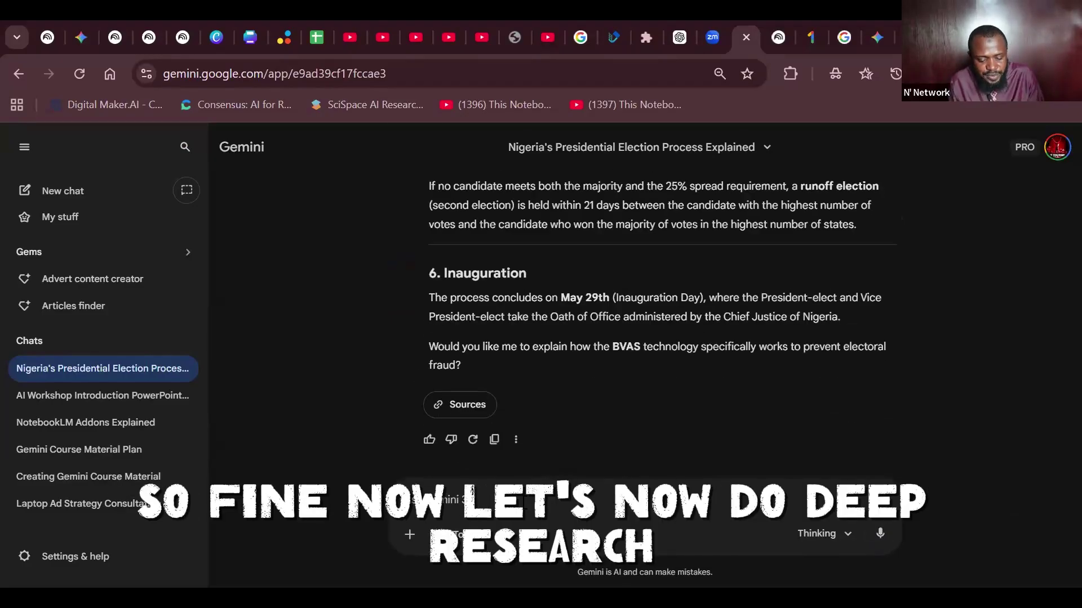
Paste the election question again, select Deep Research for it and agree to start a new chat
key("ctrl+v")
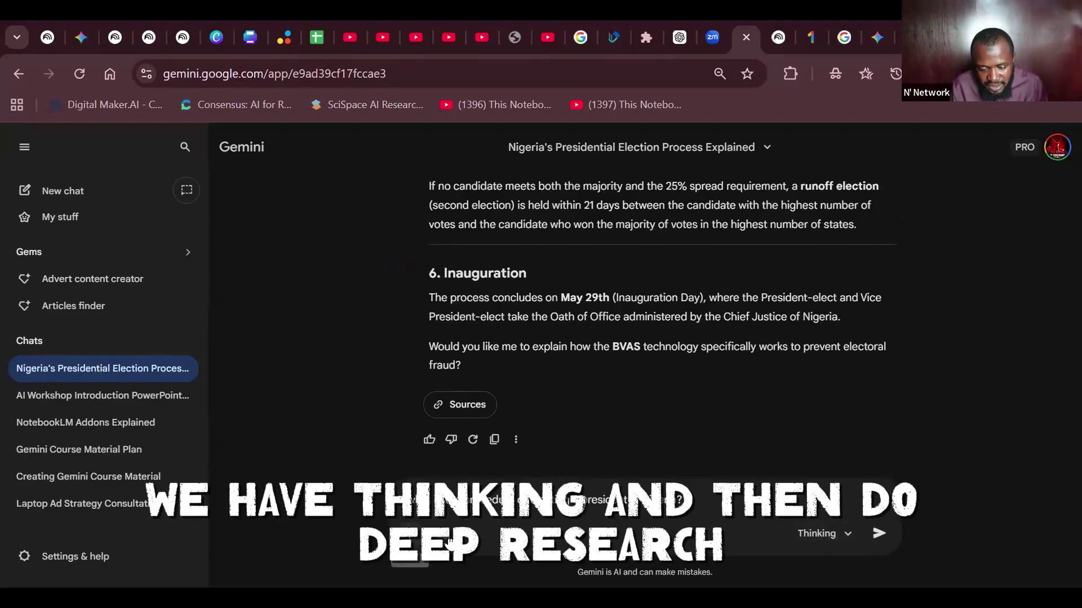
left_click(468, 533)
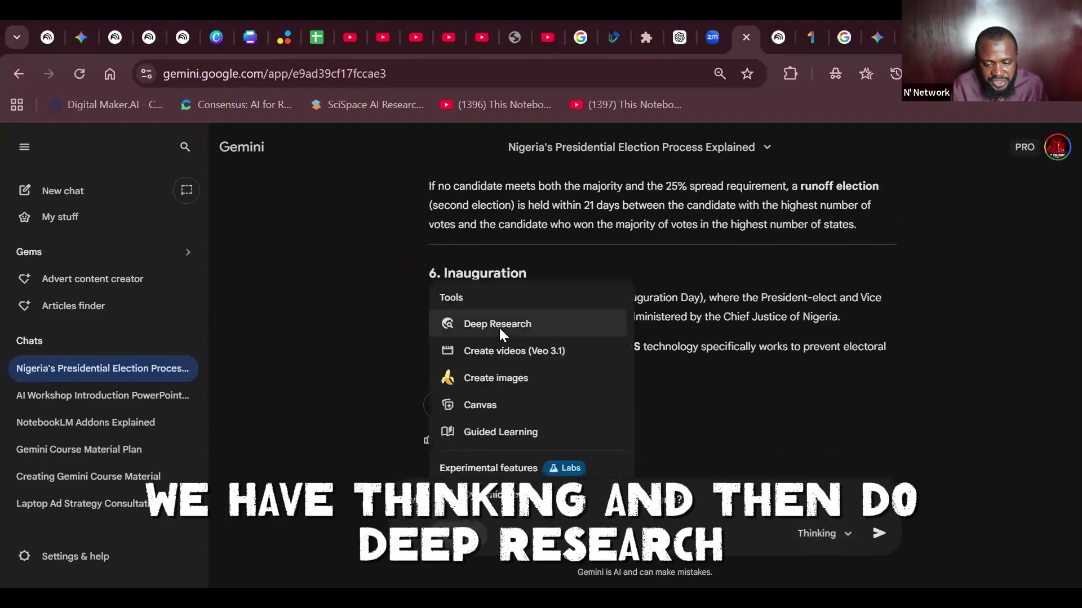
left_click(499, 326)
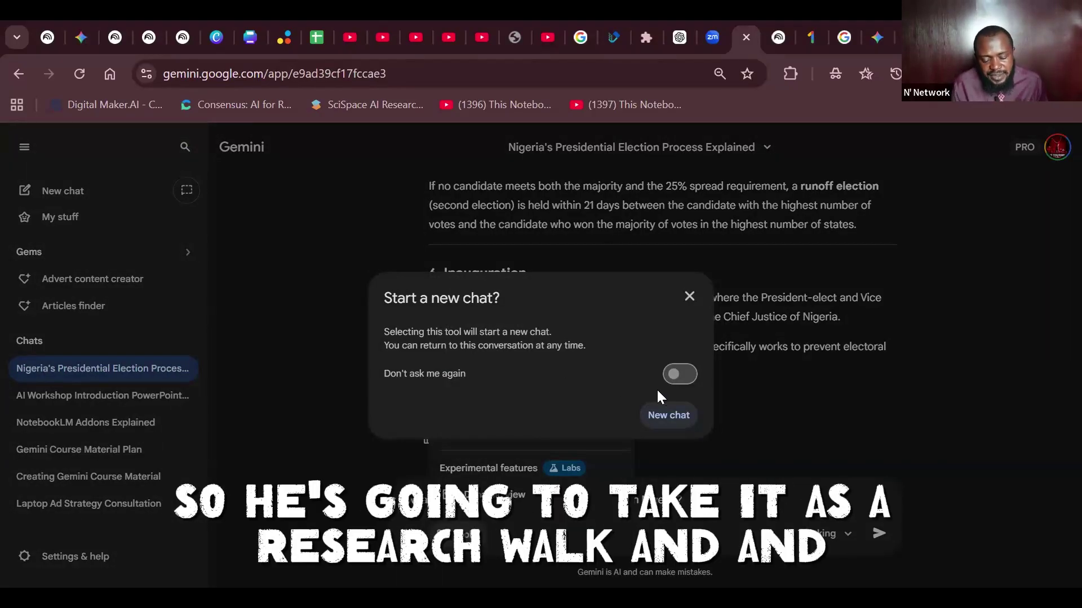
left_click(656, 420)
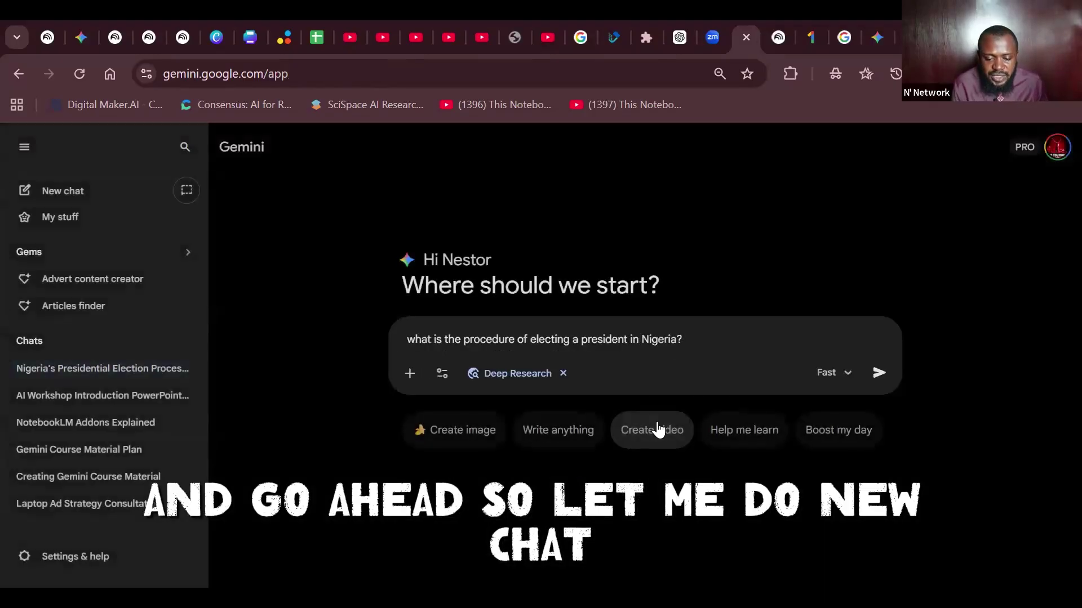
Submit the election question with Deep Research, expand the proposed research plan and read all its points
left_click(878, 373)
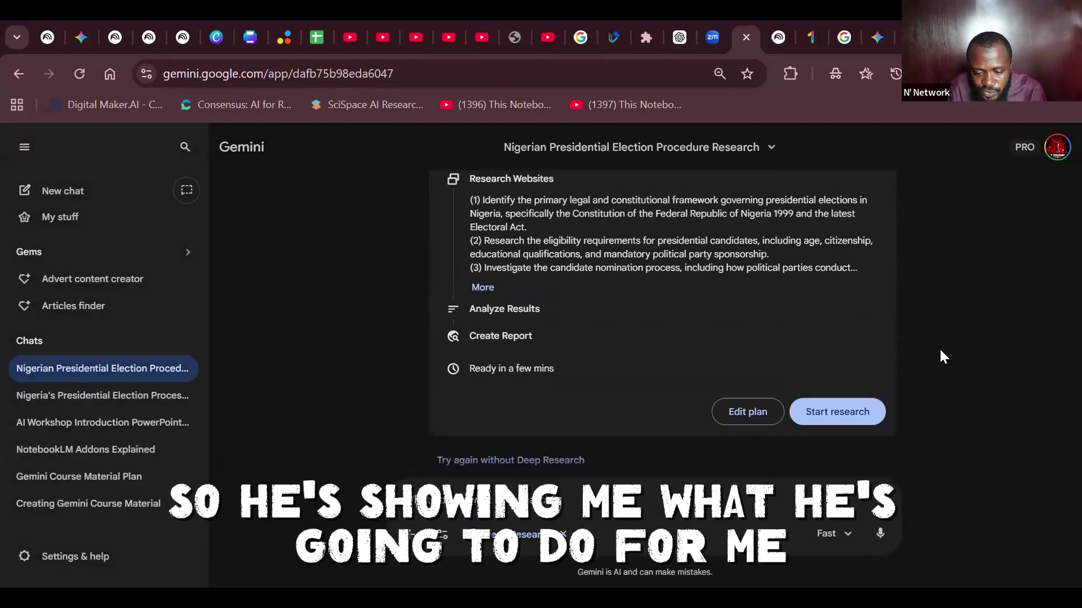
scroll(939, 356, "up", 2)
left_click(482, 359)
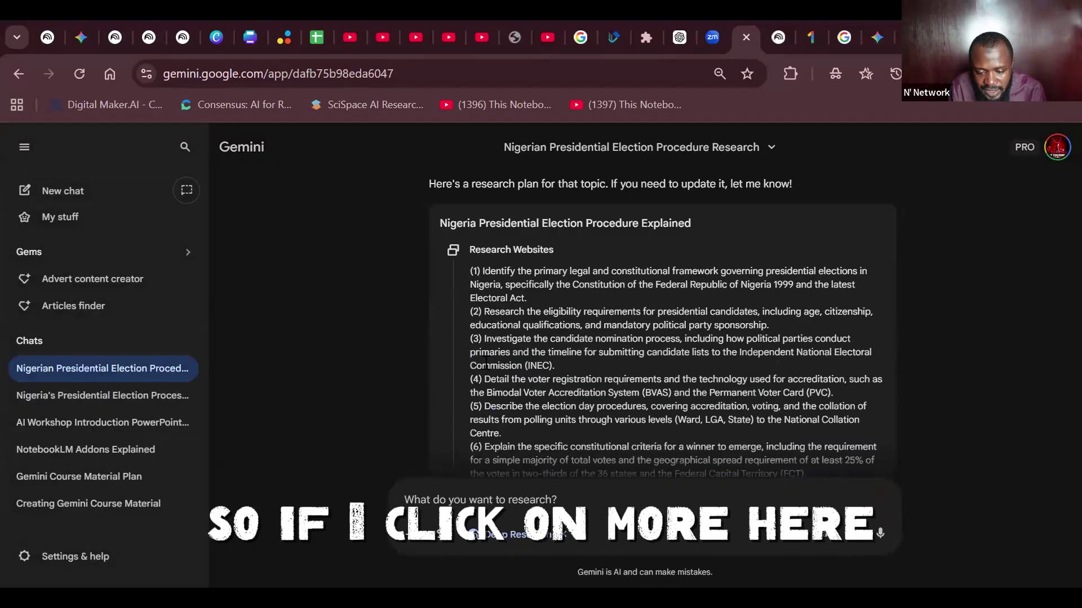
scroll(485, 363, "down", 3)
scroll(485, 363, "up", 3)
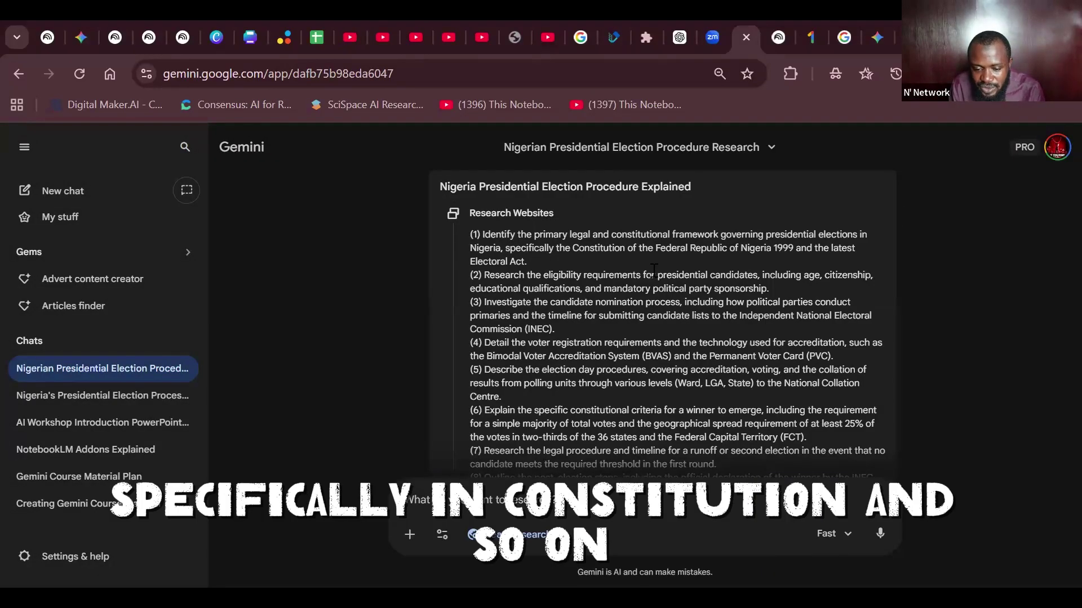
scroll(516, 311, "down", 4)
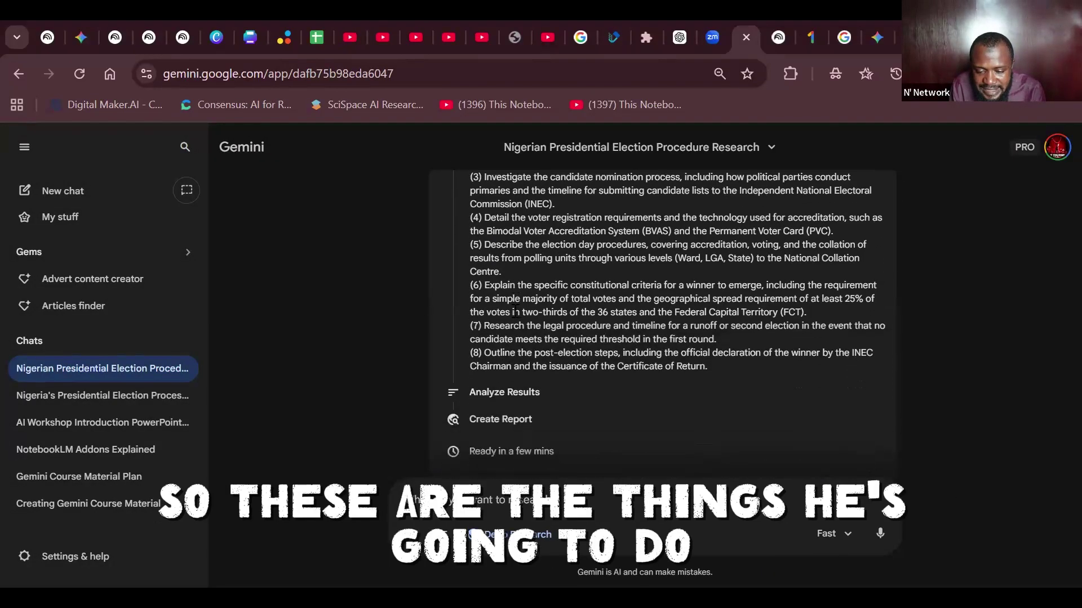
scroll(515, 311, "down", 1)
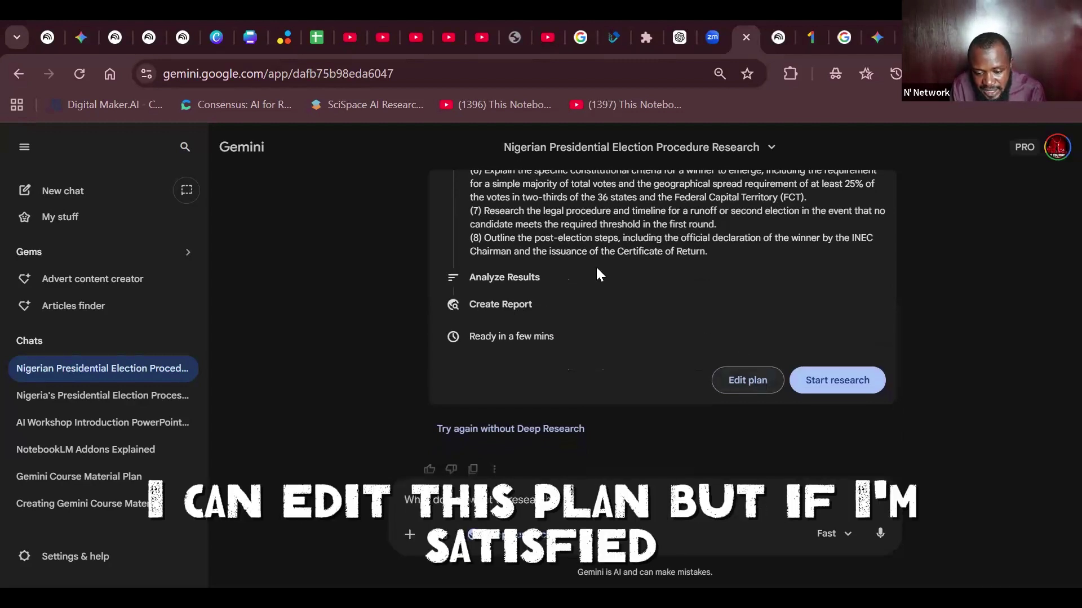
Start the Deep Research from the proposed plan and follow the reasoning and the websites being researched
left_click(845, 393)
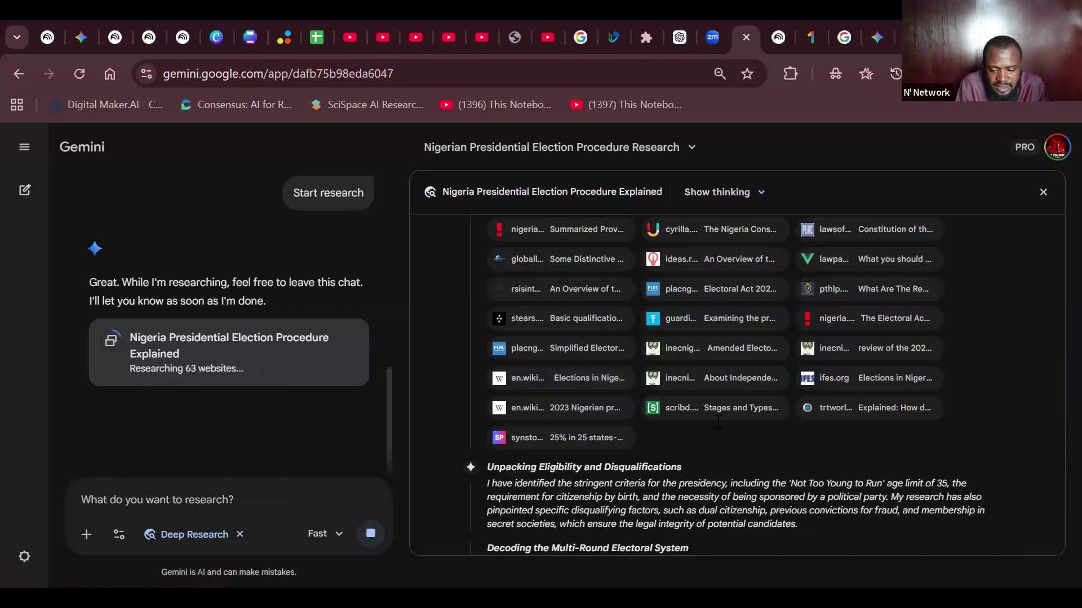
scroll(717, 422, "down", 4)
scroll(717, 429, "down", 6)
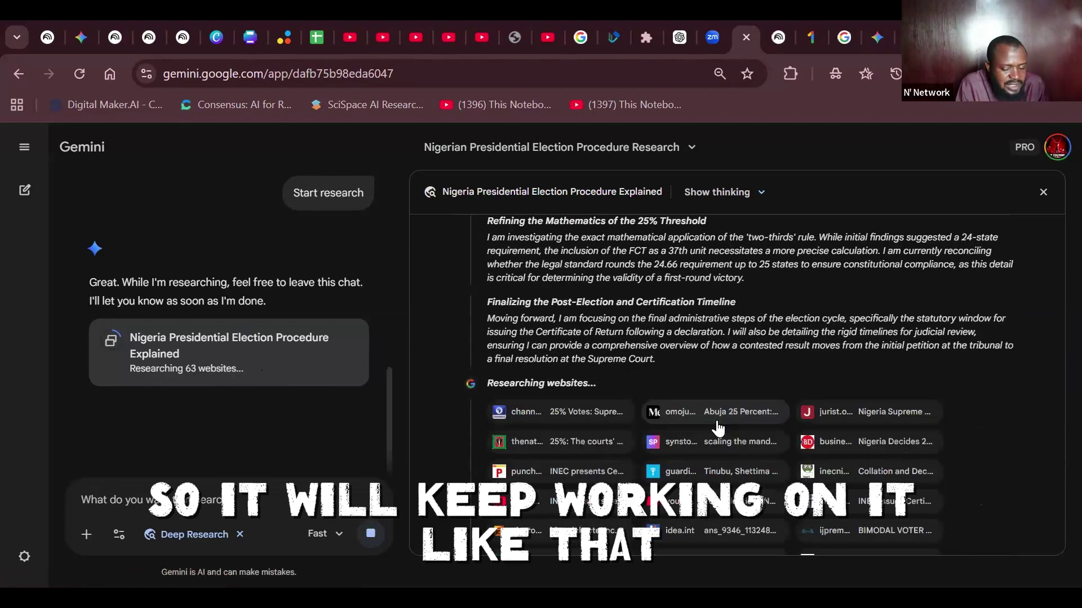
scroll(719, 428, "down", 5)
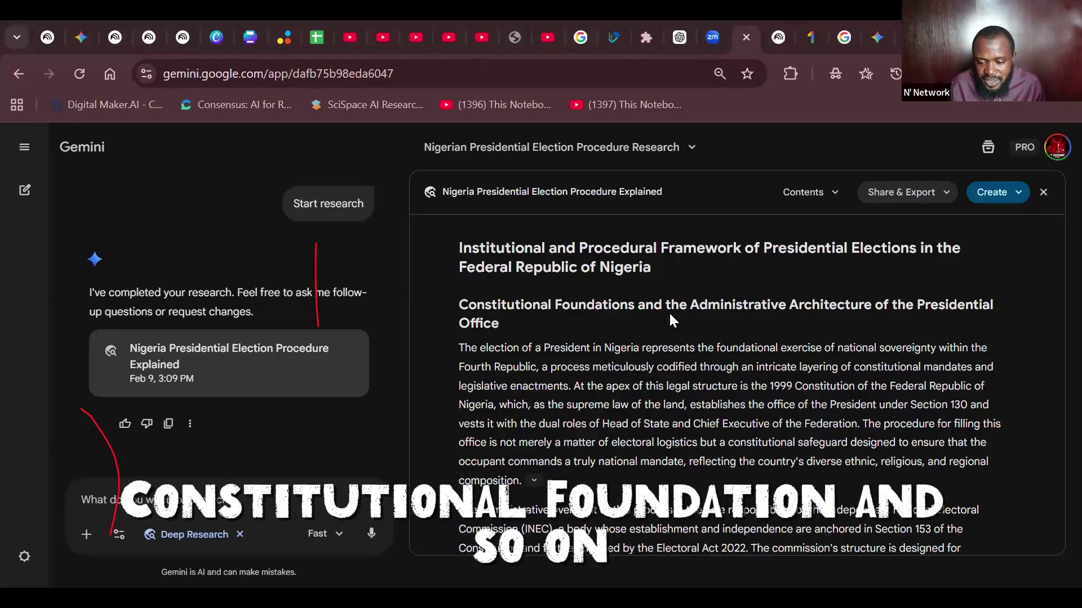
Read the opening of the finished report and its administrative table, and expand the sources of the Electoral Act 2022 paragraph
scroll(670, 319, "down", 2)
scroll(670, 318, "down", 6)
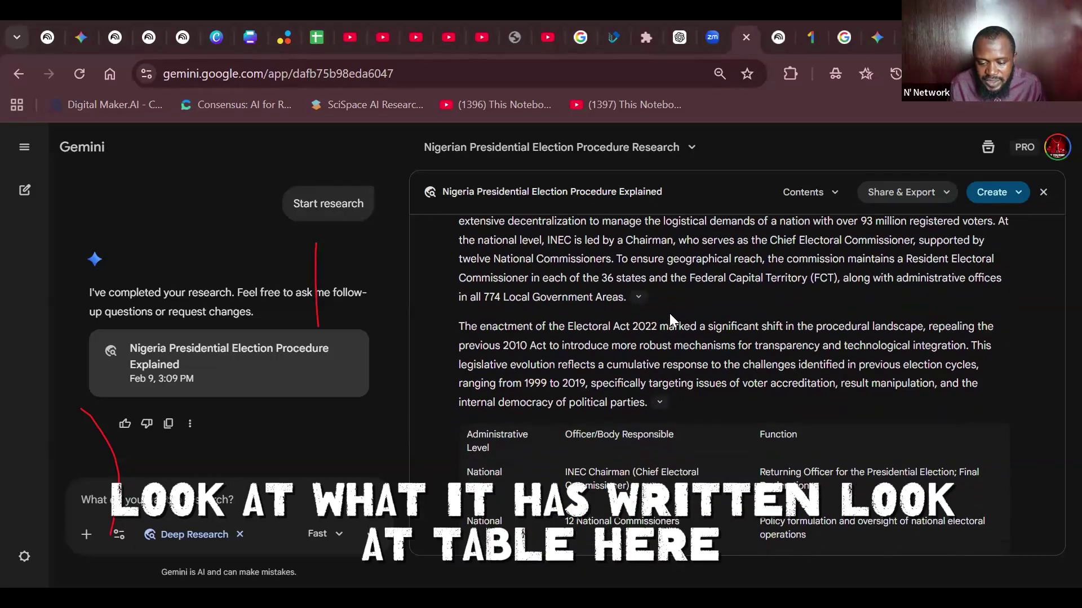
scroll(668, 312, "down", 2)
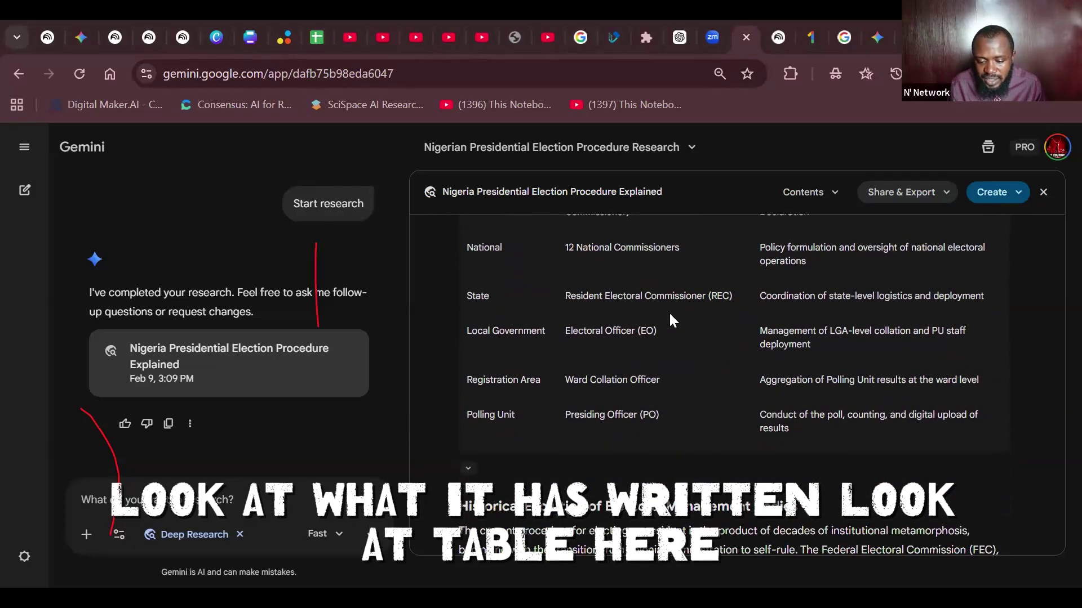
scroll(670, 310, "up", 5)
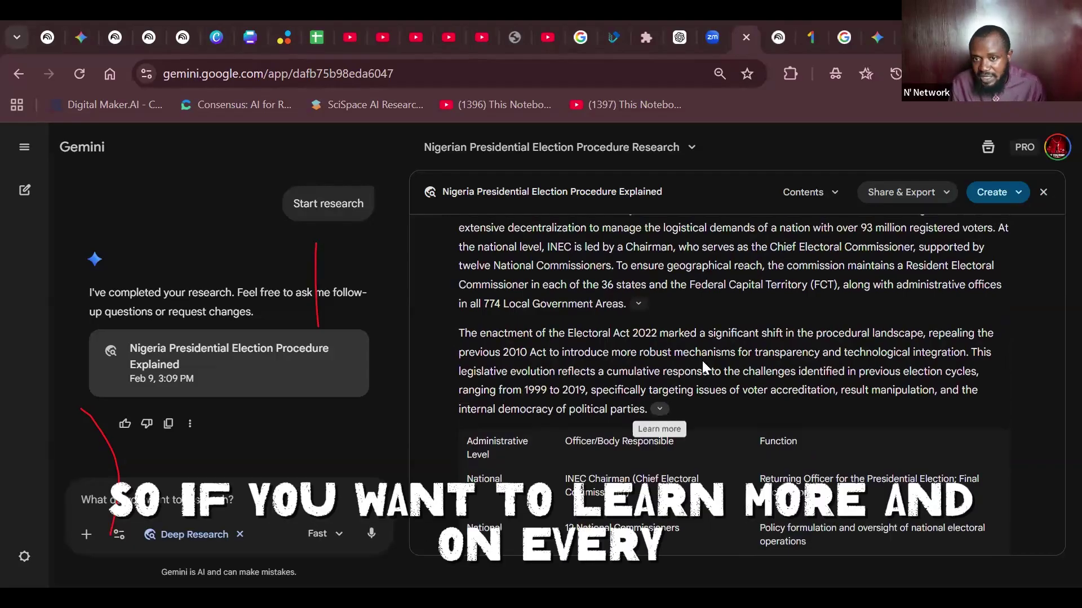
left_click(659, 411)
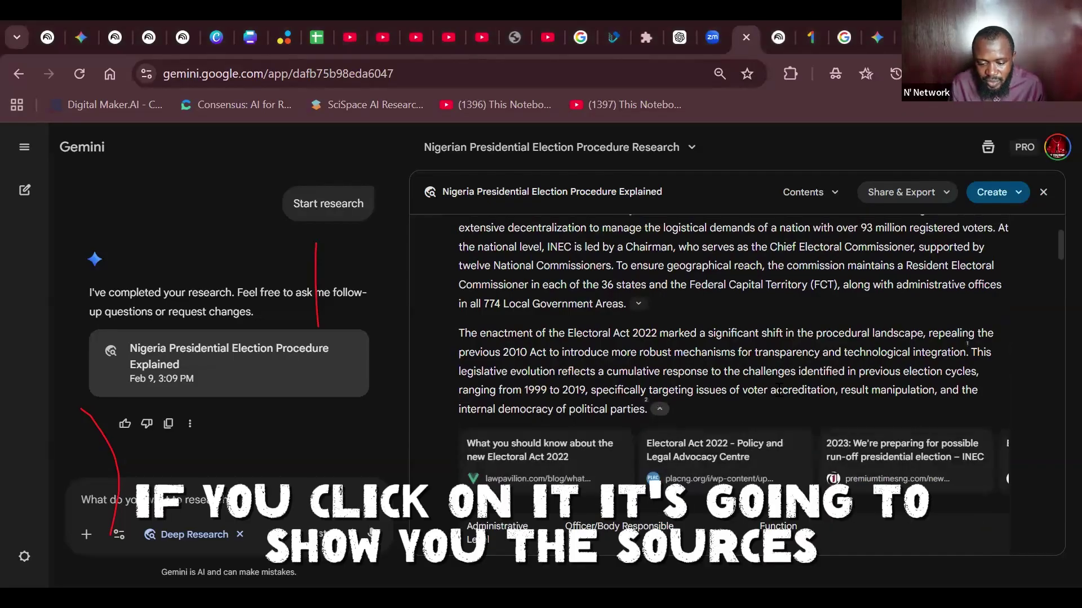
scroll(777, 394, "down", 2)
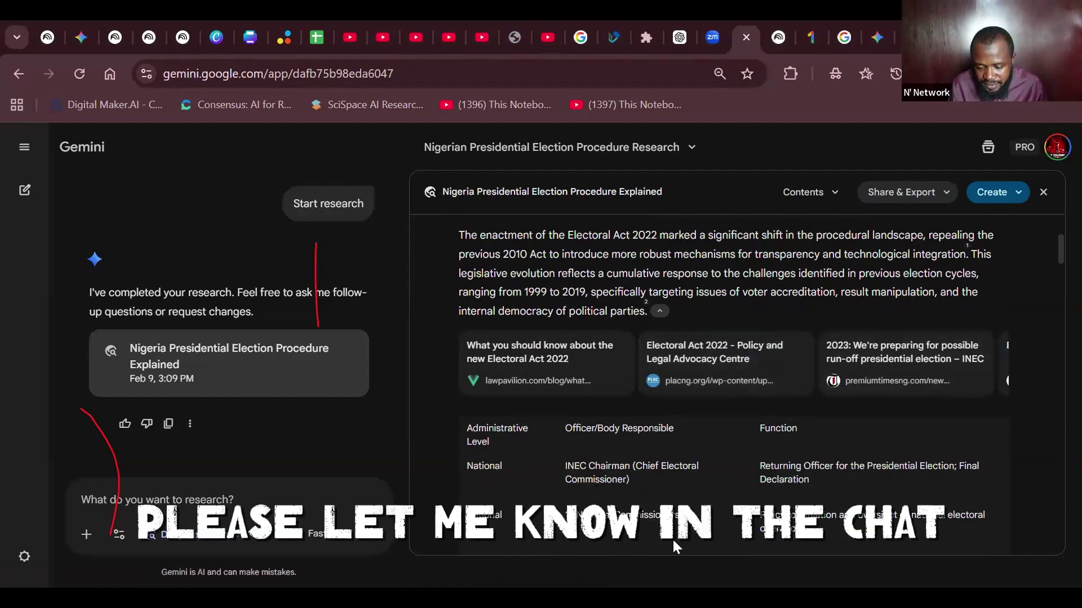
left_click(712, 36)
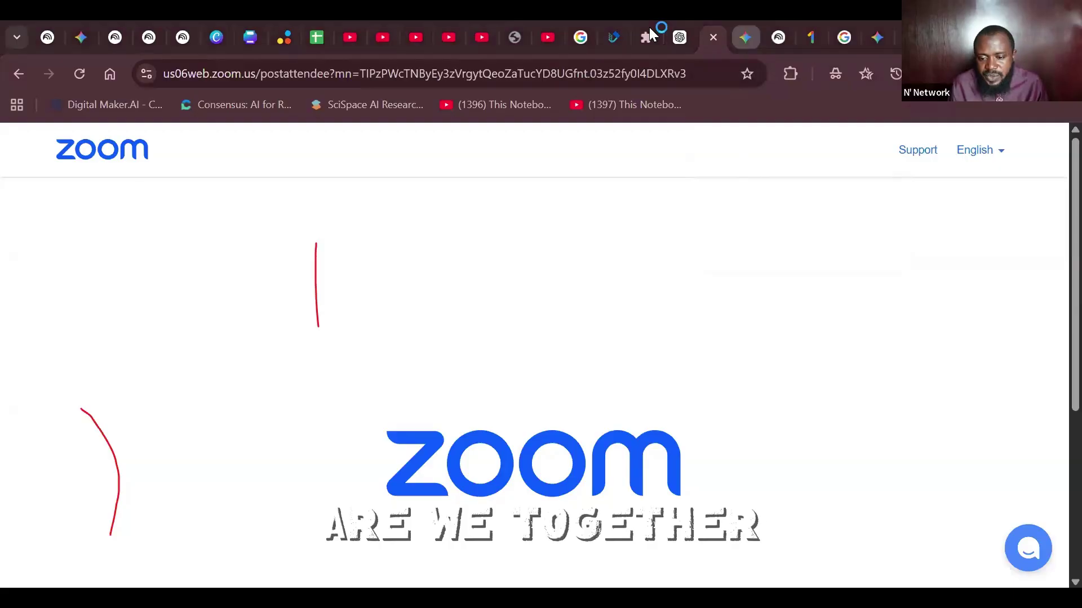
left_click(879, 38)
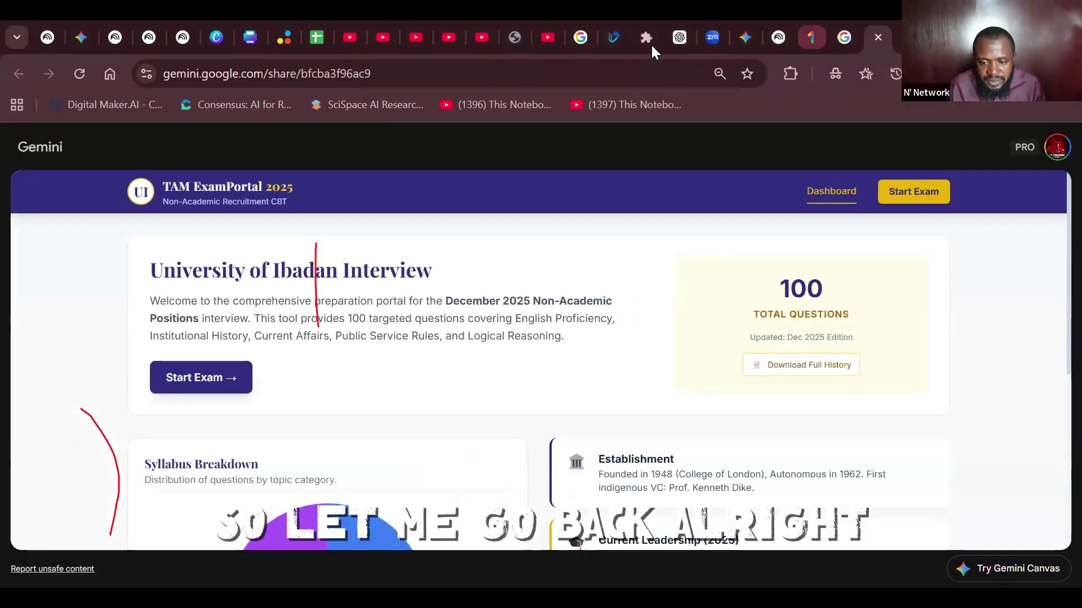
left_click(744, 36)
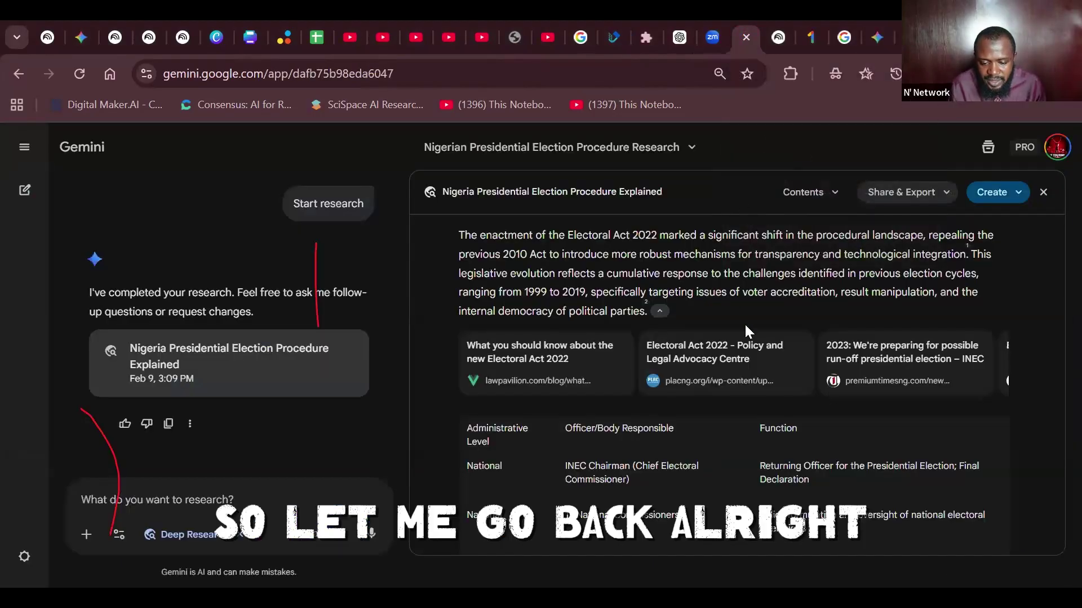
Browse the remaining source cards of the Electoral Act 2022 paragraph, and check the sources of the preceding INEC oversight paragraph
scroll(744, 318, "down", 1)
scroll(778, 332, "up", 1)
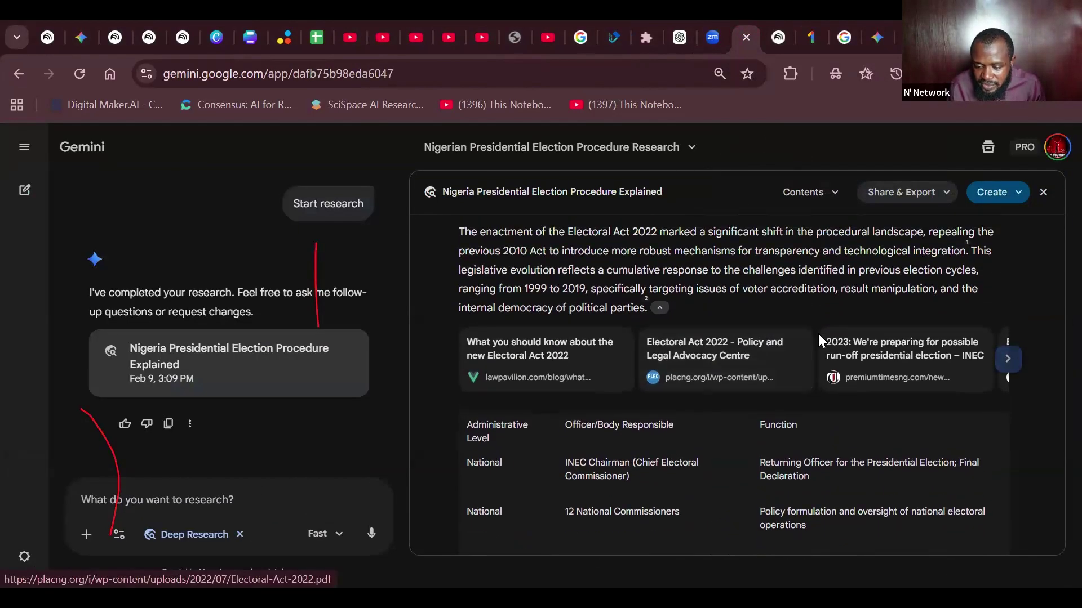
left_click(1007, 359)
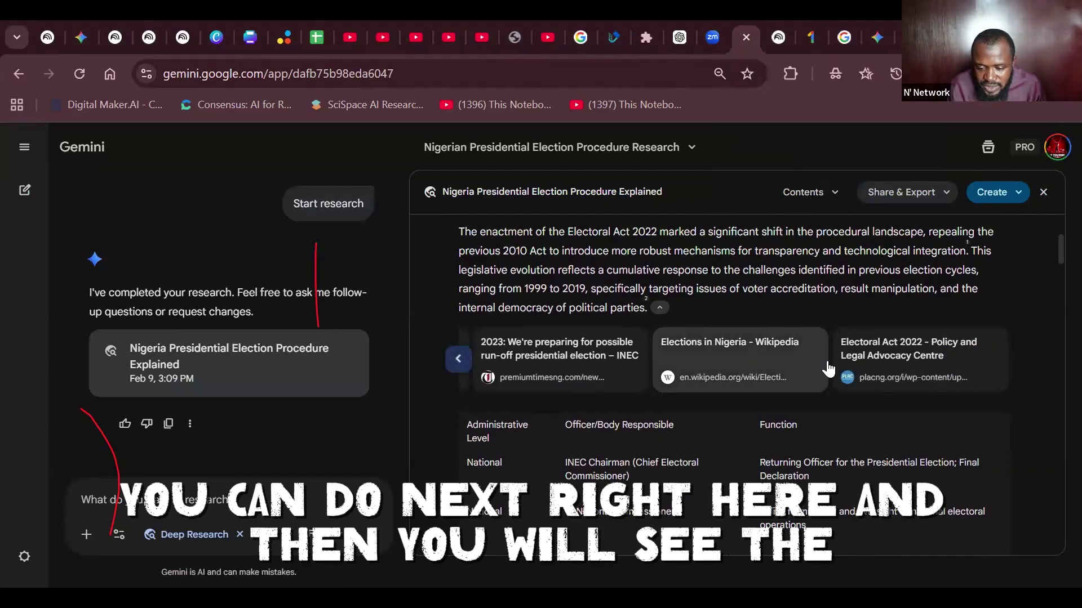
scroll(725, 316, "up", 2)
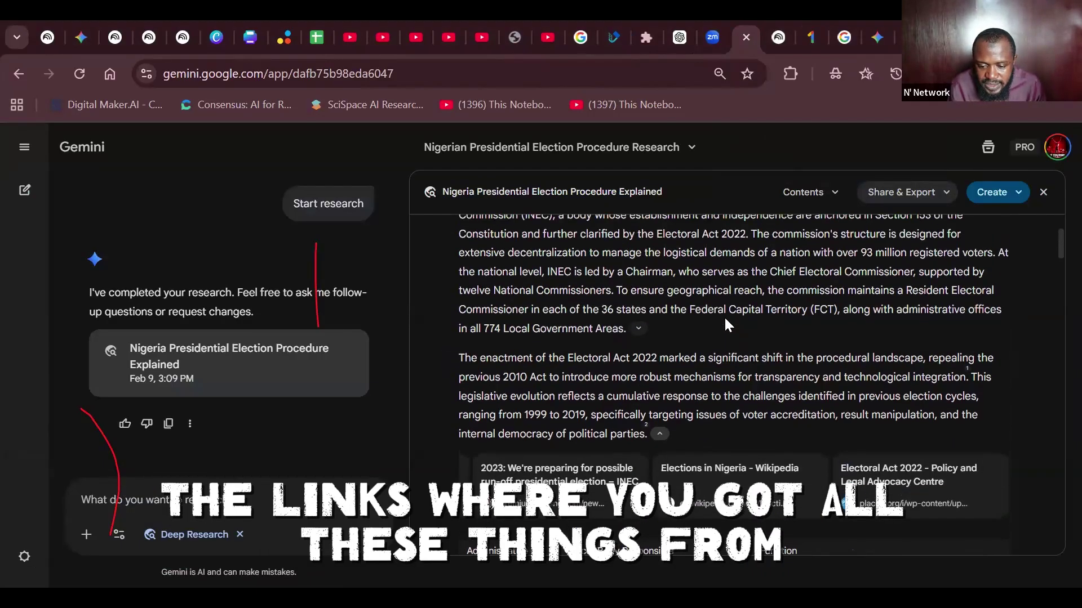
scroll(724, 316, "up", 2)
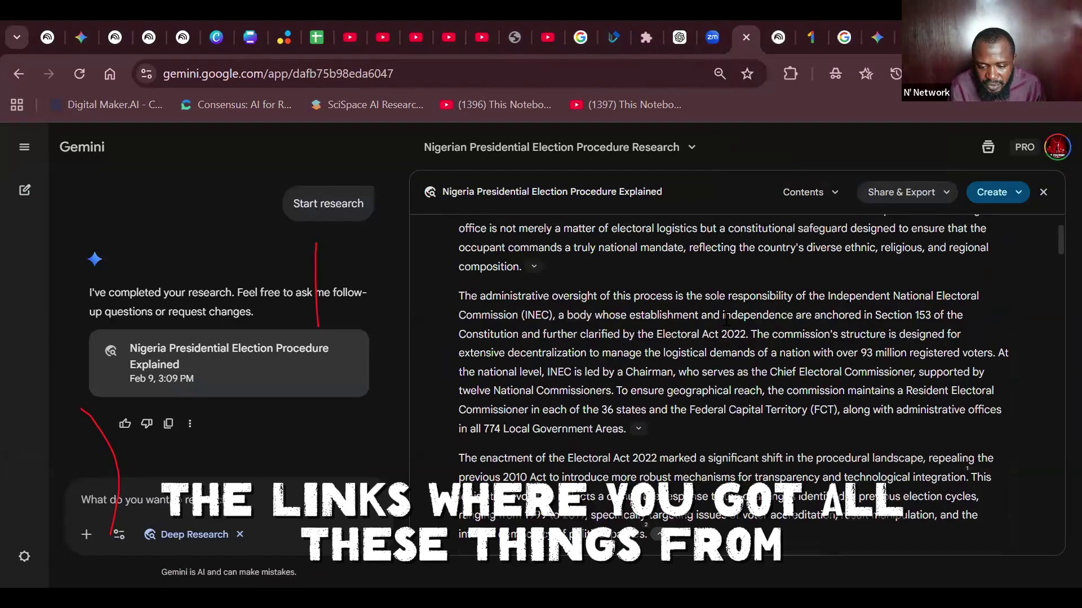
left_click(638, 430)
left_click(638, 431)
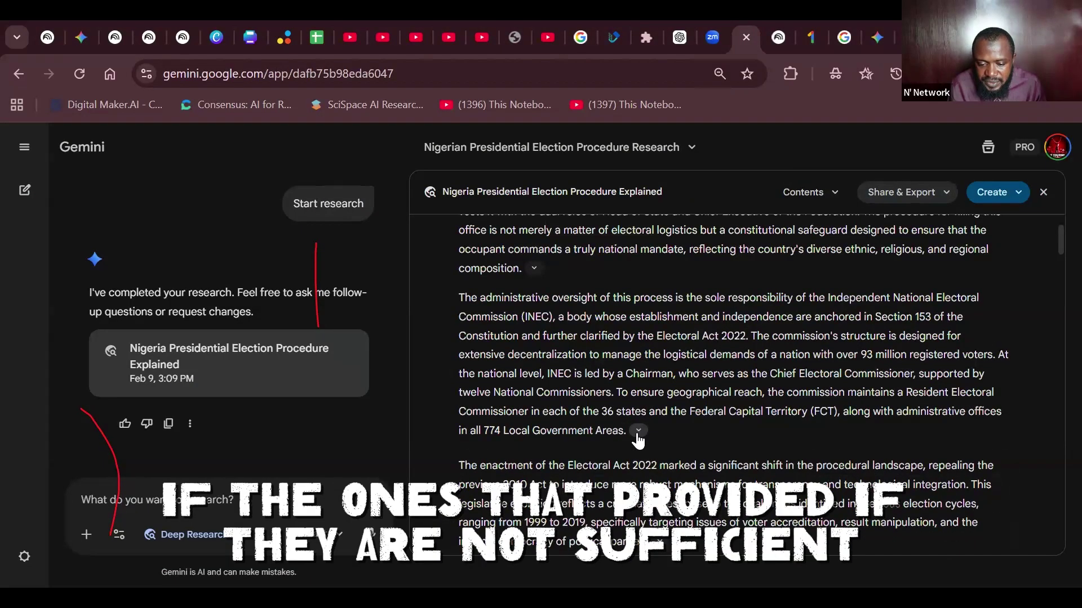
Read the report's sections on historical evolution and on presidential qualifications, including the eligibility criteria table
scroll(636, 435, "down", 10)
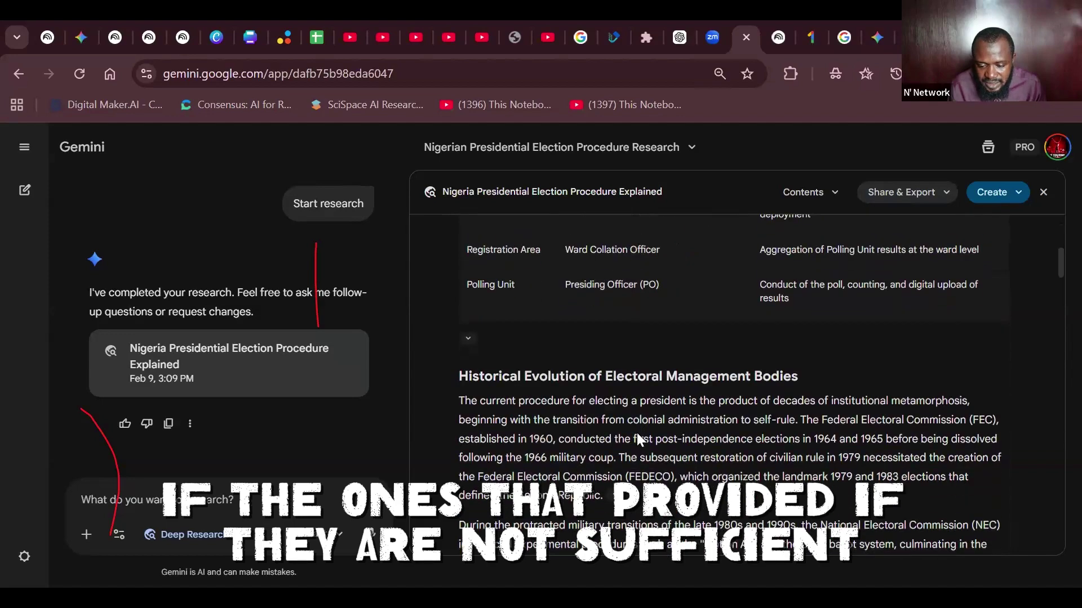
scroll(637, 432, "down", 6)
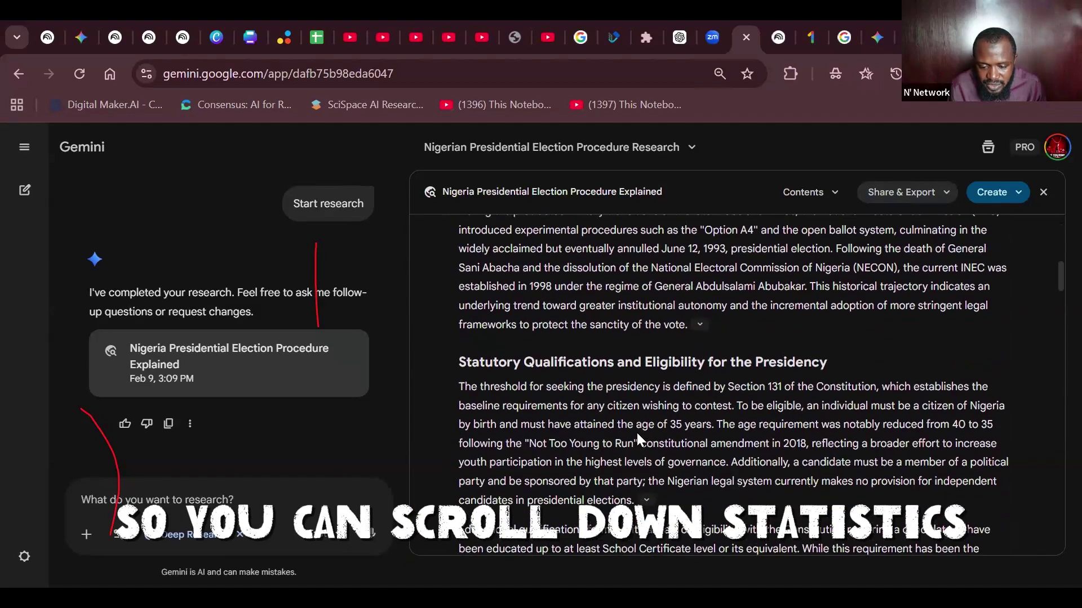
scroll(638, 438, "down", 1)
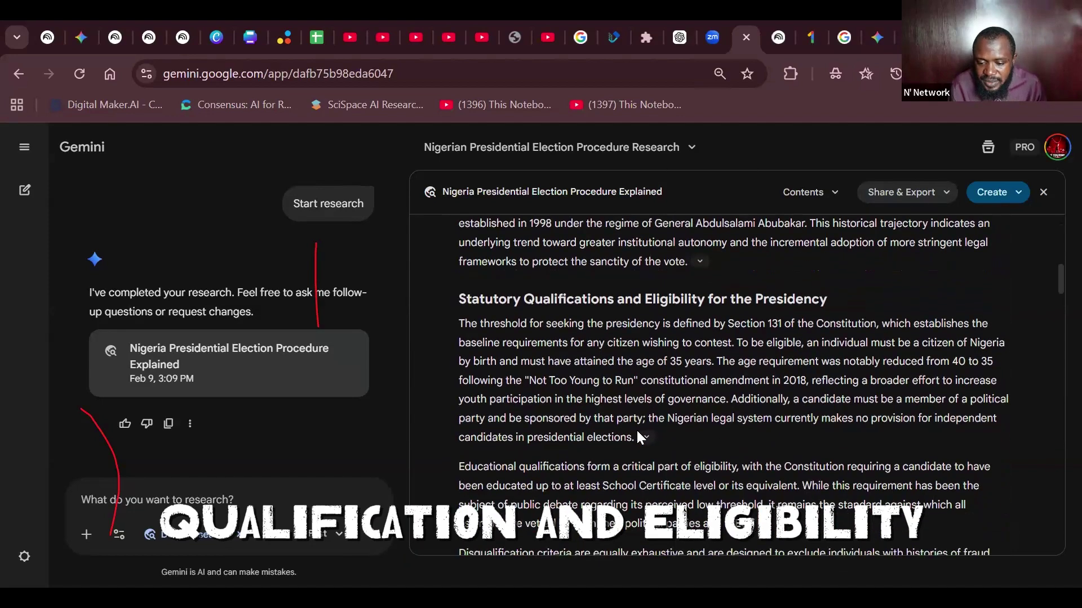
scroll(638, 438, "down", 7)
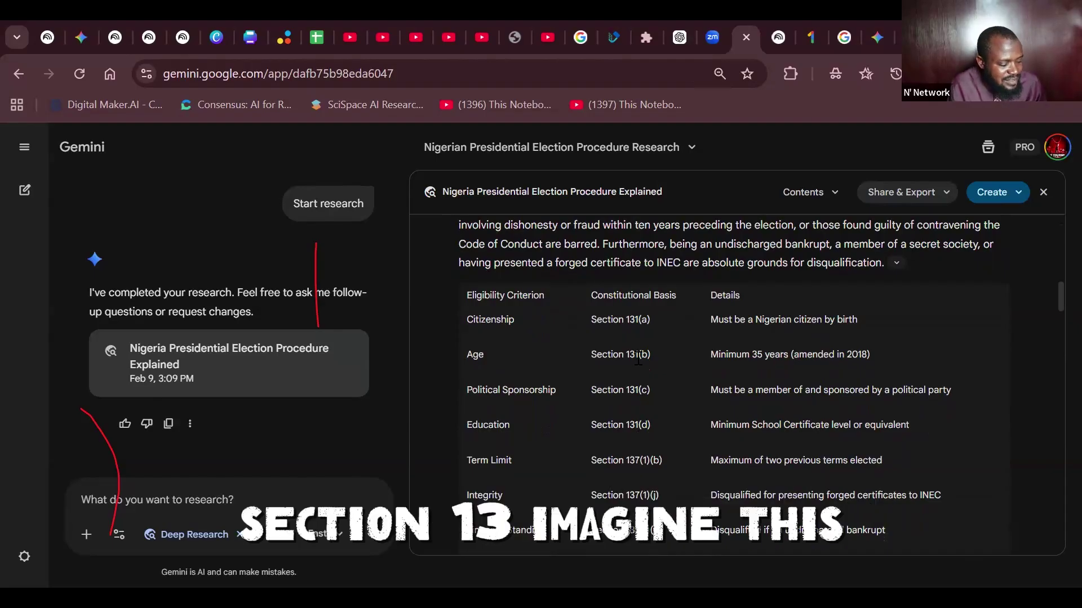
scroll(638, 358, "down", 1)
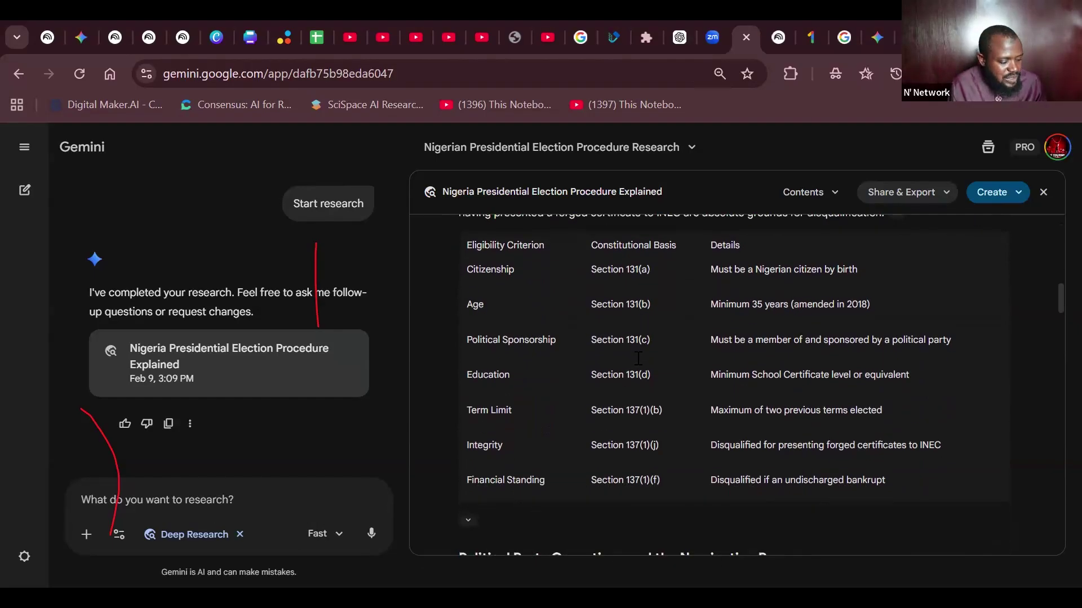
scroll(638, 359, "up", 5)
scroll(637, 359, "down", 5)
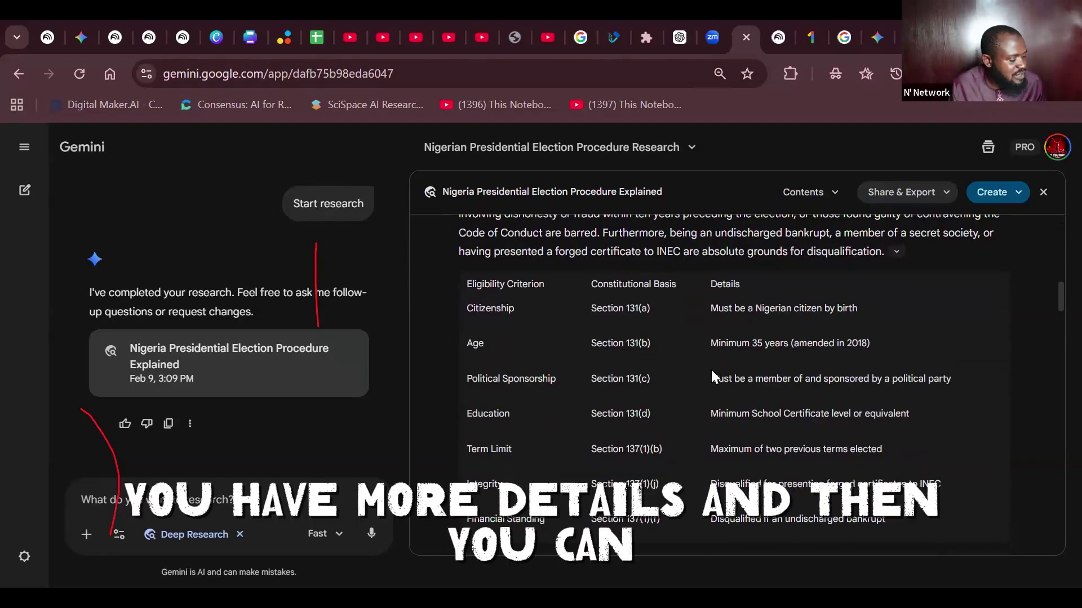
scroll(711, 370, "down", 4)
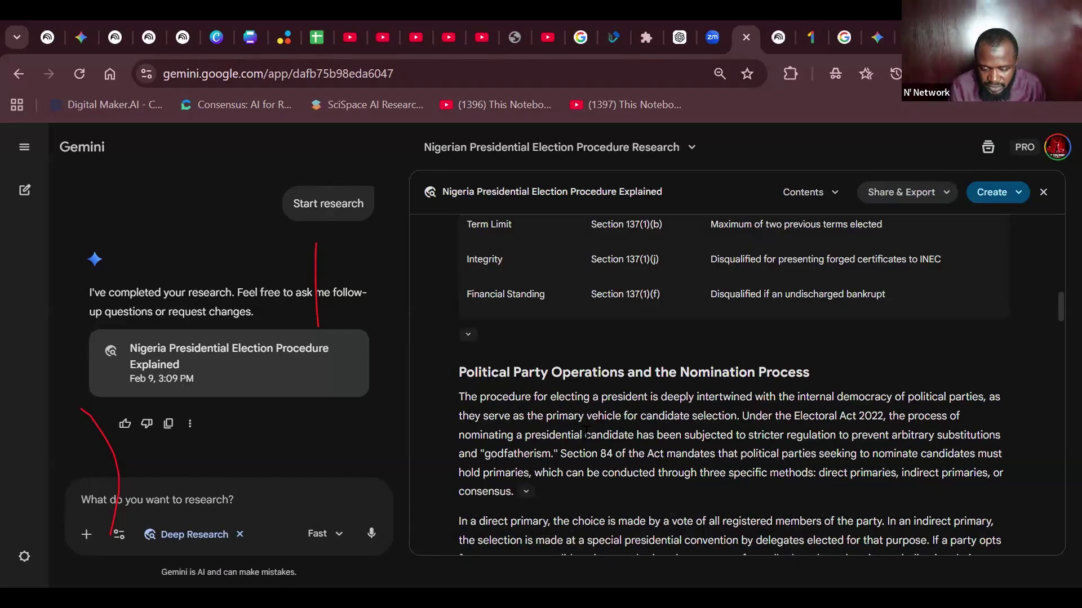
Examine the rest of the report, from party nominations, voter registration and technology to the two-thirds calculation and the list of sources used
scroll(586, 432, "down", 4)
scroll(585, 432, "down", 3)
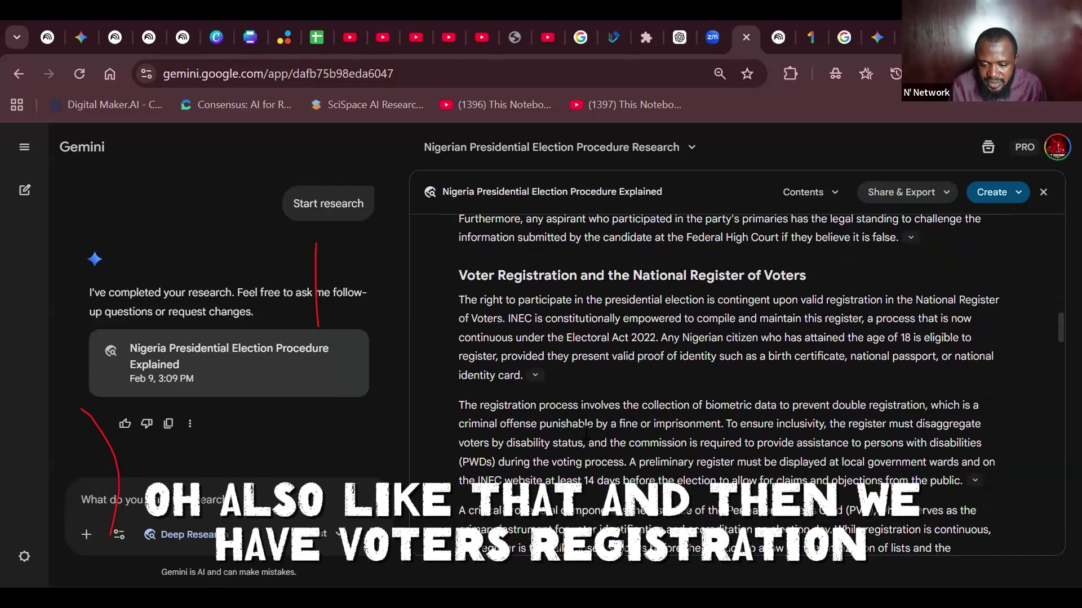
scroll(586, 432, "down", 3)
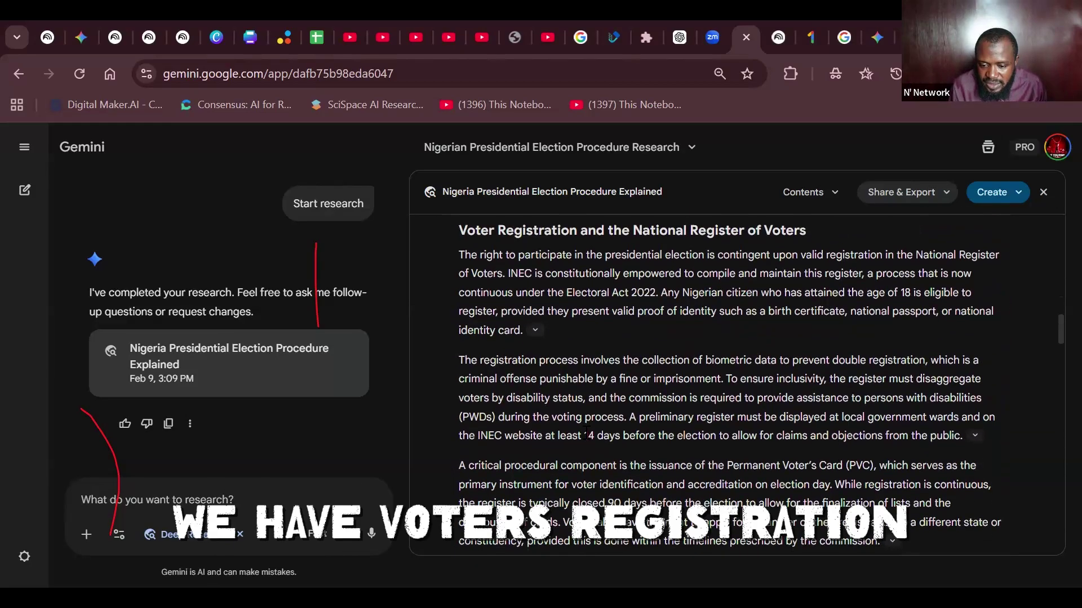
scroll(586, 432, "down", 3)
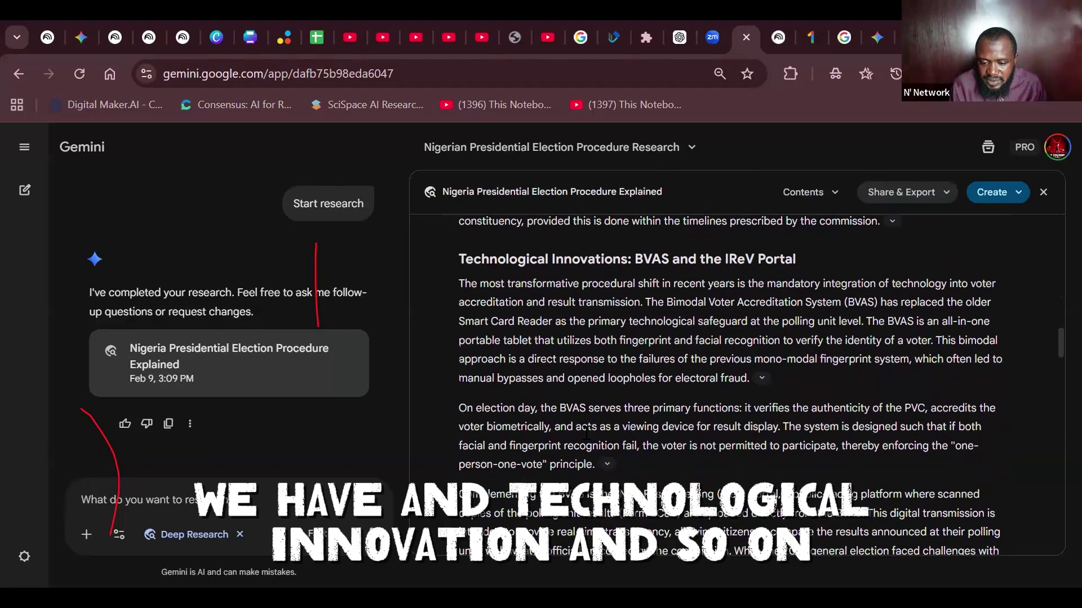
scroll(586, 432, "down", 10)
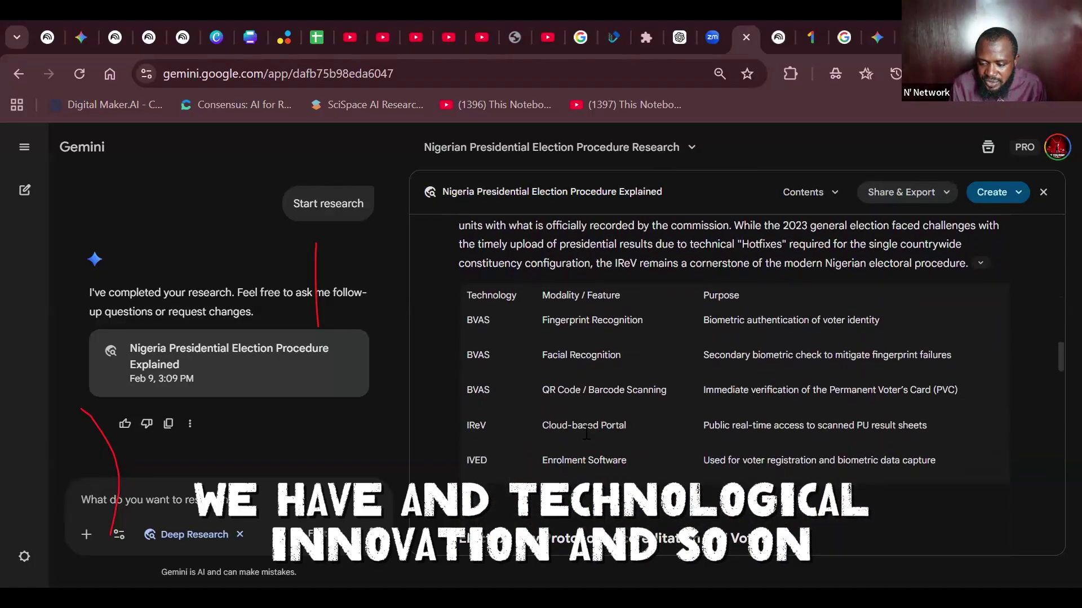
scroll(586, 436, "down", 15)
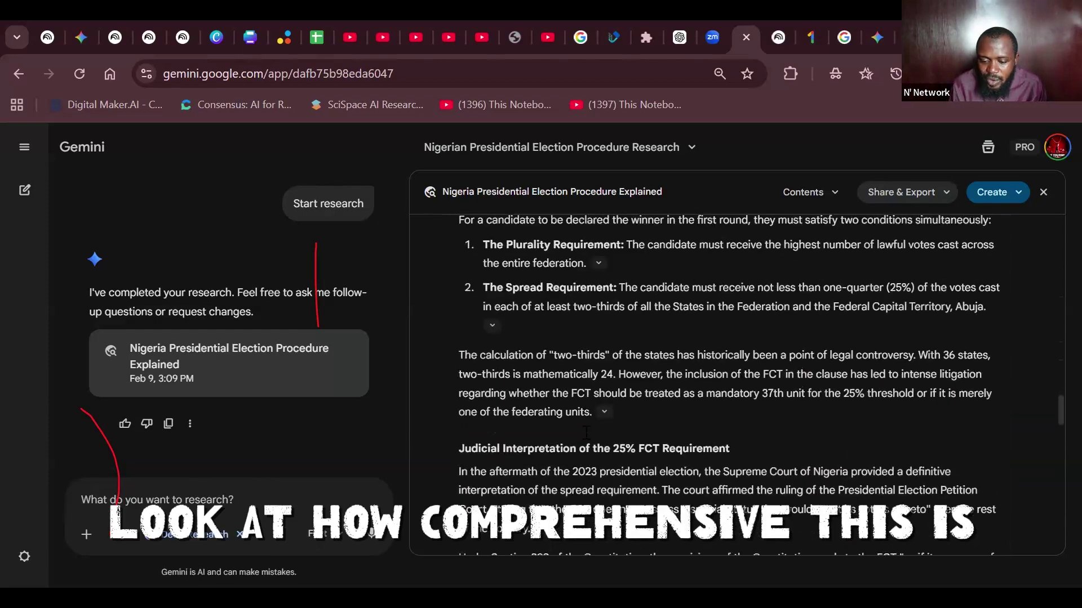
scroll(585, 433, "down", 5)
scroll(690, 446, "up", 5)
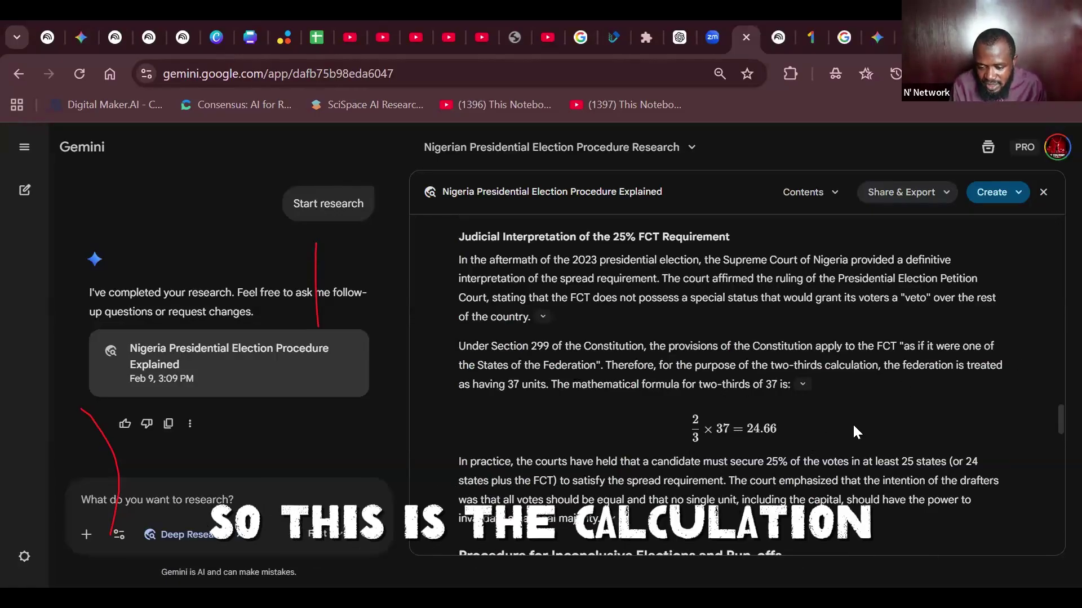
scroll(853, 432, "down", 20)
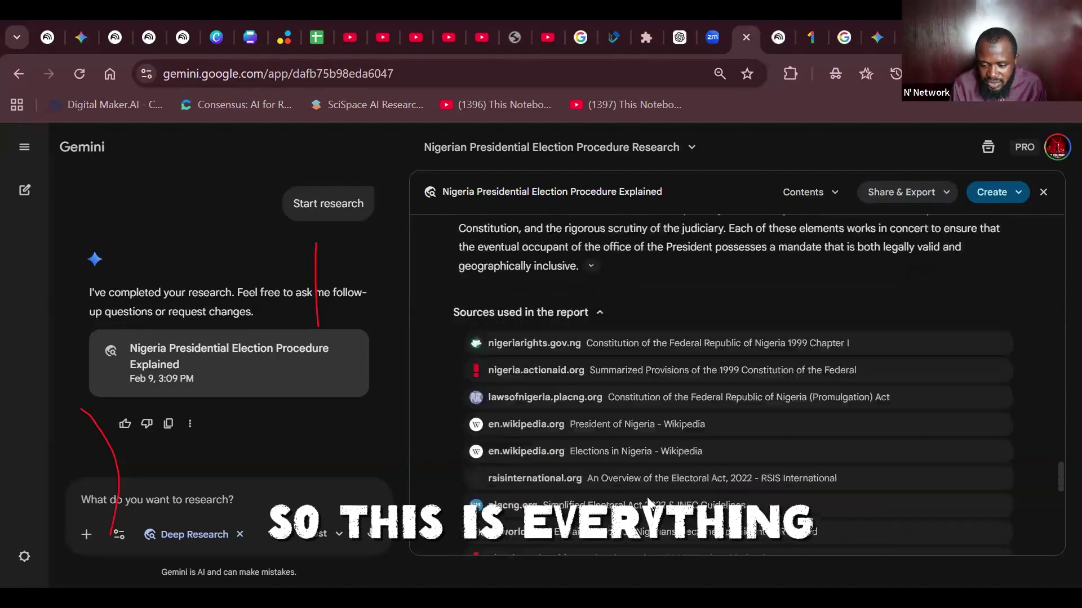
Browse the full list of sources used in the report, down to the heading for sources read but not used
scroll(647, 501, "down", 7)
scroll(648, 501, "up", 2)
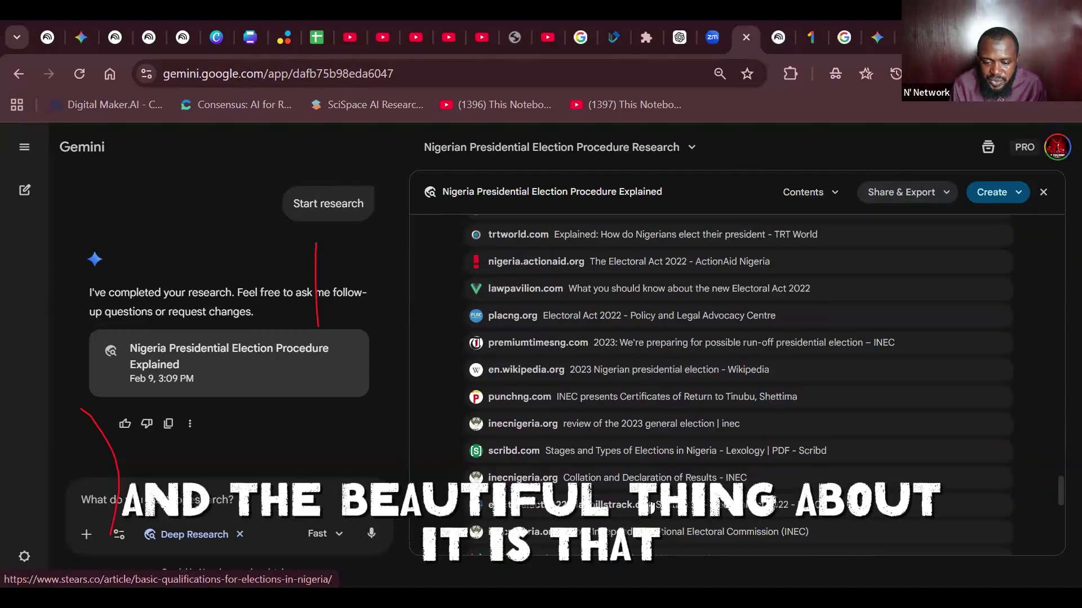
scroll(648, 502, "up", 10)
scroll(648, 501, "down", 2)
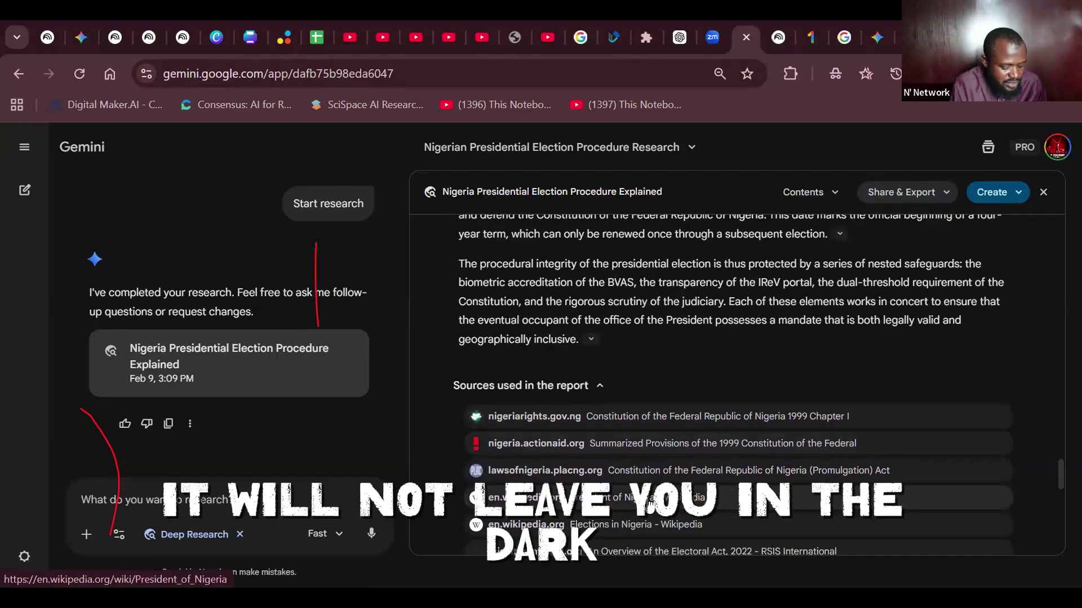
scroll(650, 505, "down", 10)
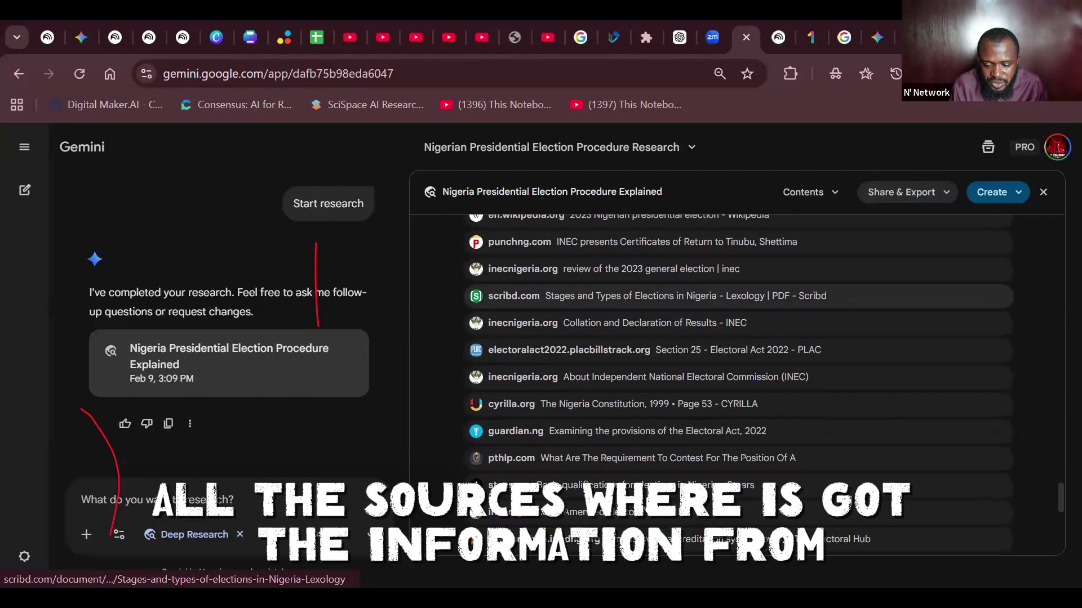
scroll(648, 503, "down", 5)
scroll(648, 317, "down", 3)
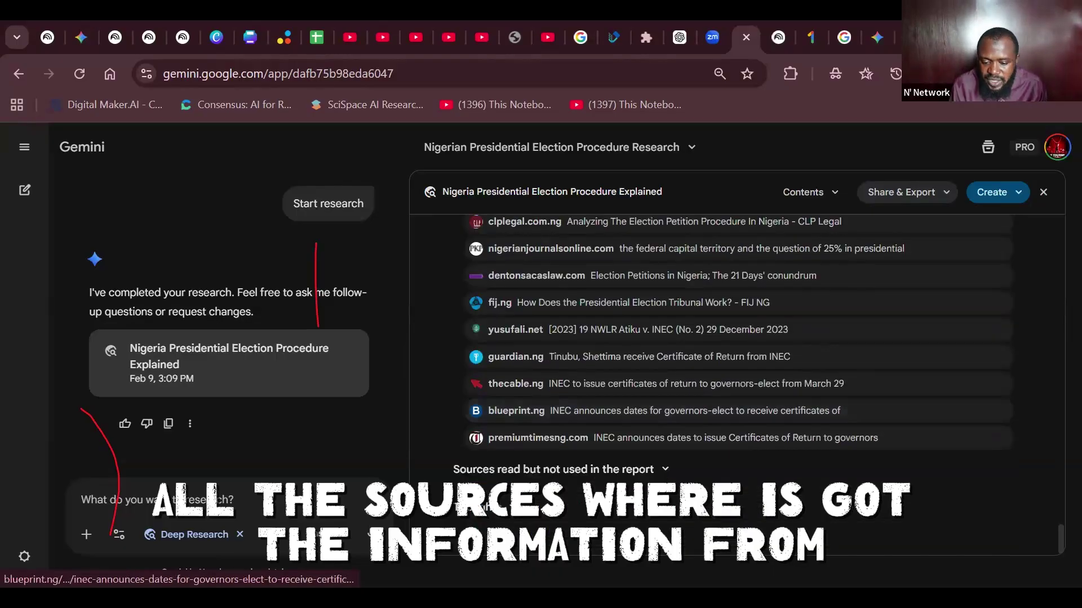
scroll(647, 317, "up", 8)
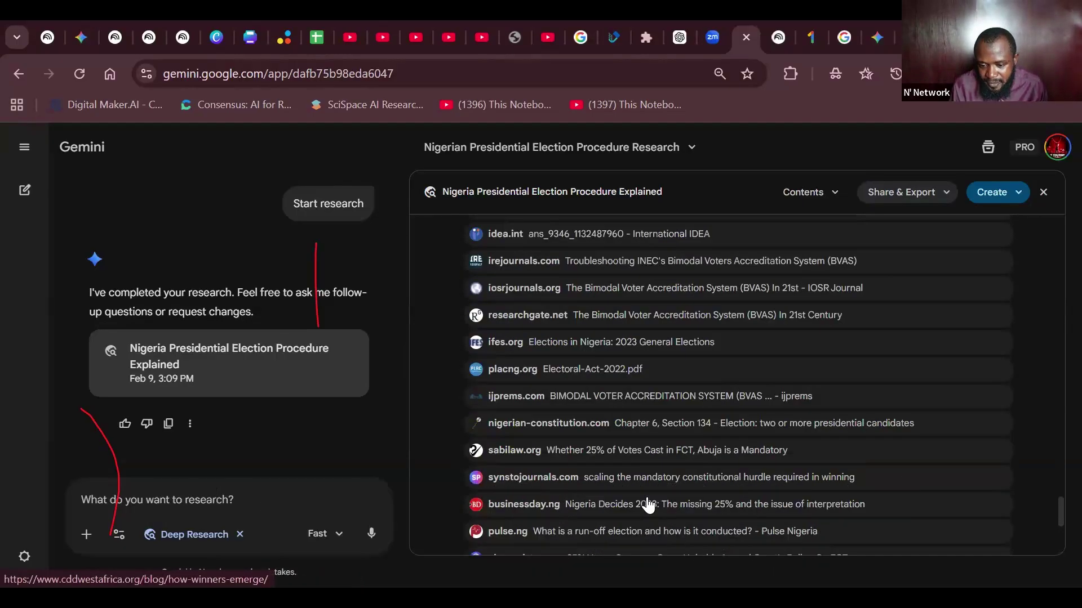
Skim the report backwards from its source list through the two-thirds calculation and party nominations to its title
scroll(580, 503, "up", 15)
scroll(718, 384, "up", 15)
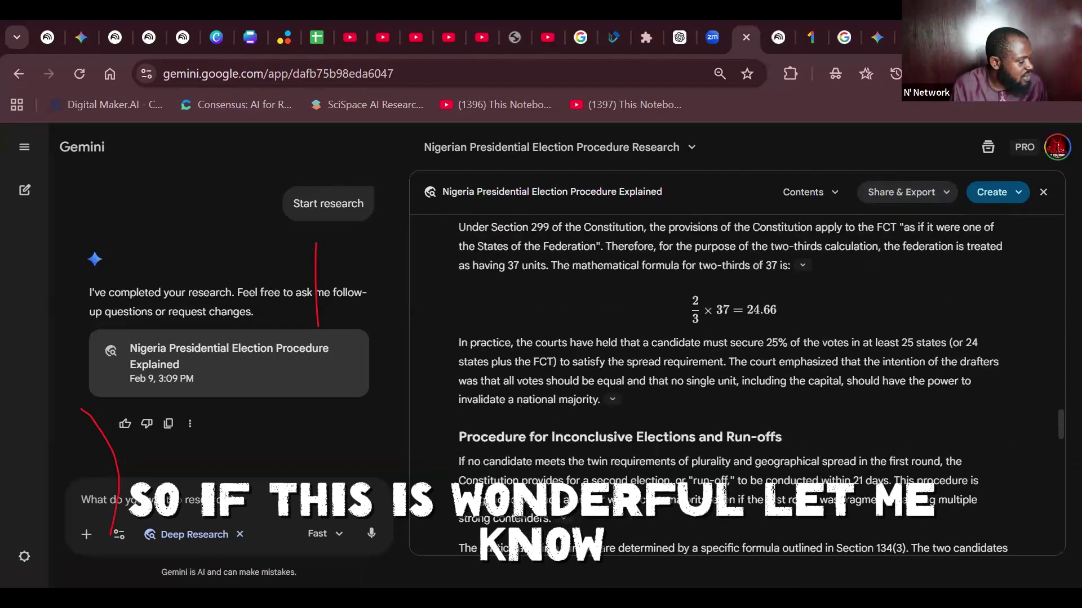
scroll(732, 383, "up", 15)
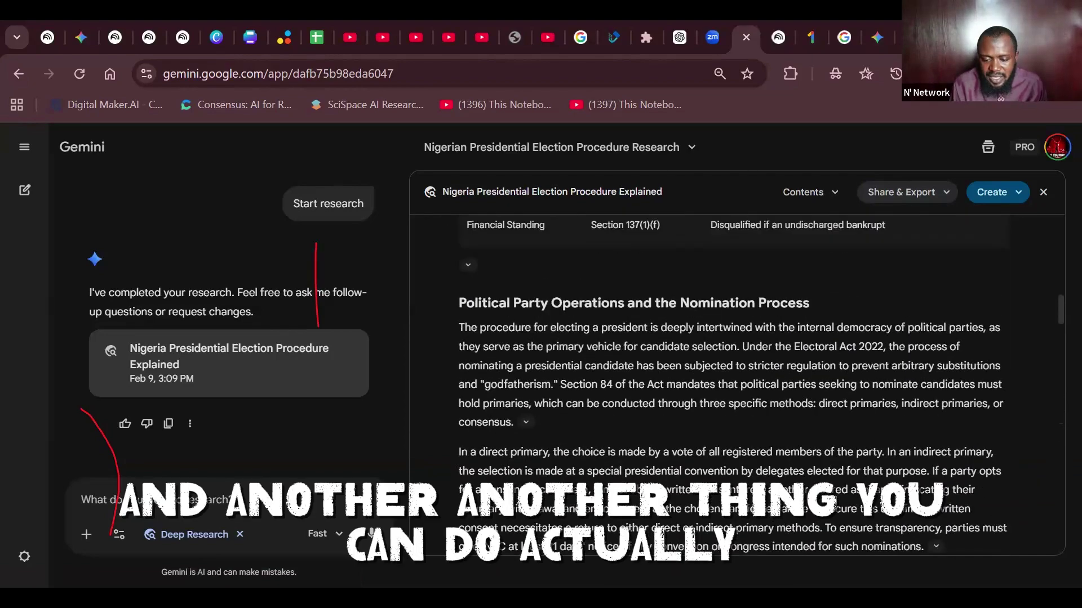
scroll(732, 383, "up", 15)
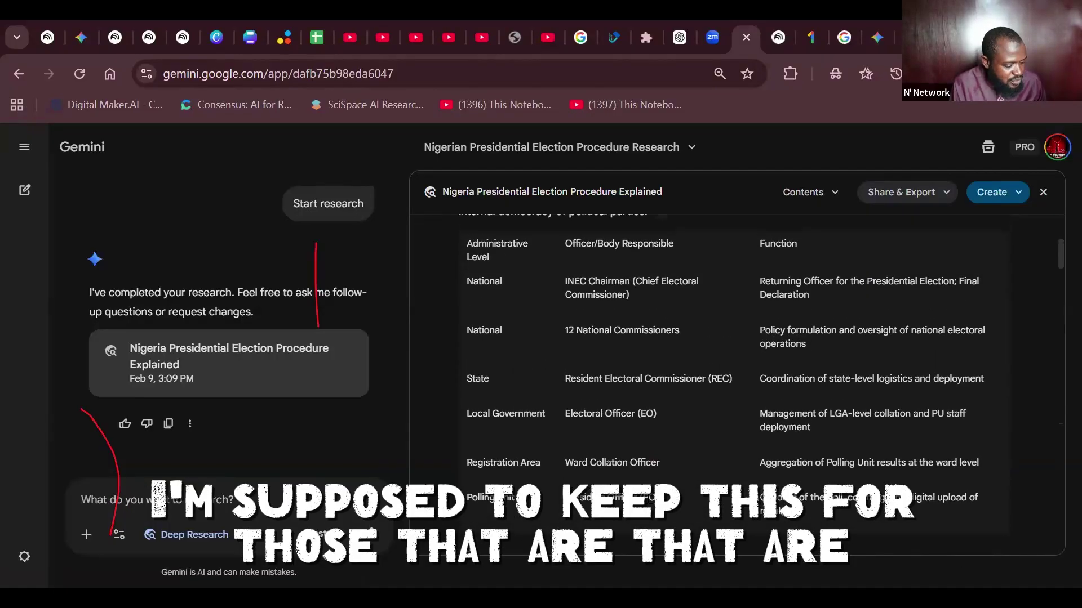
scroll(649, 502, "up", 10)
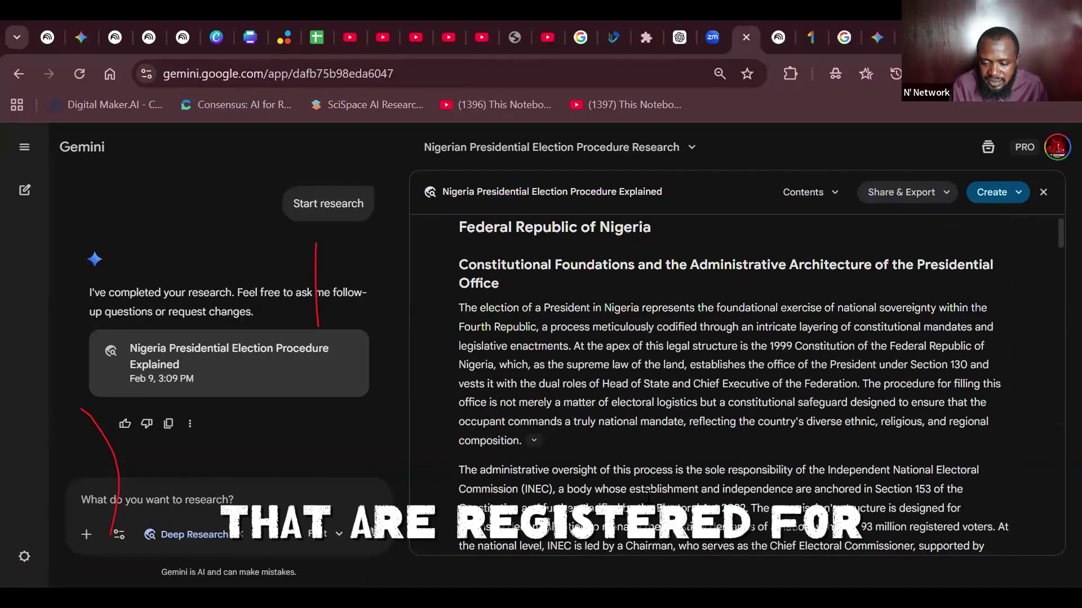
scroll(649, 501, "up", 2)
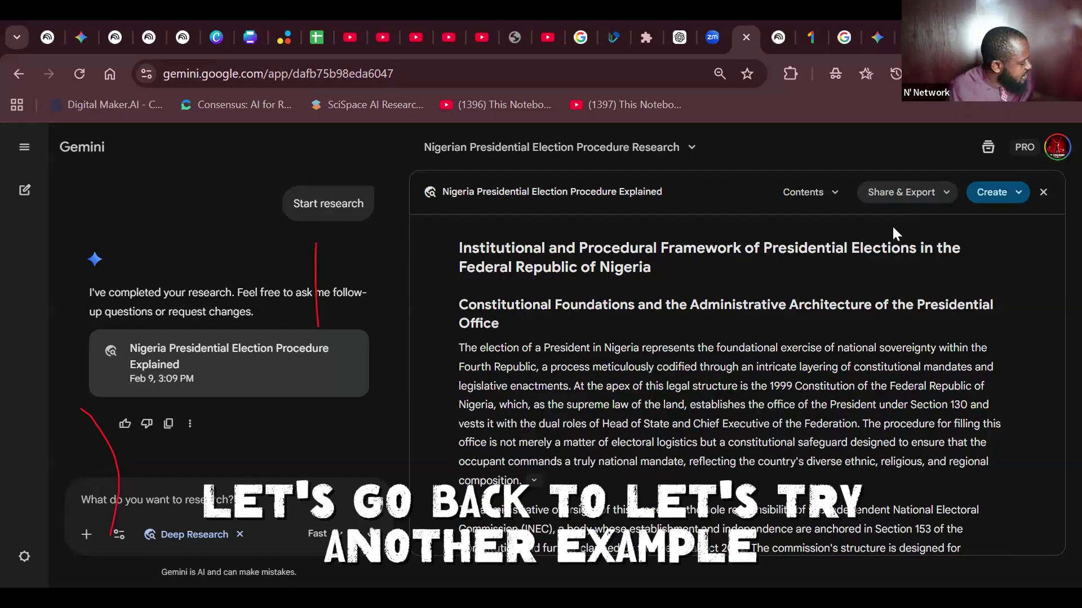
Review the report's opening paragraphs, the administrative table and the start of the party nomination section
scroll(607, 279, "down", 3)
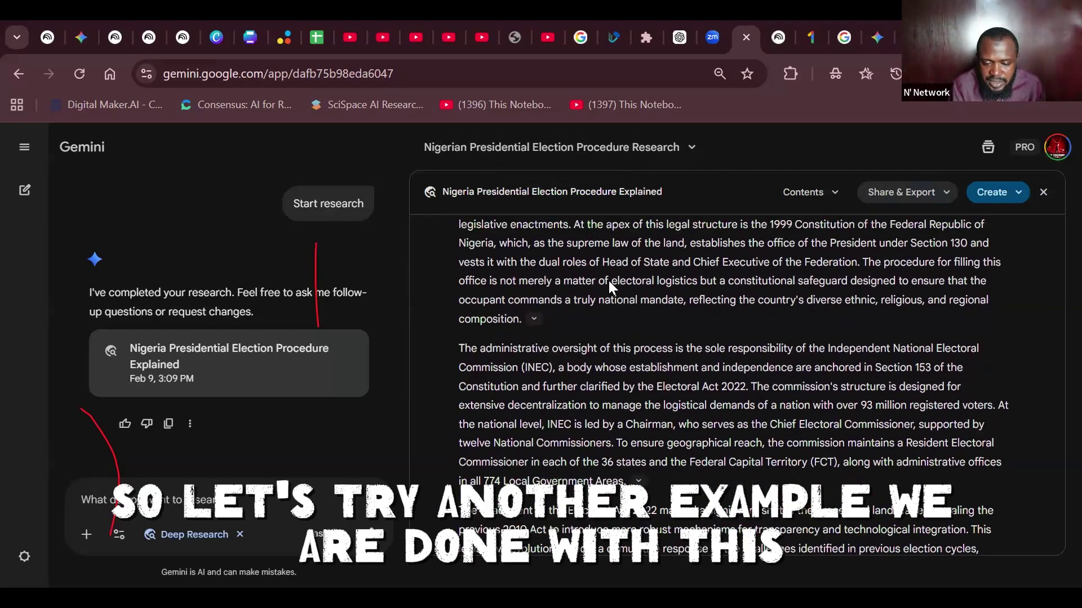
scroll(608, 280, "up", 3)
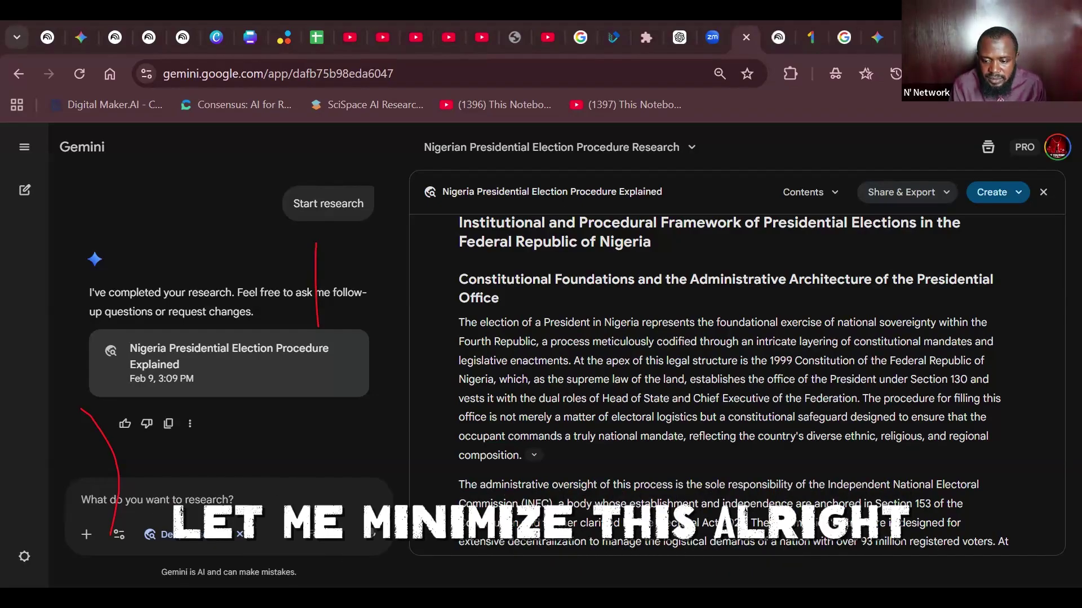
scroll(484, 462, "down", 5)
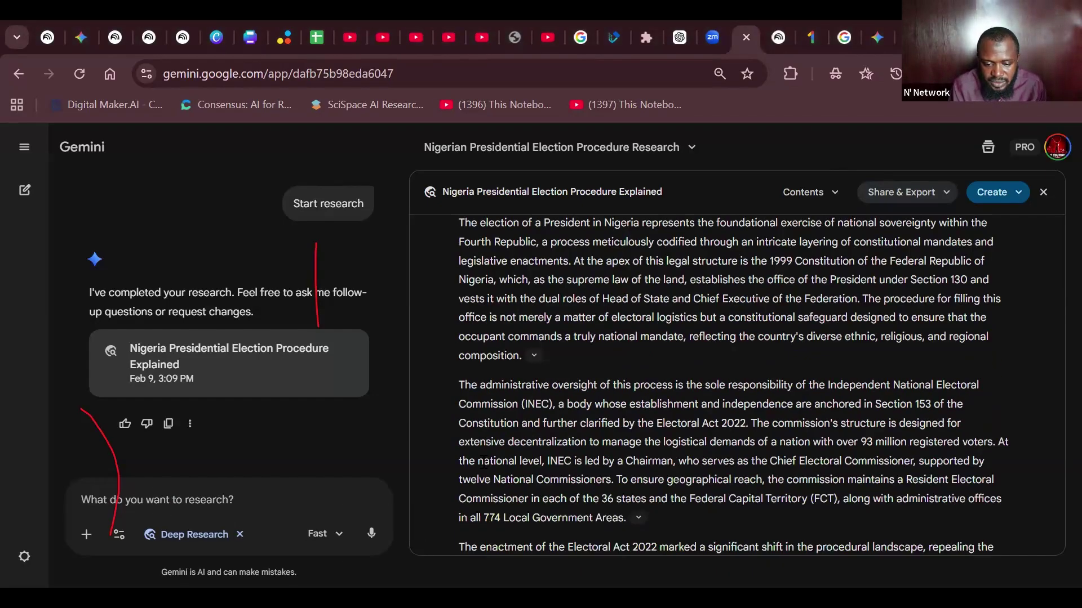
scroll(484, 462, "down", 2)
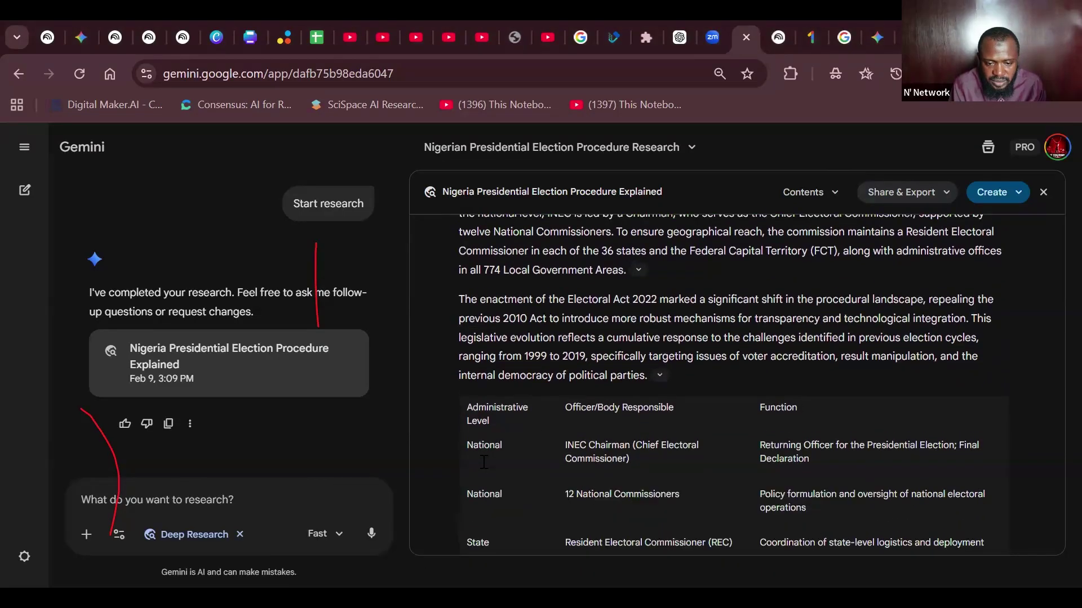
scroll(484, 461, "down", 5)
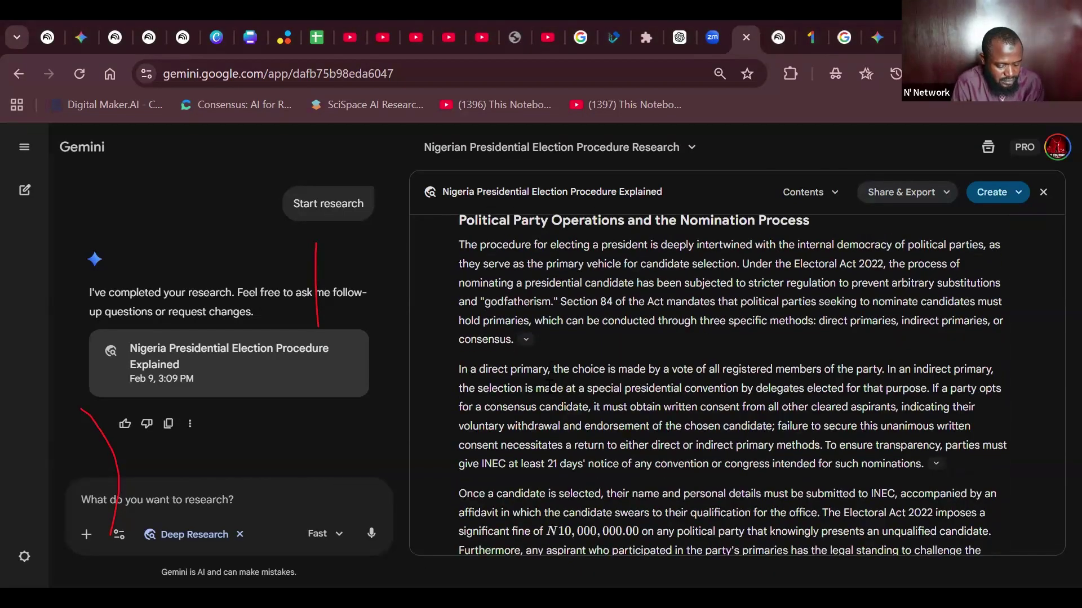
scroll(548, 385, "up", 2)
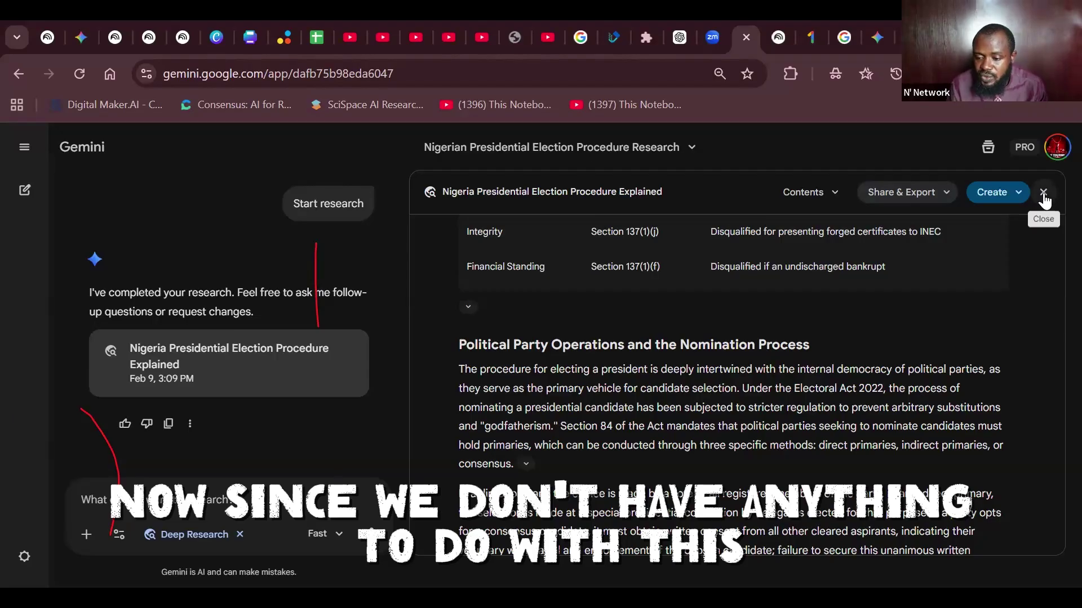
Close the research report, reopen it from the chat and skim it as far as the result collation stages
left_click(1043, 192)
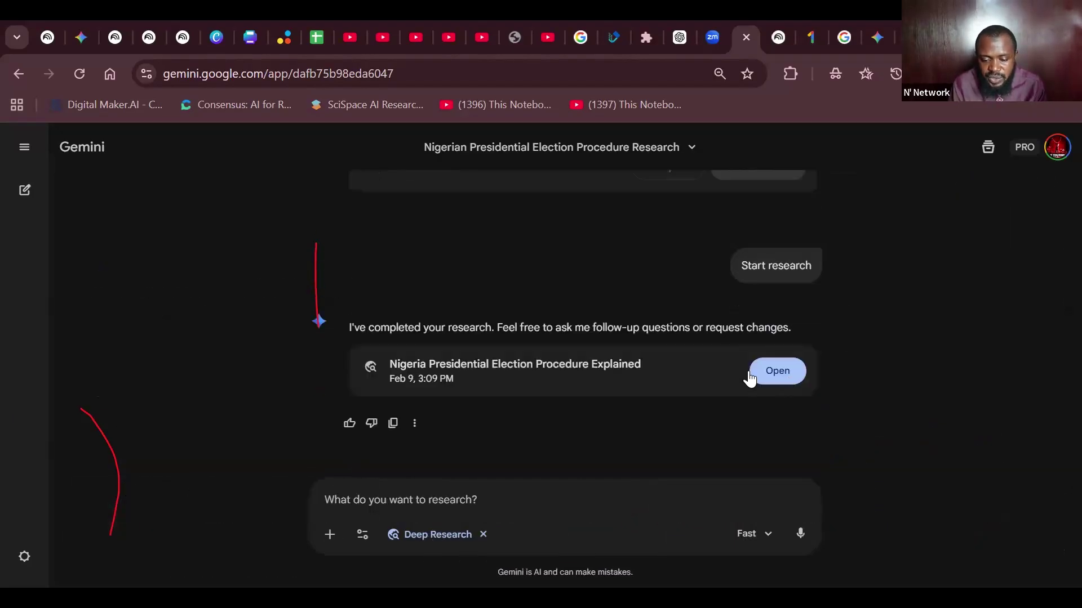
left_click(772, 374)
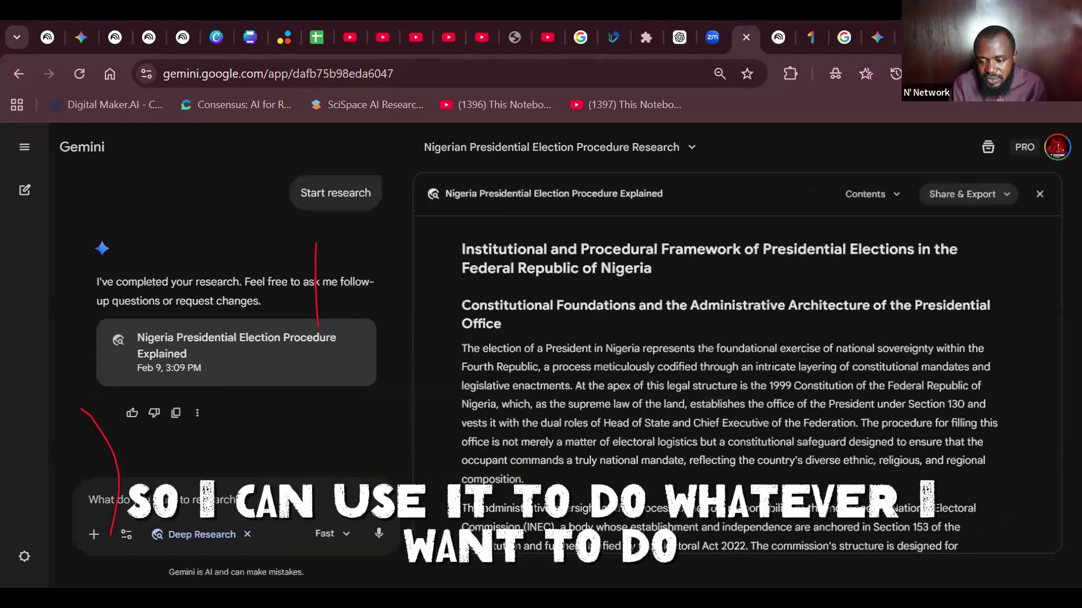
scroll(771, 374, "down", 10)
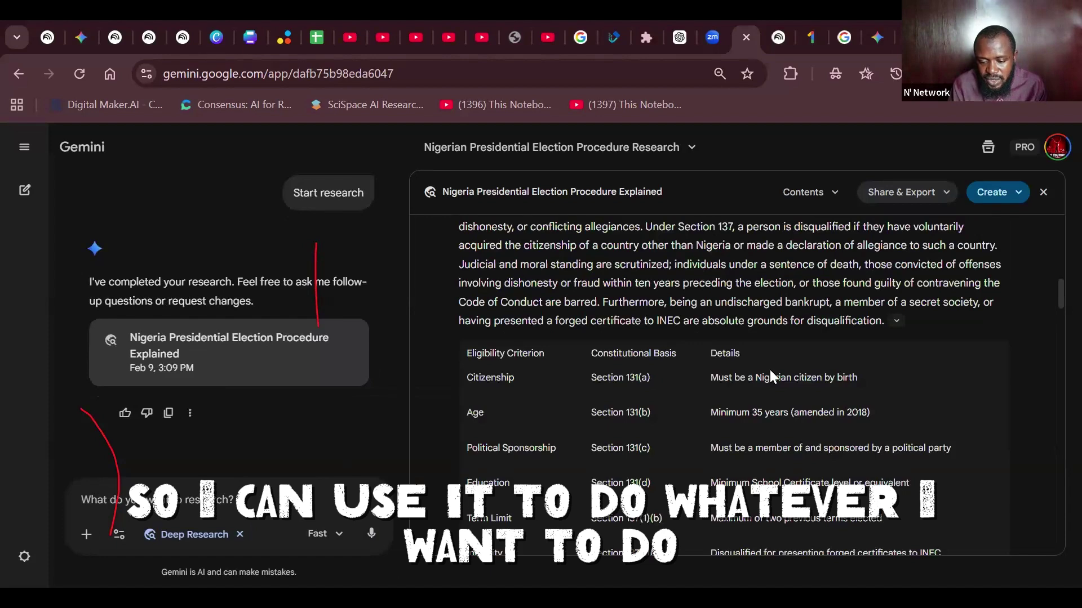
scroll(857, 225, "down", 5)
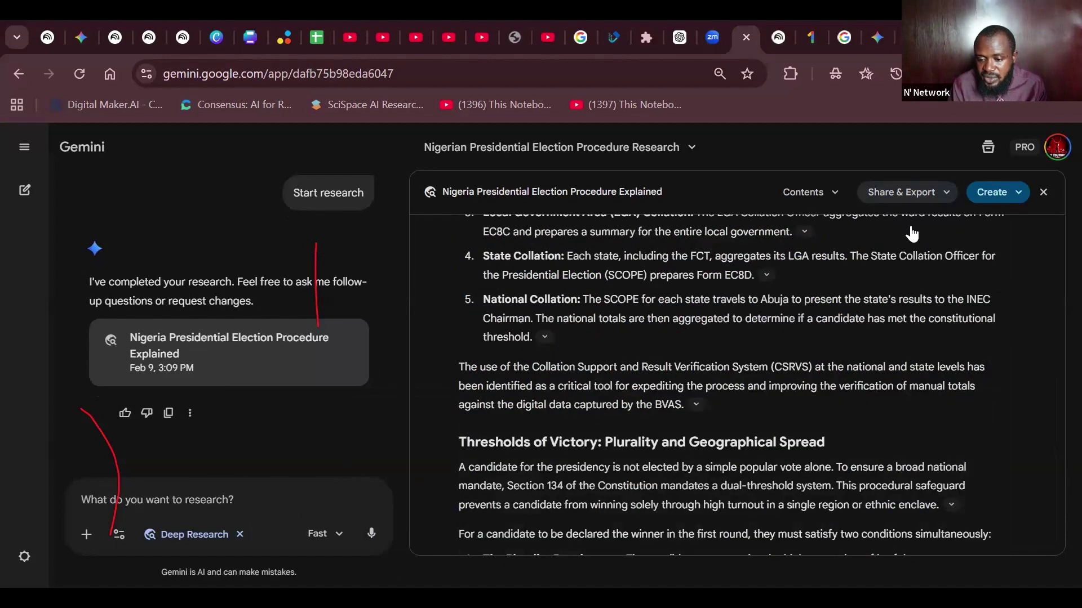
Check the report's sharing and export options, and close the report
left_click(901, 192)
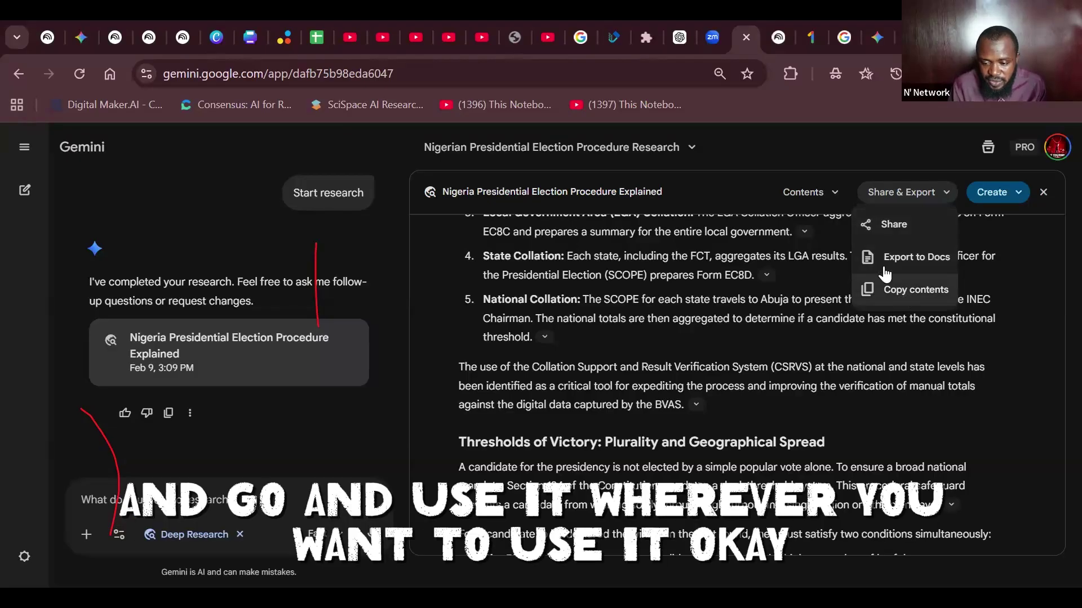
left_click(830, 197)
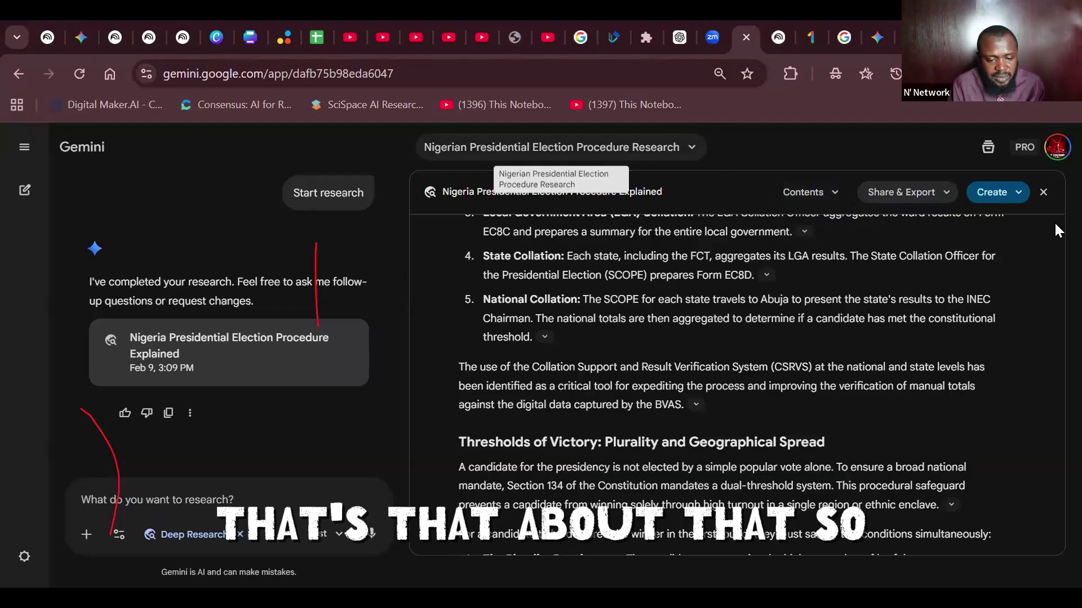
left_click(1044, 192)
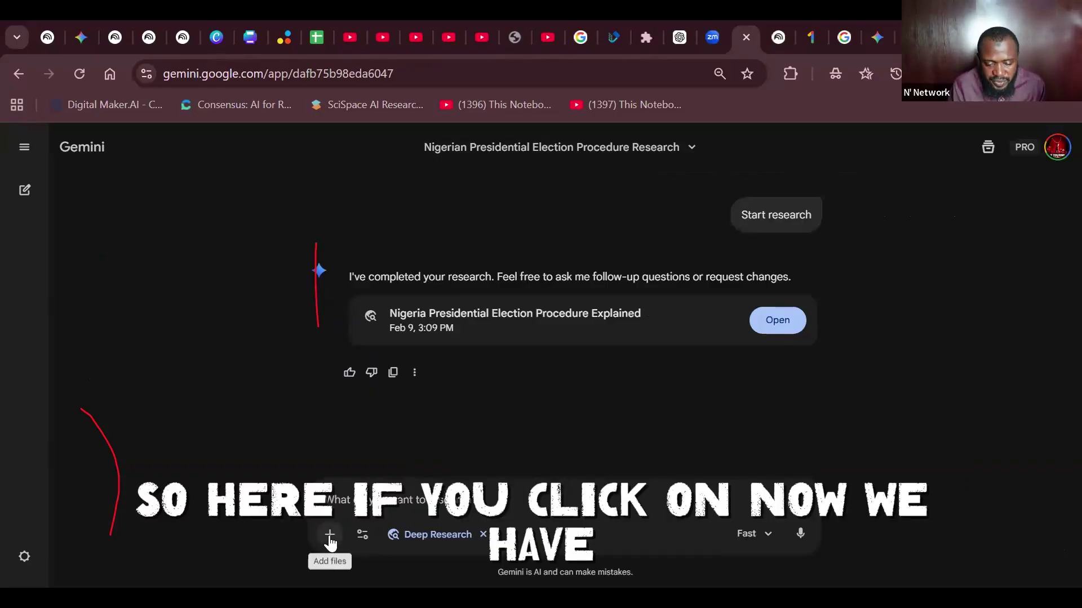
Start a new chat and look over the list of tools available for its prompt
scroll(847, 427, "down", 1)
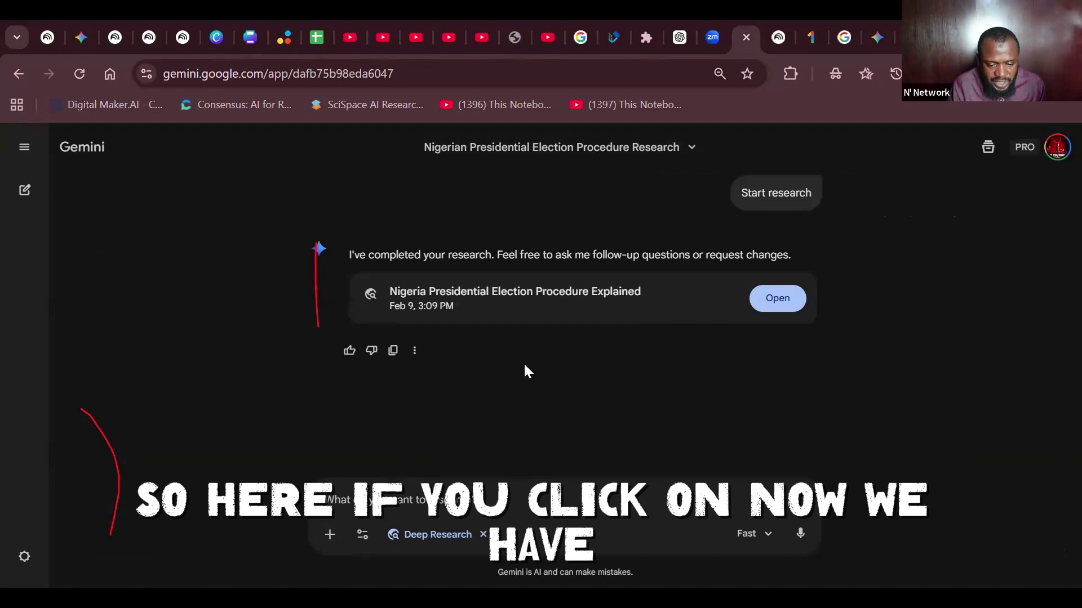
left_click(22, 150)
left_click(45, 192)
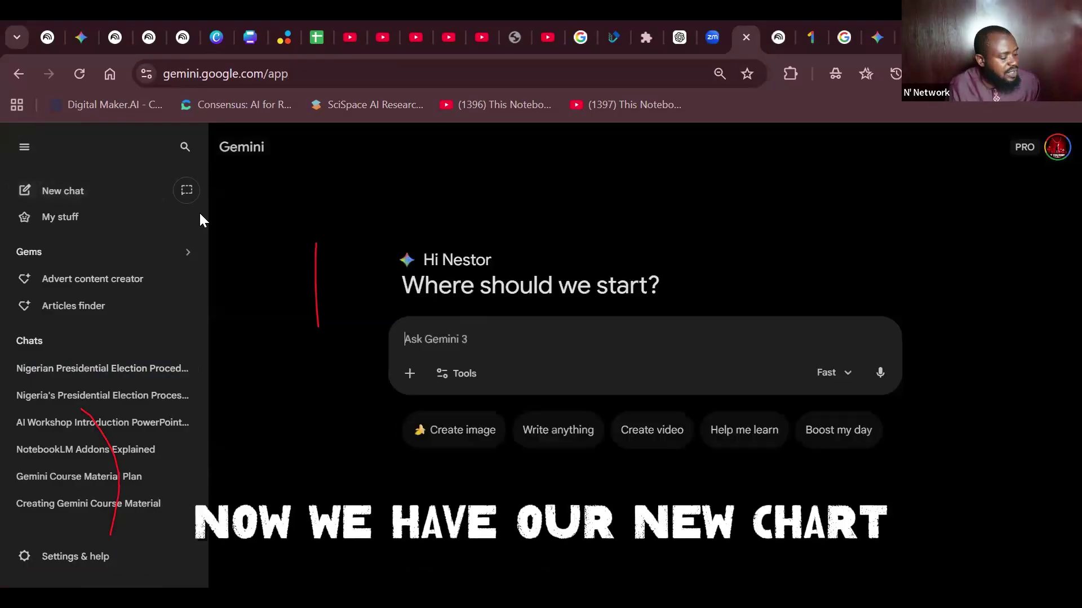
left_click(449, 374)
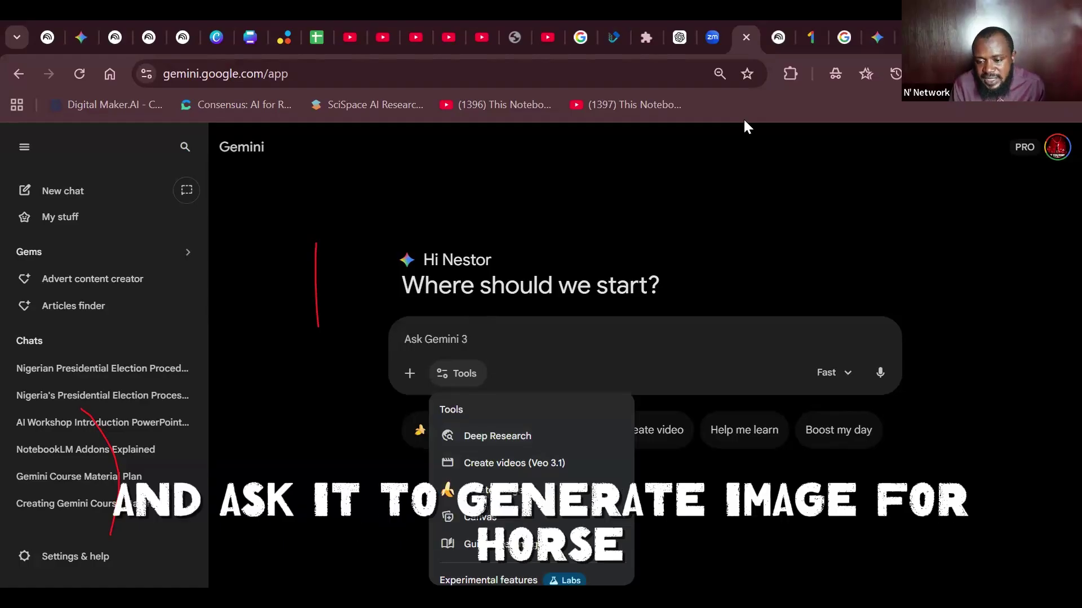
mouse_move(772, 38)
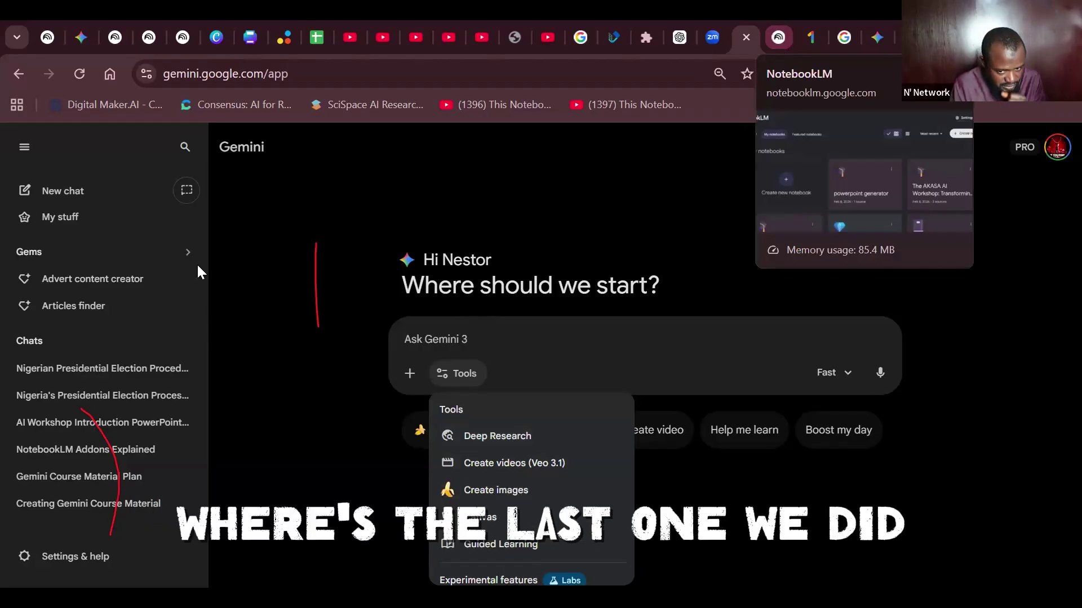
left_click(602, 371)
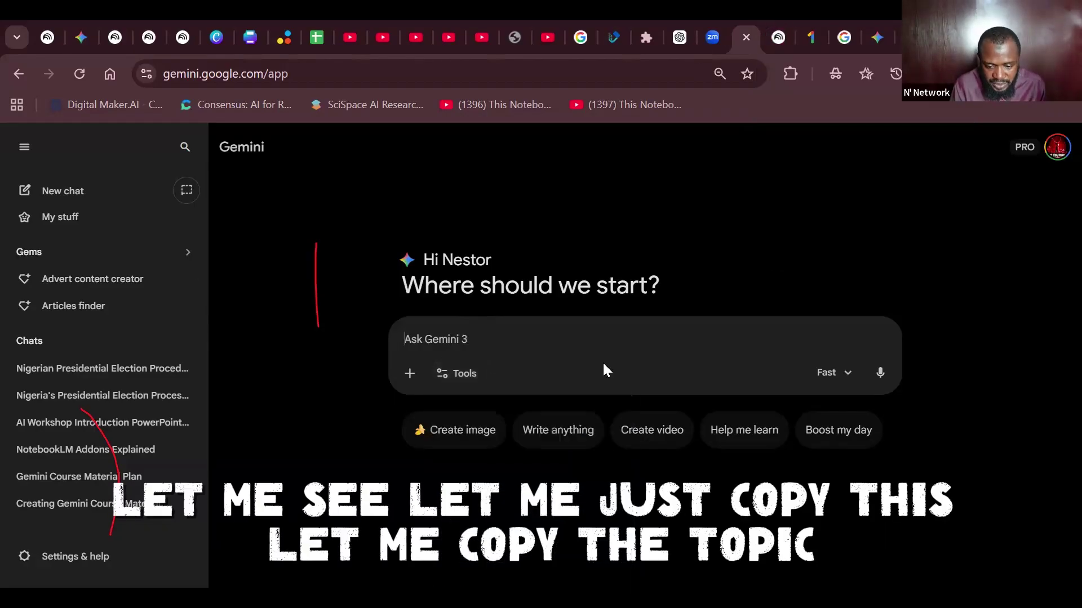
Copy "what is the procedure of electing a president in Nigeria?" from the Deep Research chat into a new chat's prompt
left_click(70, 372)
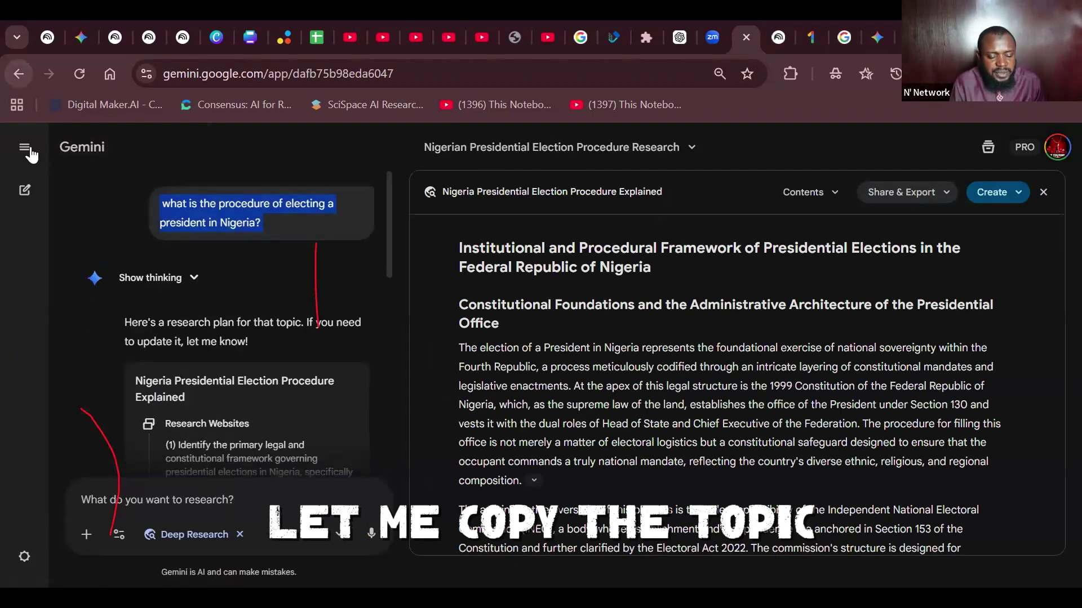
left_click(28, 151)
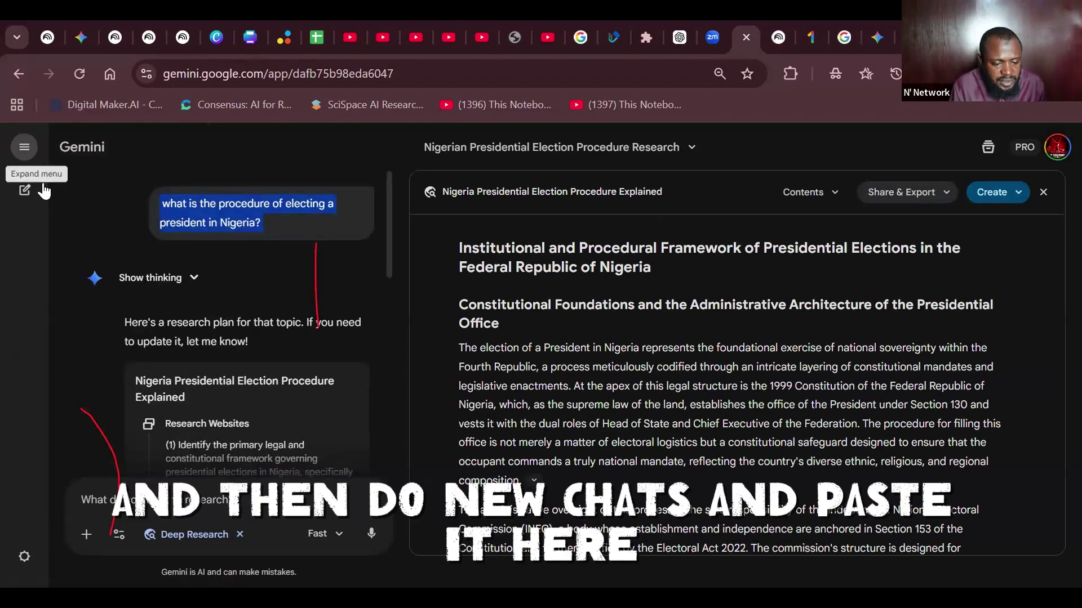
left_click(73, 194)
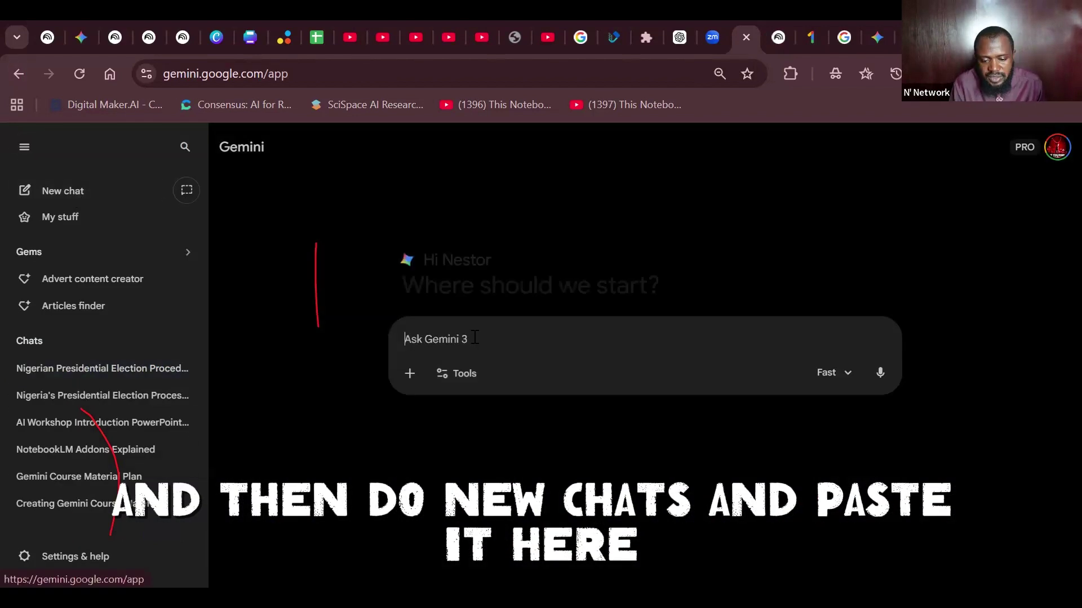
type("what is the procedure of electing a president in Nigeria?")
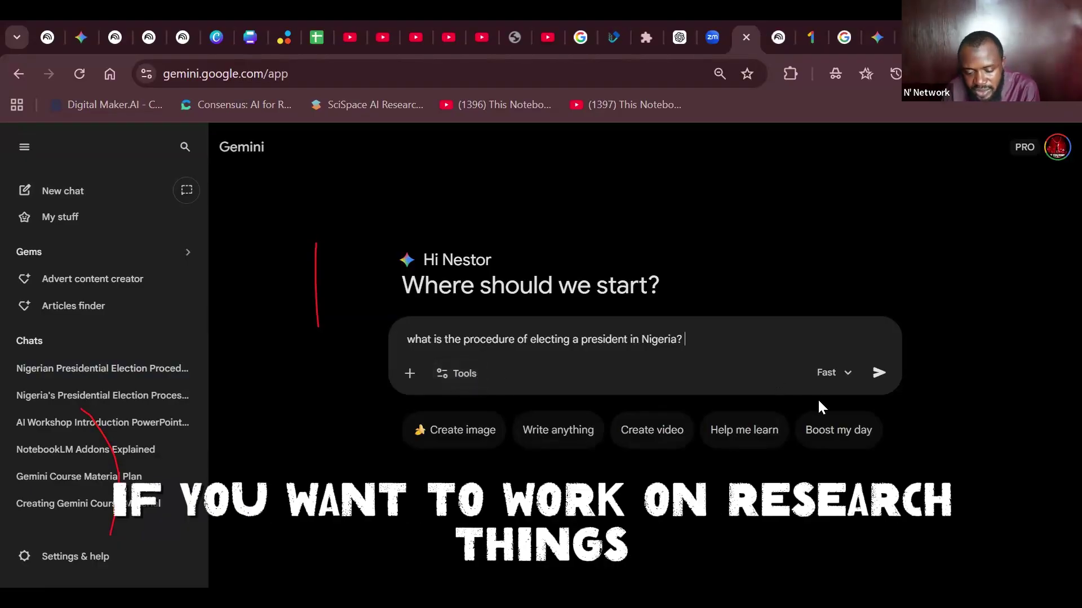
Set the model for the Nigerian presidential election prompt to Thinking
left_click(841, 373)
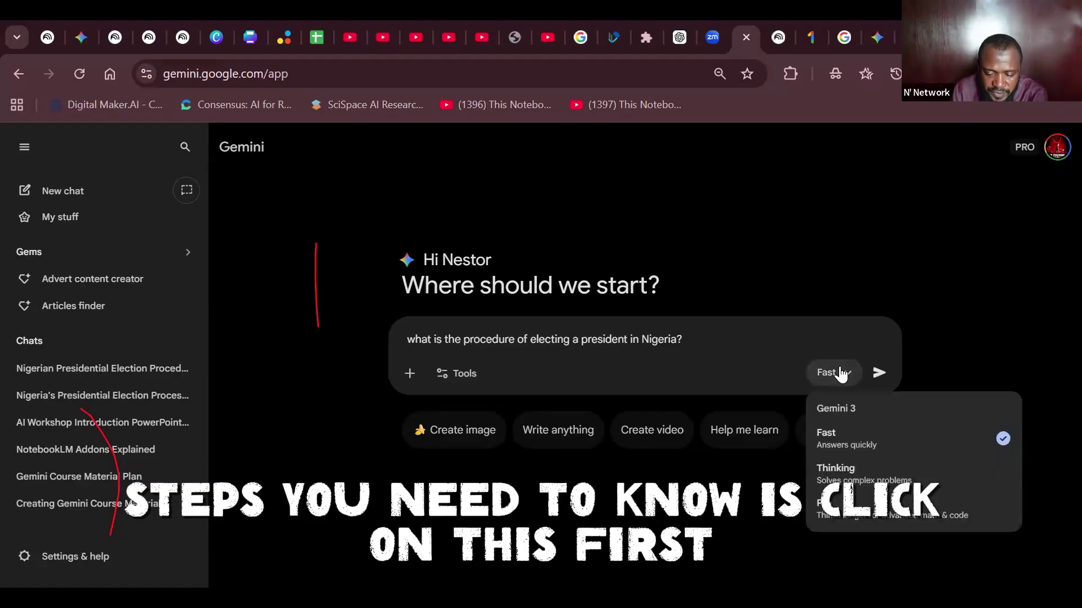
left_click(845, 476)
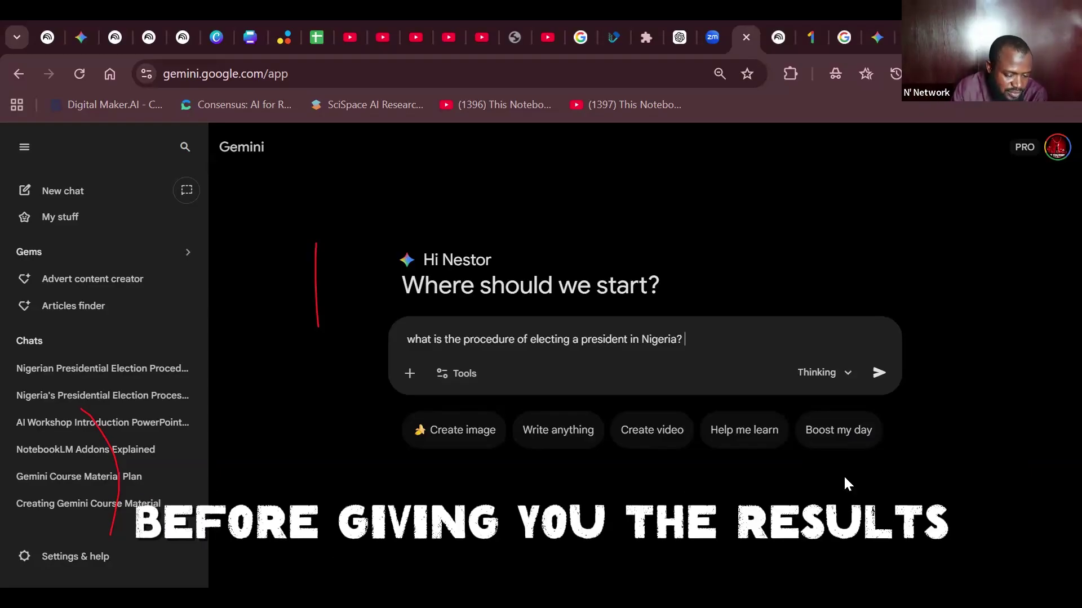
left_click(458, 375)
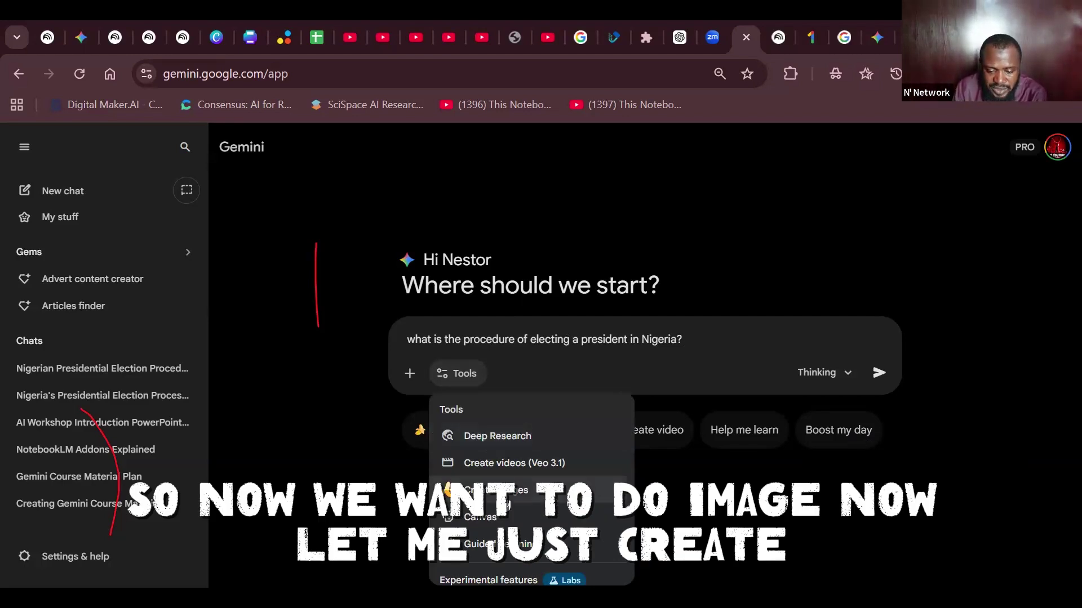
left_click(448, 489)
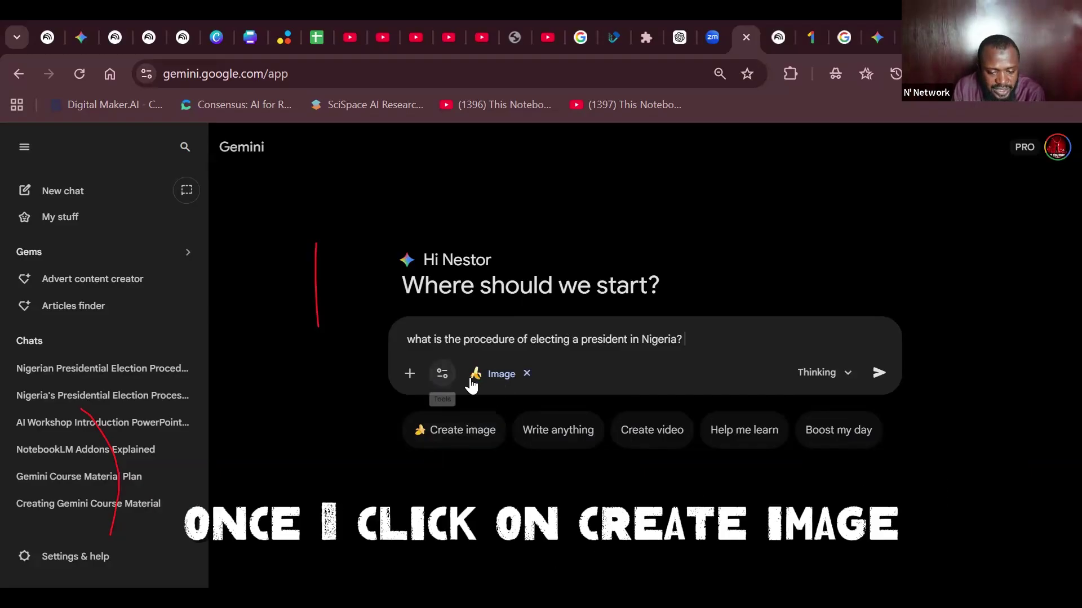
left_click(443, 374)
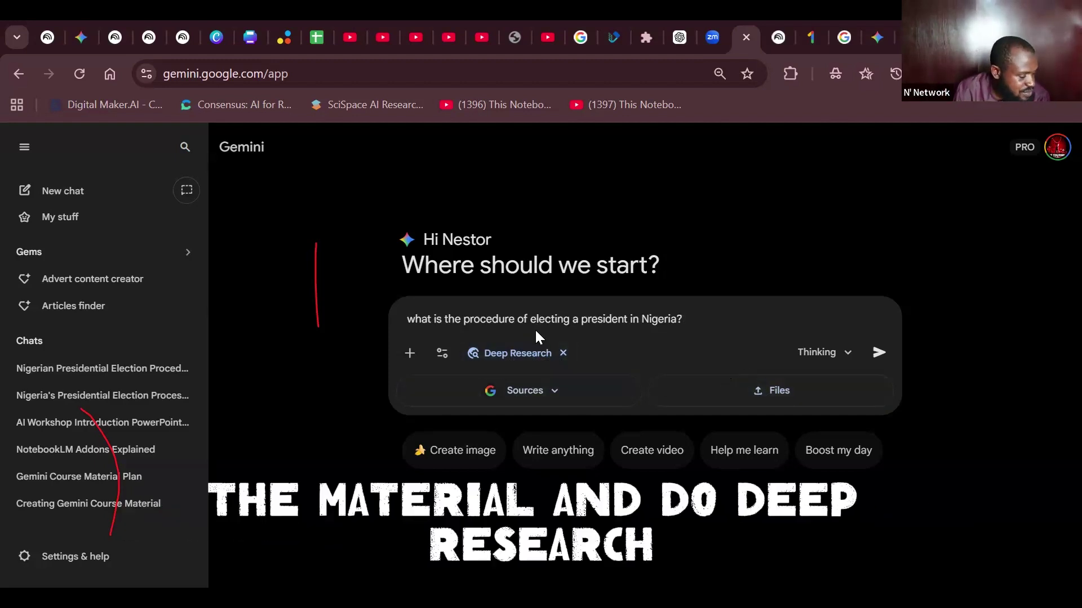
left_click(563, 353)
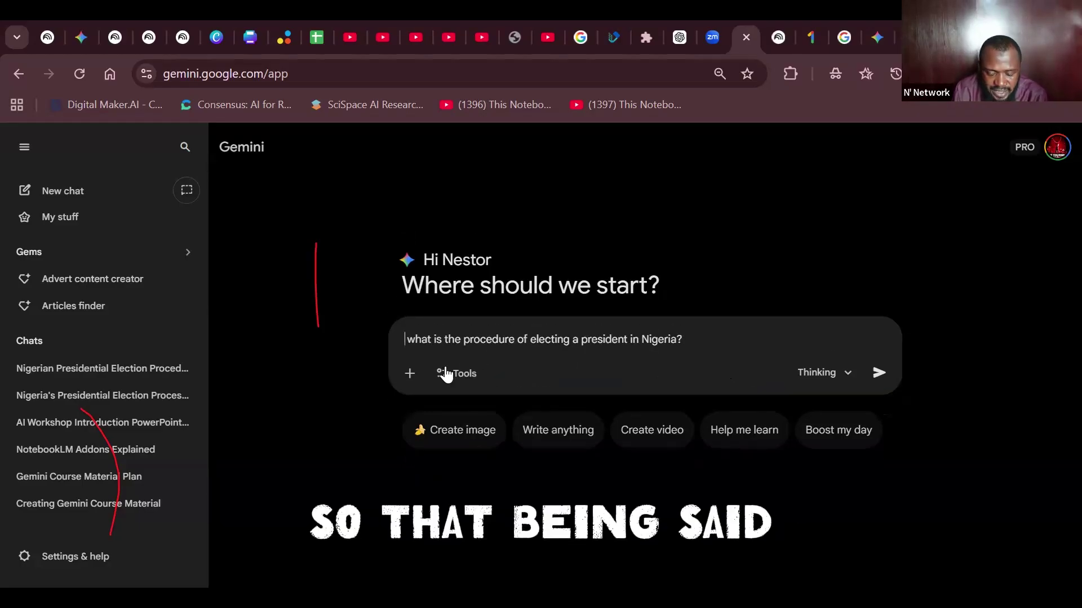
Turn on the image creation tool for the presidential election question and submit the prompt
left_click(446, 373)
left_click(484, 490)
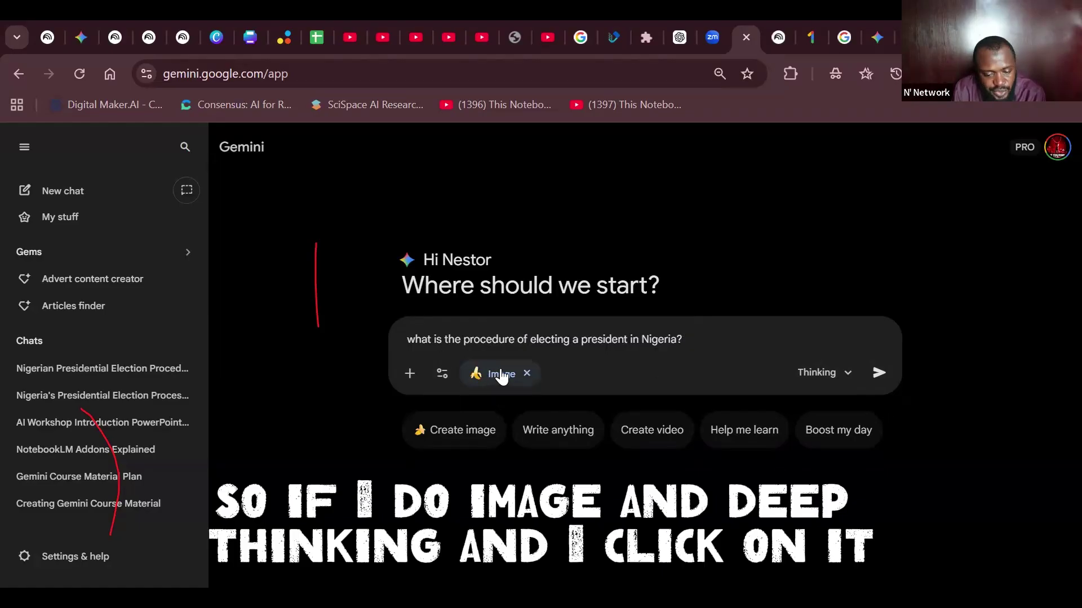
left_click(879, 373)
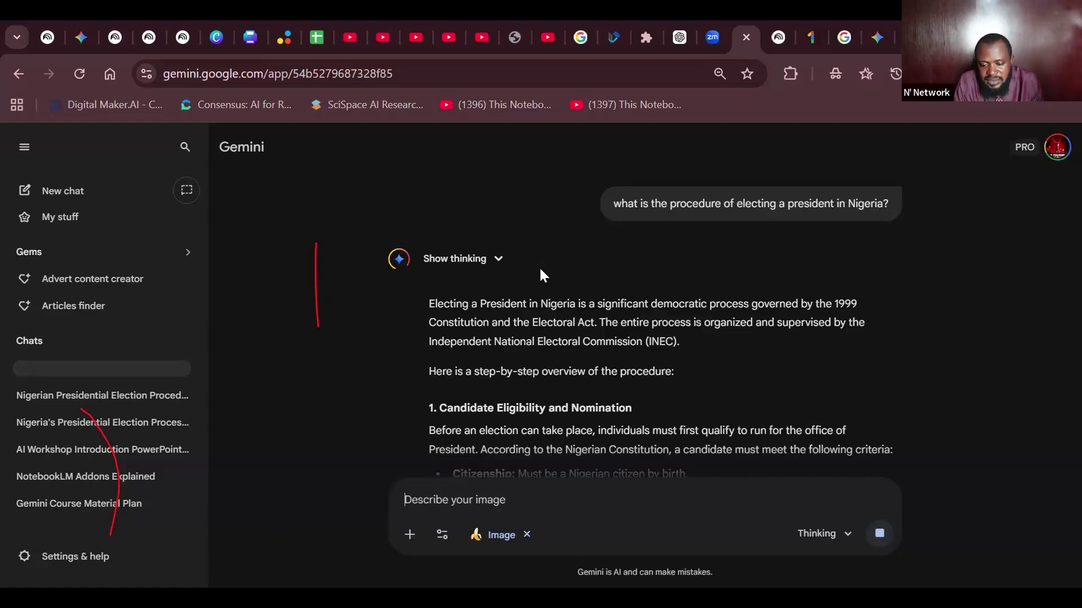
Skim the answer on electing a Nigerian president from candidate eligibility to the winning criteria, and revisit the result collation section
scroll(539, 266, "down", 5)
scroll(539, 268, "down", 10)
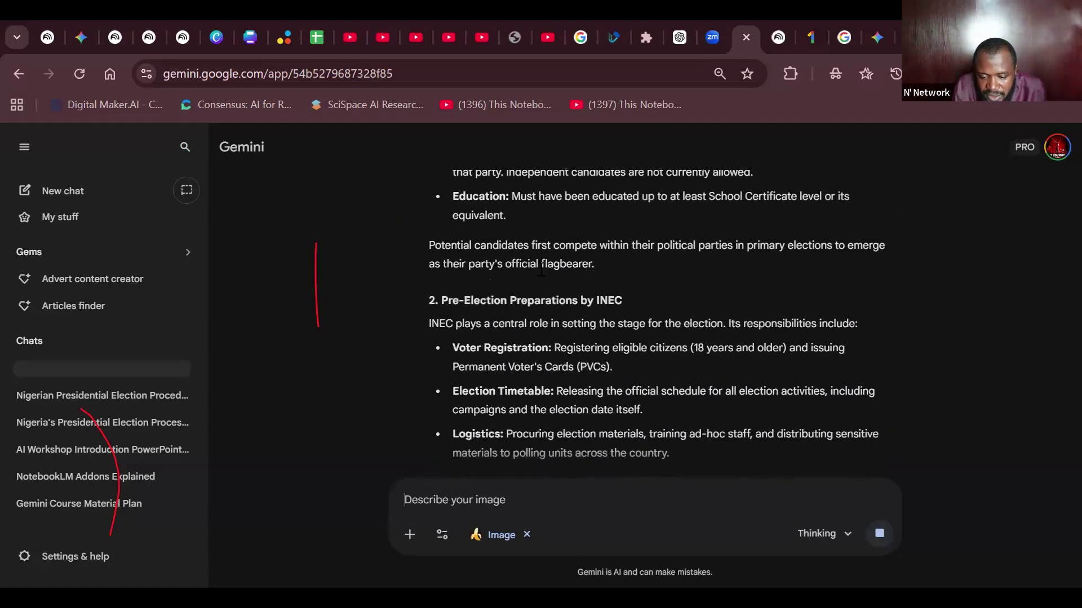
scroll(540, 268, "down", 6)
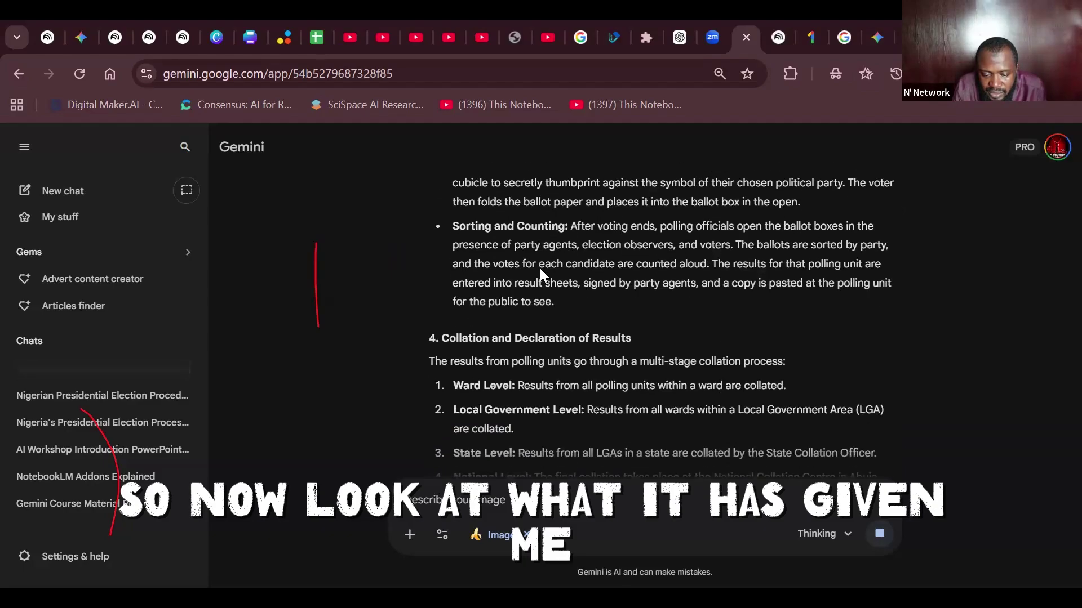
scroll(539, 268, "down", 3)
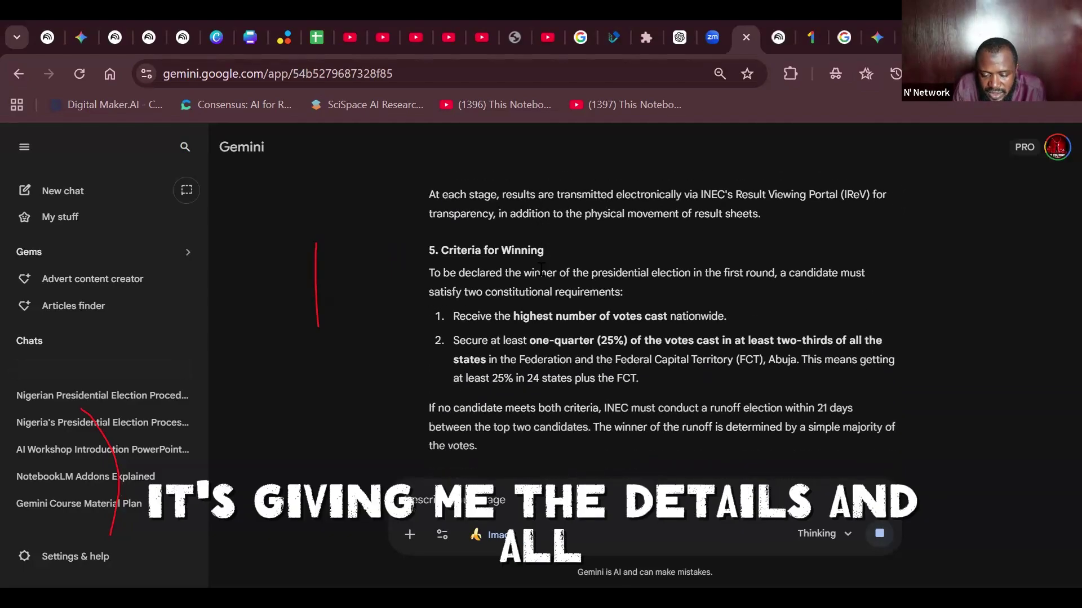
scroll(539, 269, "down", 3)
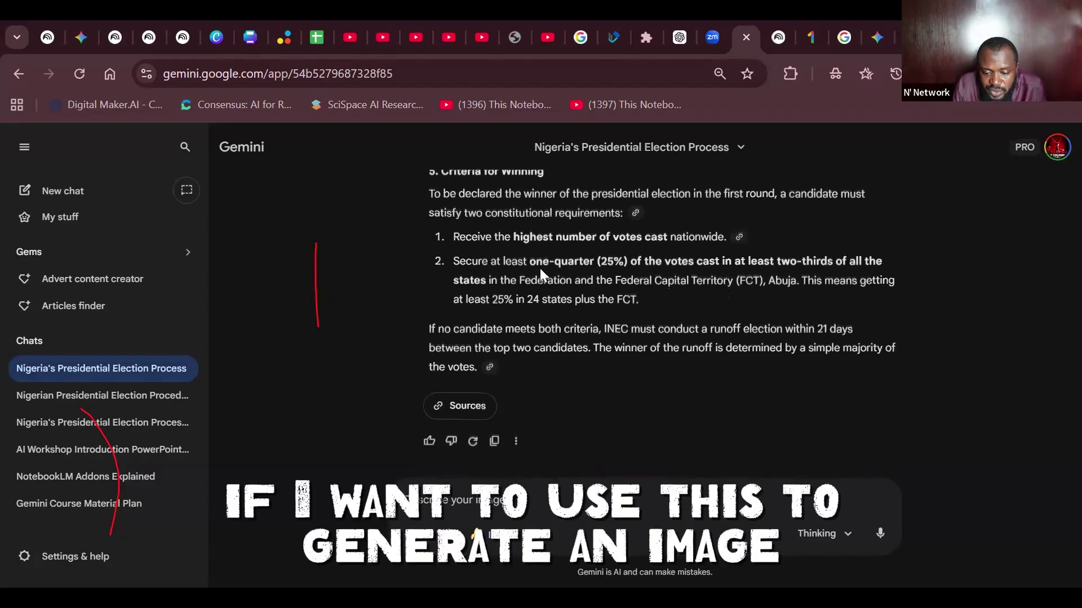
scroll(539, 268, "up", 15)
scroll(539, 268, "up", 1)
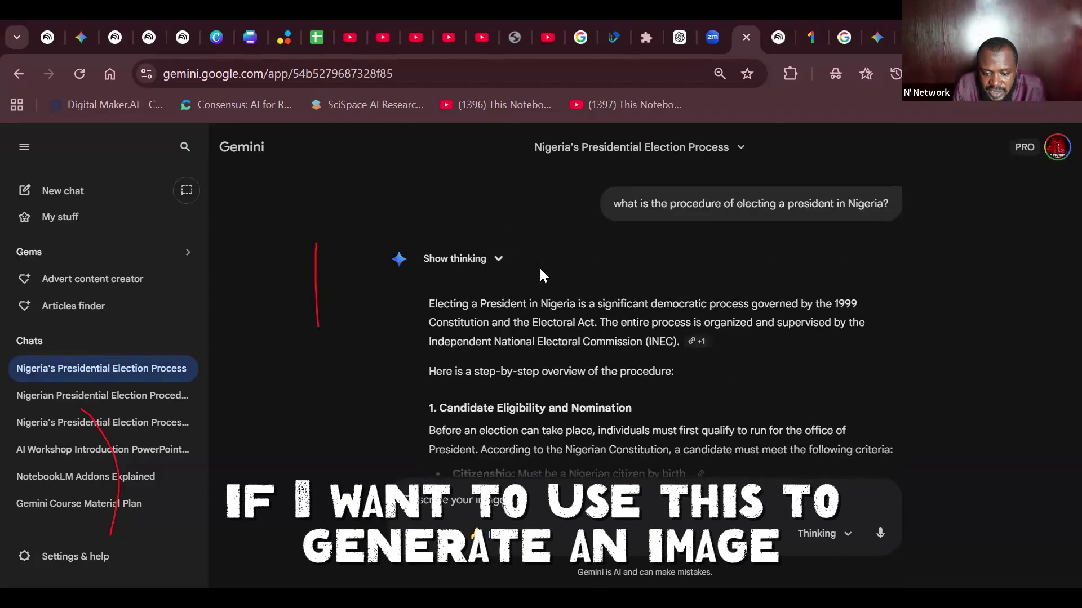
scroll(540, 268, "down", 10)
scroll(539, 268, "down", 8)
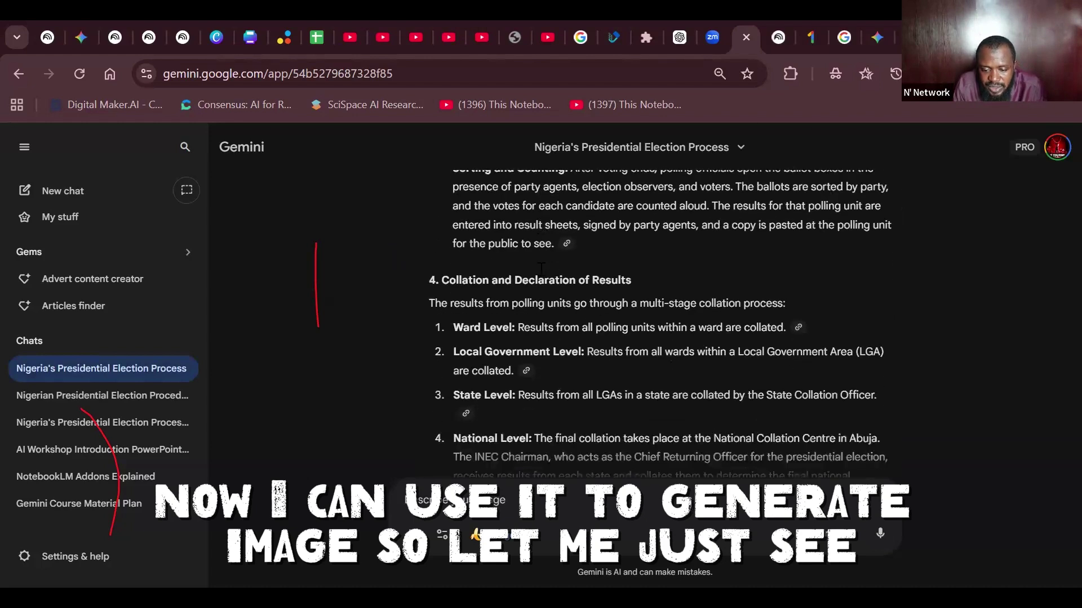
Submit the image prompt "Create an image expalnation for me" in the election process chat
type("Cre")
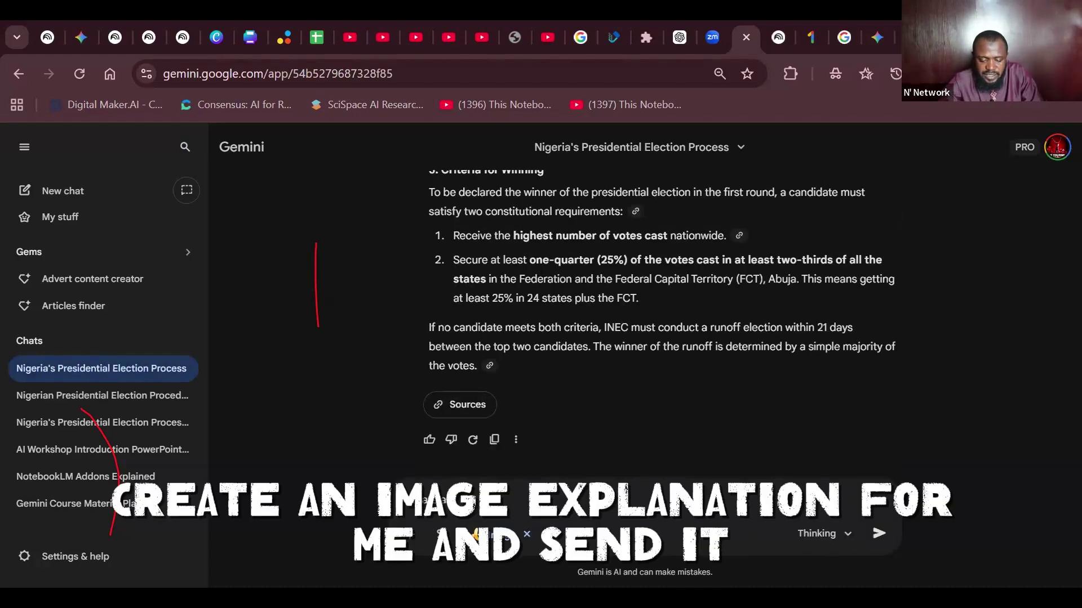
type("ate an image ex")
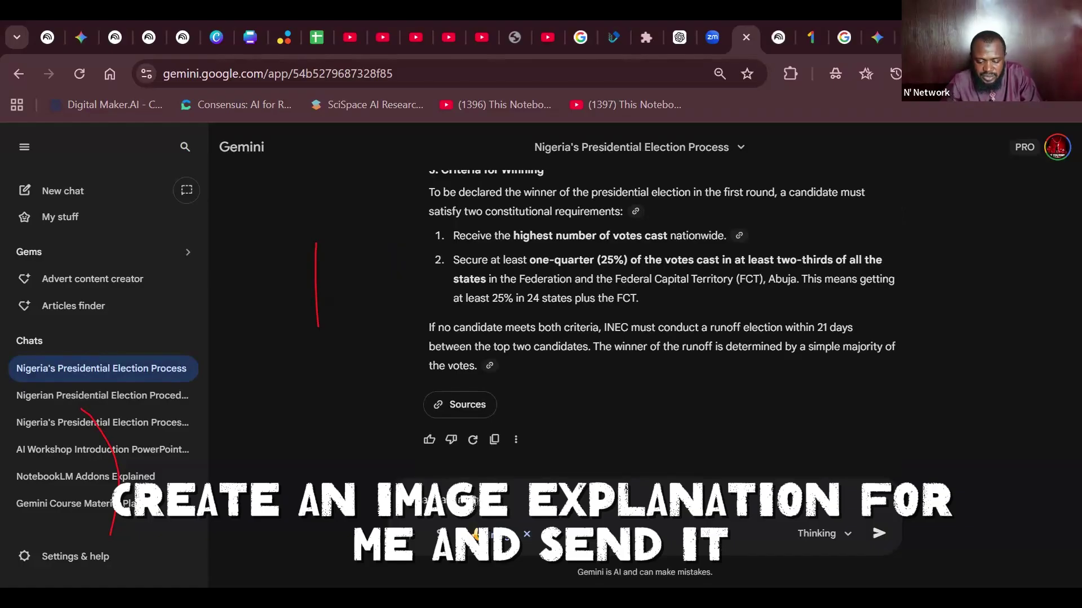
type("palnation for me")
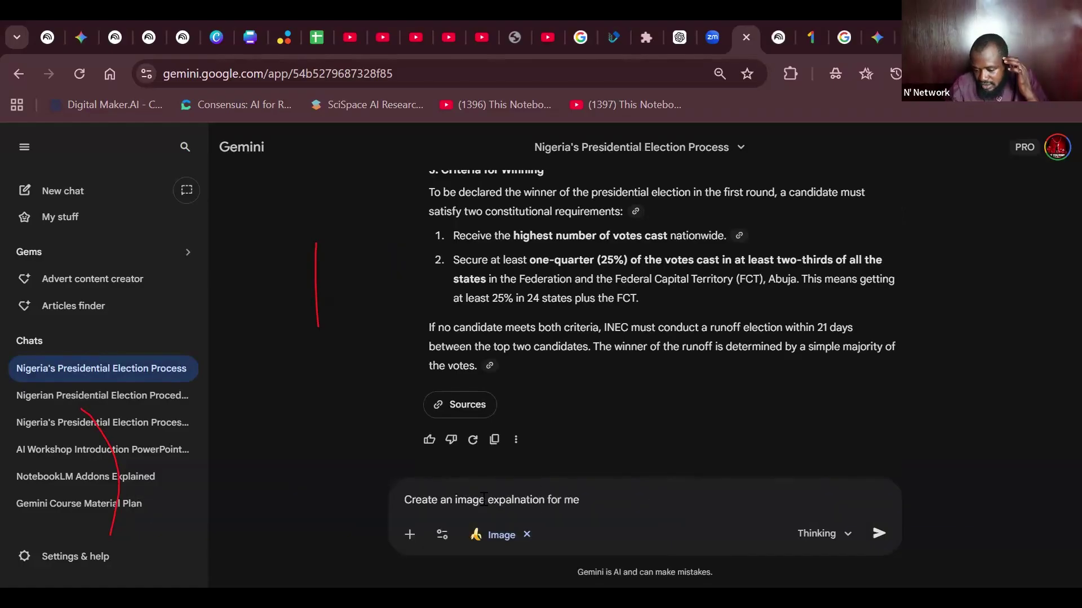
key("Return")
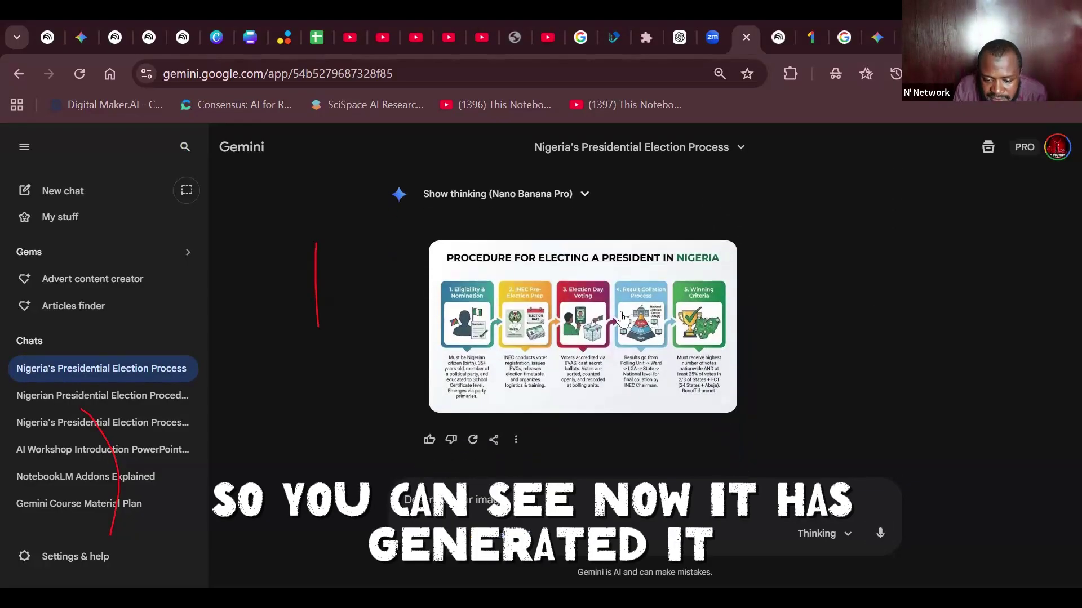
Enlarge the generated election procedure image, download it as a PNG and open the downloaded file
left_click(621, 311)
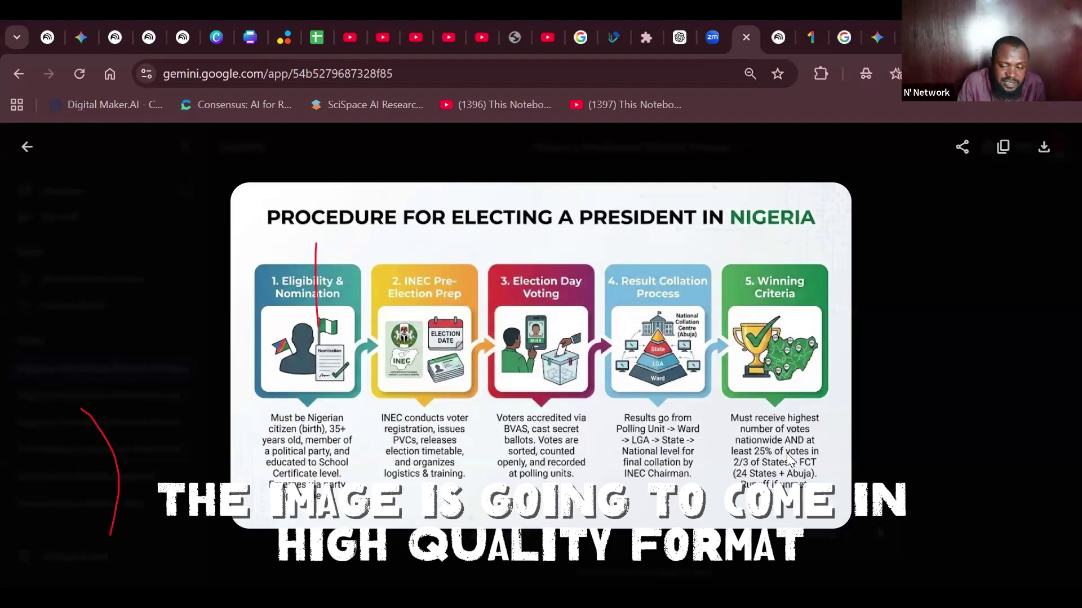
left_click(1057, 149)
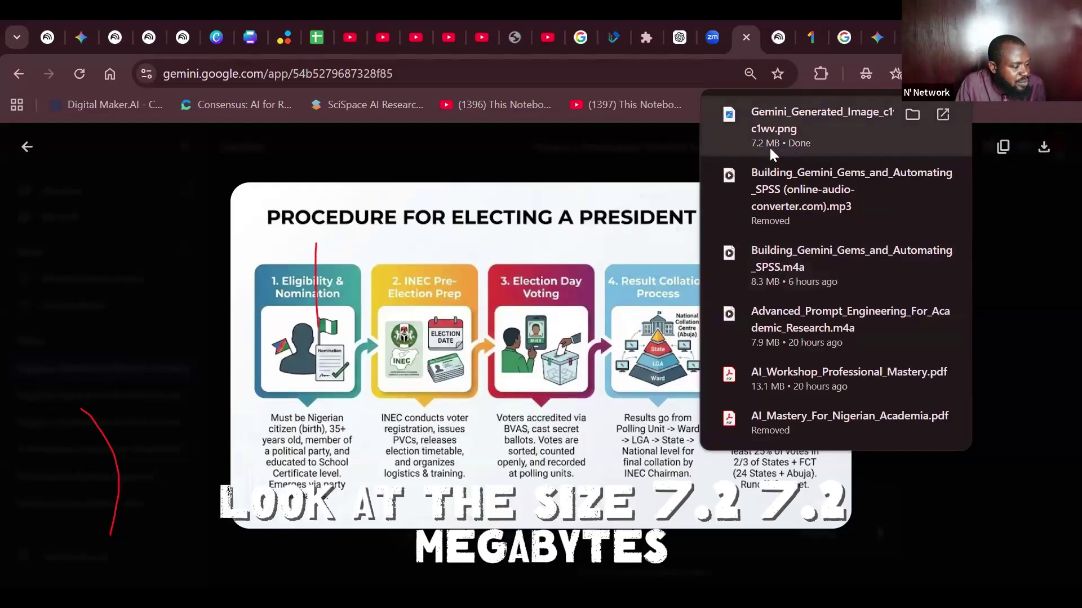
left_click(806, 121)
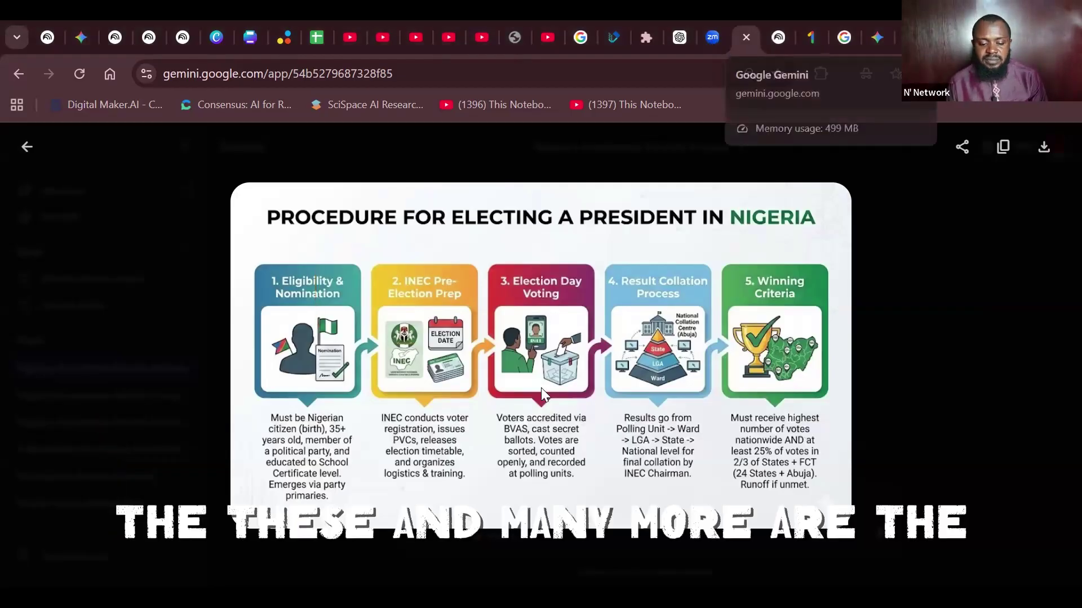
Close the Zoom post-meeting page and leave the enlarged image view to return to the election chat
left_click(712, 39)
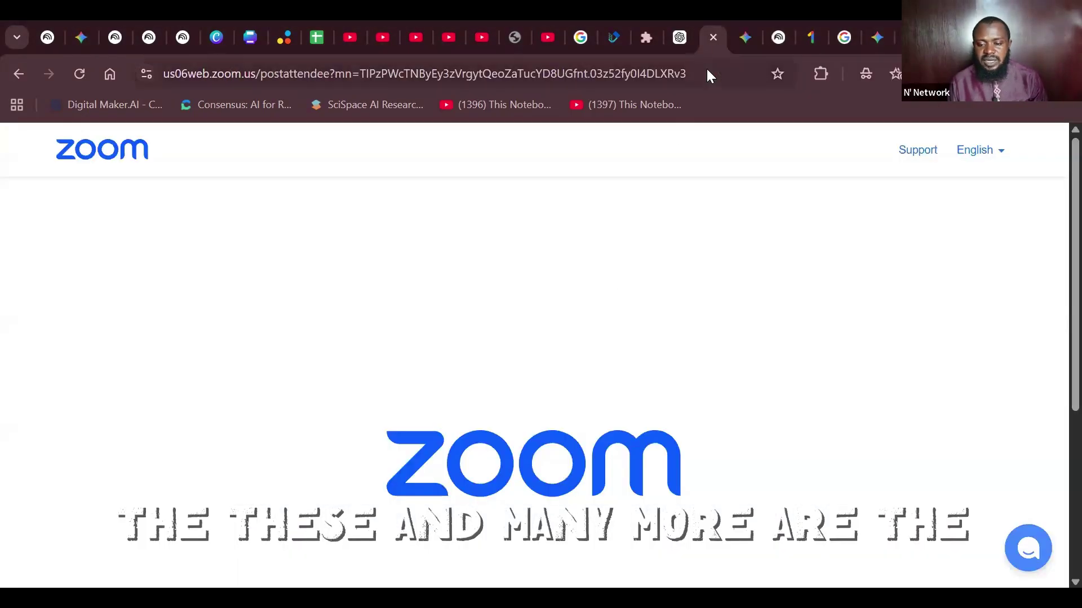
left_click(713, 37)
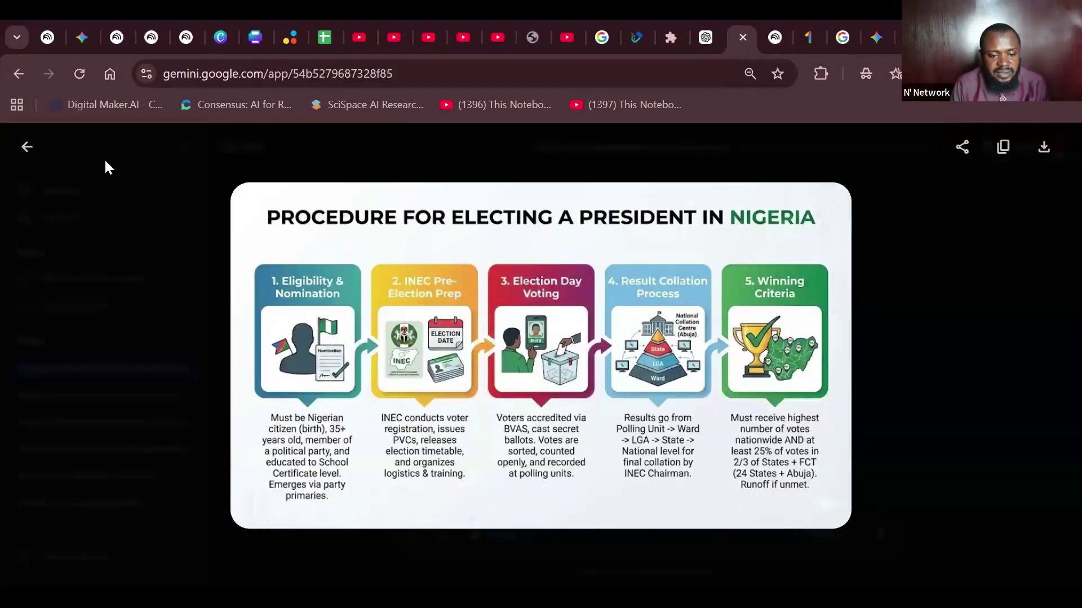
key("Escape")
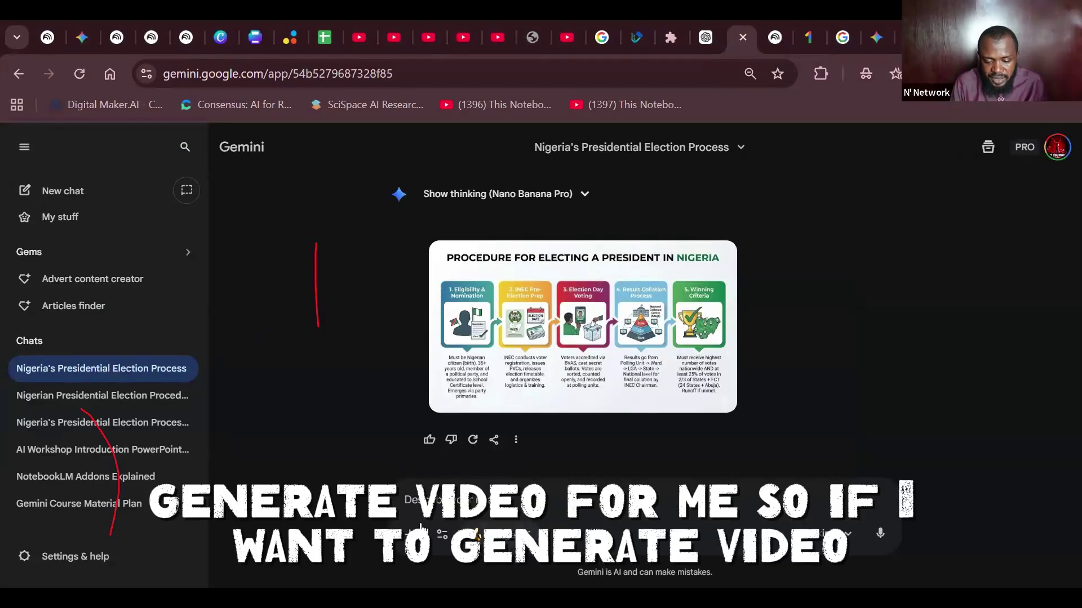
Start a new chat with the Create videos (Veo 3.1) tool
left_click(442, 534)
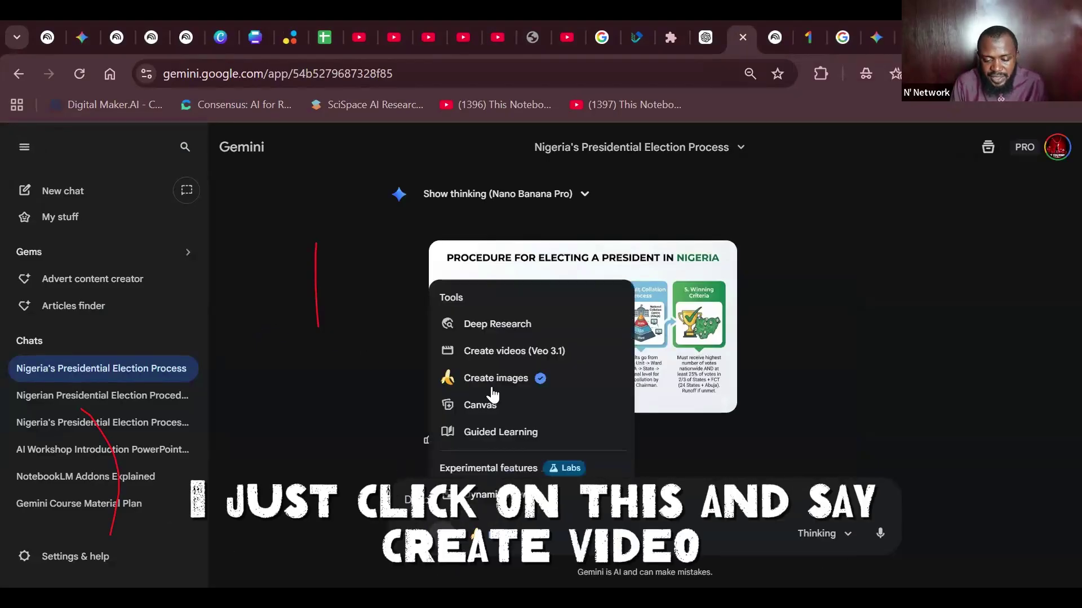
left_click(526, 353)
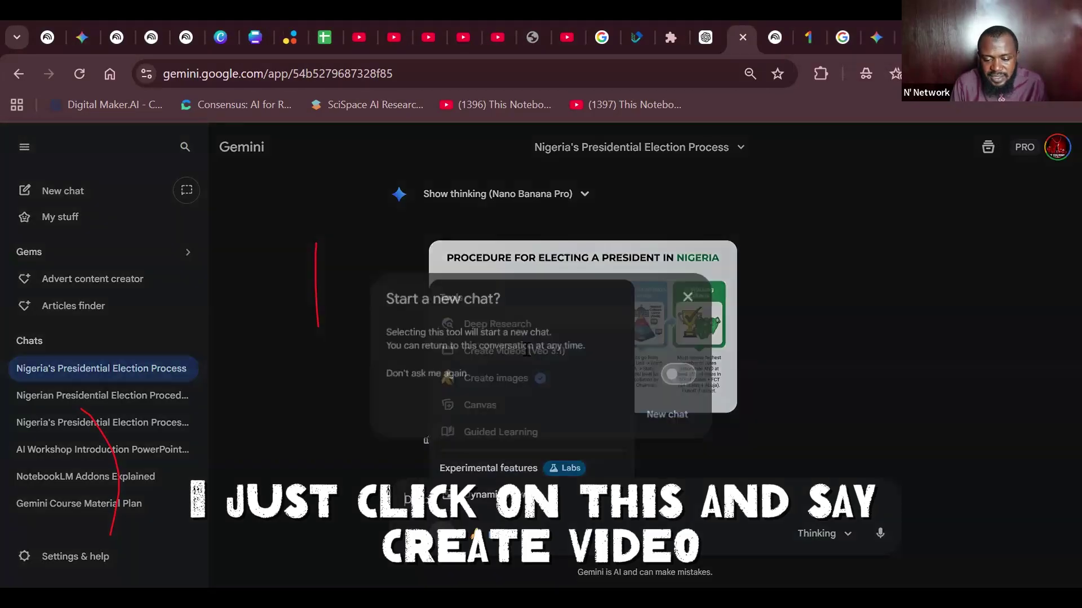
left_click(674, 417)
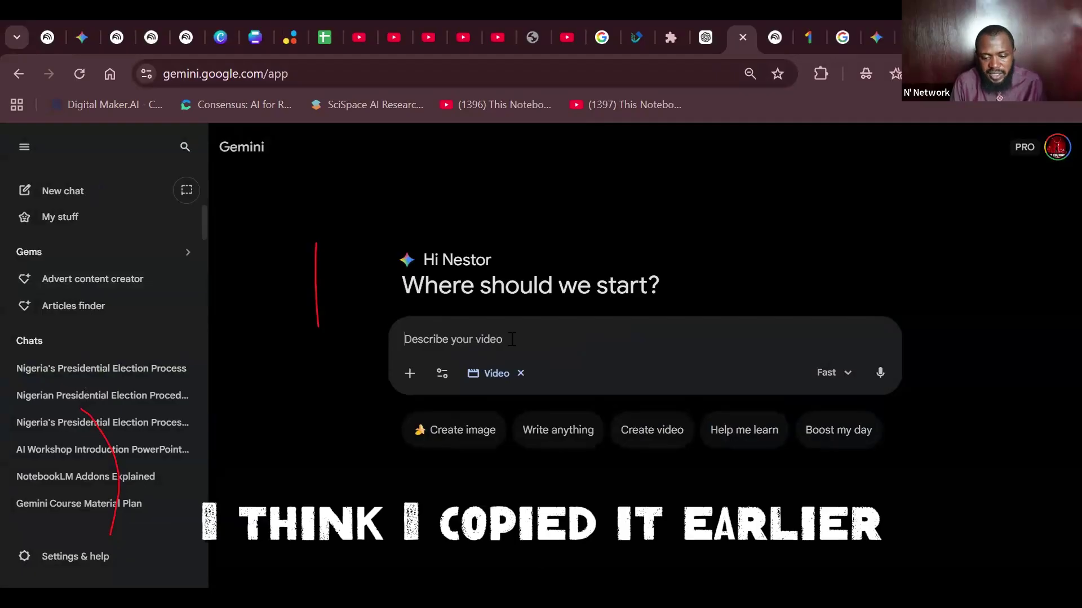
Submit "what is the procedure of electing a president in Nigeria?" as the video prompt using the Thinking model
type("what is the procedure of electing a president in Nigeria?")
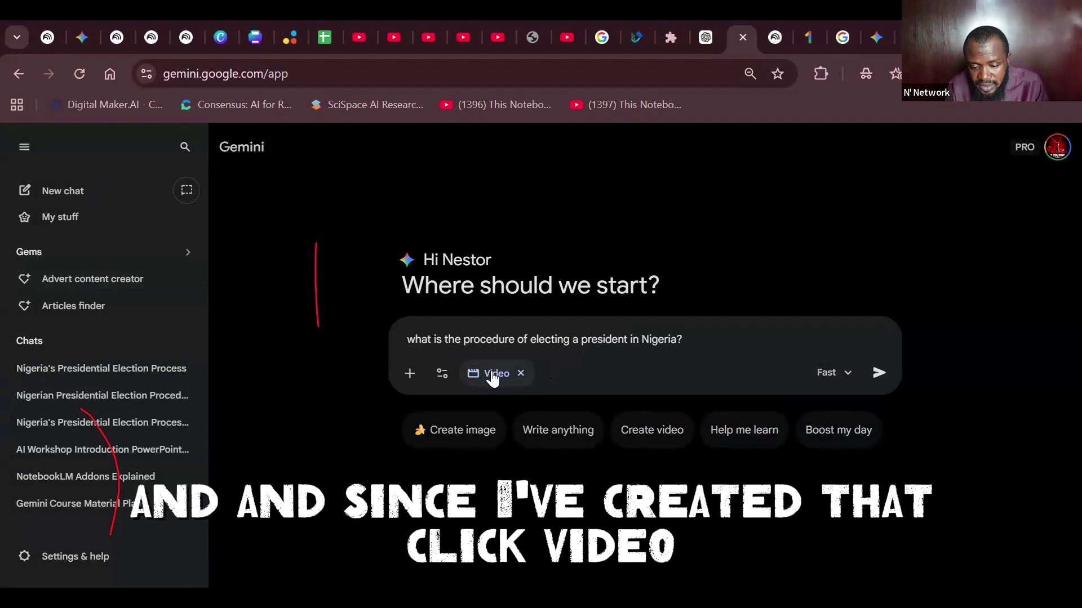
left_click(844, 387)
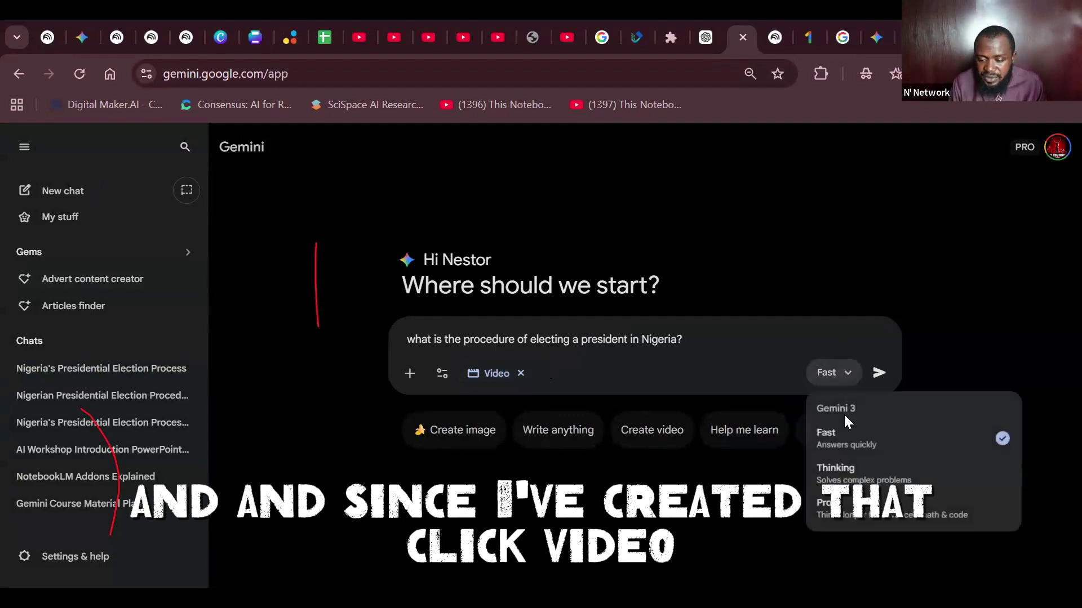
left_click(867, 471)
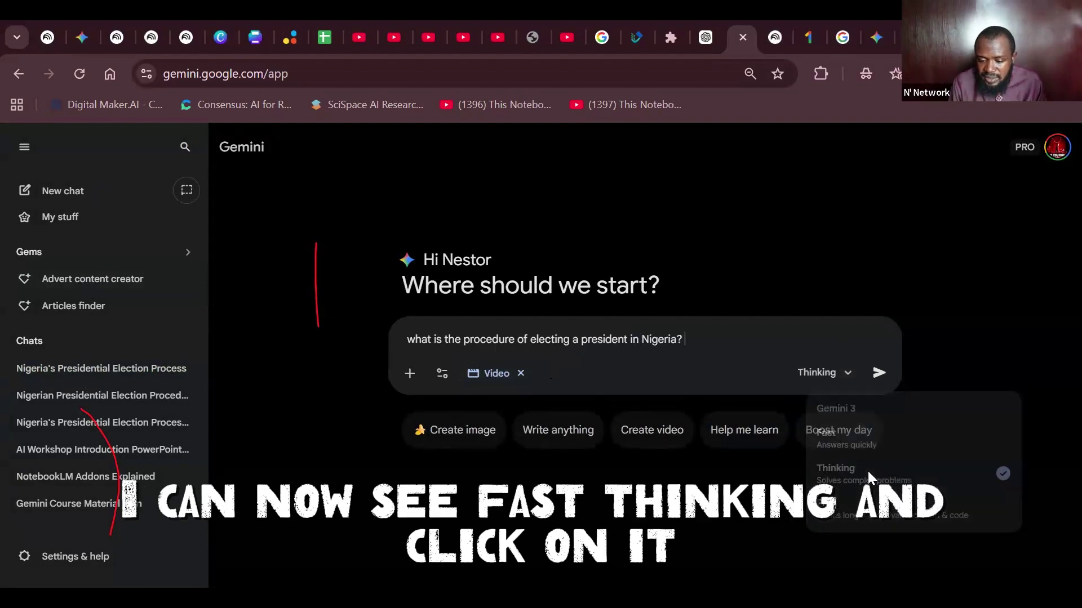
left_click(878, 375)
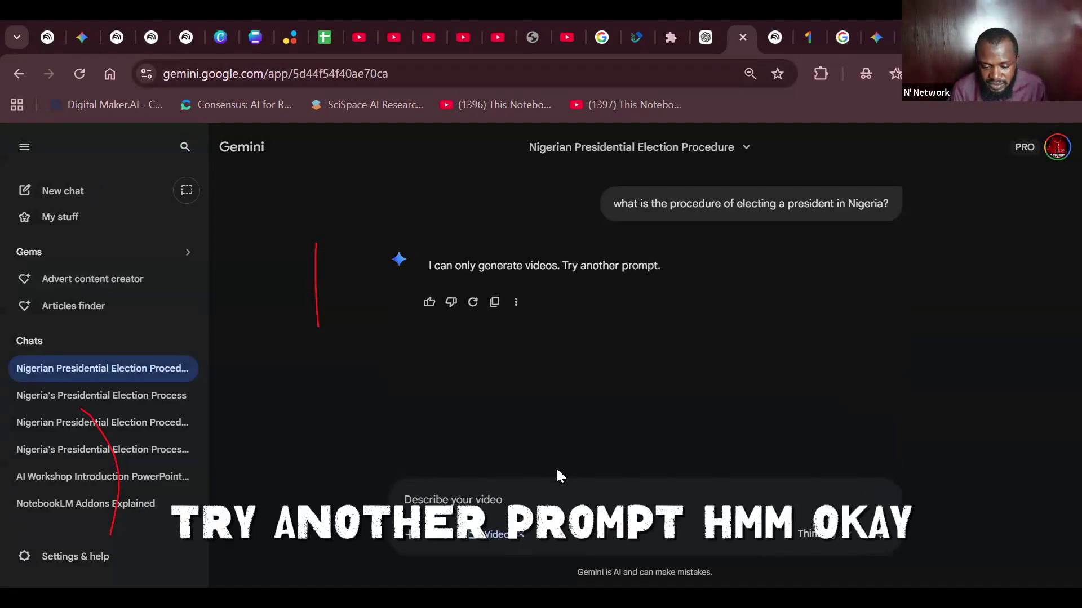
Submit the reworded video prompt "generate a video of the procedure of electing a president in Nigeria?"
type("what is the procedure of electing a president in Nigeria?")
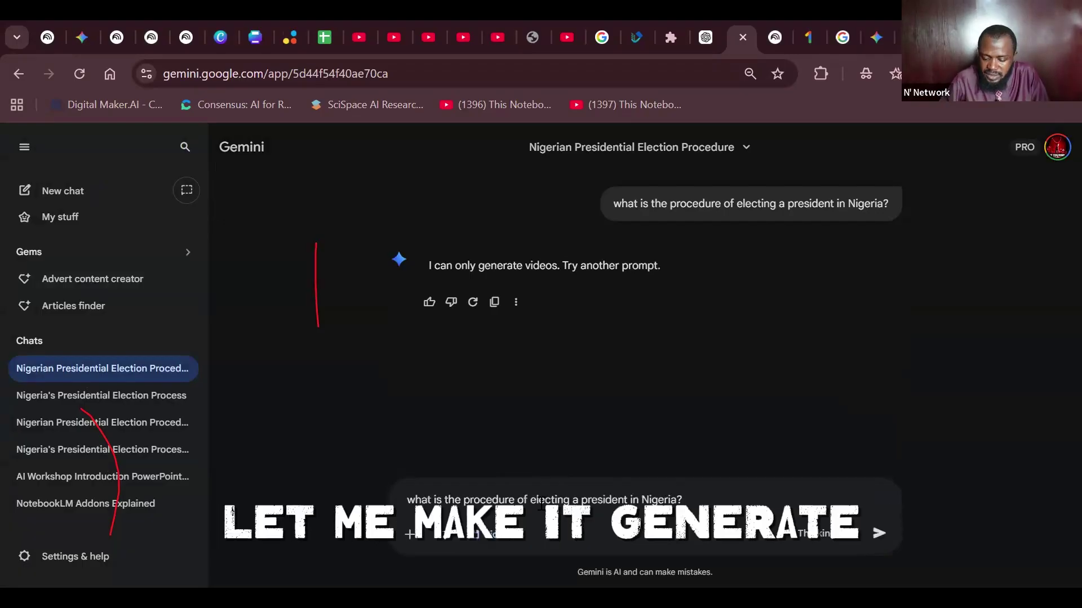
key("Home")
key("ctrl+shift+Right")
key("ctrl+shift+Right")
type("generate")
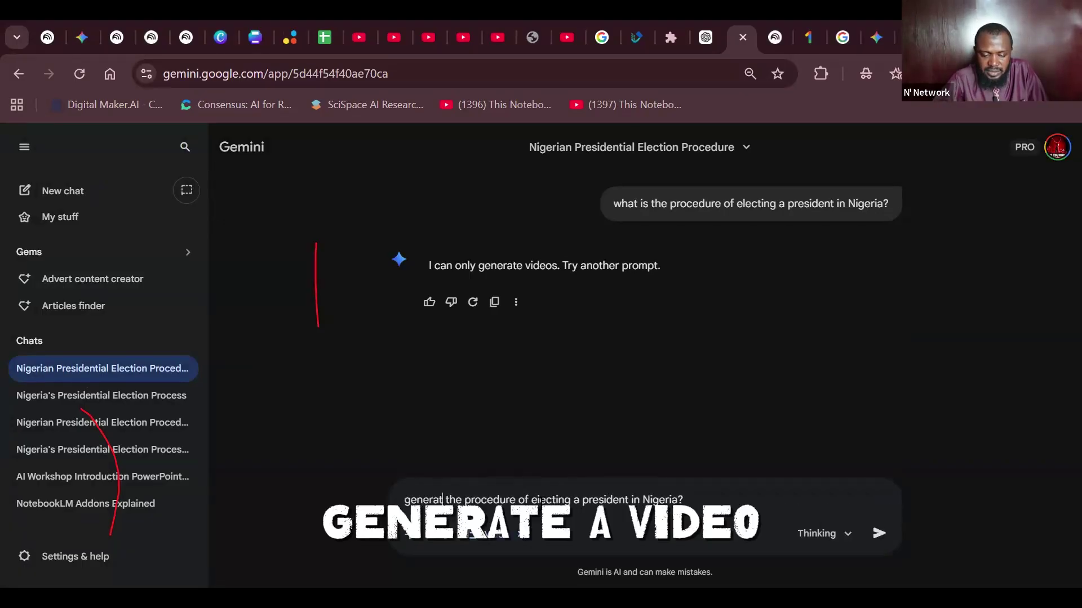
type(" a video of")
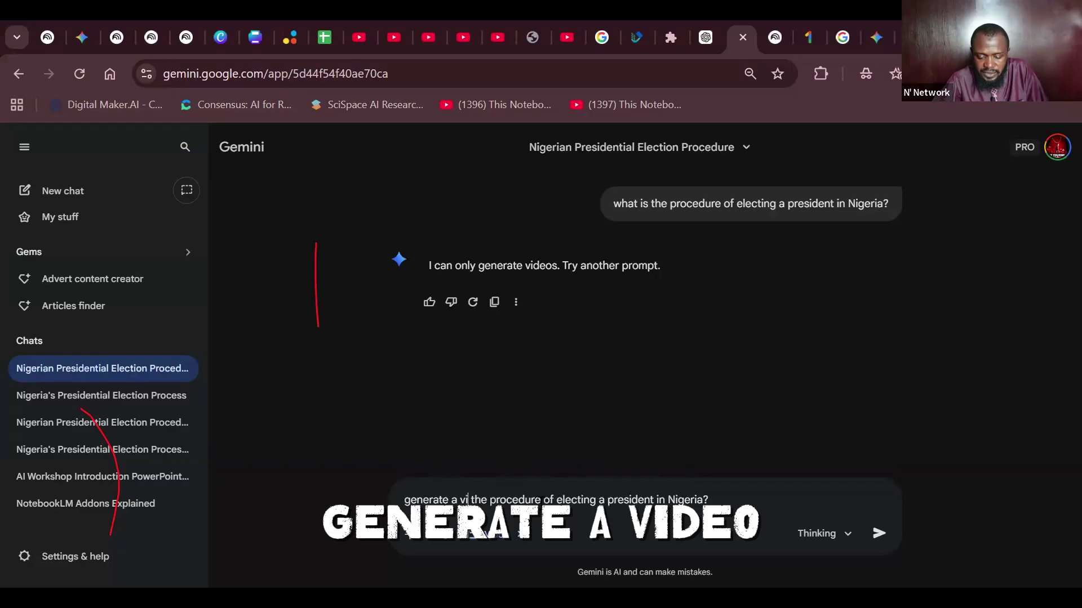
type(" th")
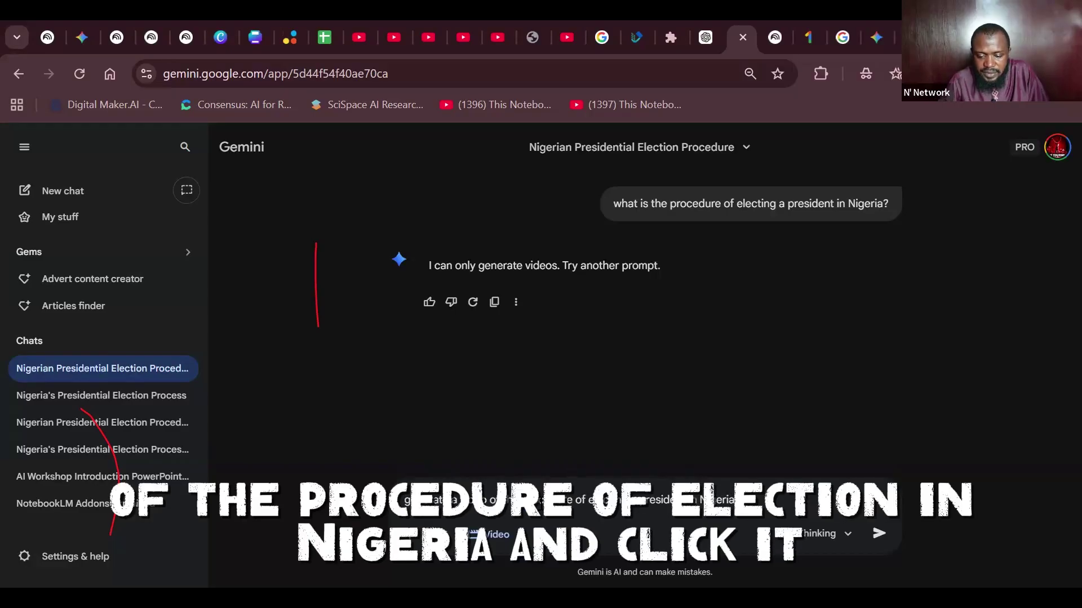
left_click(877, 535)
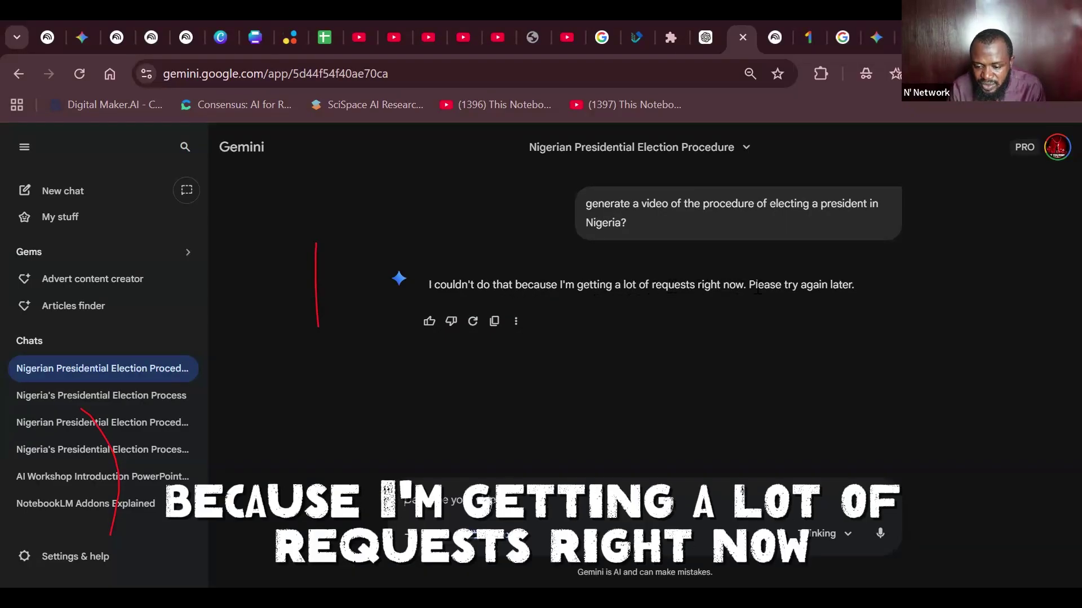
Send "try again" in the chat to repeat the video generation request
scroll(613, 341, "up", 1)
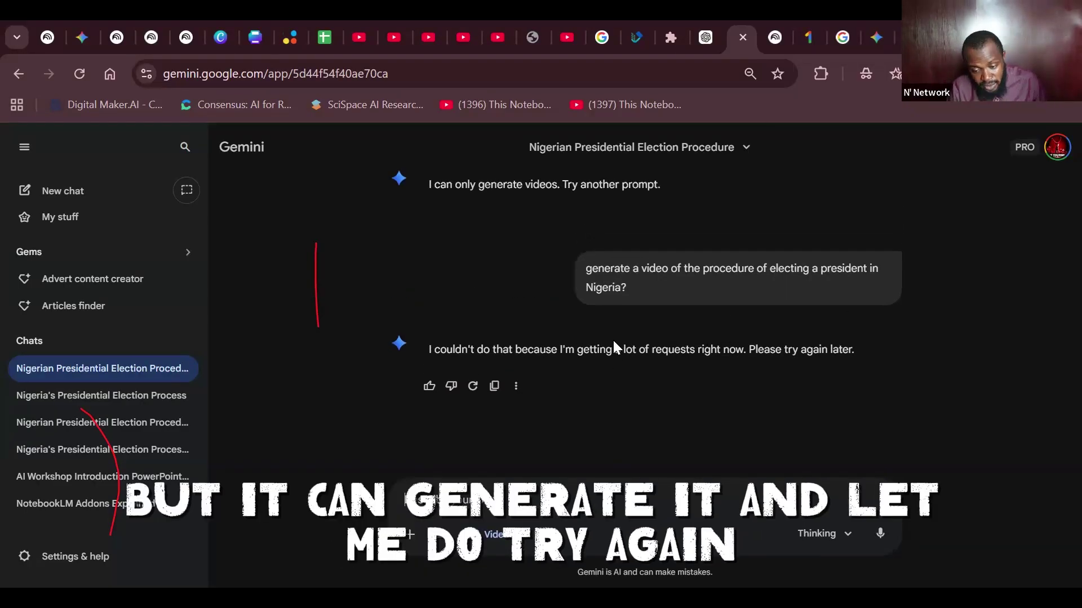
left_click(505, 500)
type("tr")
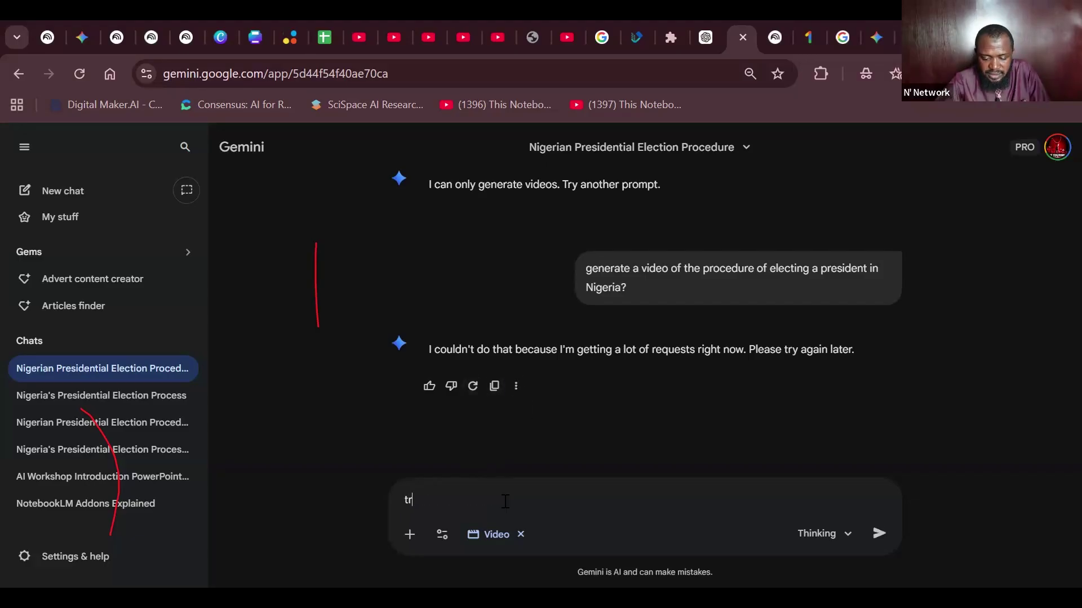
type("y aga")
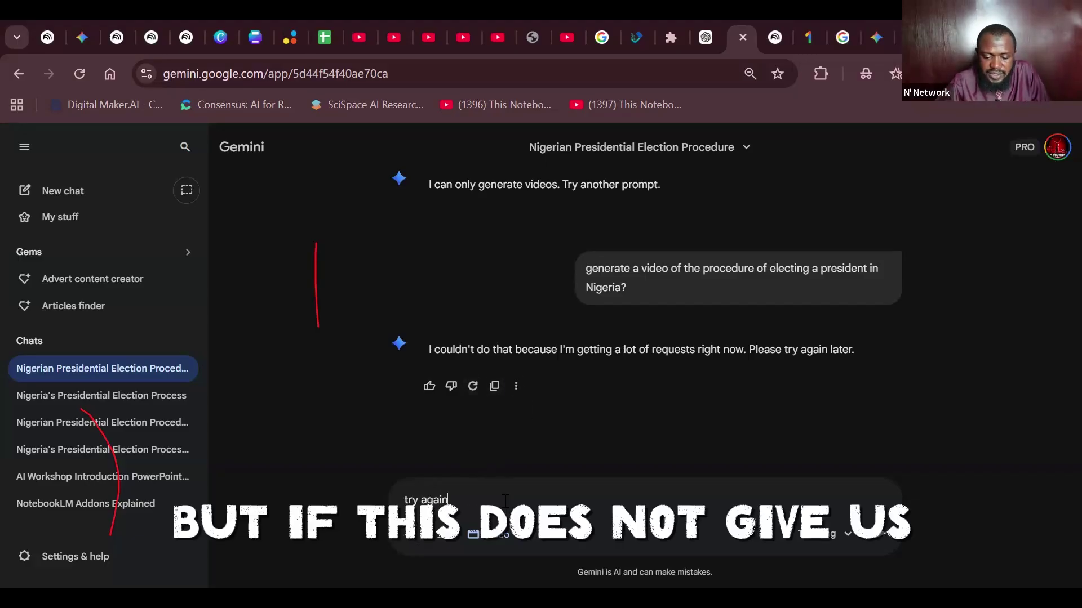
type("in")
key("Return")
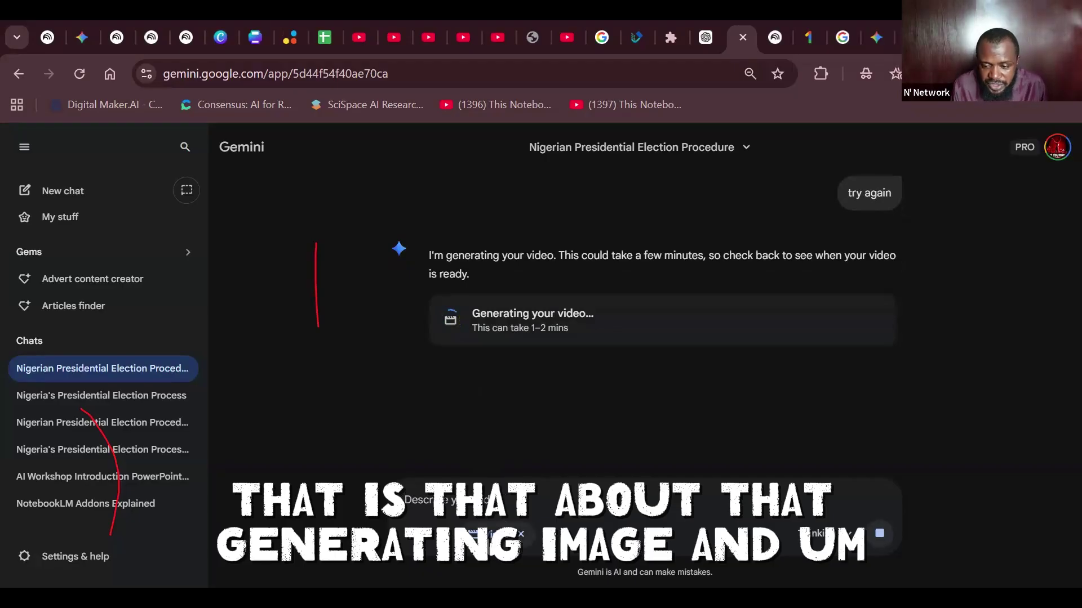
Switch to the browser tab with the shared TAM ExamPortal page and load gemini.google.com/app there instead
left_click(448, 534)
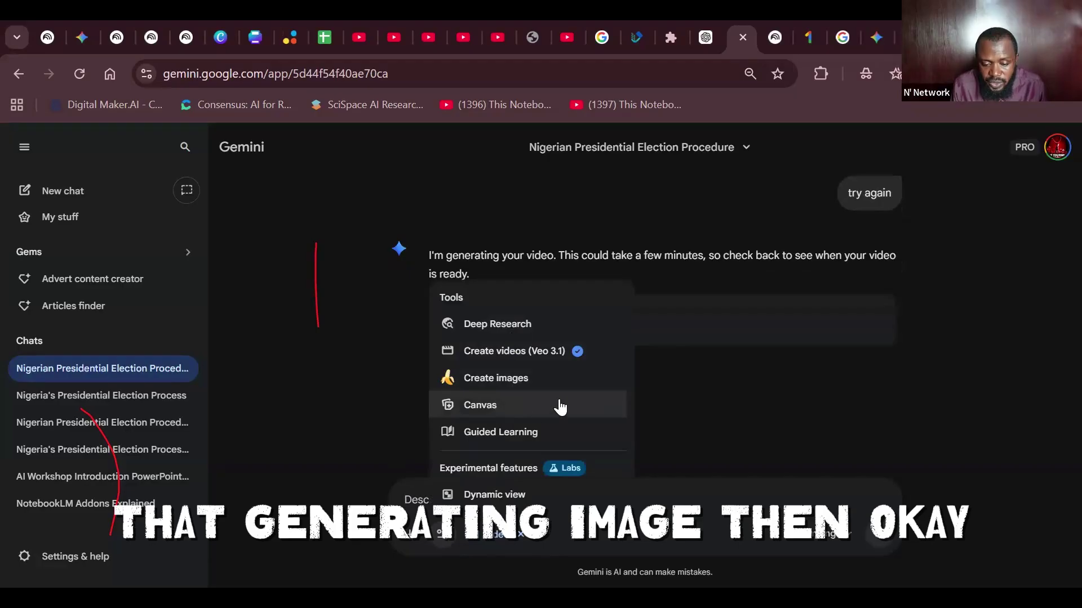
left_click(874, 37)
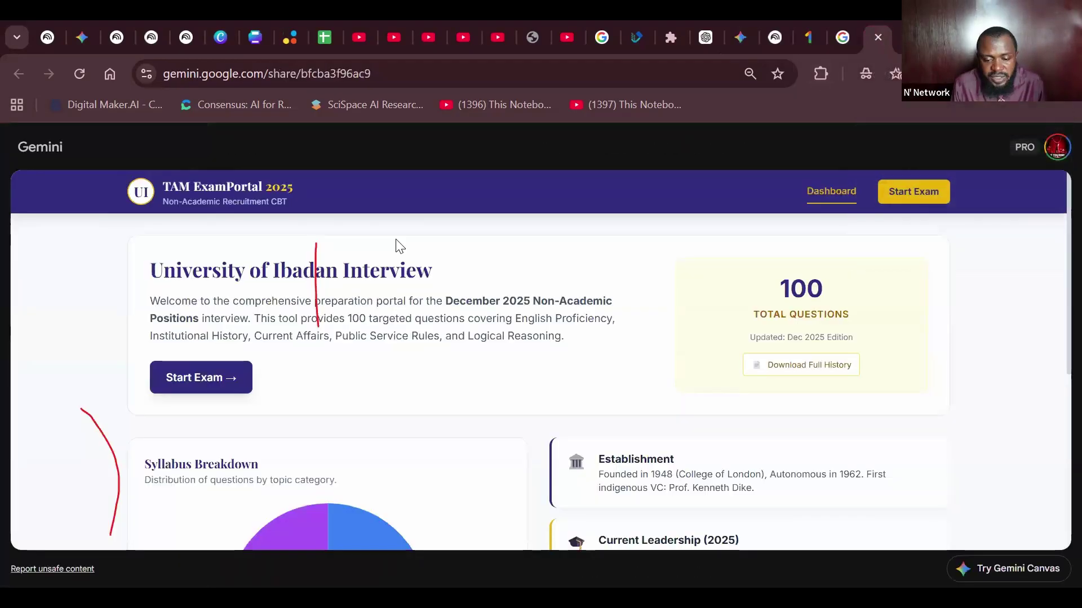
left_click(433, 63)
key("BackSpace")
key("BackSpace")
key("BackSpace")
key("BackSpace")
key("BackSpace")
key("BackSpace")
key("BackSpace")
key("BackSpace")
key("BackSpace")
key("BackSpace")
key("BackSpace")
key("BackSpace")
key("BackSpace")
key("BackSpace")
key("BackSpace")
key("BackSpace")
key("BackSpace")
key("BackSpace")
key("BackSpace")
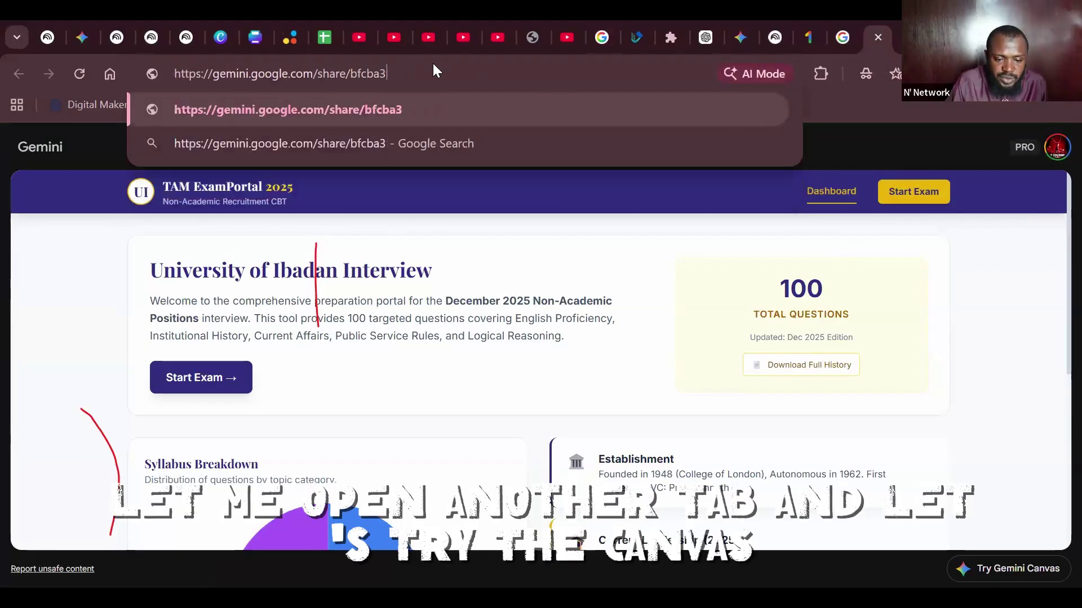
key("Return")
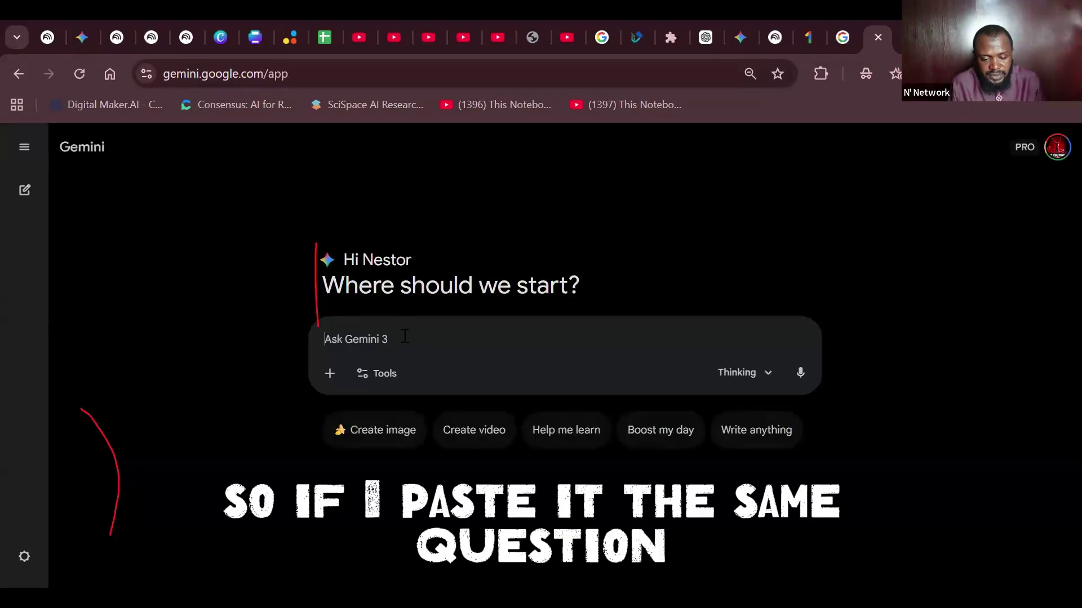
Submit "what is the procedure of electing a president in Nigeria?" with the Canvas tool, and place the cursor at the end of the document's title
type("what is the procedure of electing a president in Nigeria?")
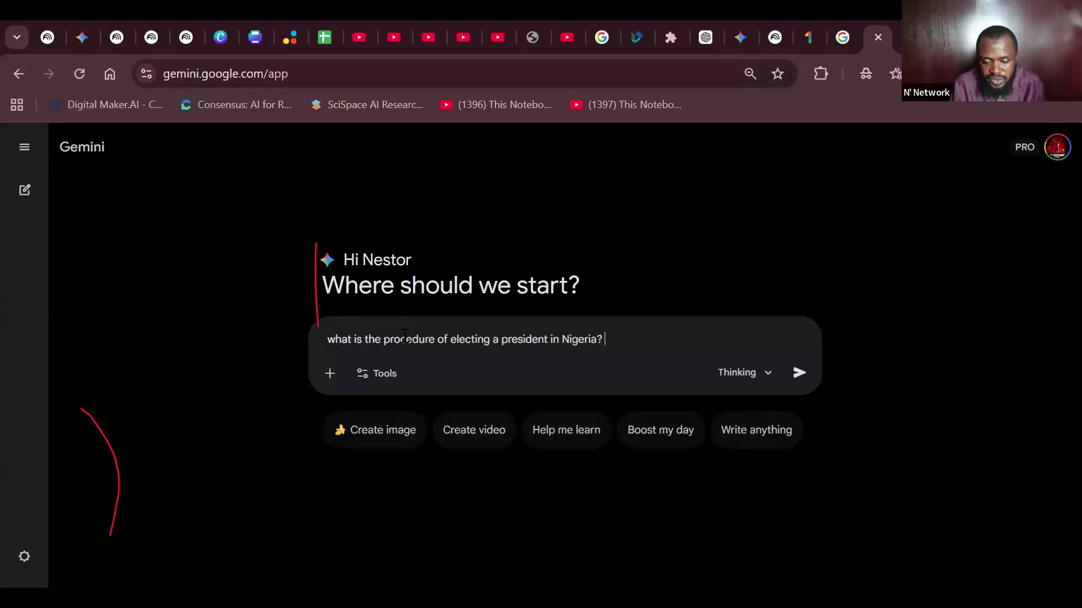
left_click(365, 373)
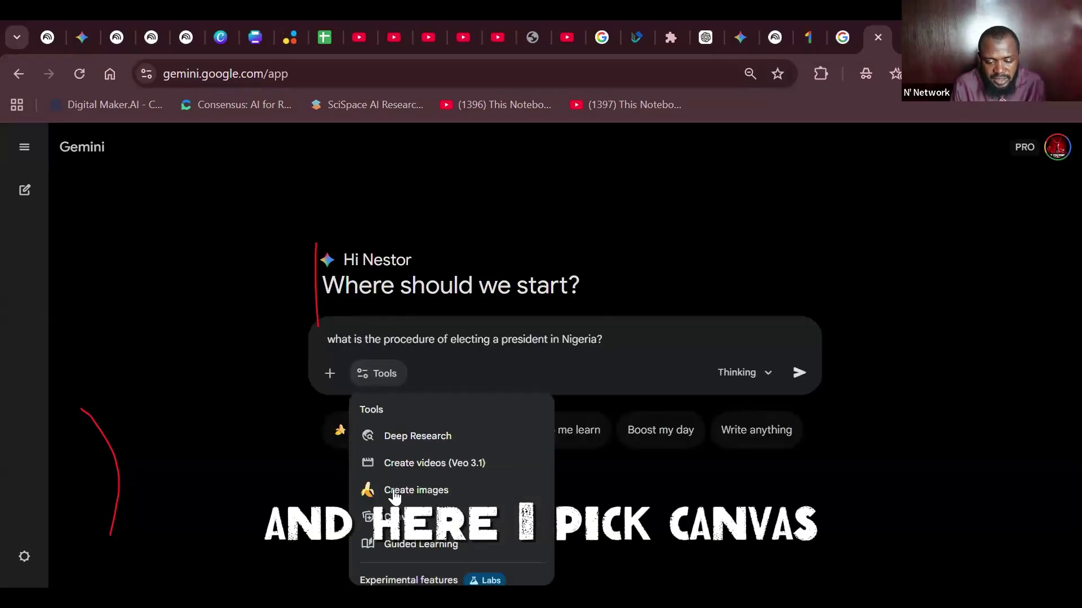
left_click(406, 521)
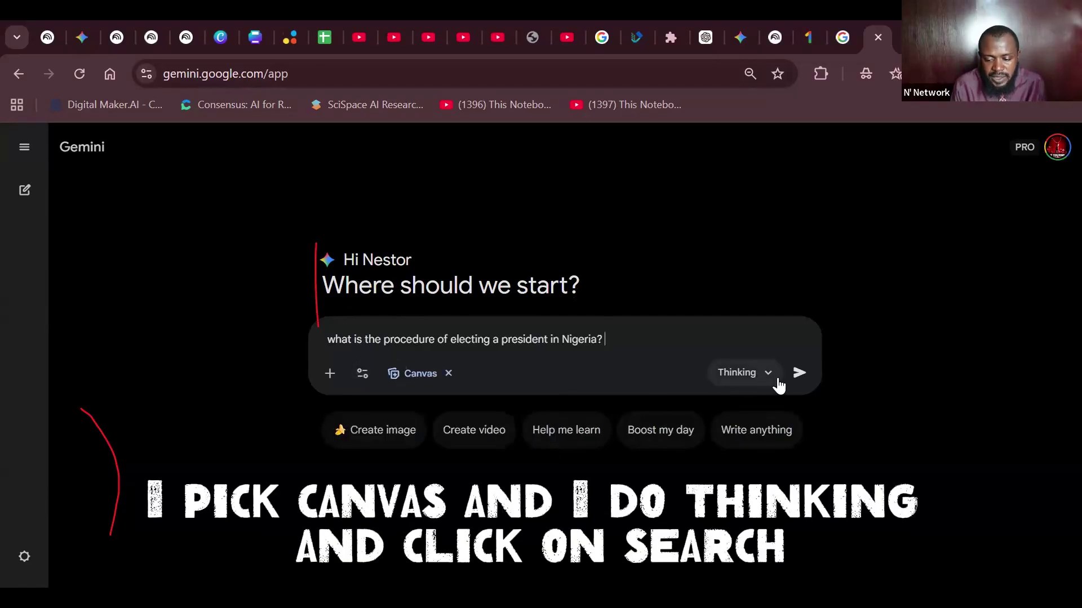
left_click(800, 375)
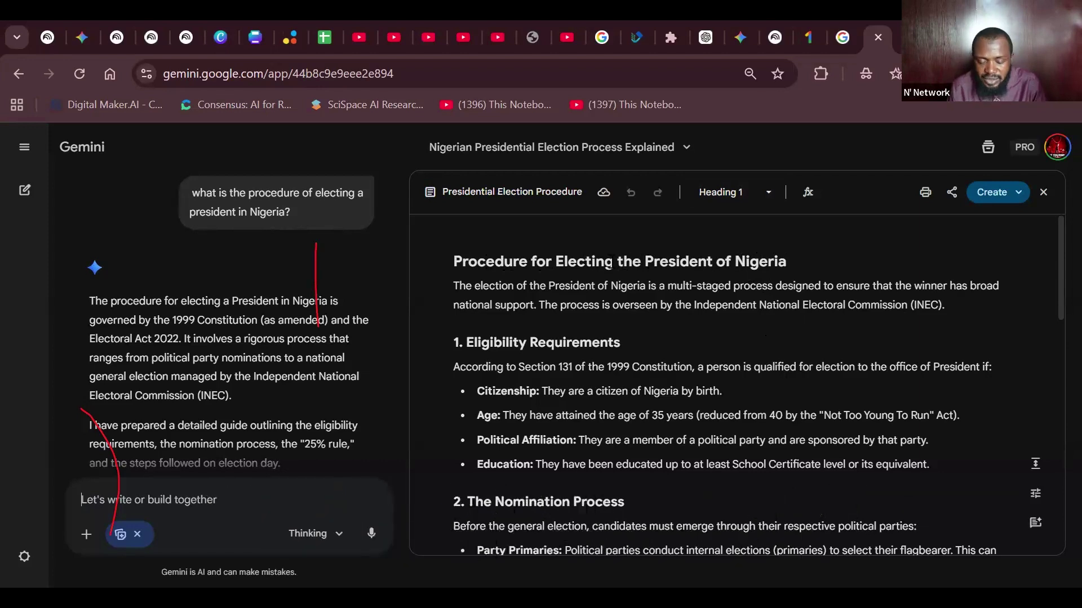
left_click(791, 261)
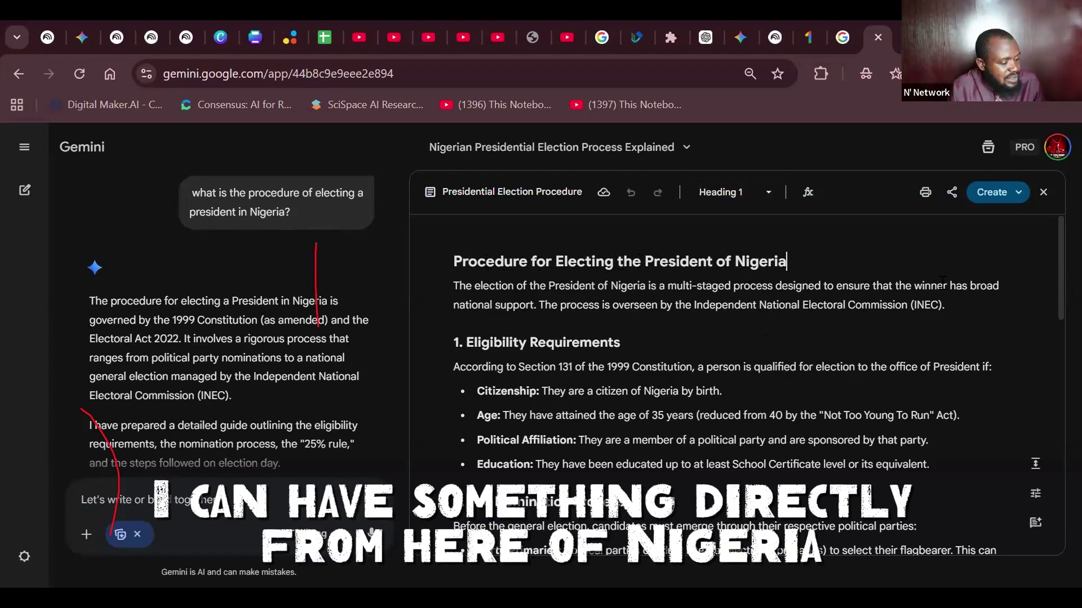
Append "in Nigeria" to the document's title and look through the rest of the text
type("in Ni")
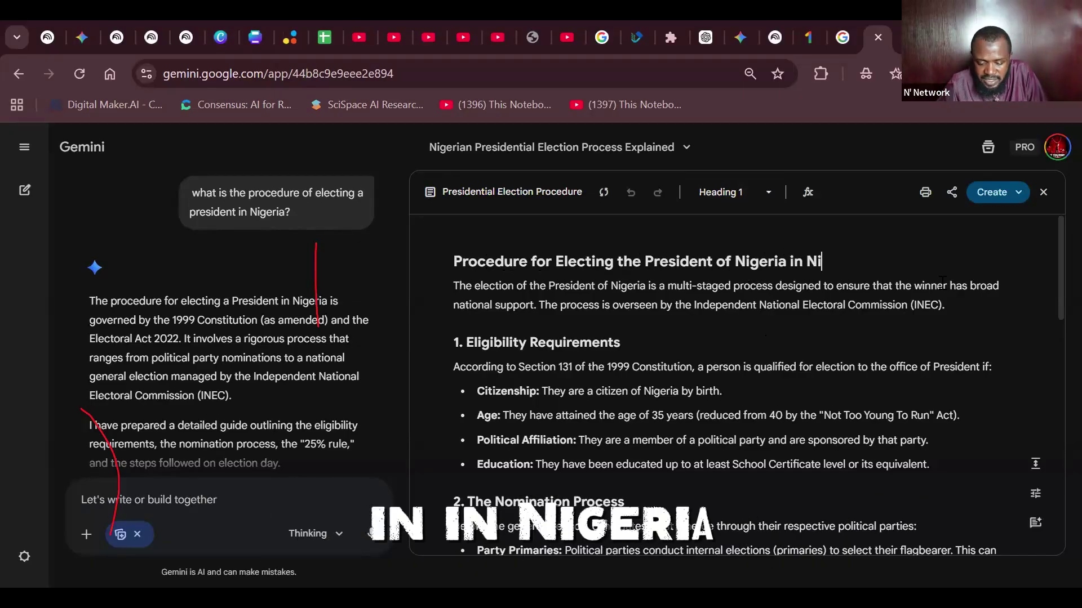
type("geria")
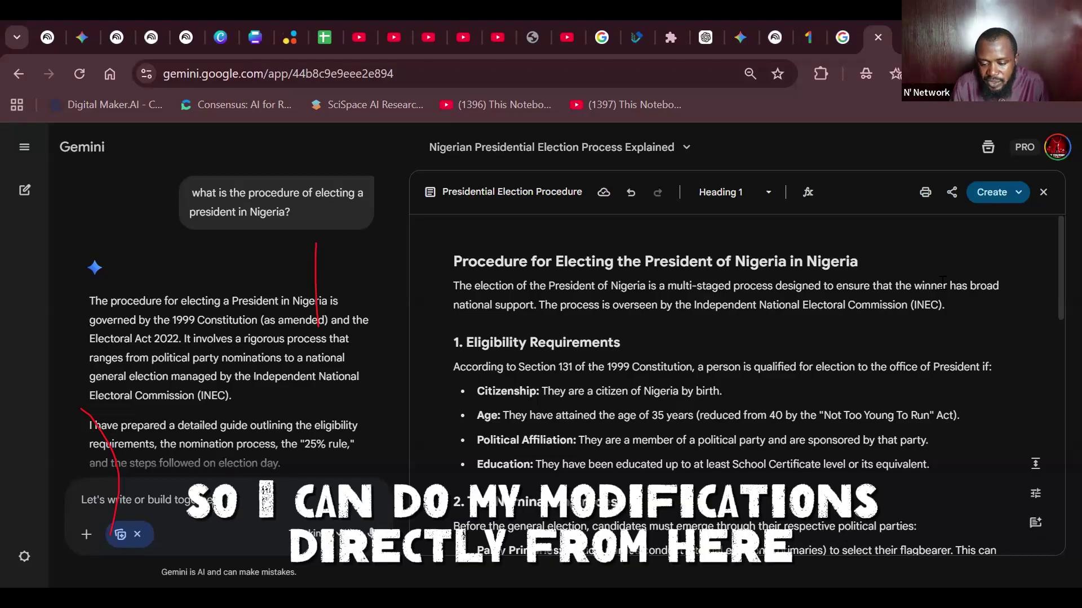
scroll(941, 281, "down", 10)
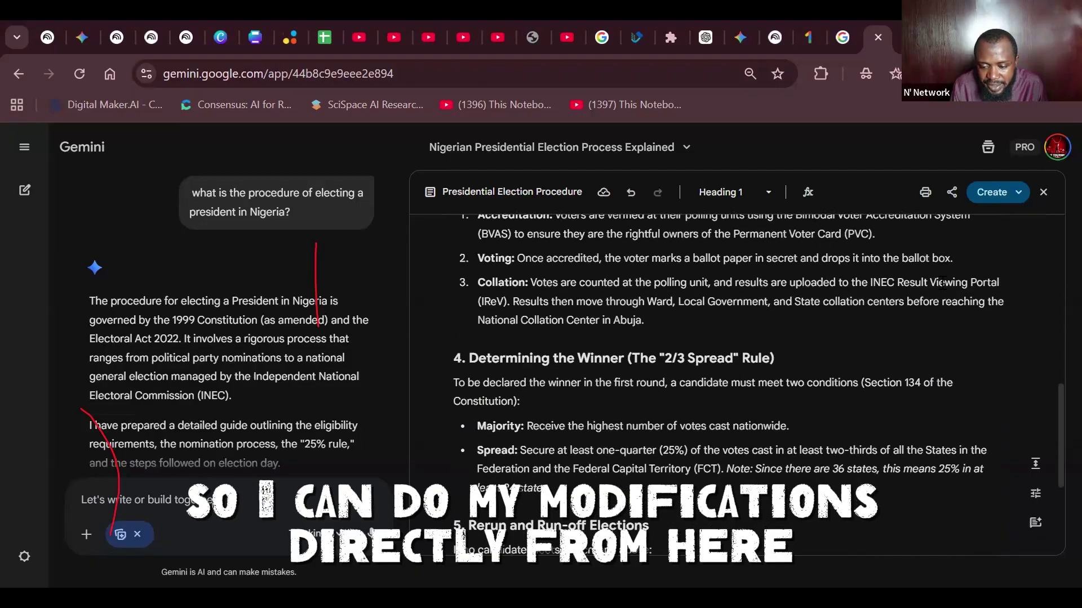
scroll(942, 282, "down", 4)
scroll(935, 270, "up", 15)
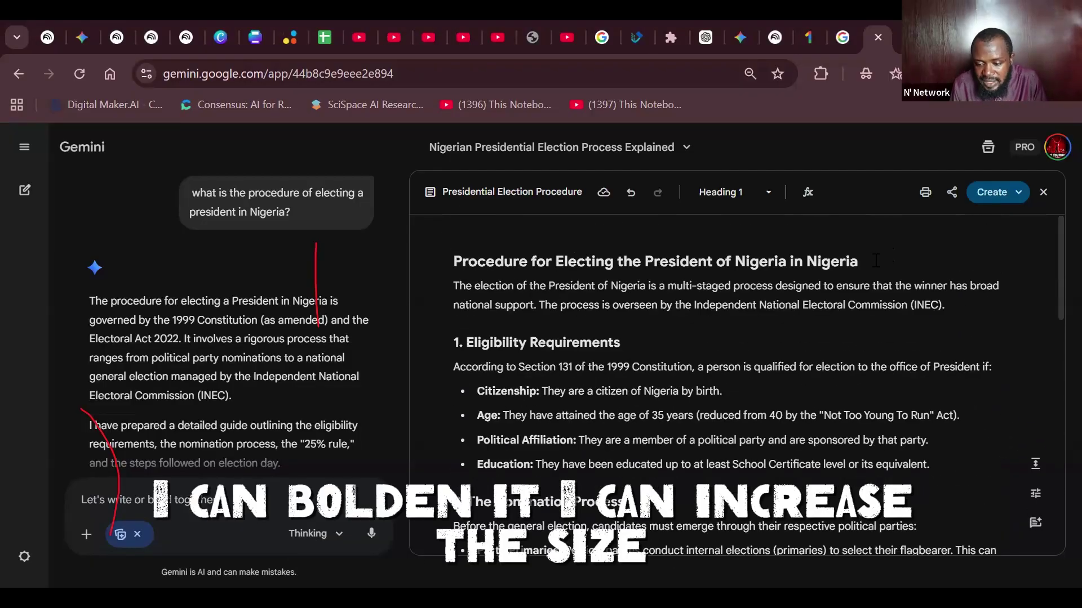
Try the Heading 2 and Heading 3 styles on the document's title, and set it back to Heading 1
left_click_drag(876, 260, 437, 258)
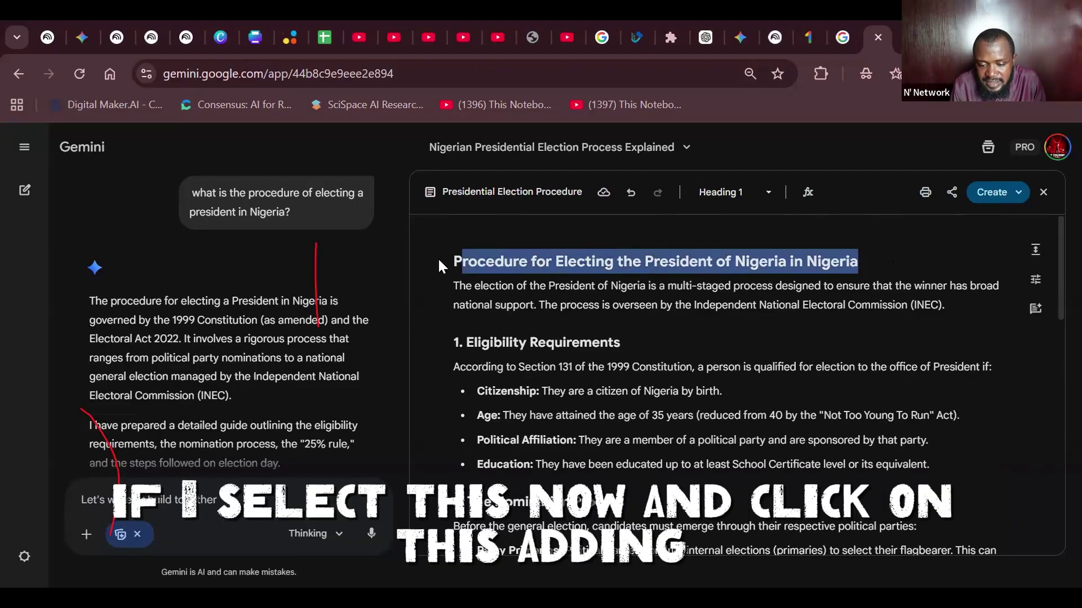
left_click(764, 193)
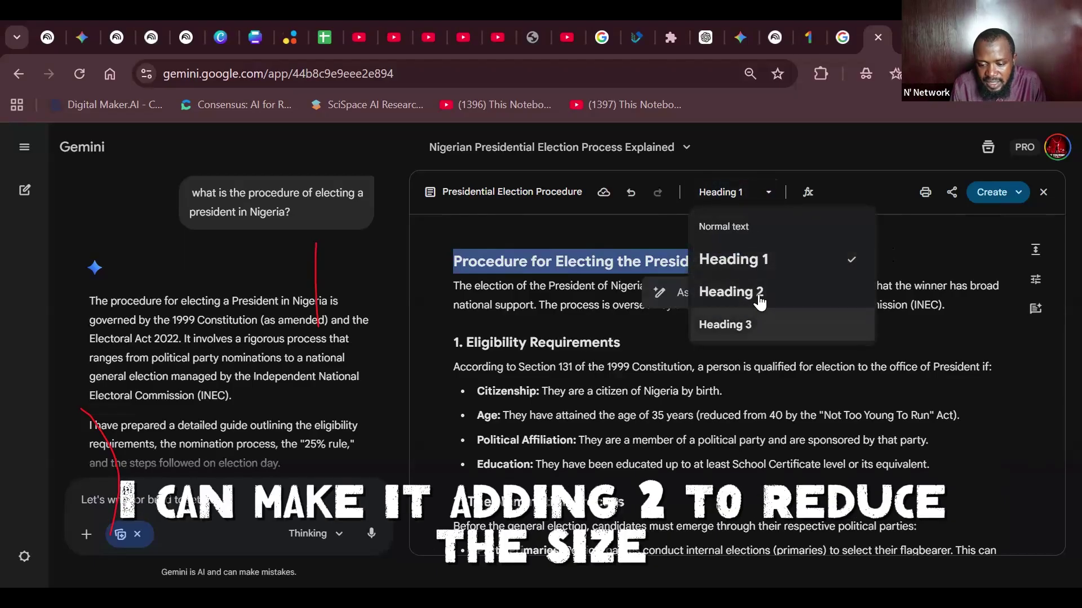
left_click(759, 299)
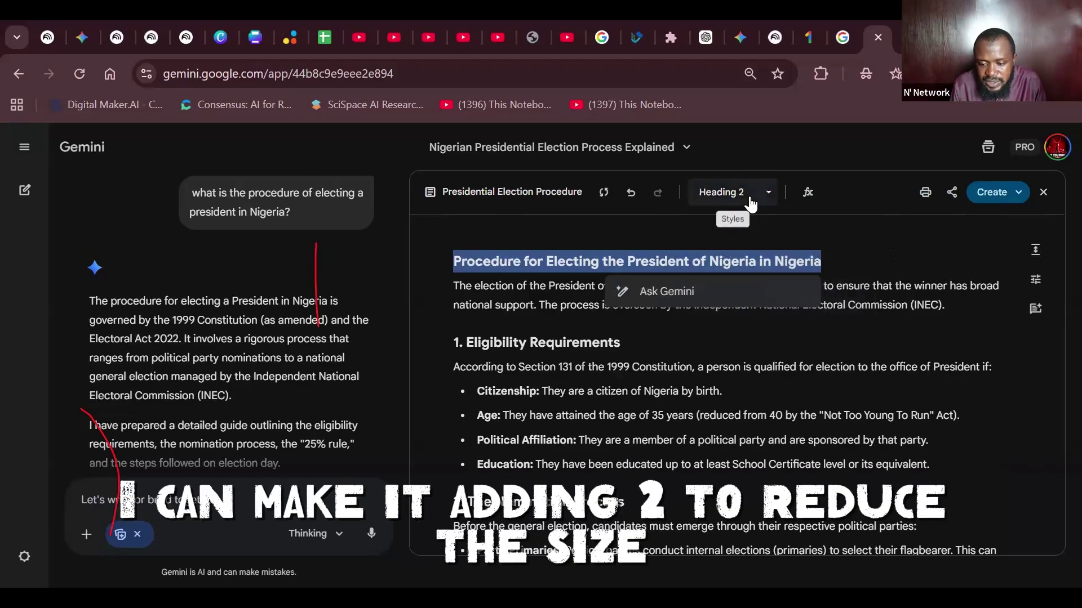
left_click(749, 202)
left_click(742, 321)
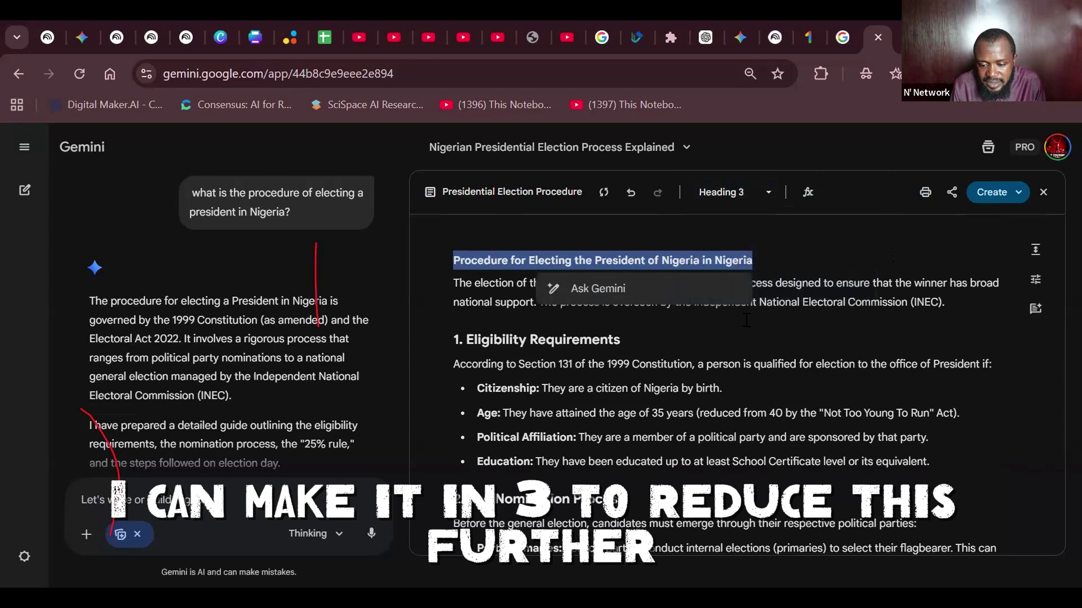
left_click(773, 196)
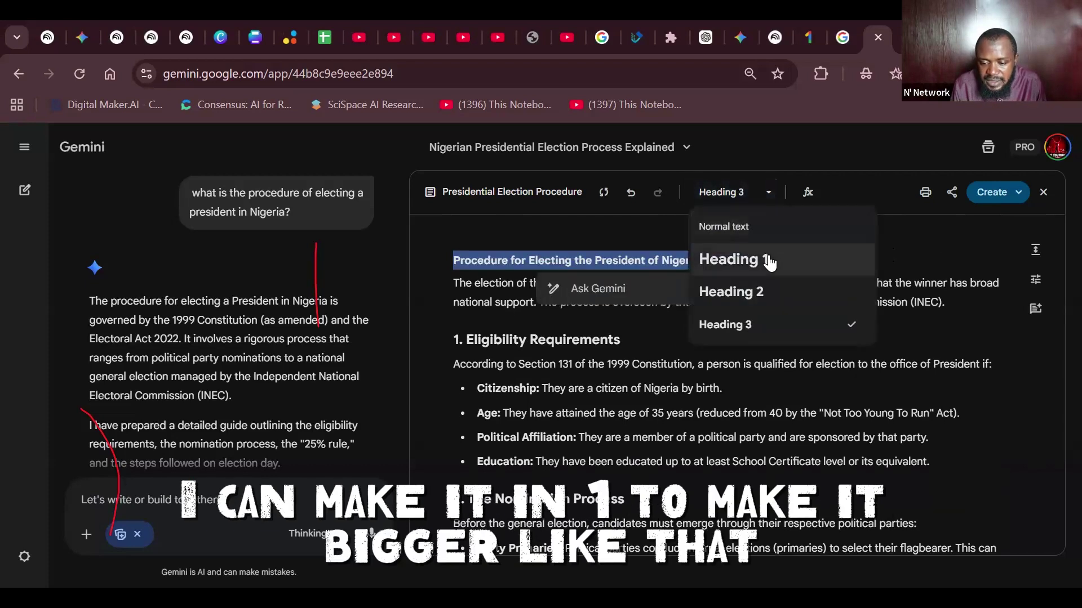
left_click(766, 256)
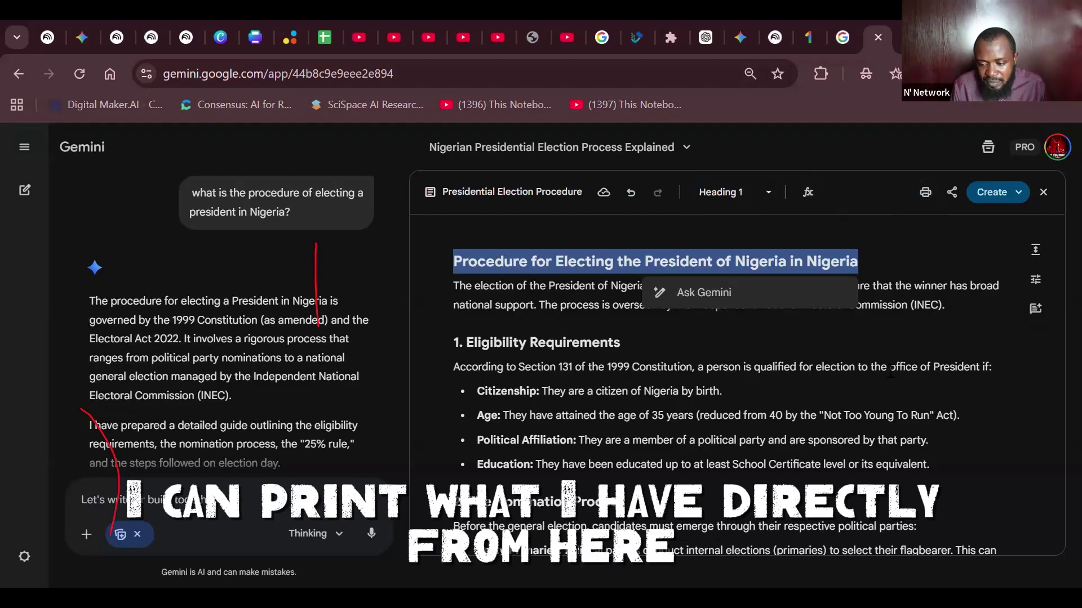
Copy the contents of the Presidential Election Procedure document and look through its closing sections
left_click(952, 193)
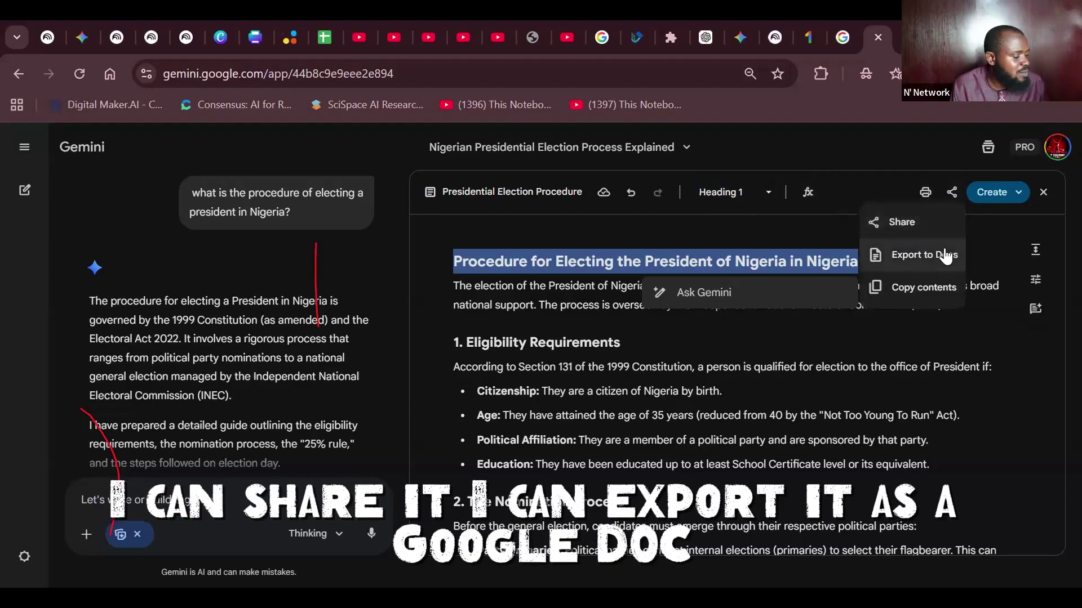
left_click(925, 293)
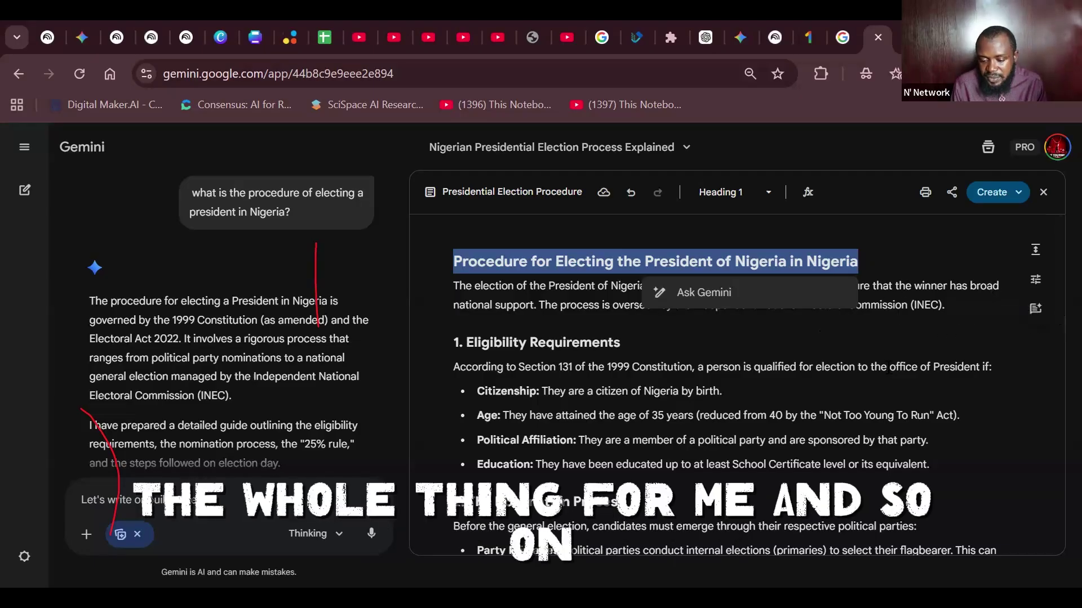
scroll(888, 367, "down", 15)
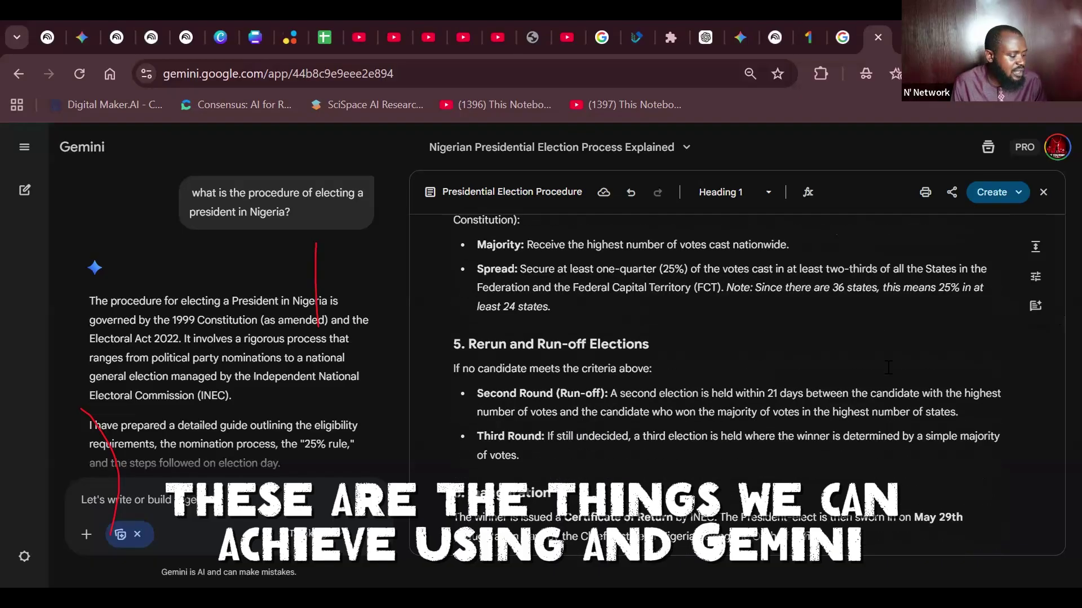
scroll(887, 367, "down", 1)
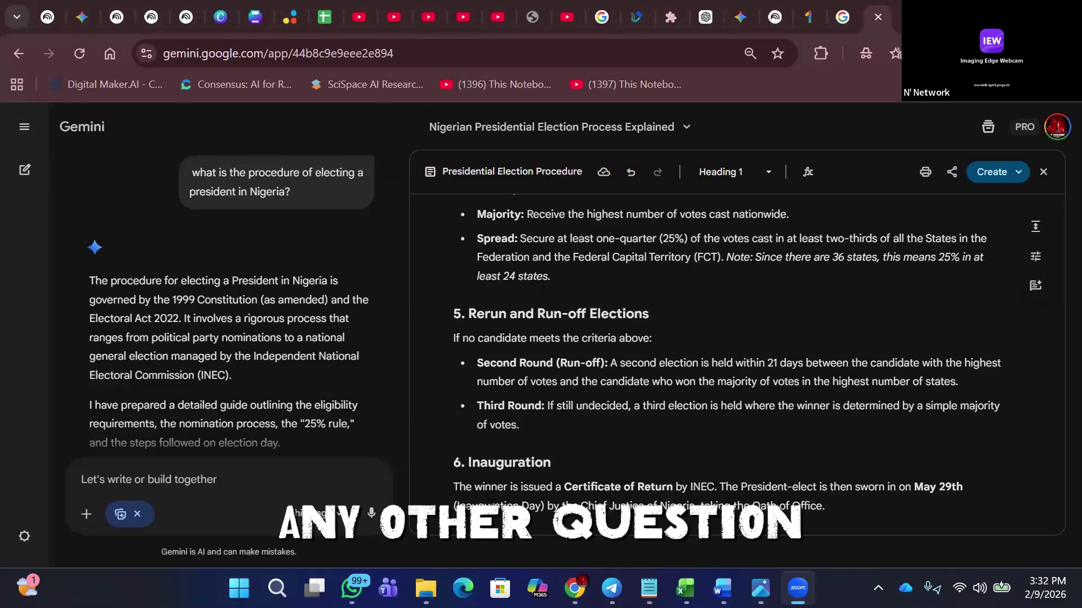
Create a web page from the Presidential Election Procedure document and follow its code as it is generated
mouse_move(352, 588)
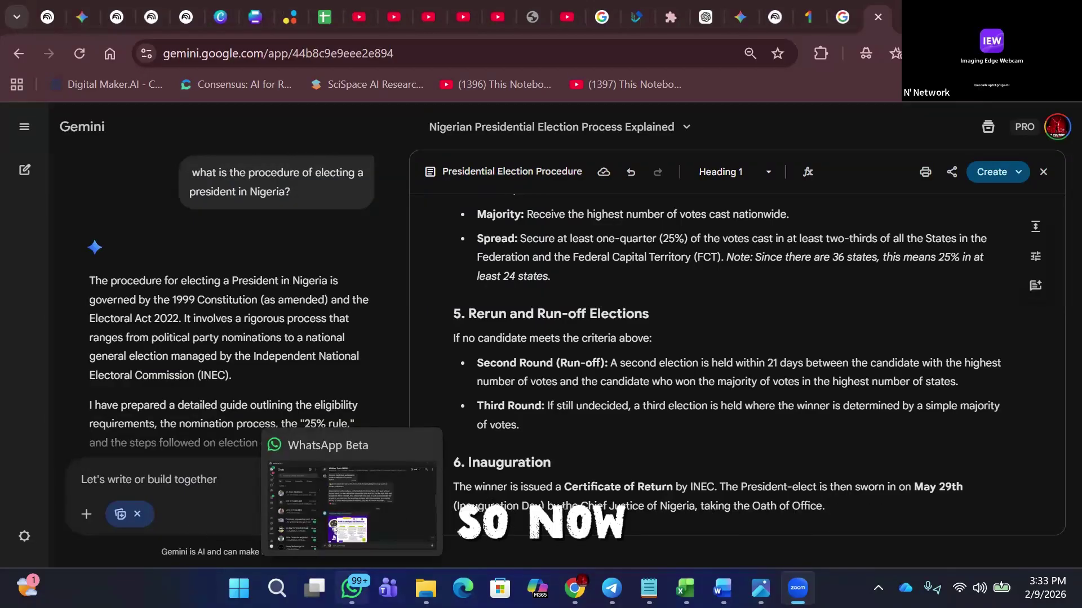
left_click(846, 233)
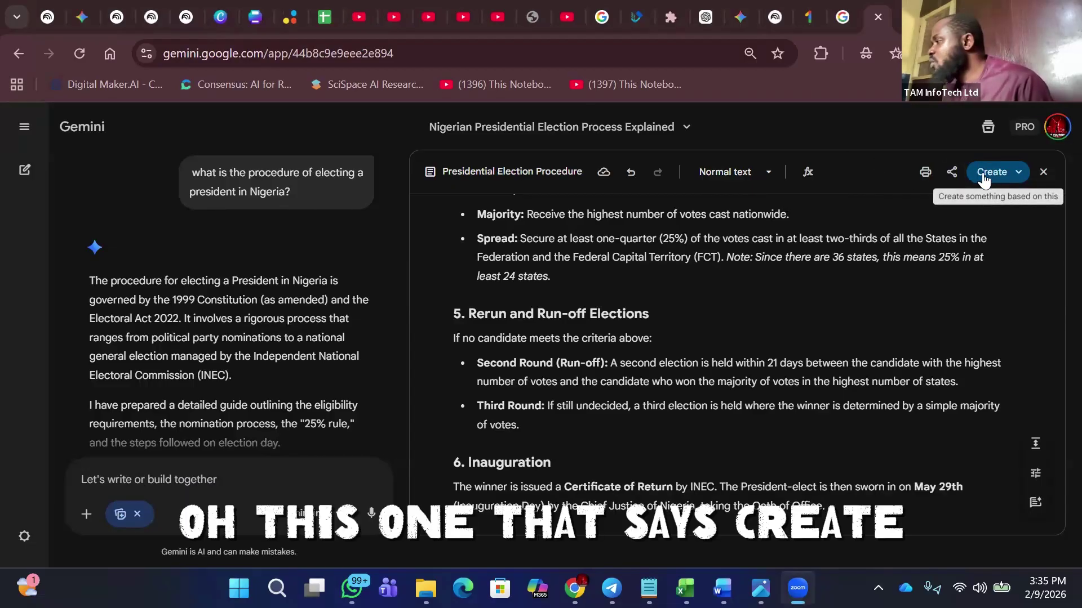
left_click(1017, 176)
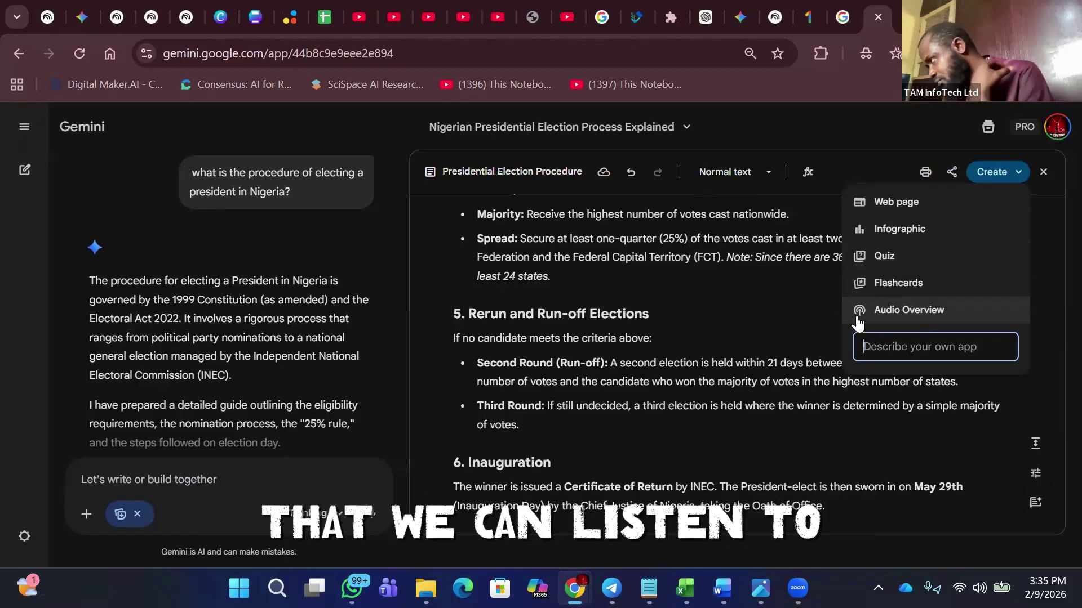
left_click(917, 204)
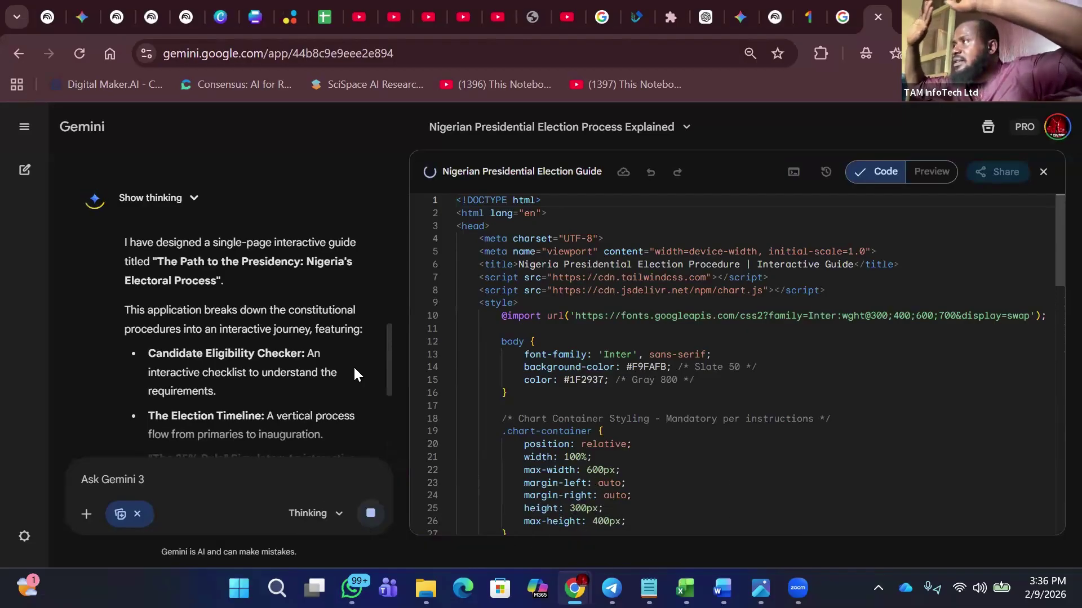
scroll(639, 395, "down", 15)
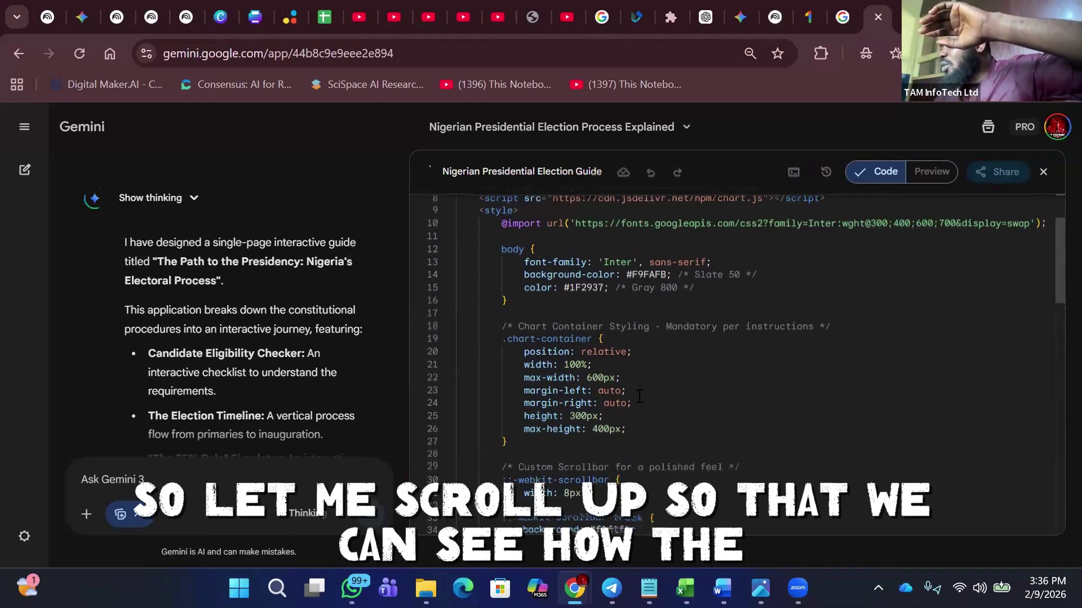
scroll(639, 396, "down", 10)
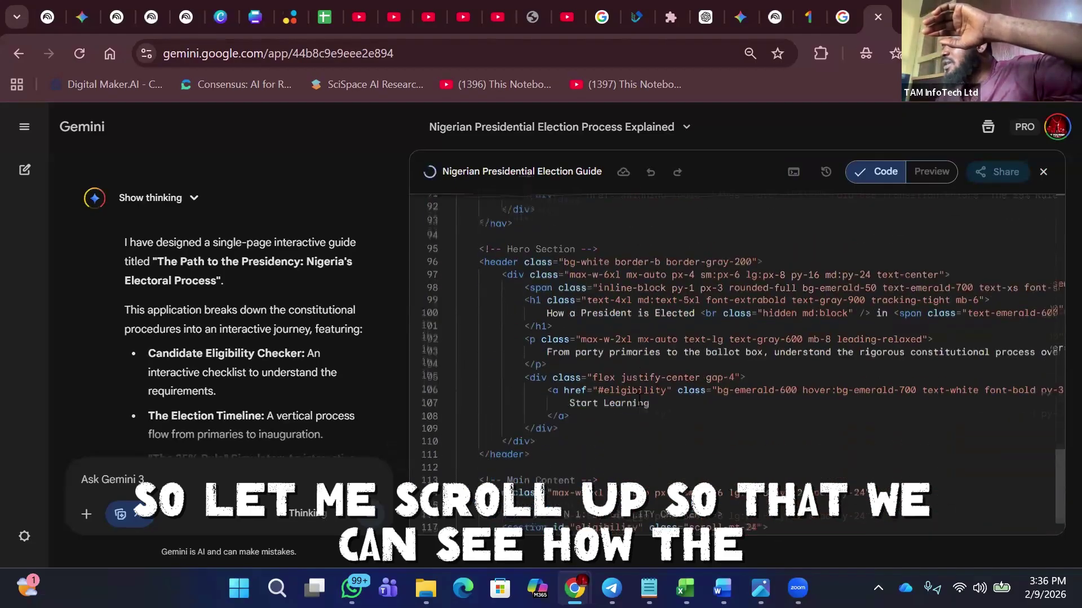
scroll(639, 396, "down", 7)
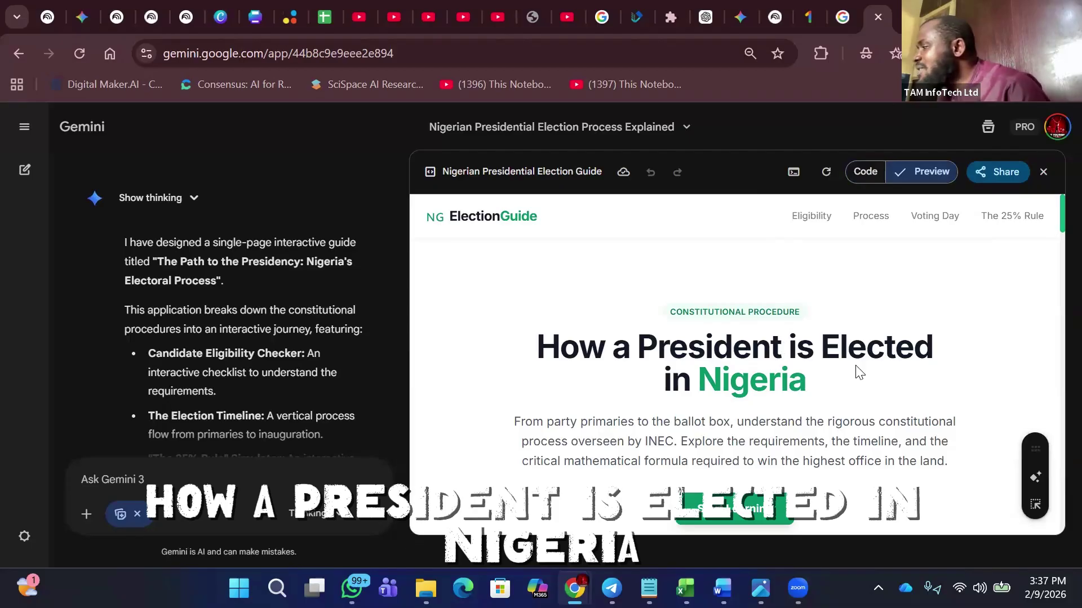
Follow the Start Learning link in the generated election guide and examine the candidate checklist under Eligibility Requirements
scroll(784, 403, "down", 1)
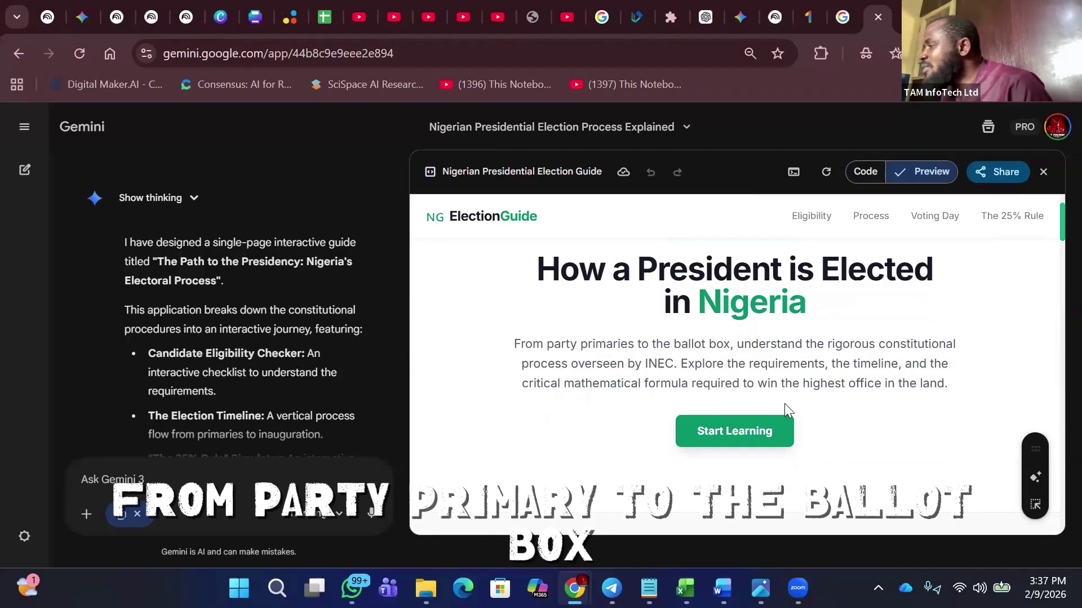
scroll(784, 404, "down", 2)
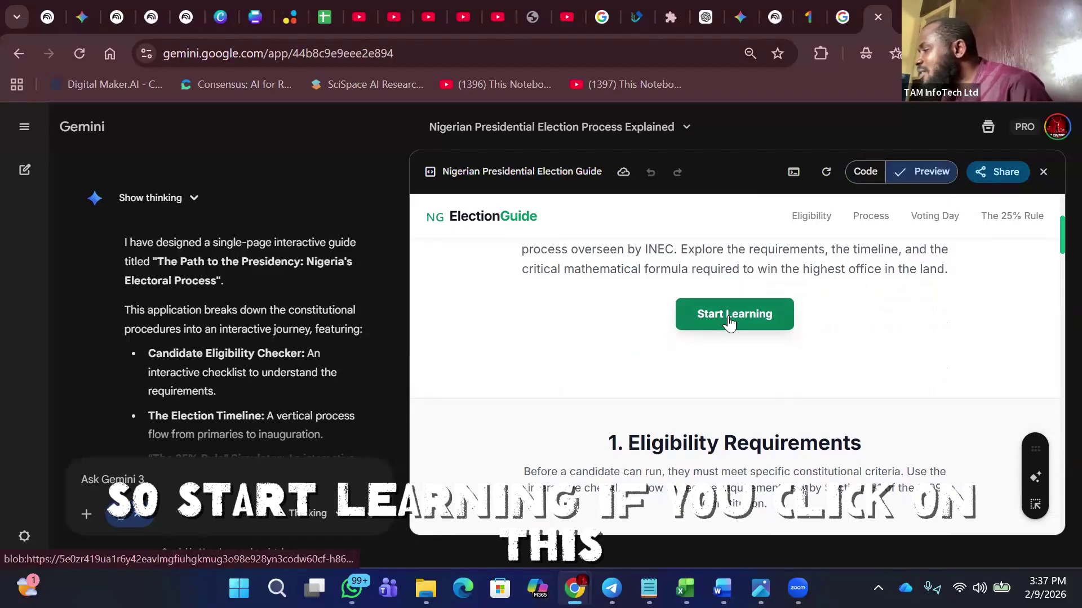
left_click(729, 321)
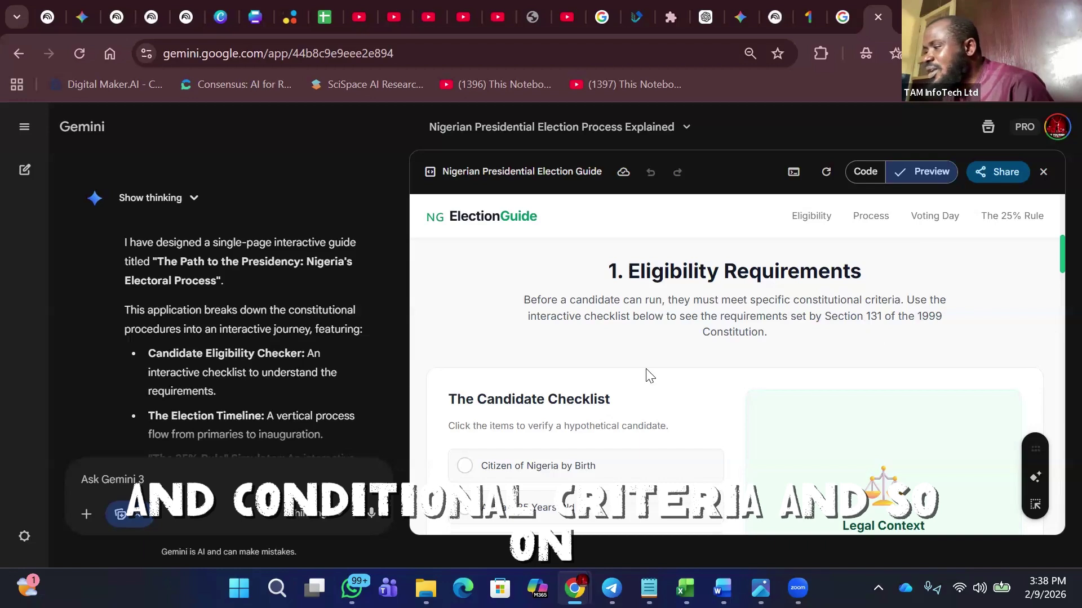
scroll(650, 375, "down", 2)
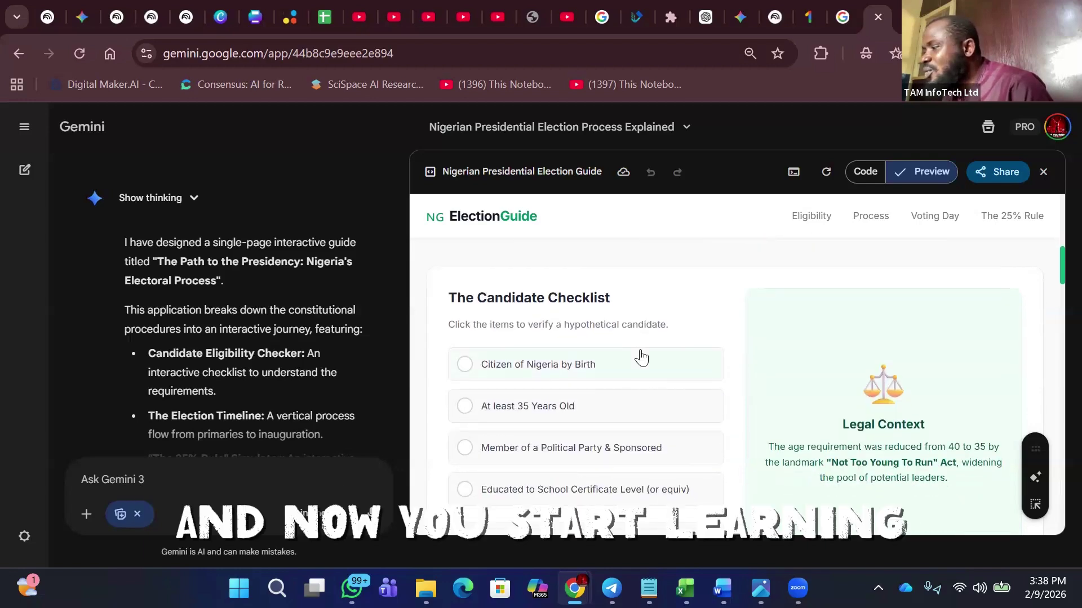
scroll(641, 357, "down", 1)
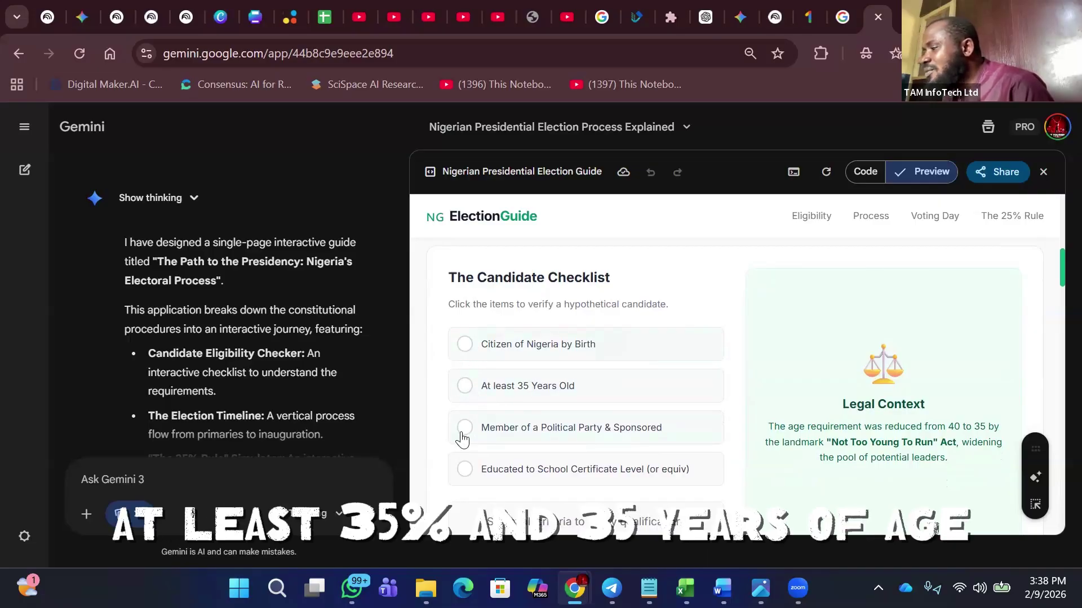
scroll(543, 439, "down", 3)
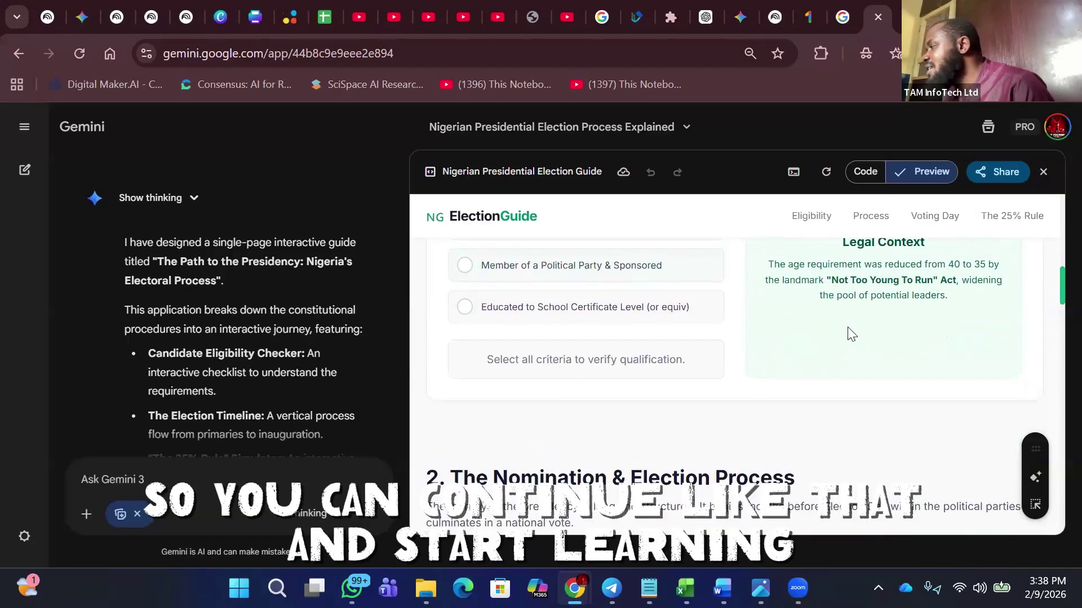
Examine the guide's sections on the nomination process, election day protocol and determining the winner, including the simulator chart
scroll(843, 339, "down", 2)
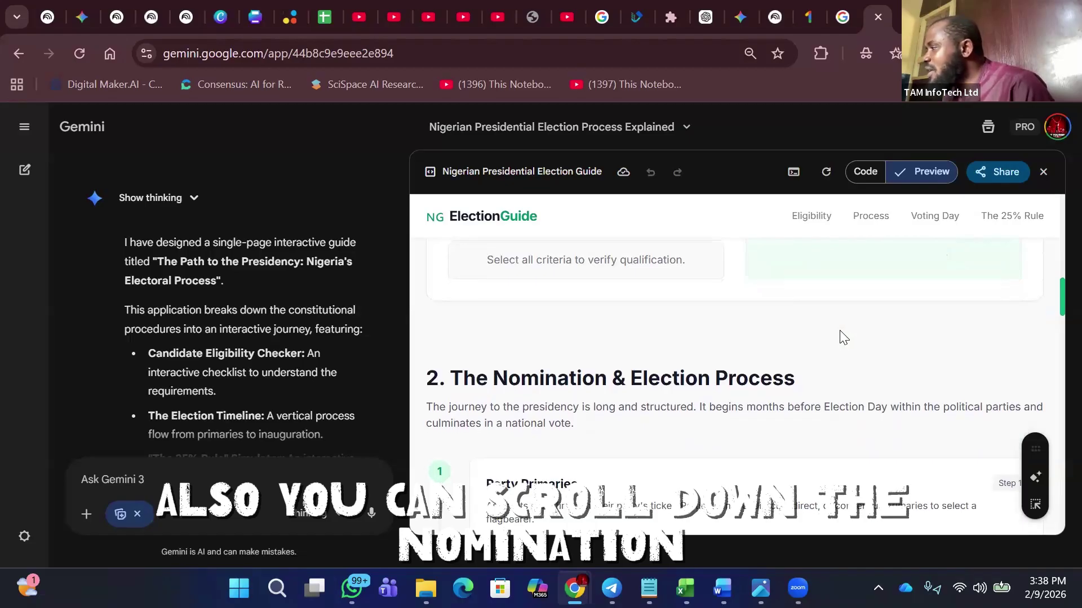
scroll(843, 314, "down", 2)
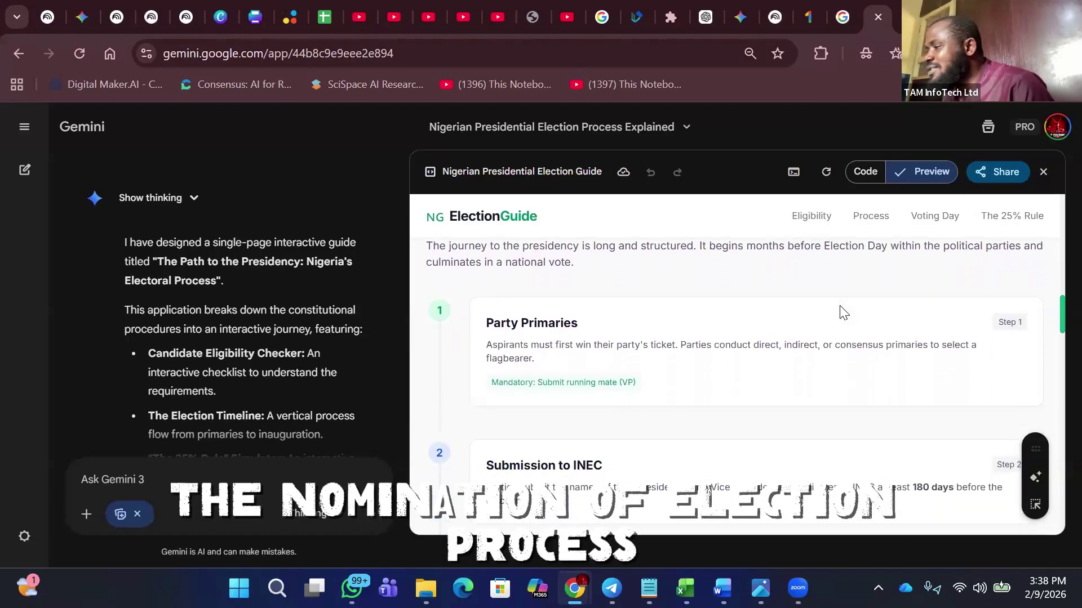
scroll(843, 313, "down", 3)
scroll(844, 313, "down", 5)
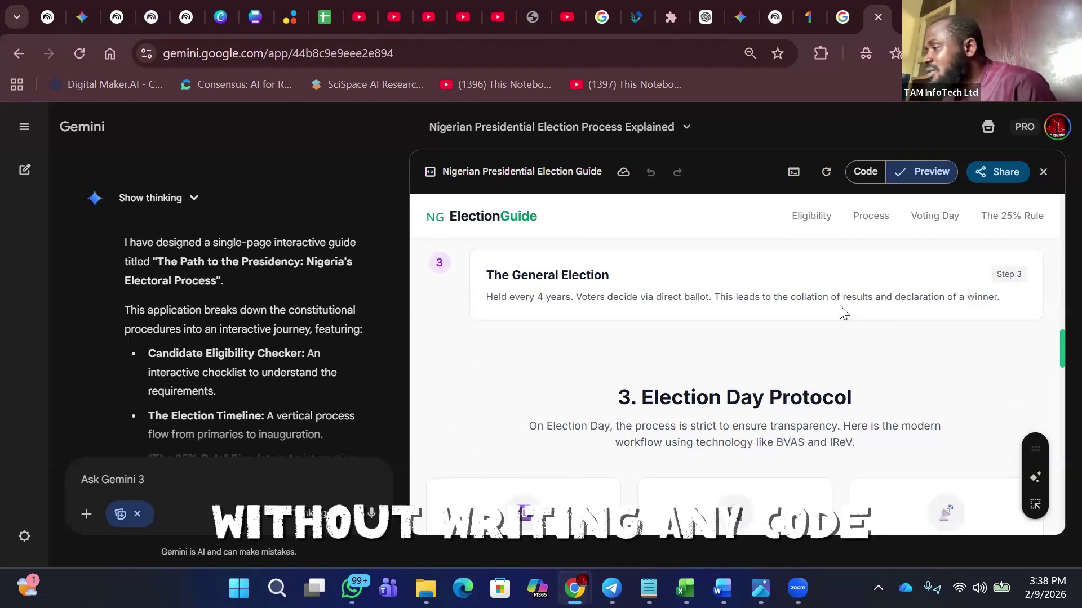
scroll(843, 313, "down", 3)
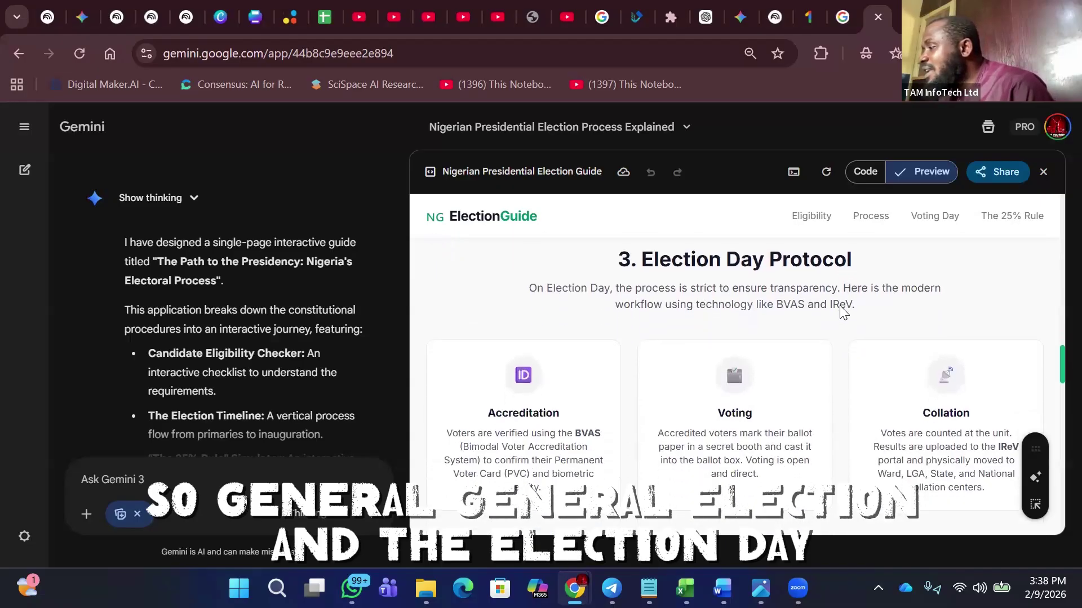
scroll(841, 311, "down", 2)
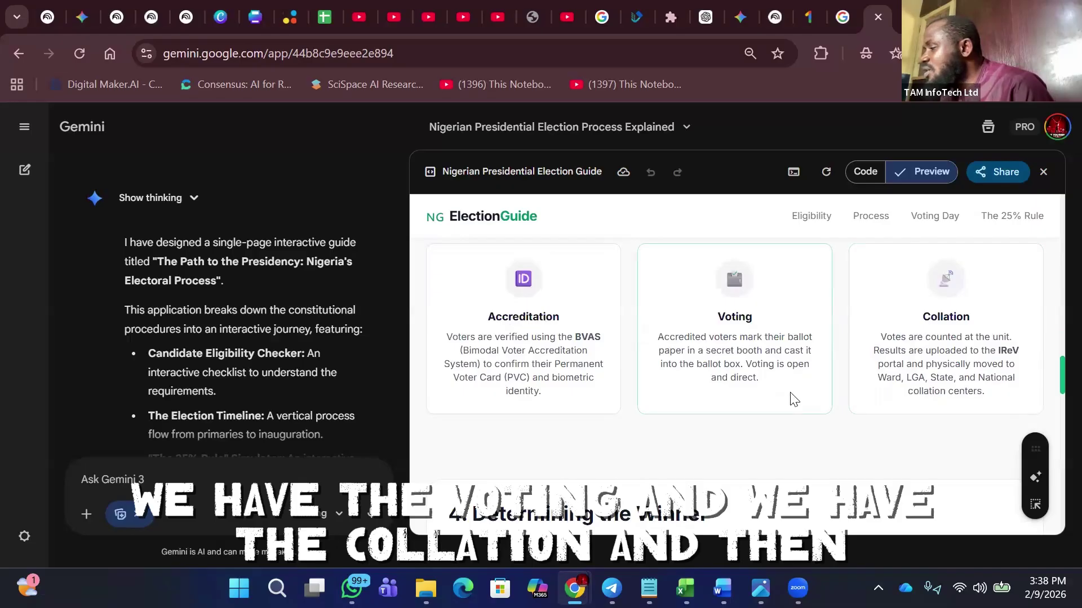
scroll(789, 398, "down", 3)
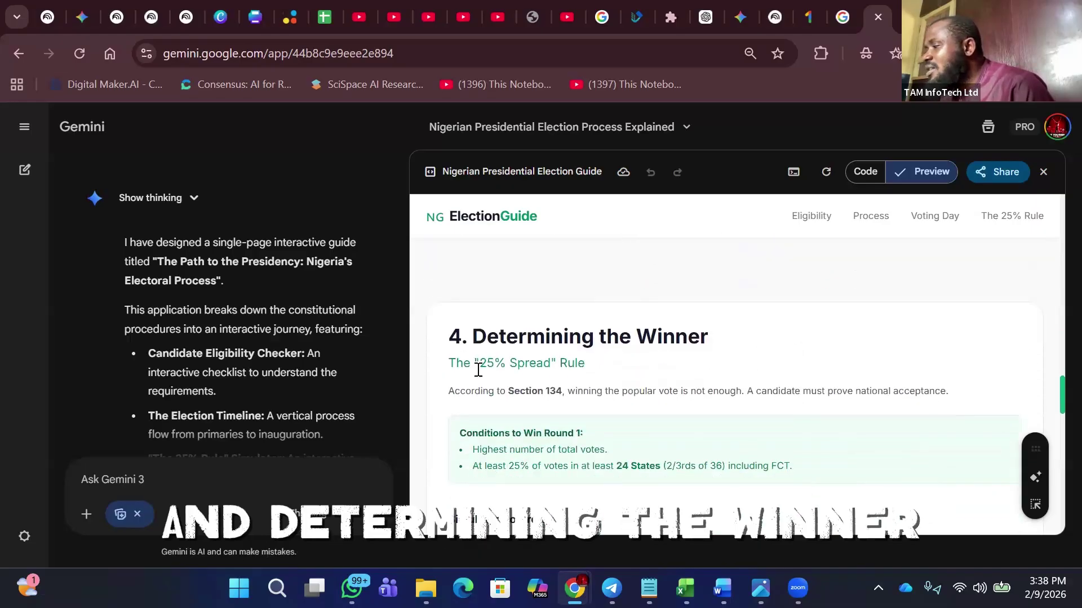
scroll(644, 372, "down", 4)
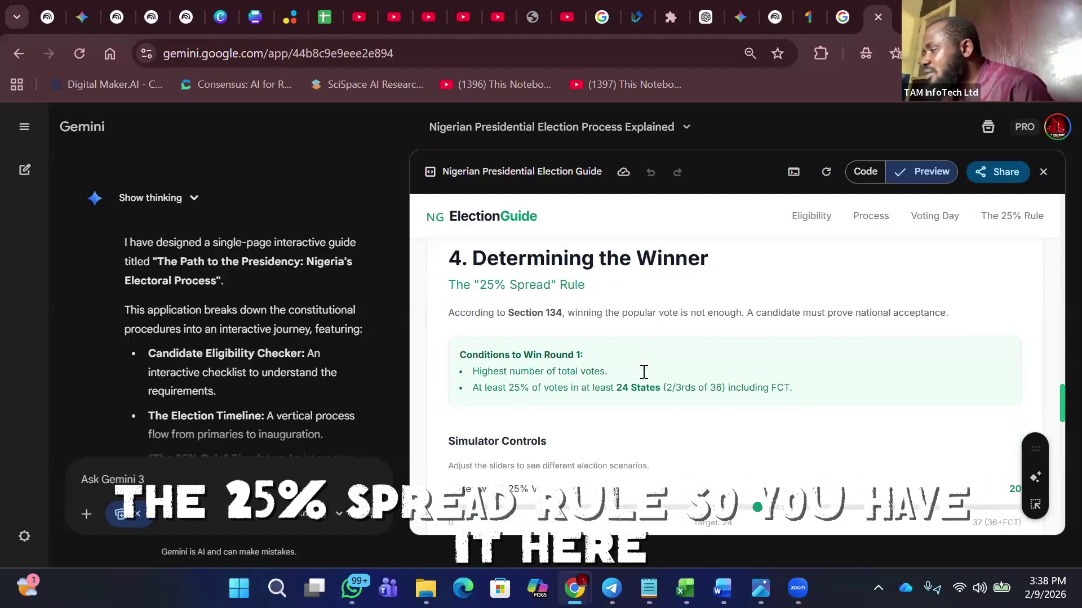
scroll(663, 393, "down", 4)
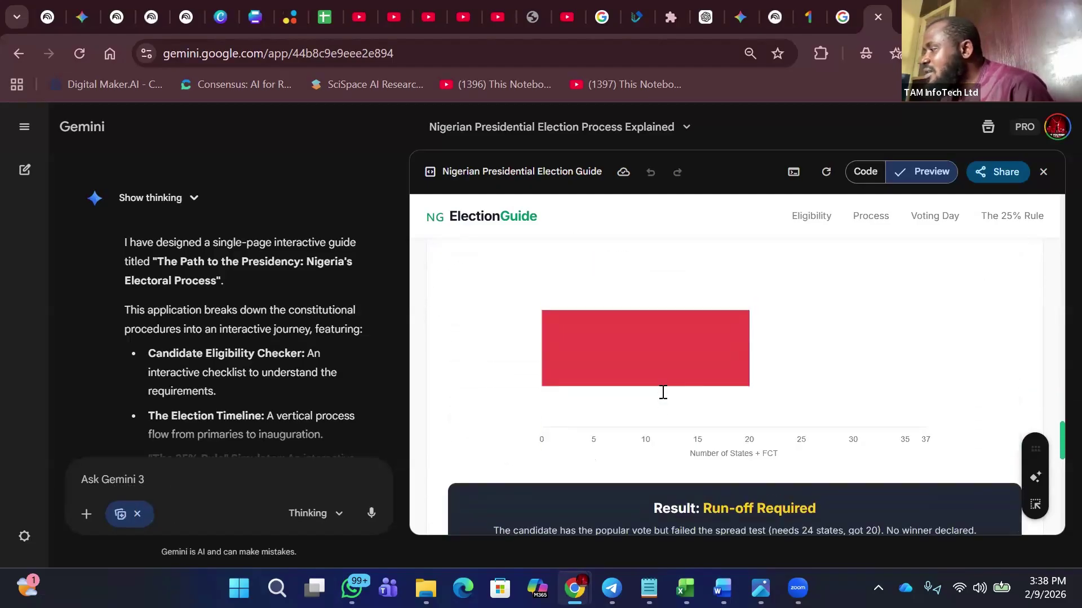
Look through the election guide's simulator result, run-off rounds and Inauguration Day sections, and return to the start of the page
scroll(663, 393, "down", 2)
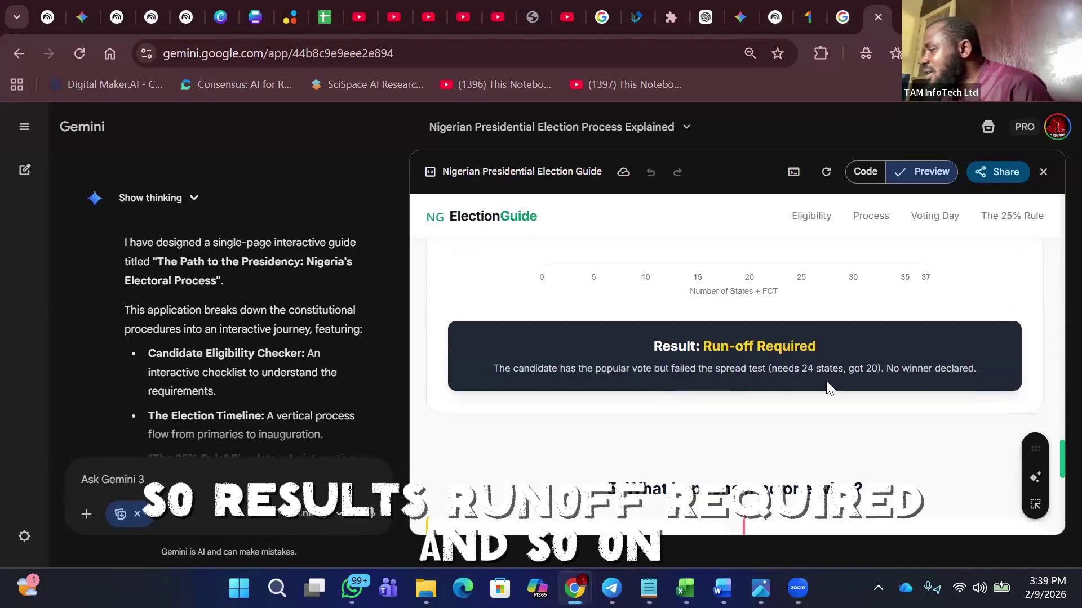
scroll(829, 384, "down", 3)
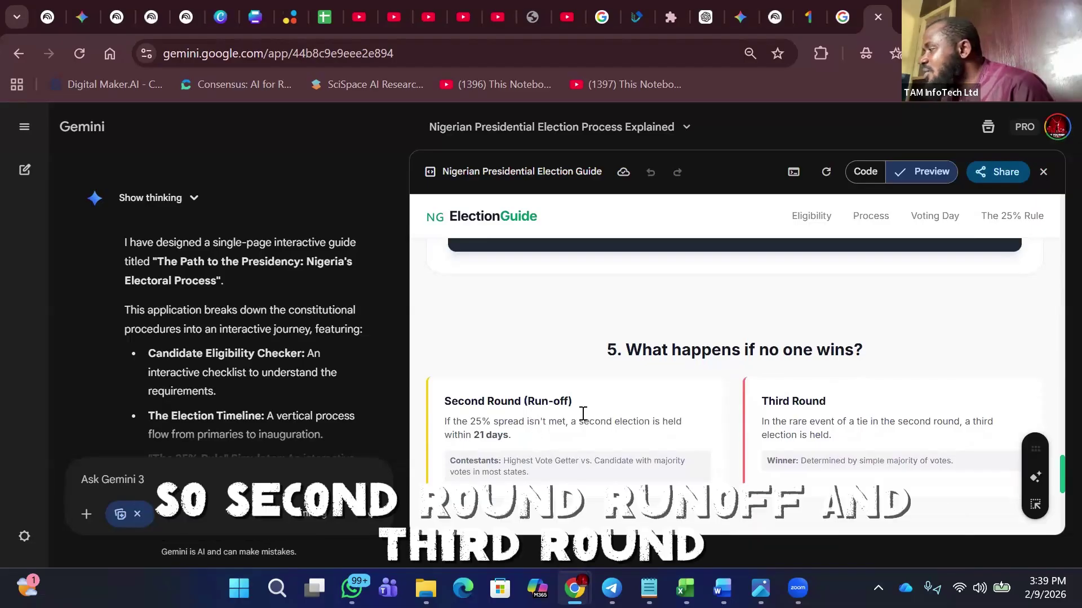
scroll(951, 419, "down", 5)
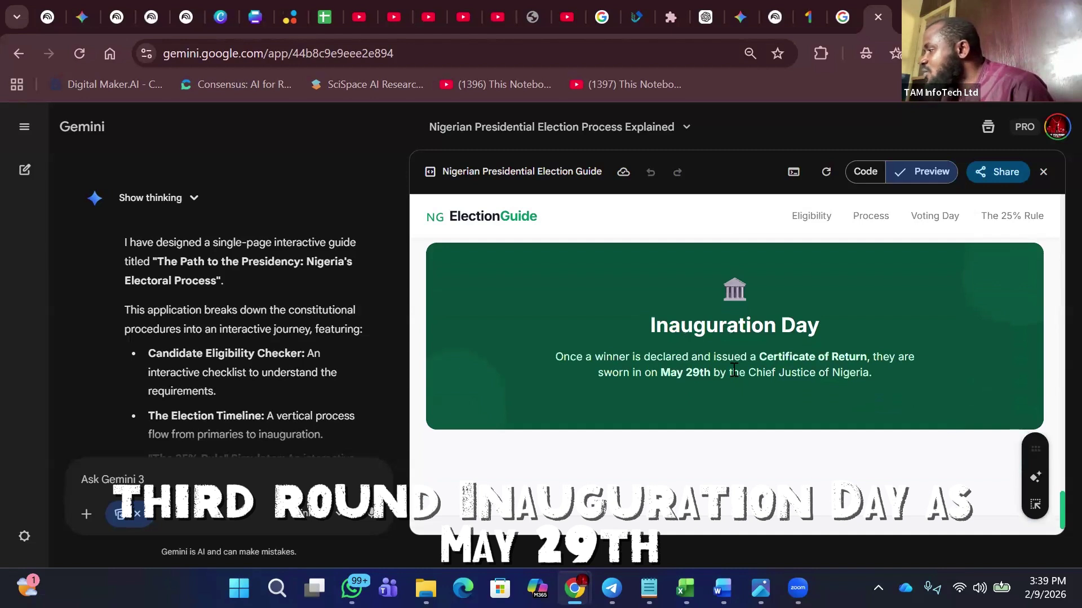
scroll(781, 413, "down", 1)
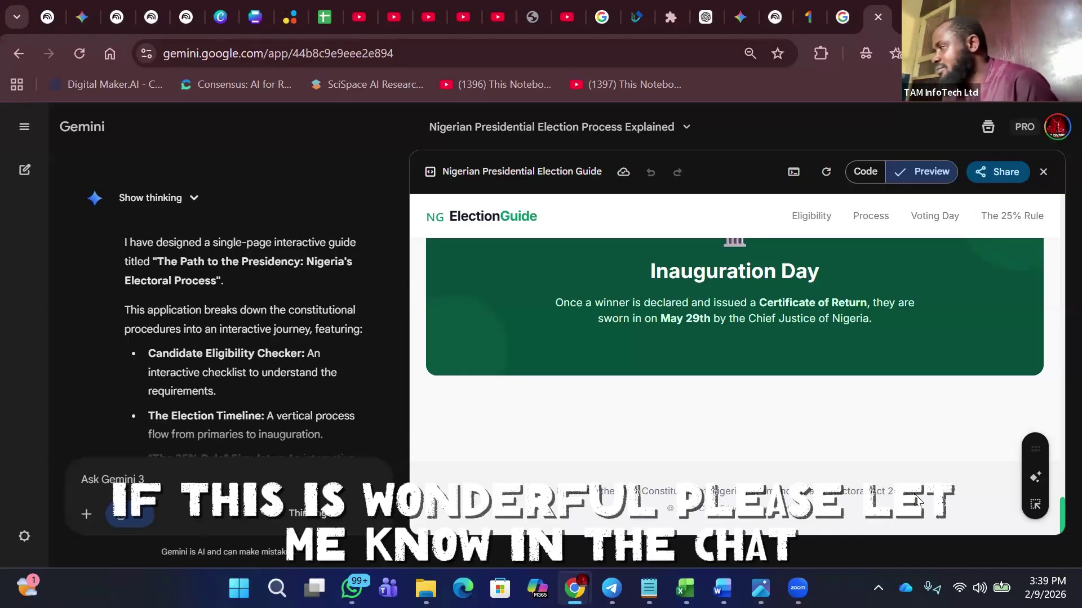
scroll(917, 500, "up", 10)
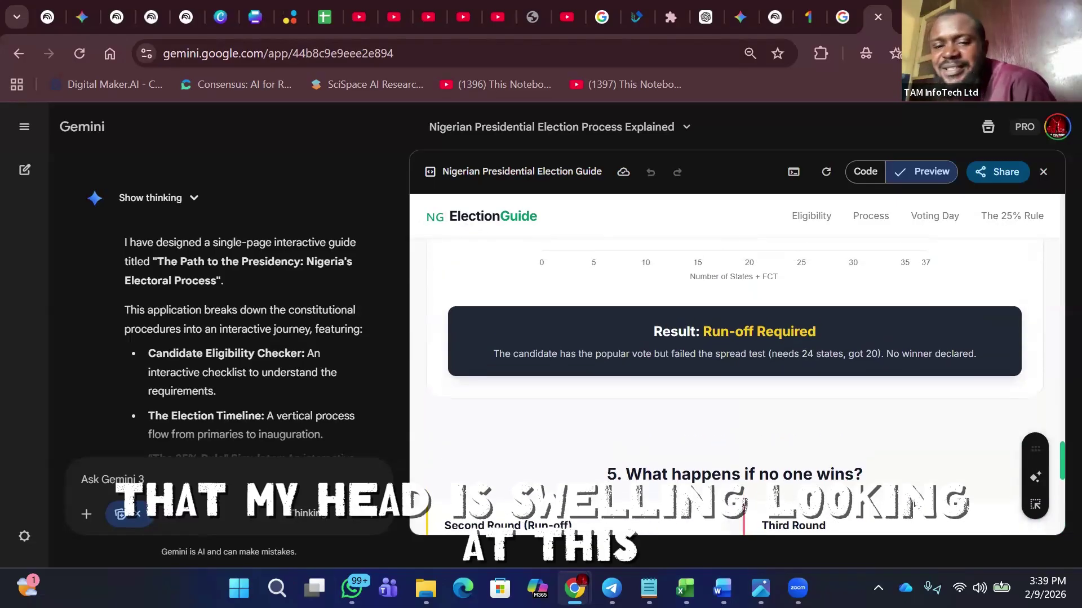
scroll(918, 499, "up", 10)
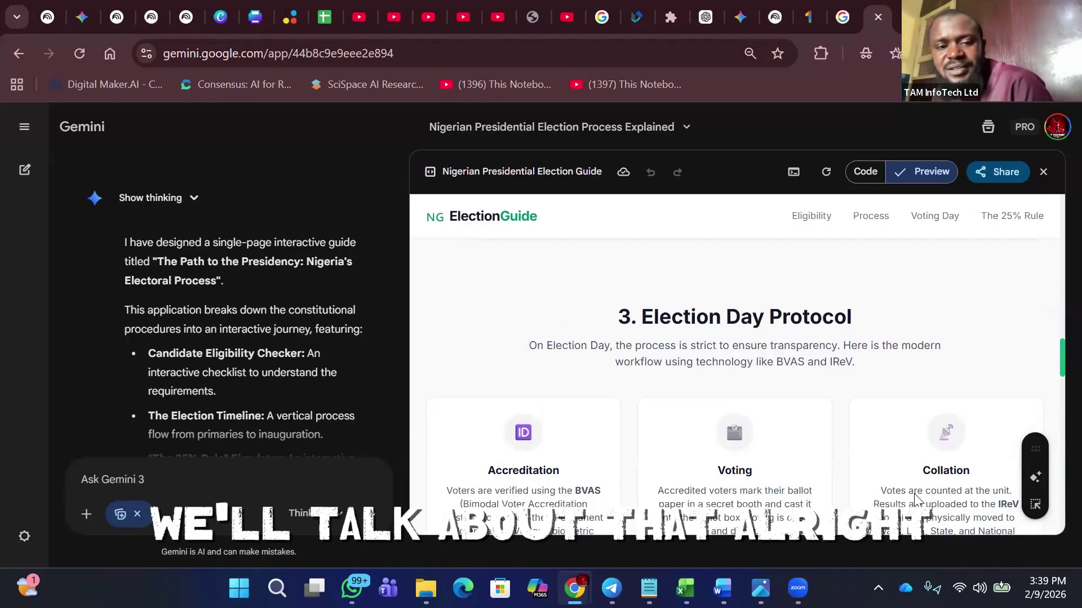
scroll(916, 499, "down", 3)
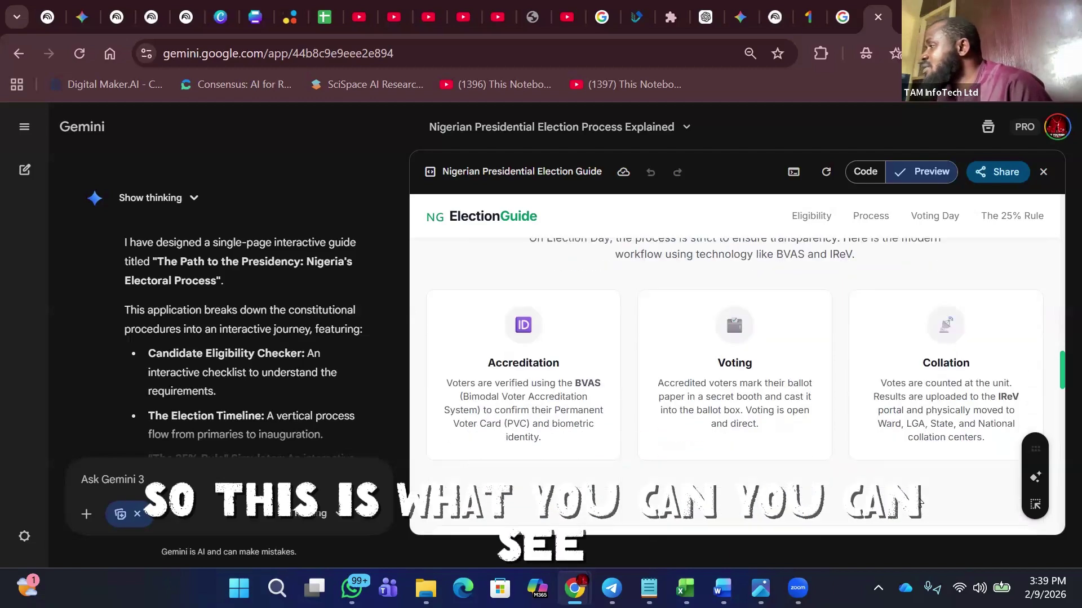
scroll(916, 499, "up", 15)
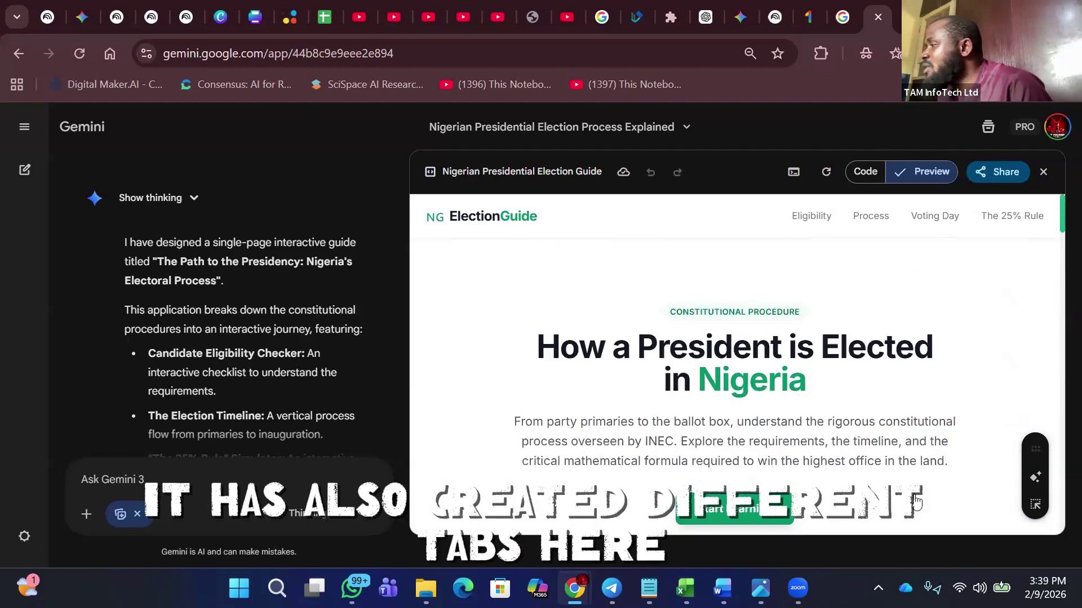
Follow the guide's Eligibility, Process, Voting Day and The 25% Rule links, and skim the remaining sections
left_click(812, 219)
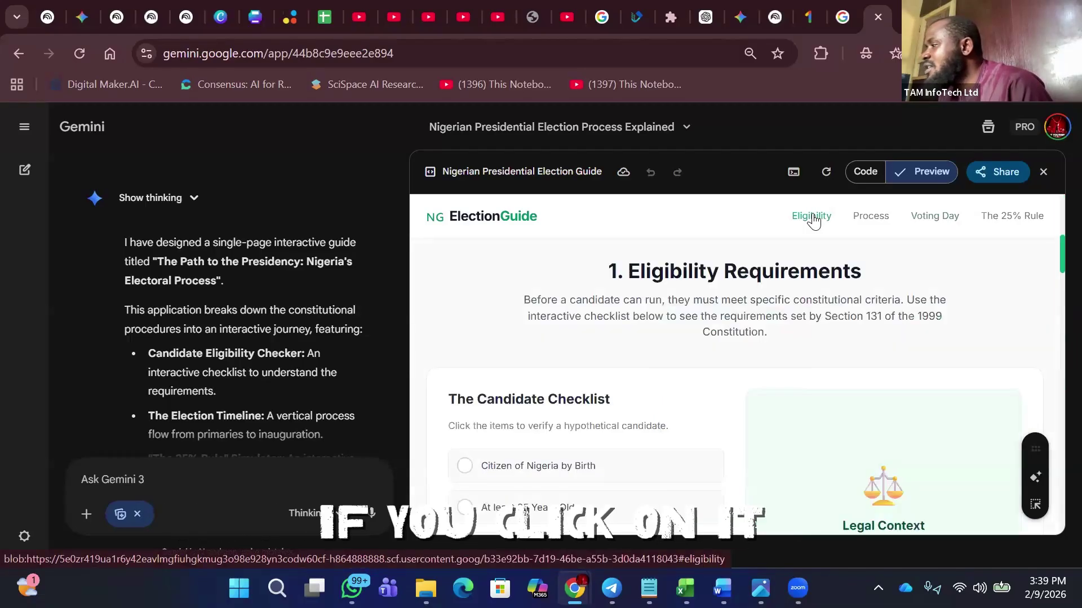
left_click(871, 216)
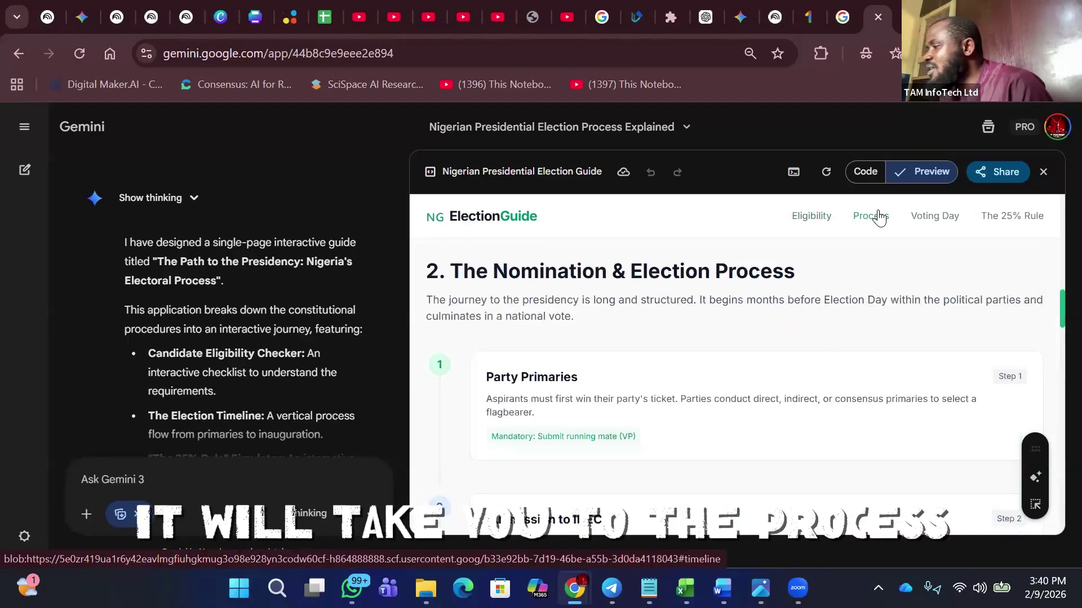
left_click(935, 217)
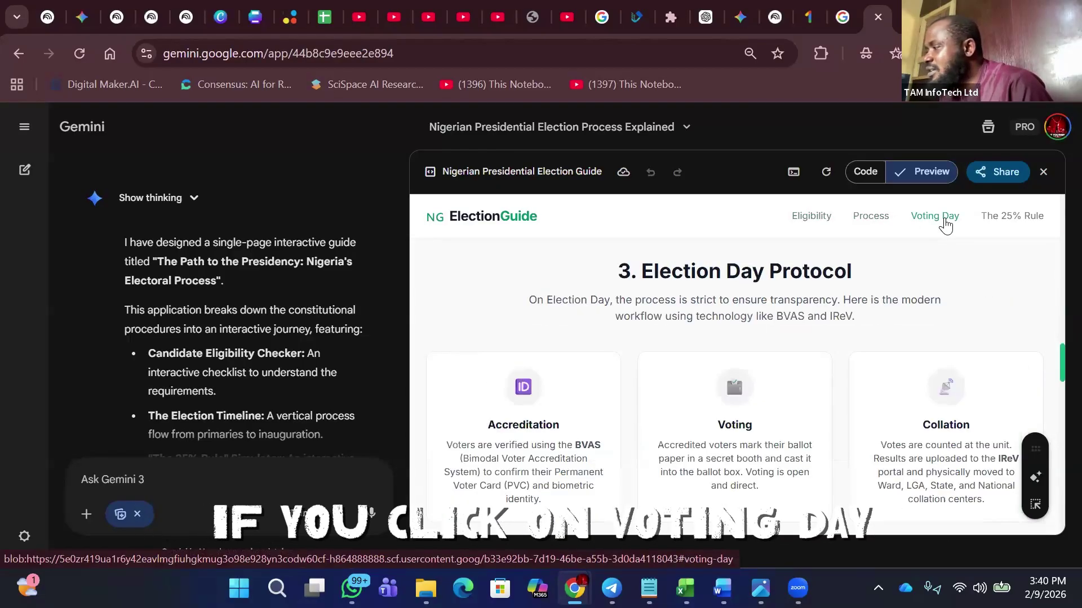
left_click(1003, 219)
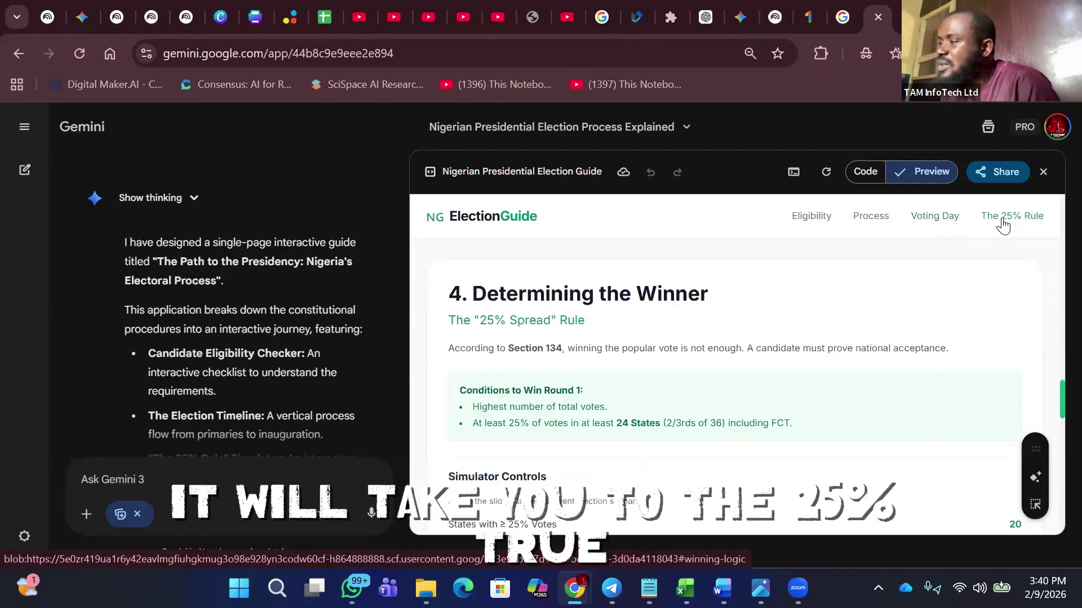
scroll(857, 357, "down", 15)
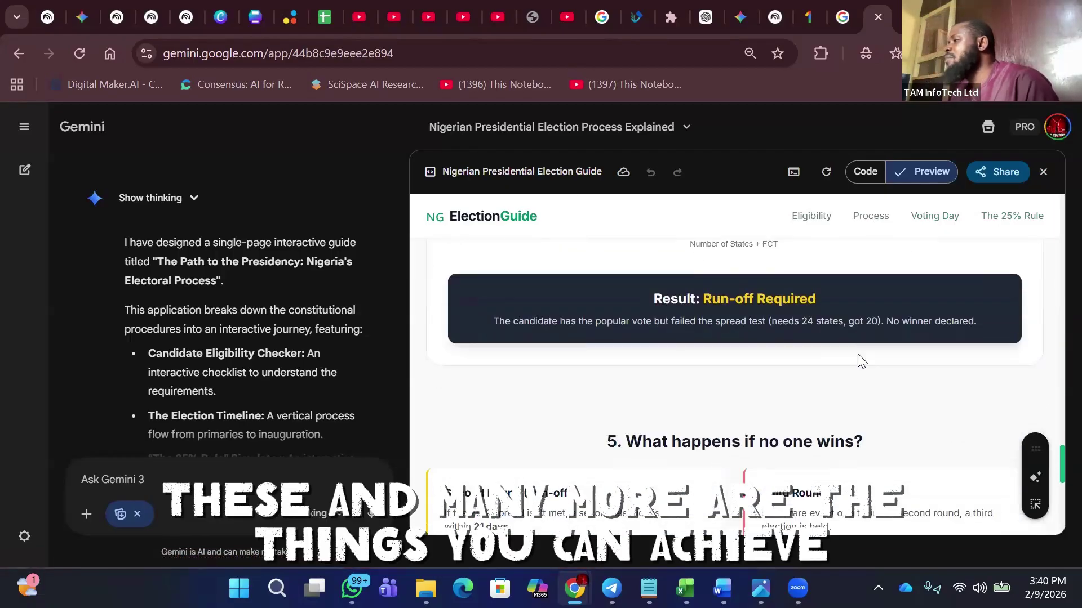
scroll(856, 366, "down", 3)
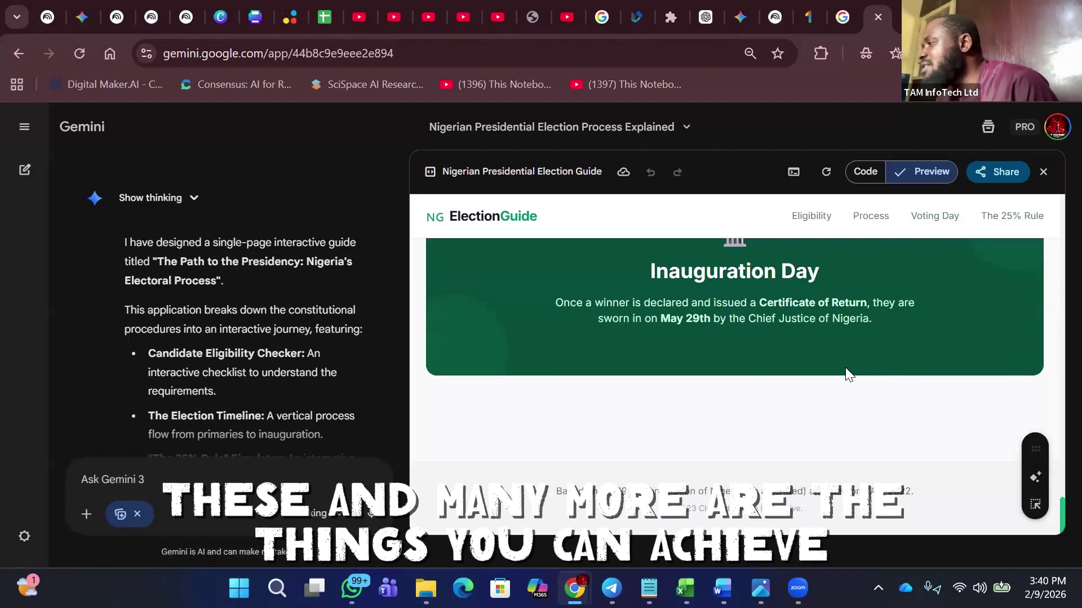
scroll(849, 375, "up", 15)
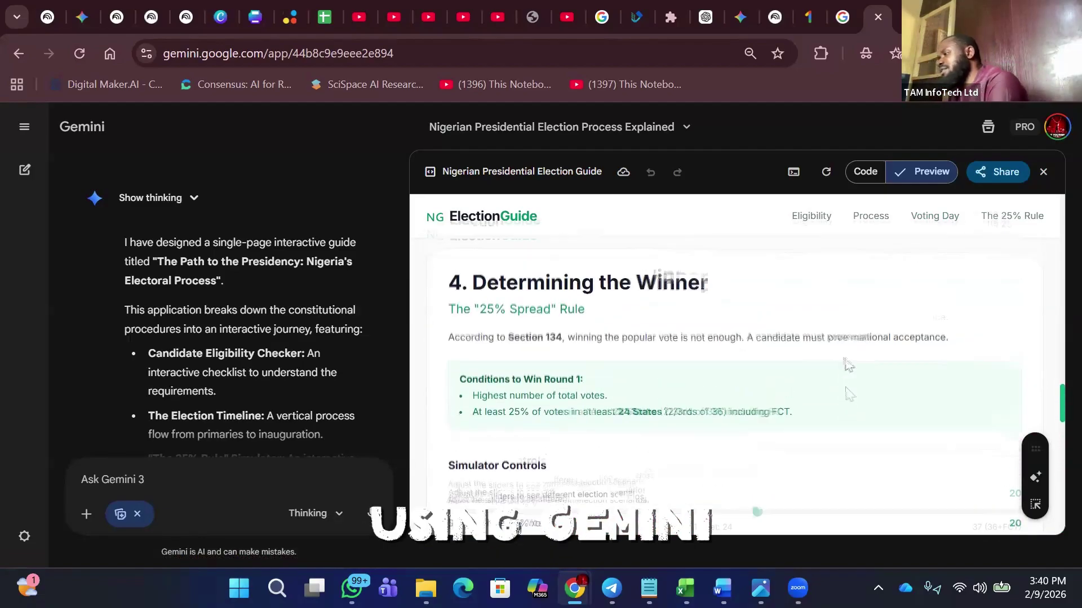
scroll(856, 384, "up", 10)
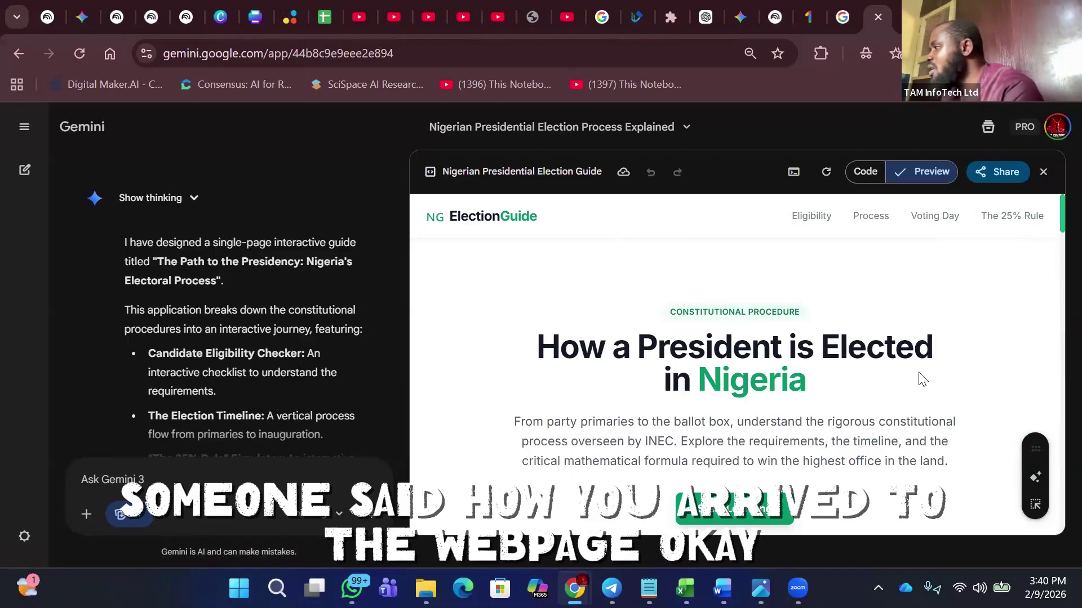
Close and reopen the Nigerian Presidential Election Guide, and copy its shareable public link
left_click(1042, 172)
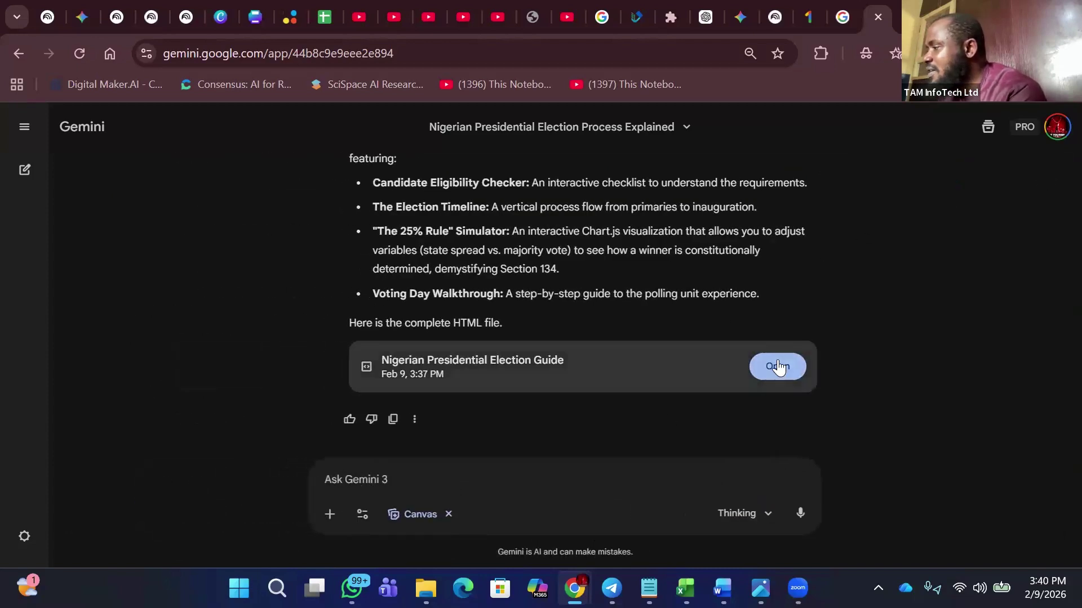
left_click(777, 365)
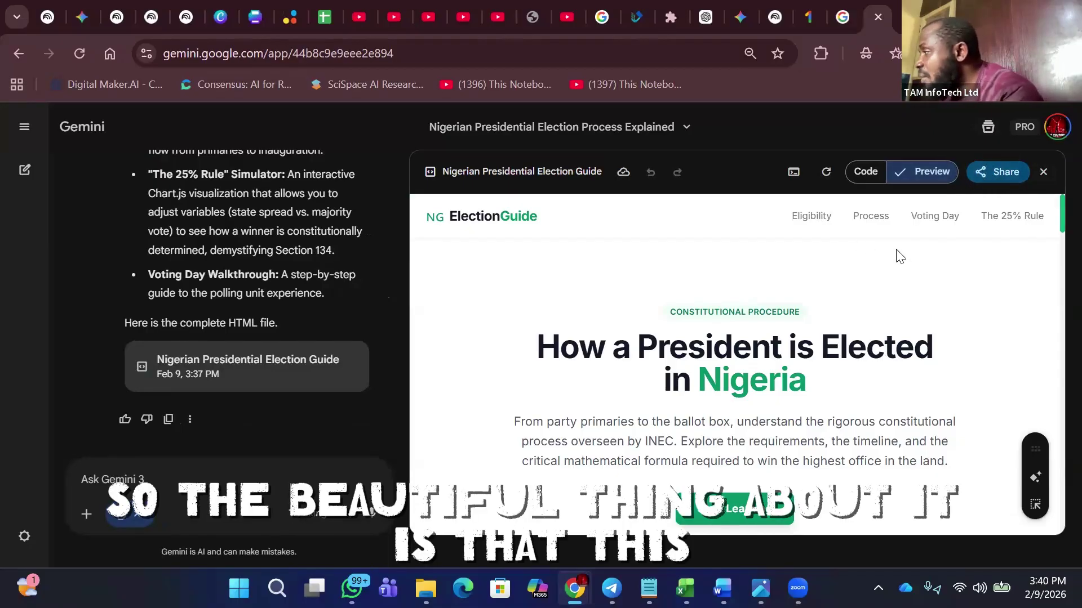
left_click(987, 172)
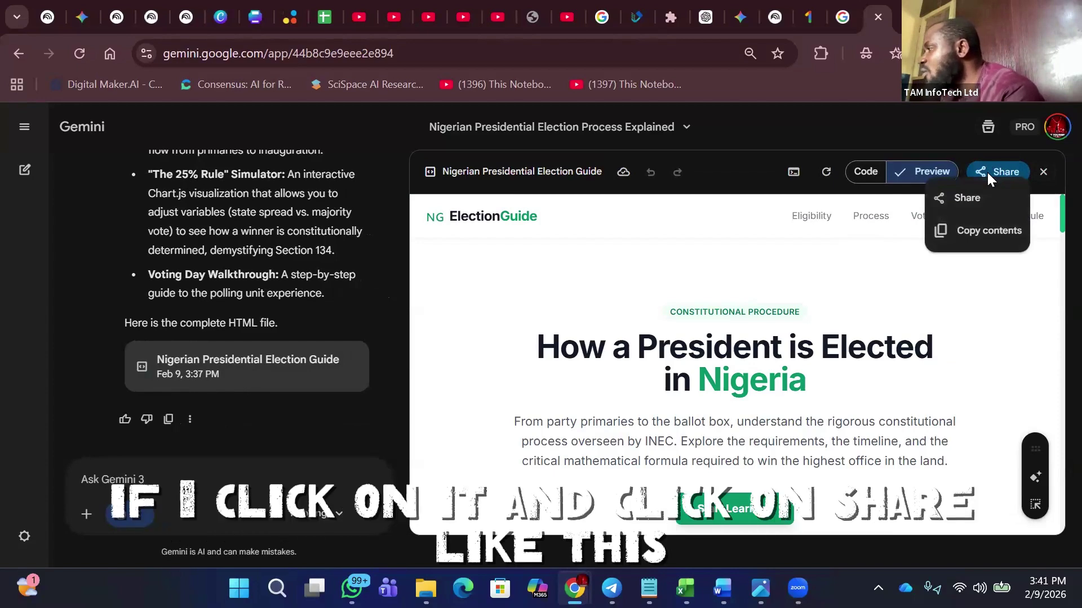
left_click(974, 198)
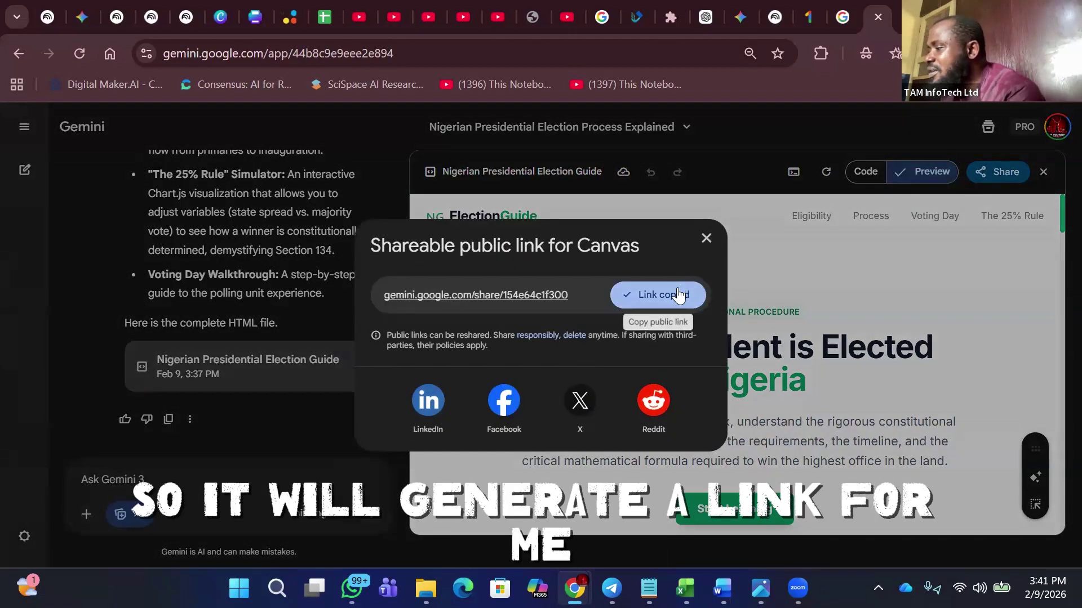
left_click(678, 295)
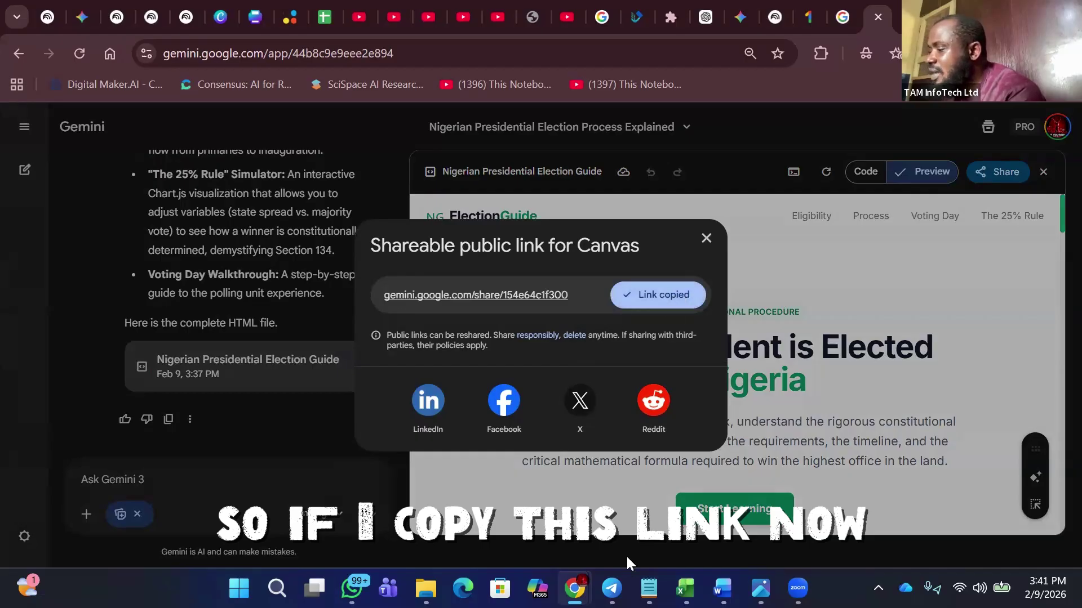
Switch to Unigram to post the copied guide link in The Future channel, and return to Gemini to close the share dialog
left_click(611, 587)
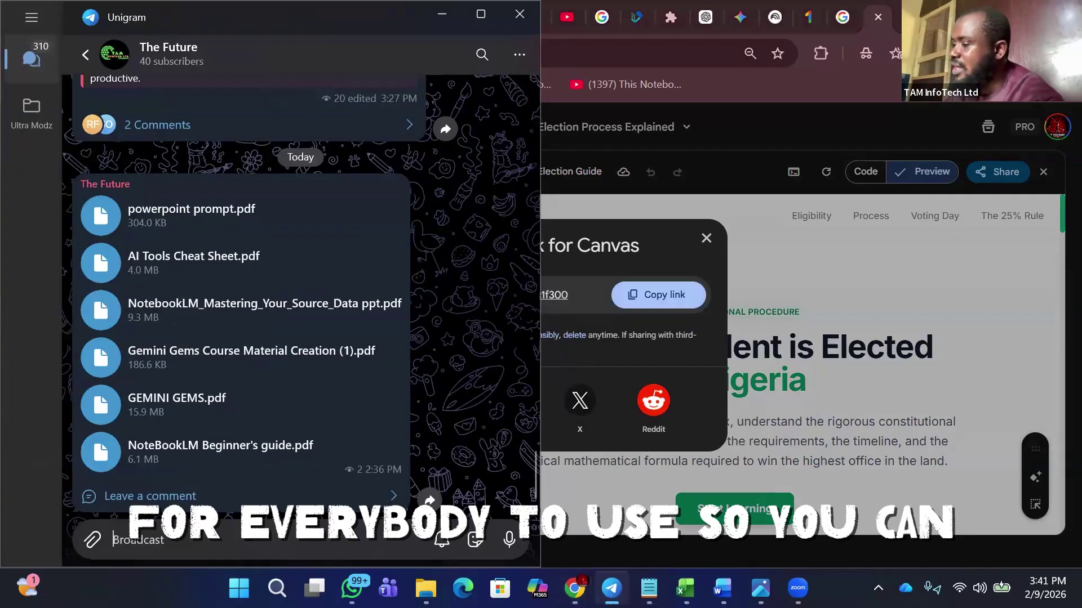
key("ctrl+v")
key("Return")
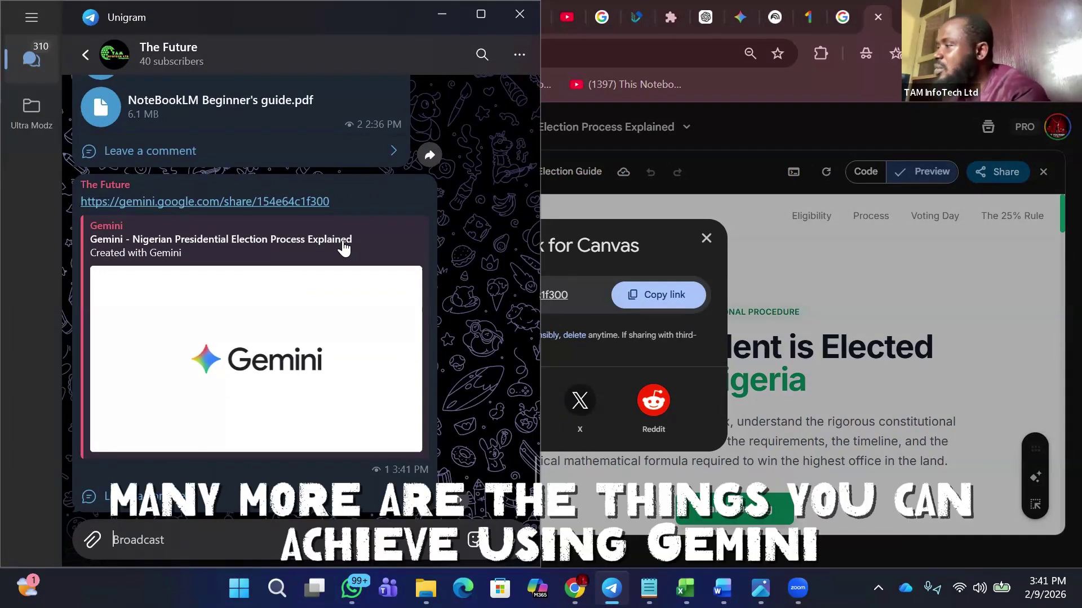
left_click(442, 16)
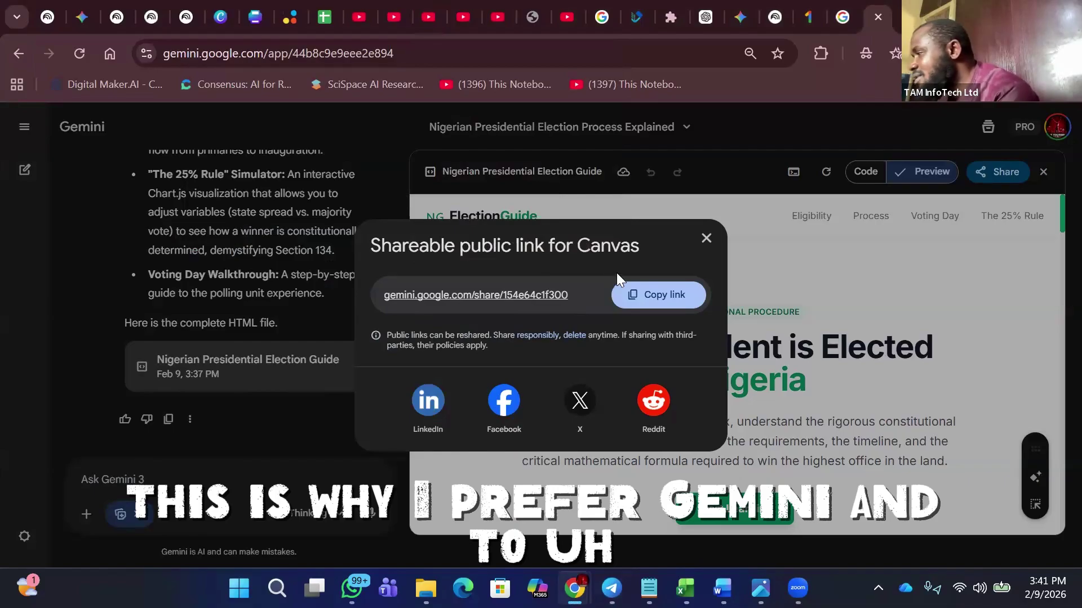
left_click(706, 239)
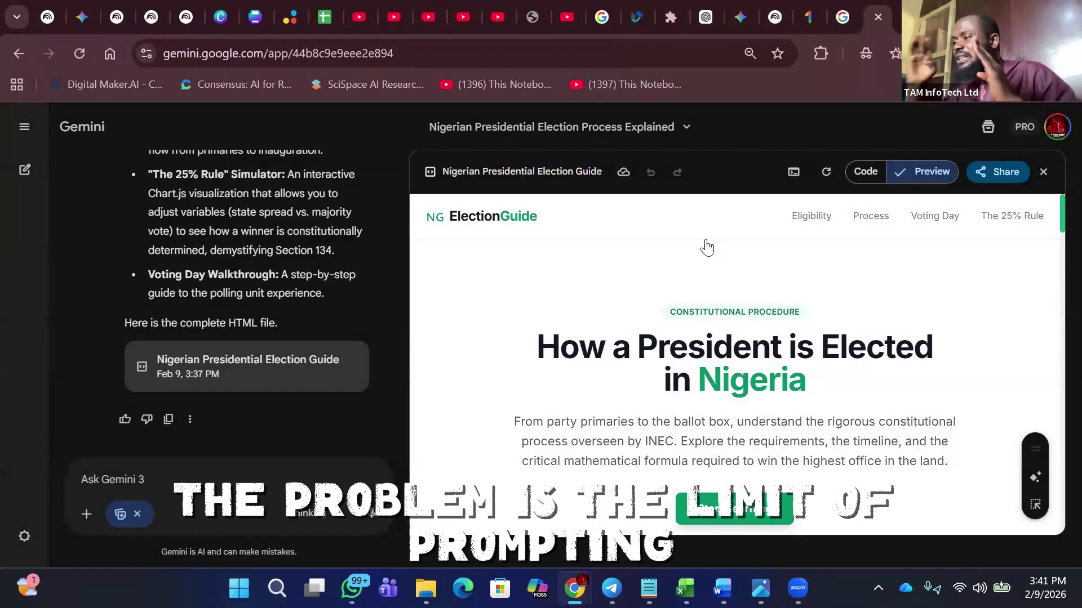
Close the guide and resubmit the copied question "what is the procedure of electing a president in Nigeria?" in place of the pasted share link
left_click(1043, 174)
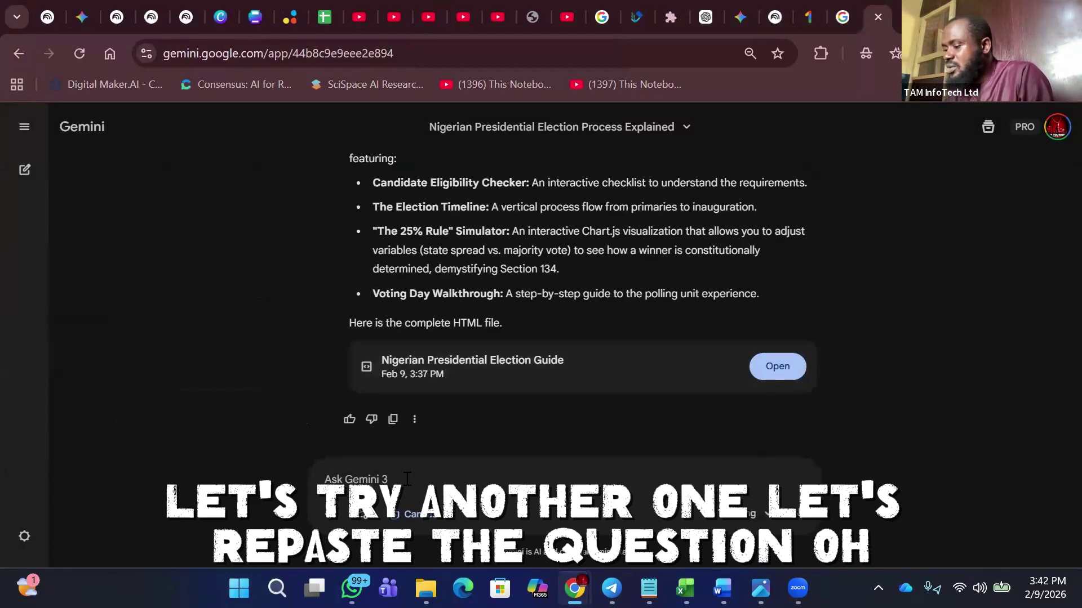
type("https://gemini.google.com/share/154e64c1f300")
scroll(637, 282, "up", 10)
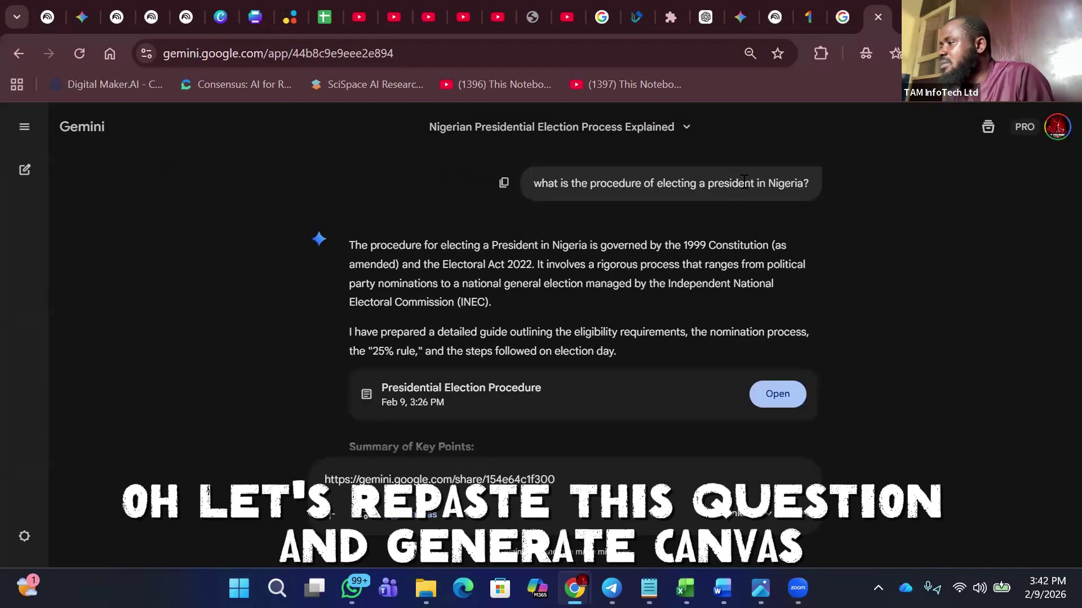
left_click(504, 183)
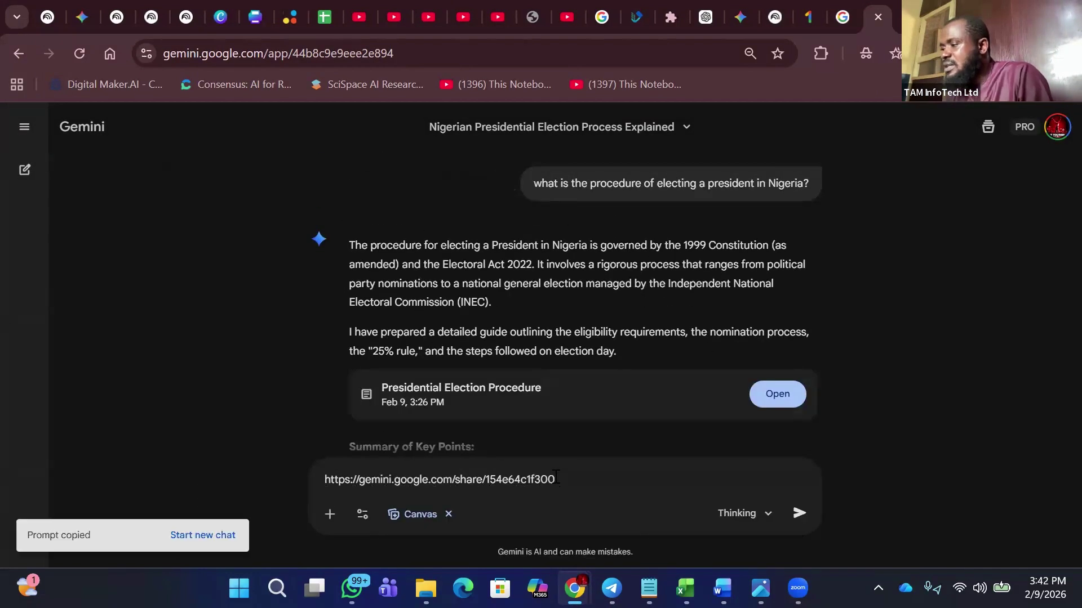
key("ctrl+a")
key("ctrl+v")
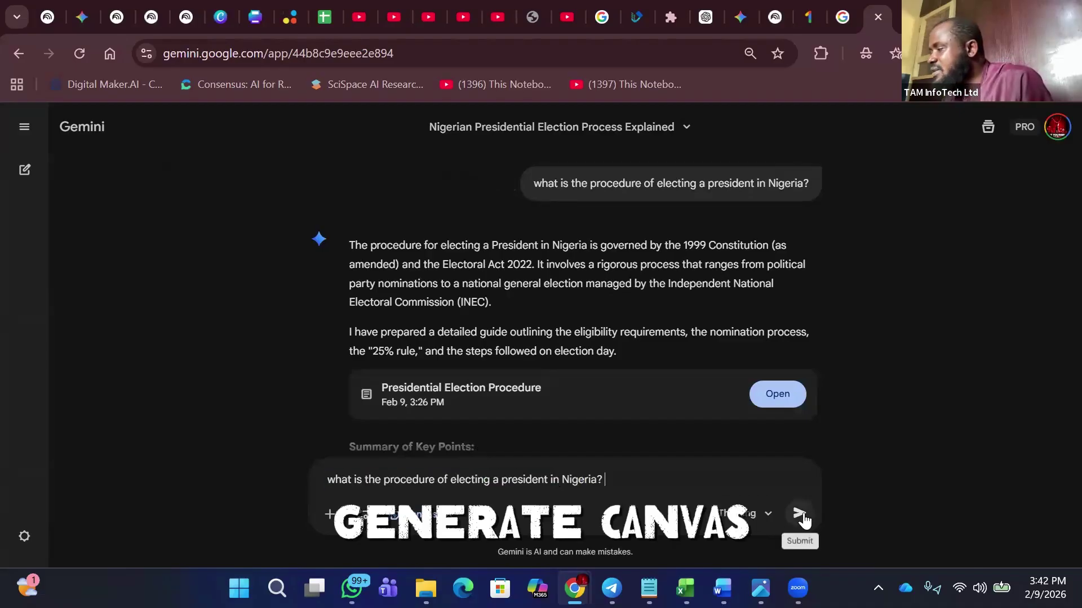
left_click(800, 515)
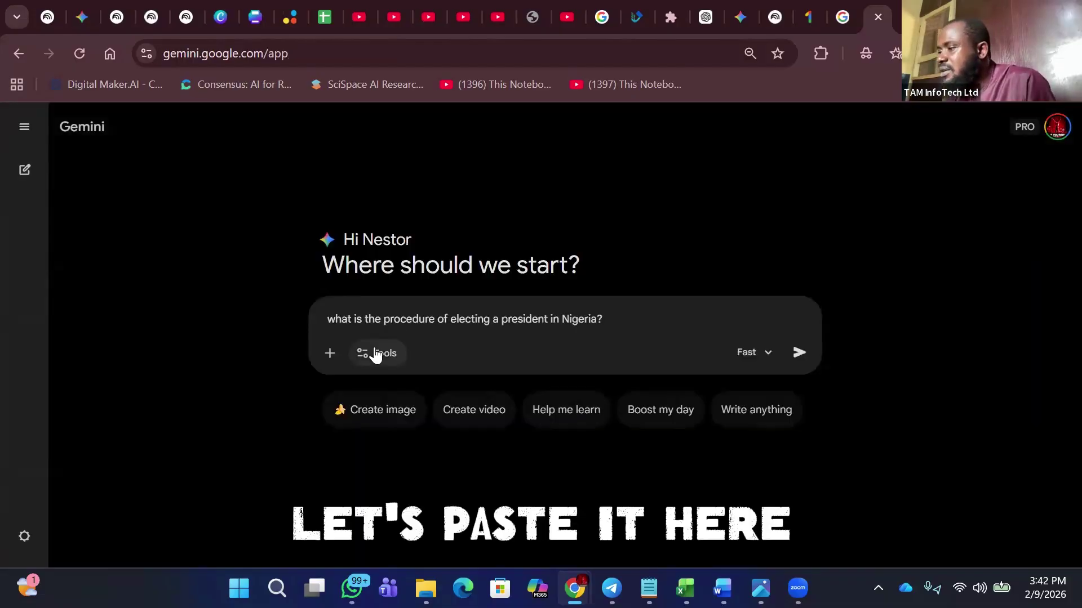
In a new chat, submit the question about electing a president in Nigeria with the Canvas tool and the Thinking model
left_click(374, 353)
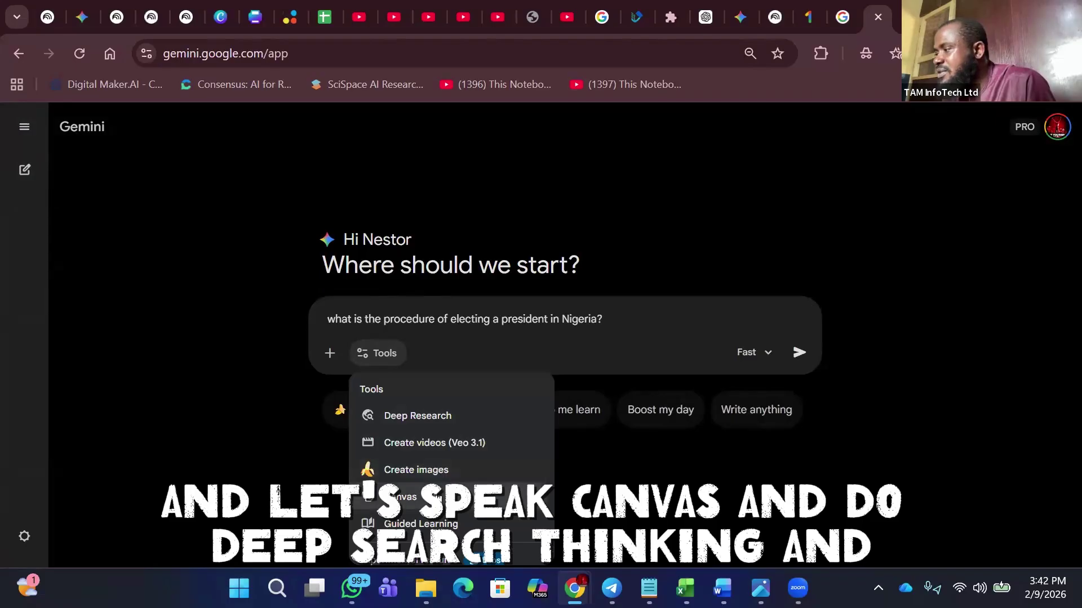
left_click(437, 497)
left_click(761, 359)
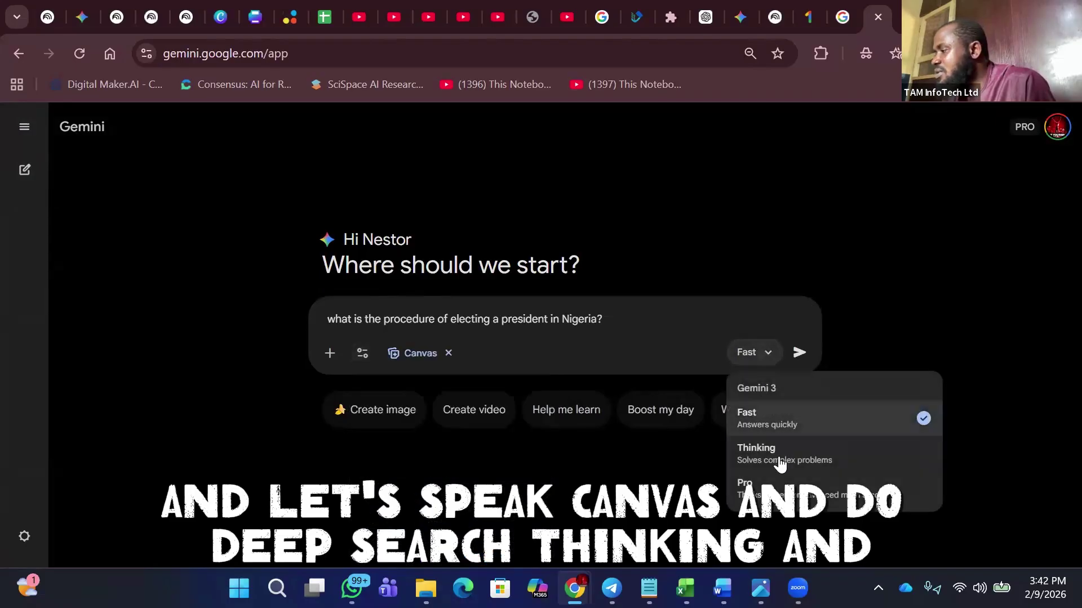
left_click(762, 459)
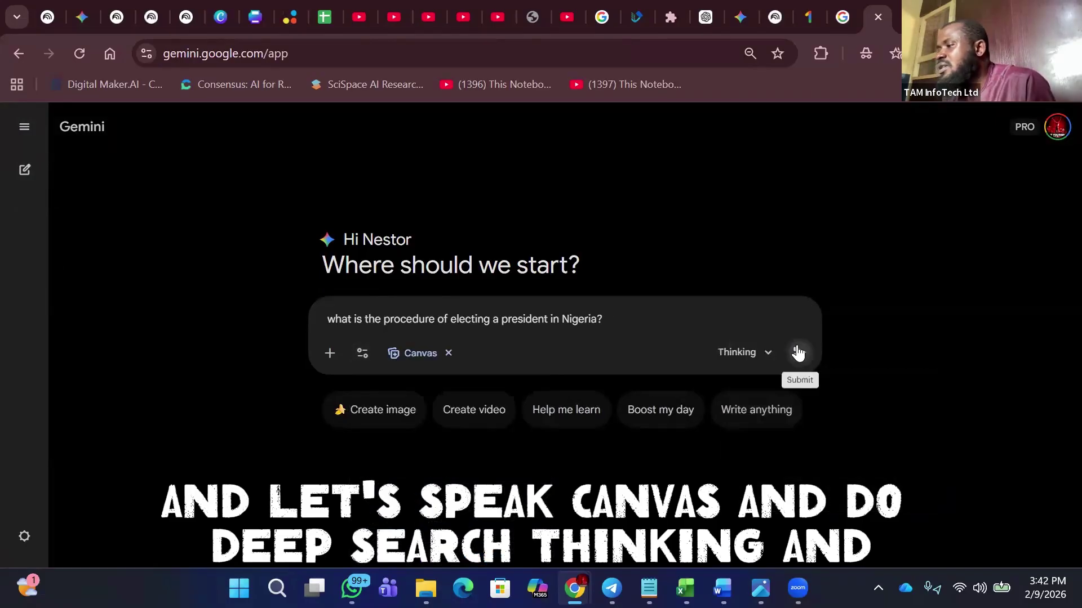
left_click(798, 352)
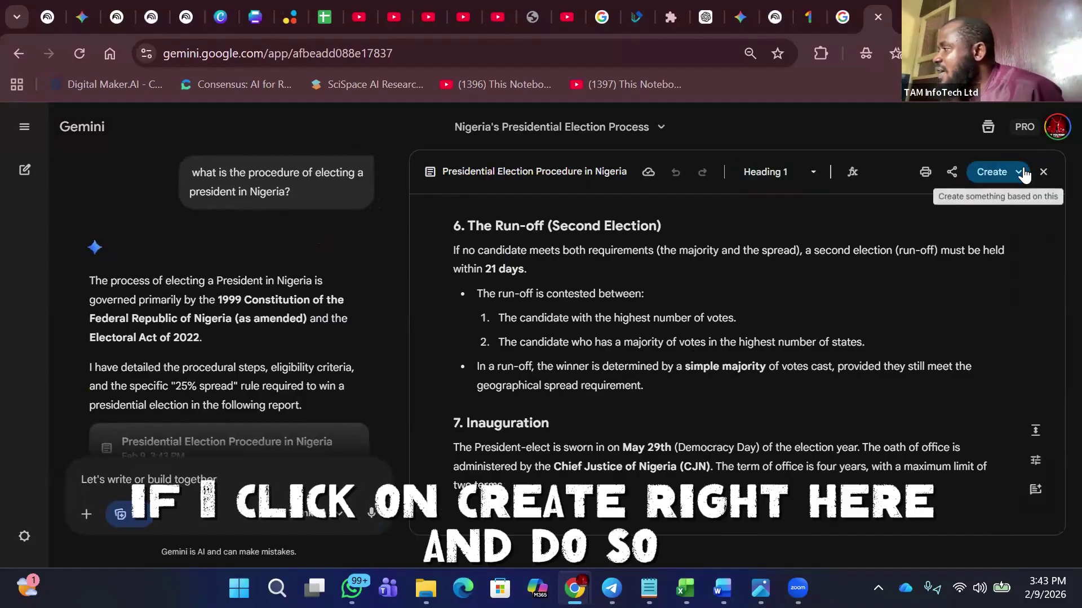
Create an infographic from the Presidential Election Procedure in Nigeria document and look through its preview
left_click(1019, 173)
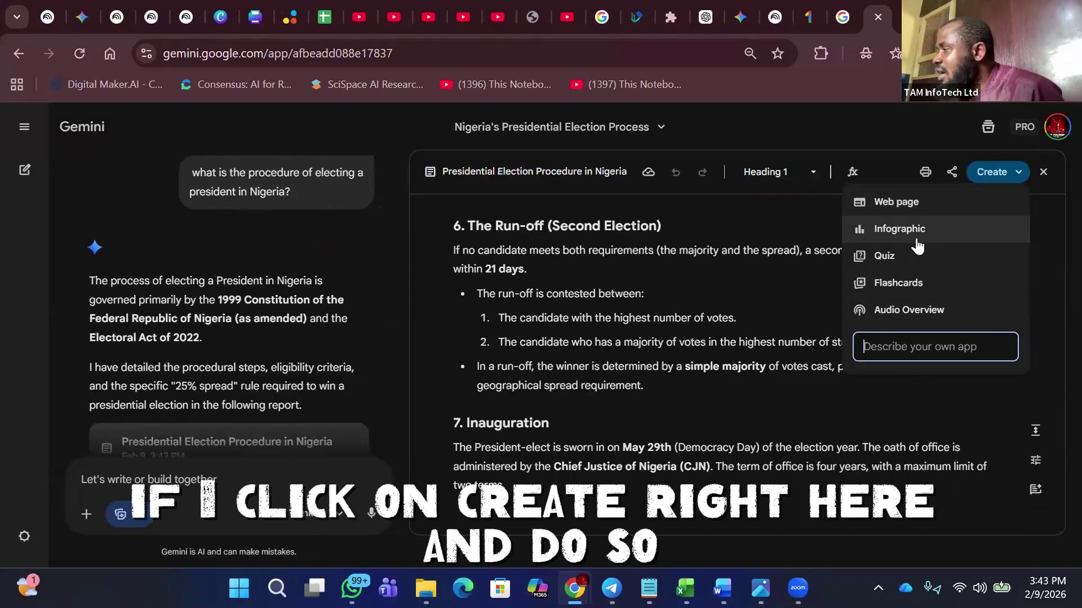
left_click(930, 209)
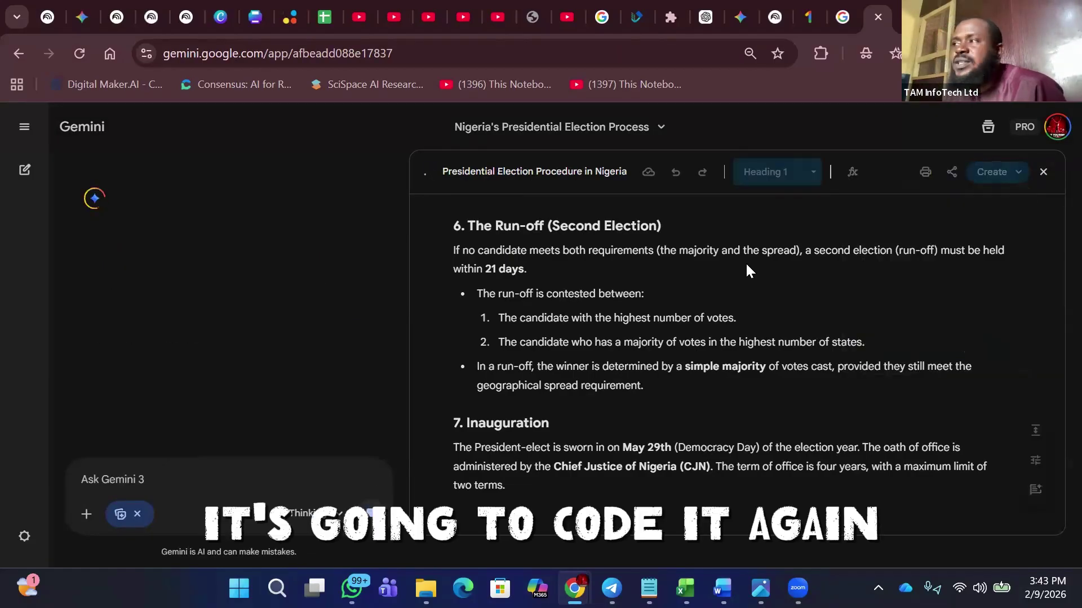
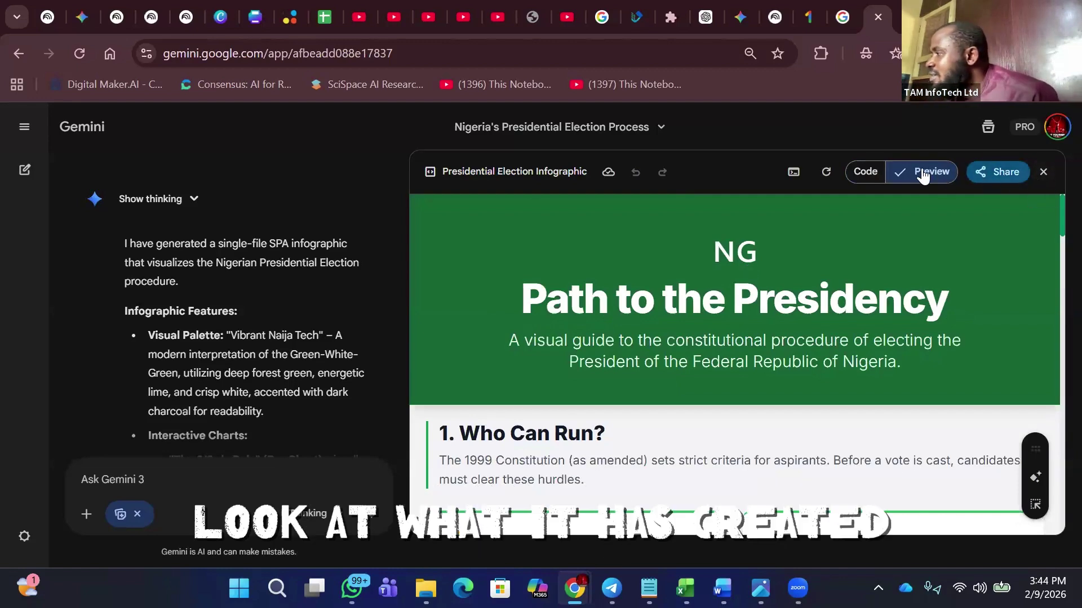
scroll(916, 313, "down", 5)
scroll(915, 314, "down", 10)
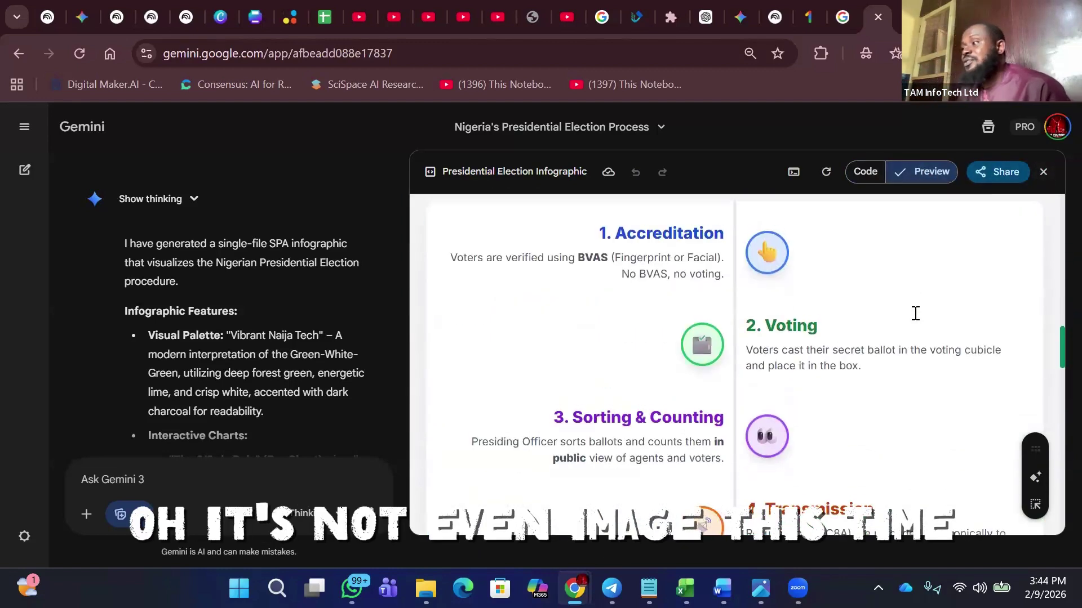
scroll(916, 314, "down", 2)
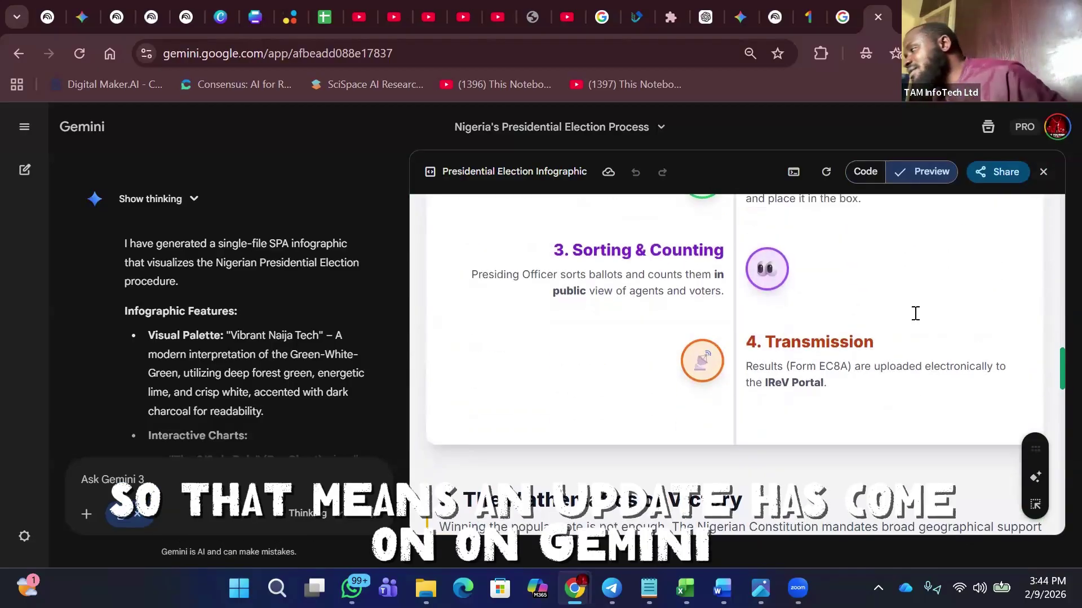
scroll(916, 314, "down", 10)
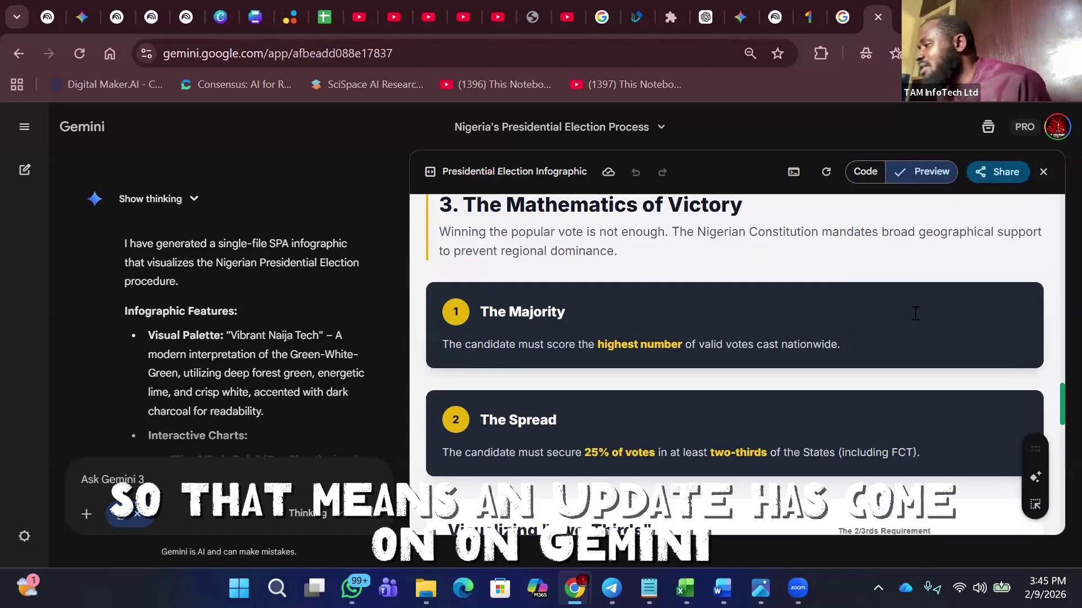
scroll(915, 314, "down", 10)
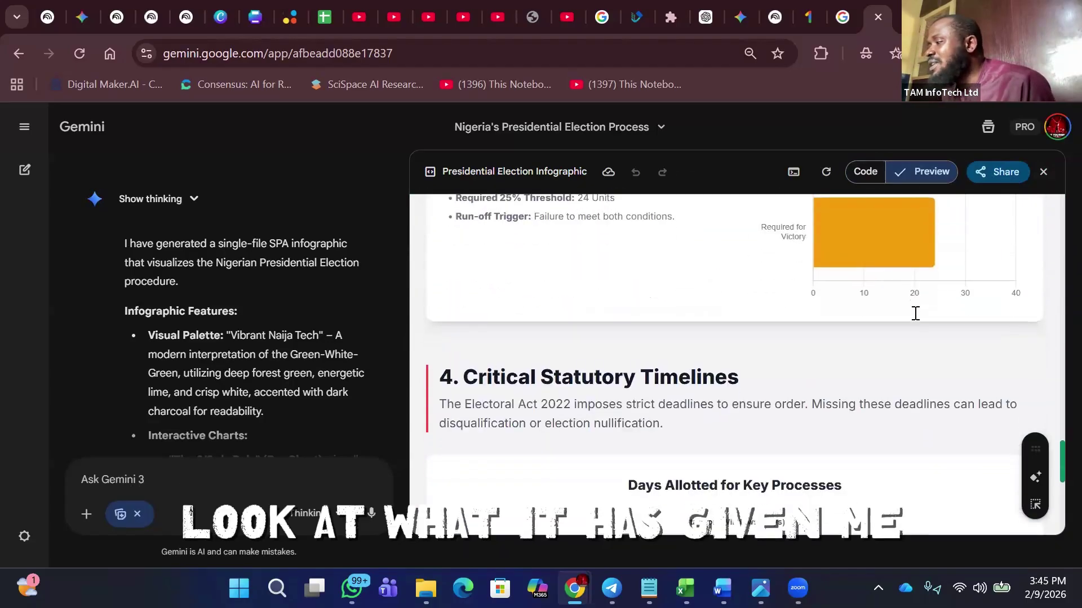
scroll(915, 314, "up", 15)
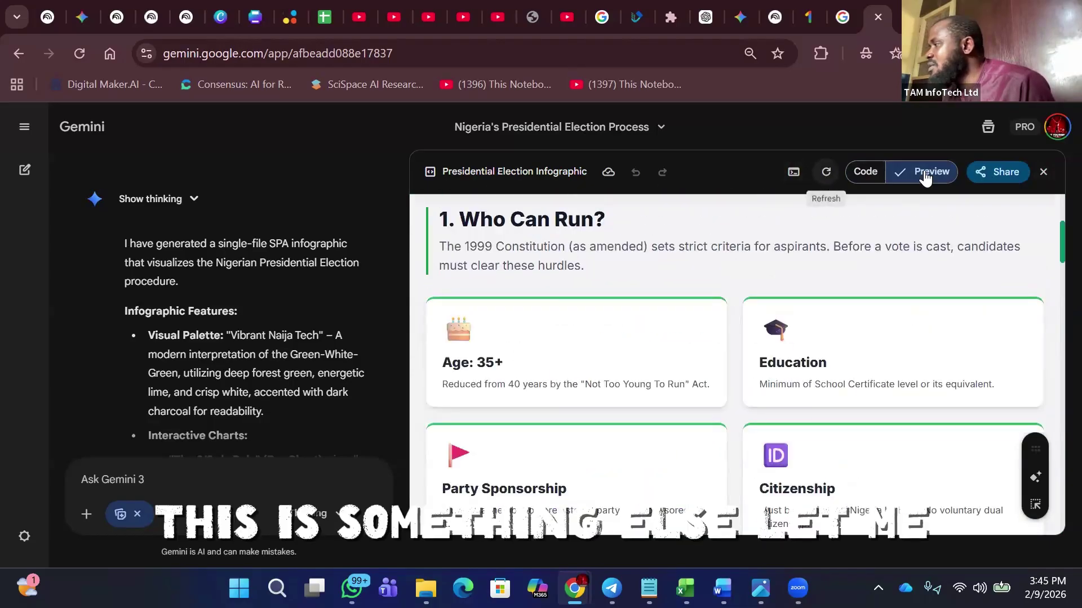
Copy the shareable public link of the Presidential Election Infographic and open it in a new browser tab
left_click(1000, 175)
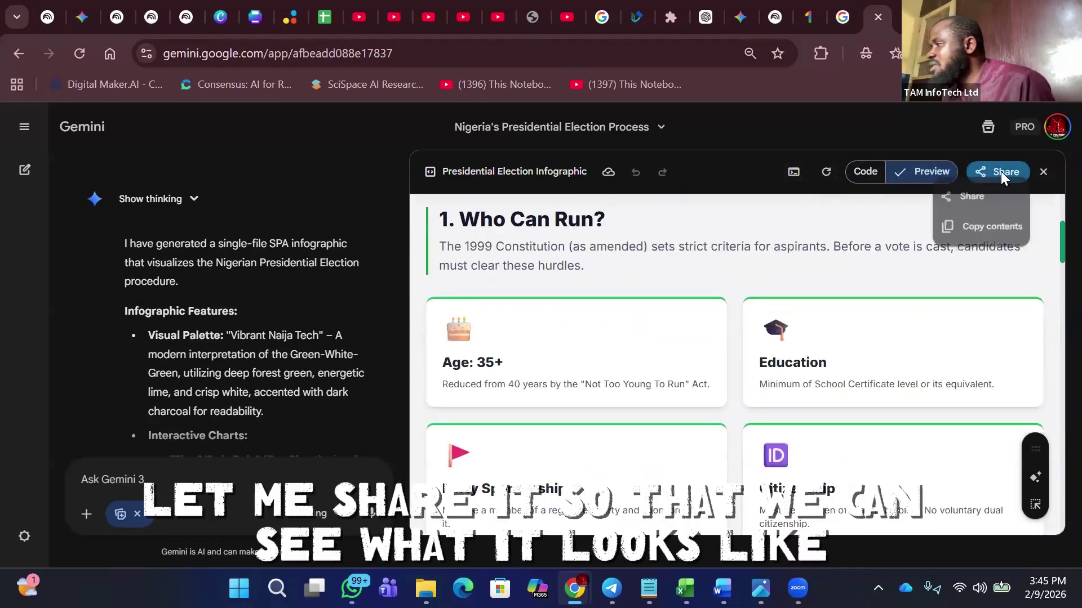
left_click(967, 198)
left_click(655, 296)
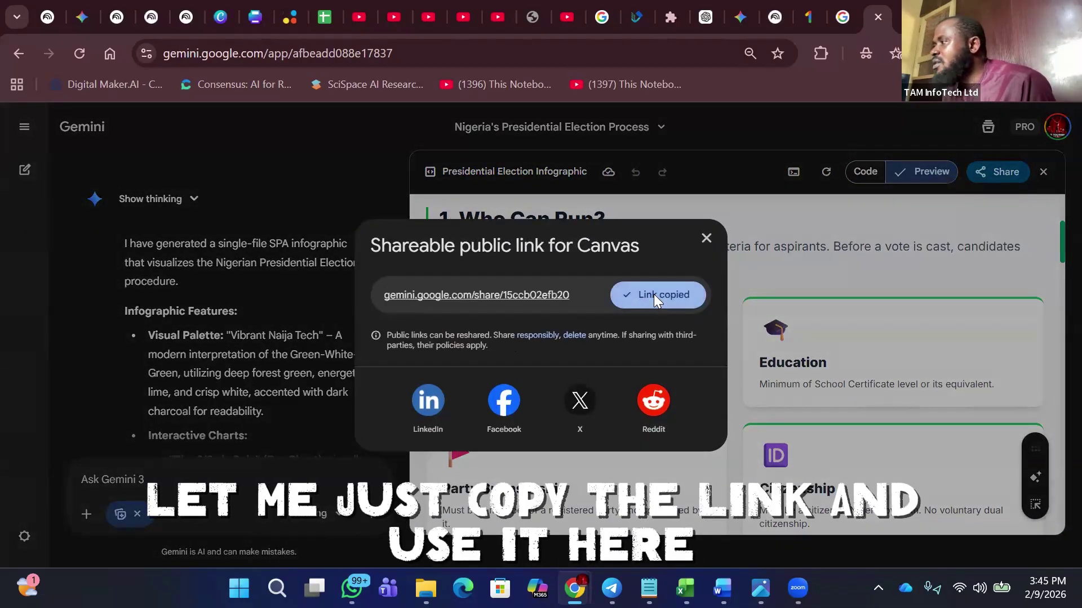
key("ctrl+t")
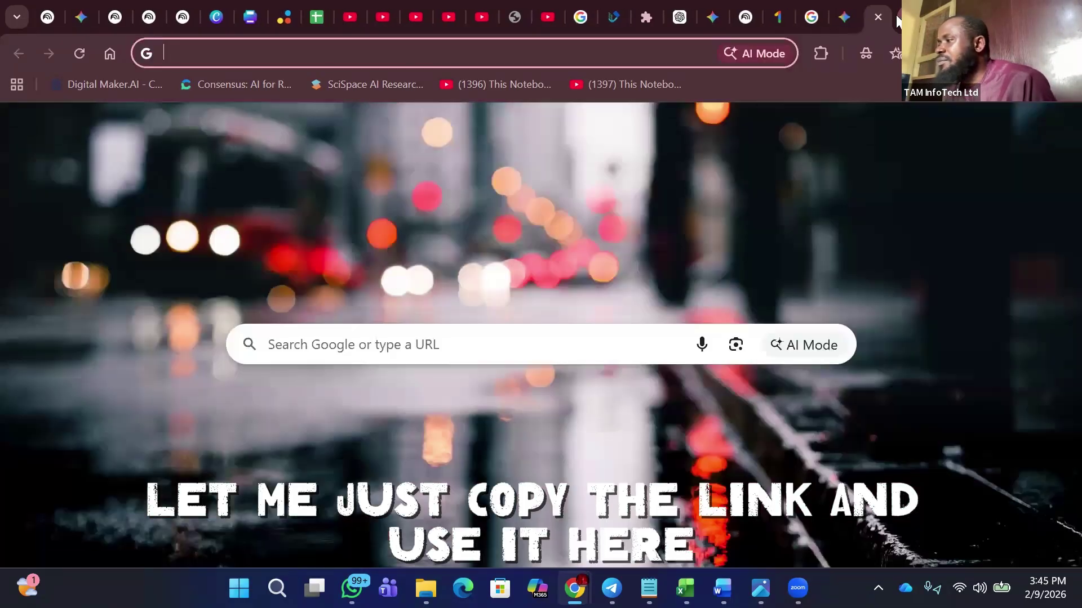
key("ctrl+v")
key("Return")
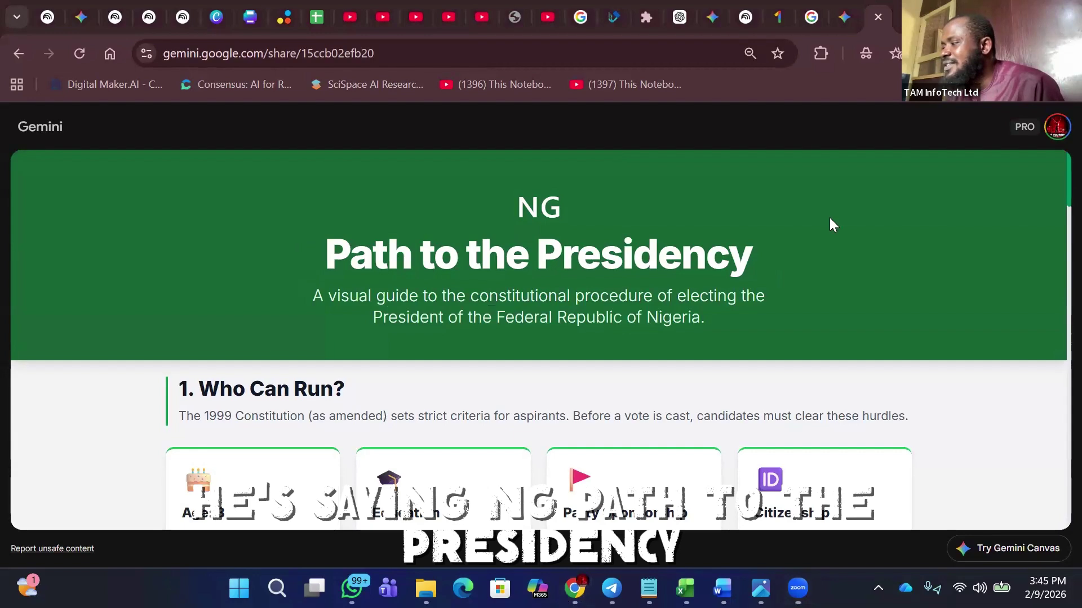
Examine the shared infographic's eligibility cards, "Not Too Young To Run" chart and Election Day Workflow section
scroll(829, 223, "down", 3)
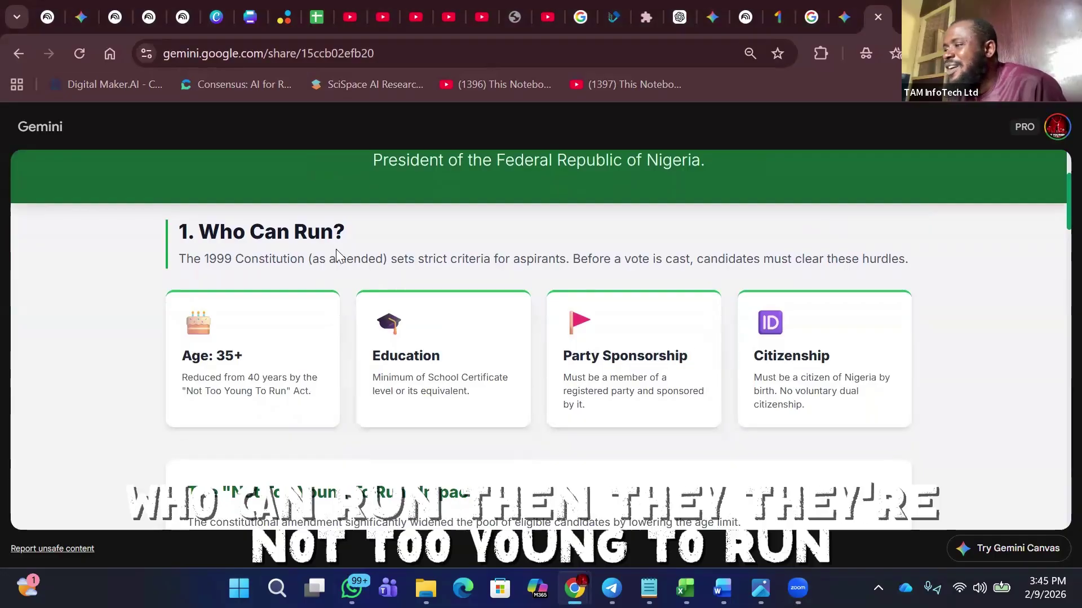
scroll(430, 242, "down", 2)
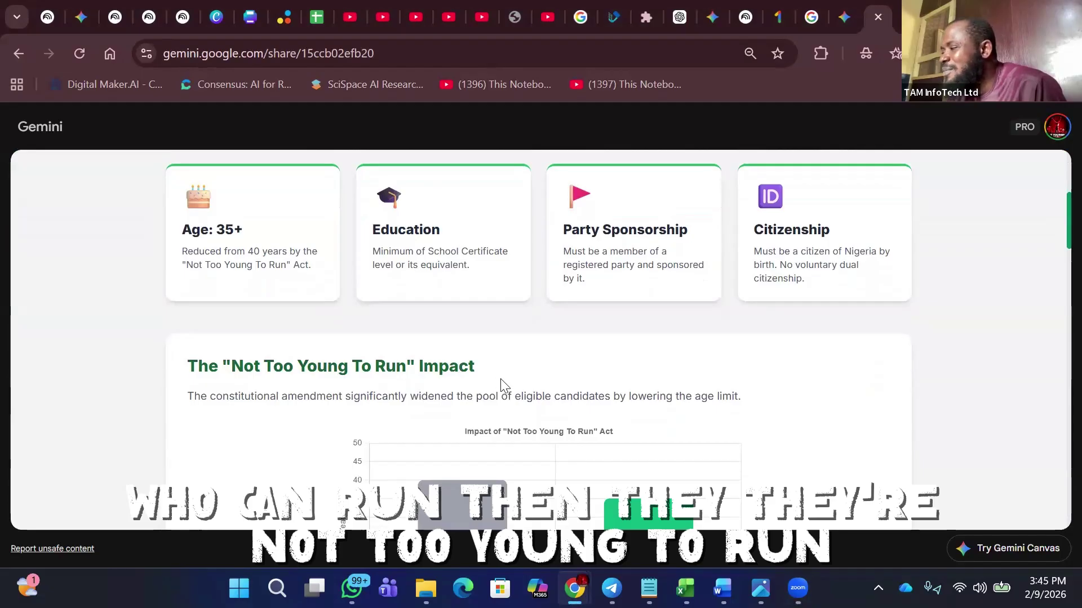
scroll(503, 385, "down", 3)
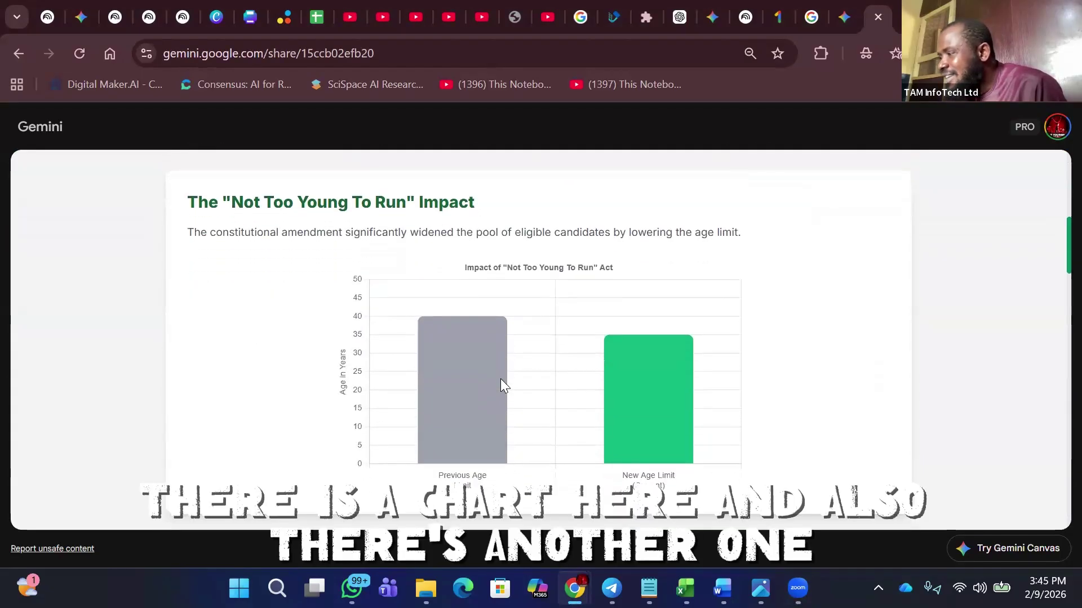
scroll(500, 378, "down", 8)
scroll(500, 379, "up", 4)
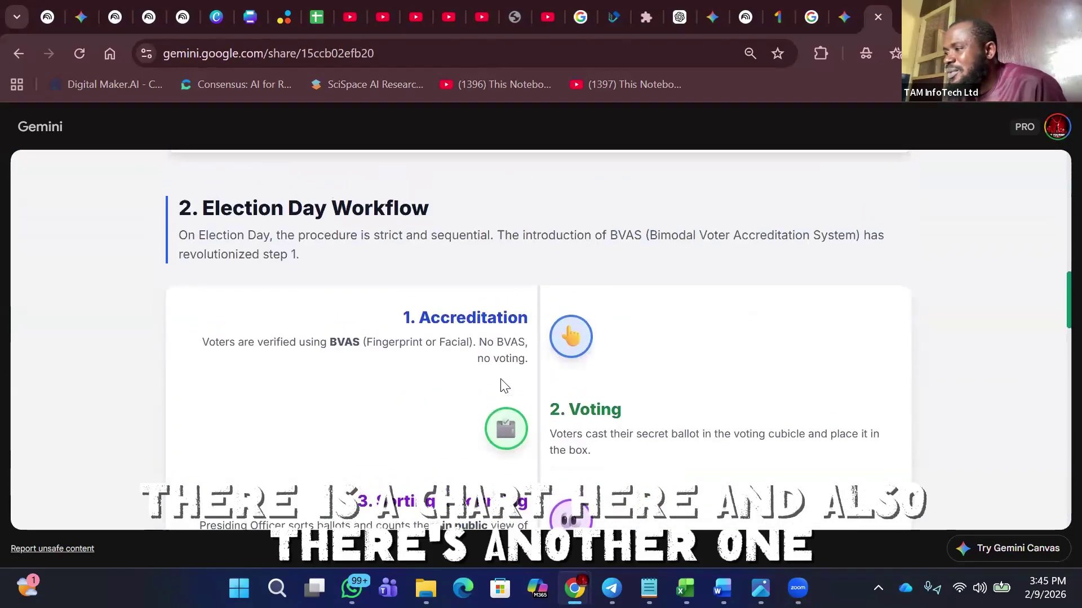
scroll(500, 378, "down", 1)
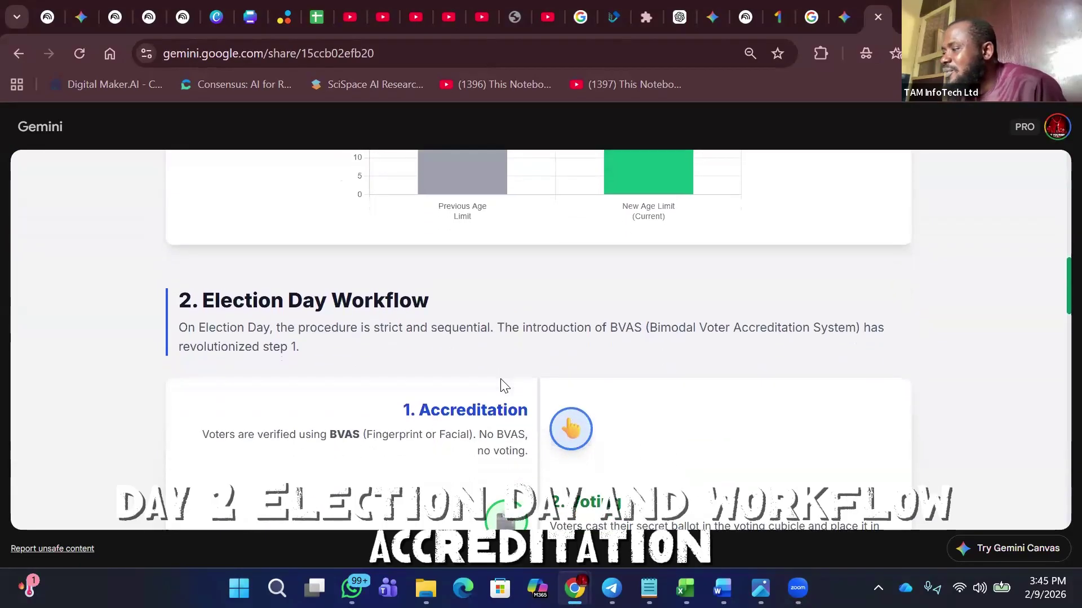
scroll(504, 386, "down", 2)
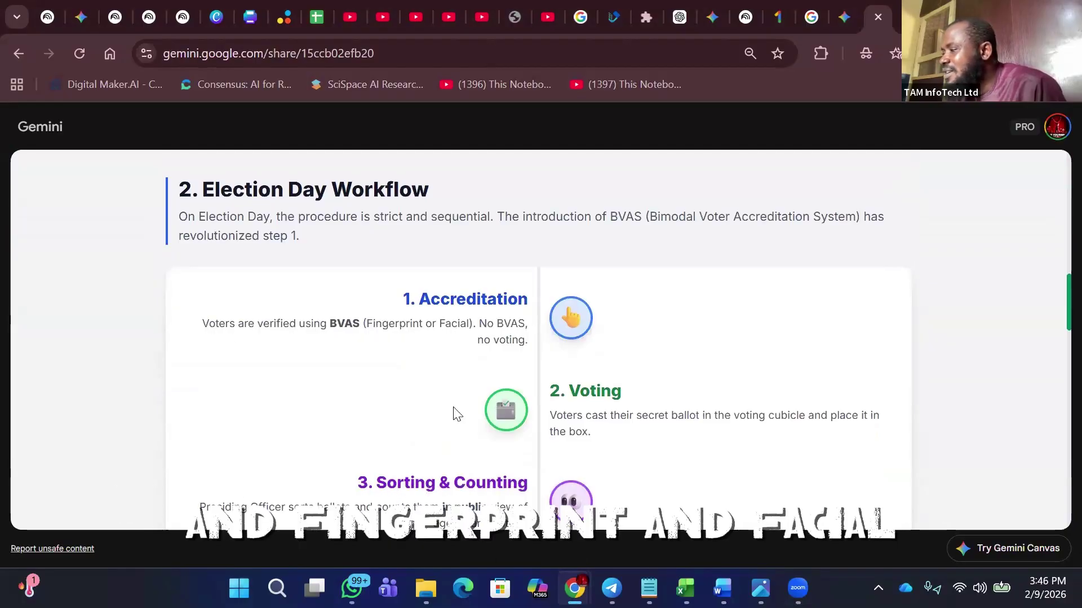
scroll(454, 414, "down", 2)
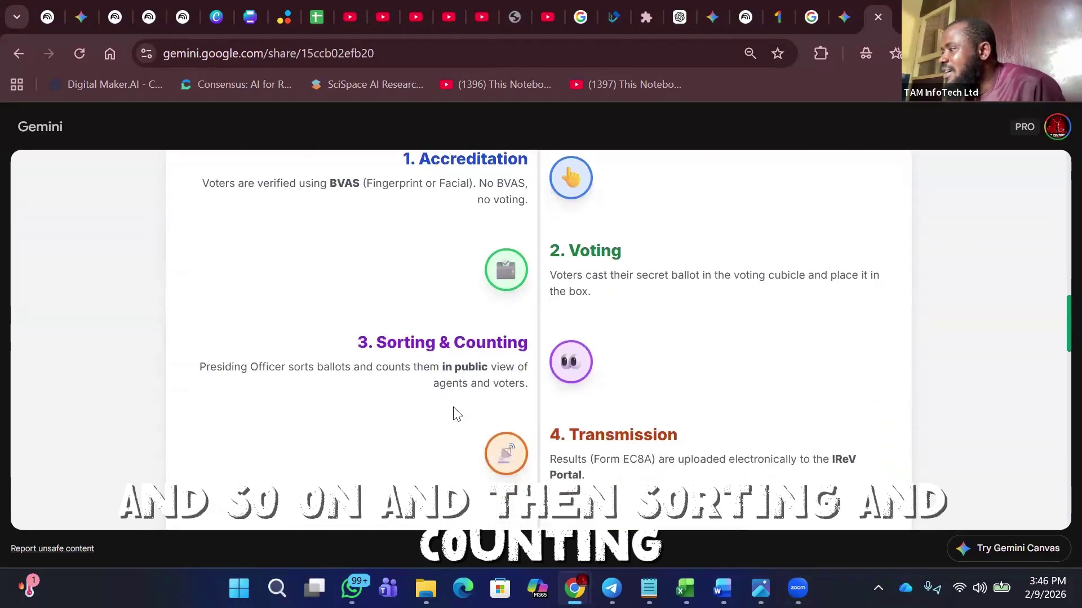
scroll(661, 353, "up", 2)
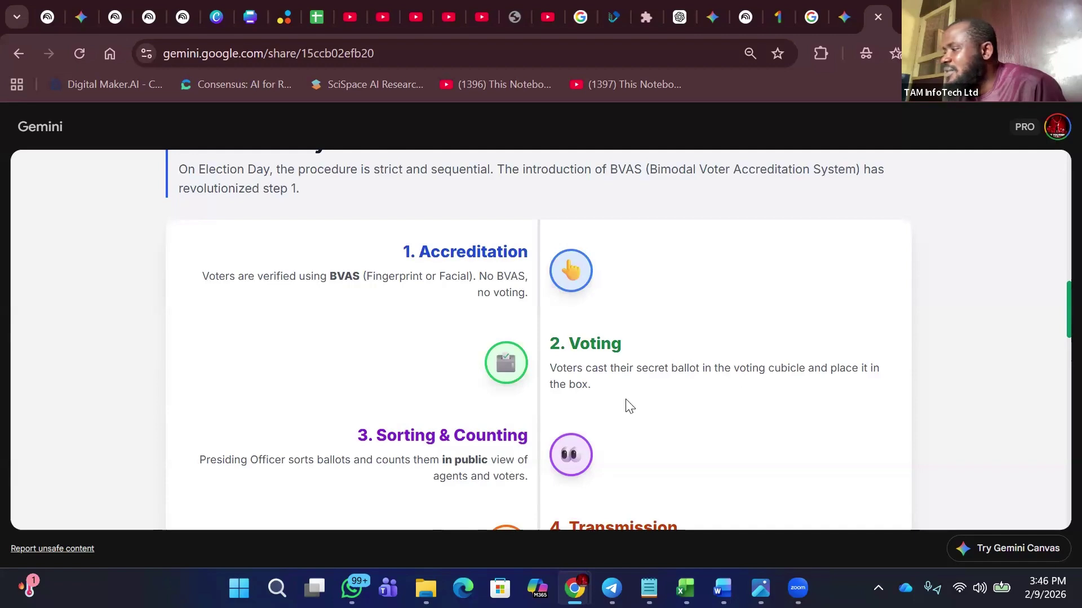
scroll(629, 406, "down", 2)
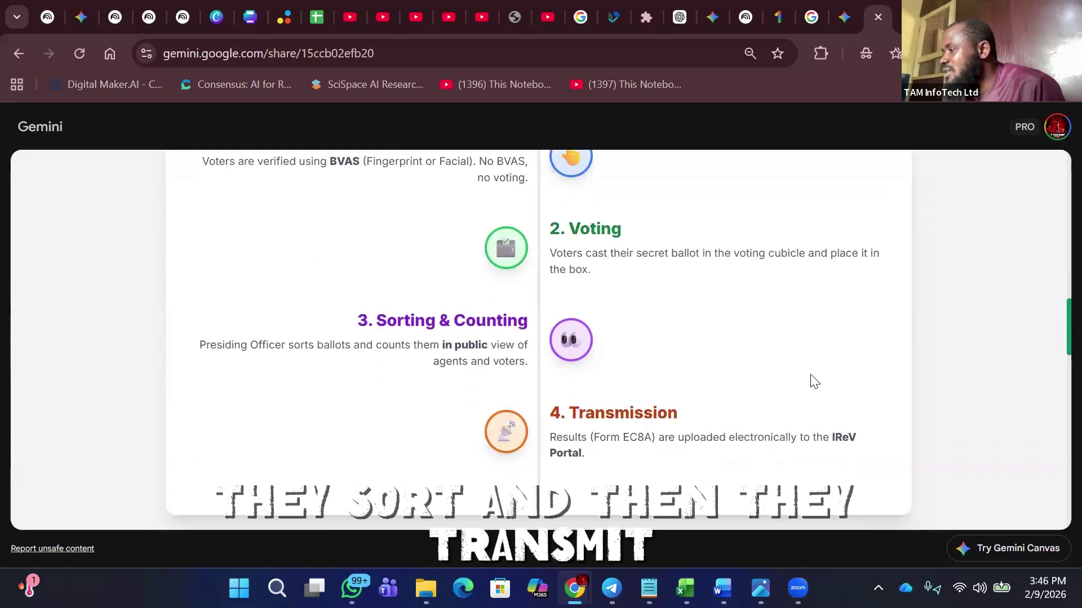
Examine the infographic's Mathematics of Victory and Critical Statutory Timelines sections through to the footer, and return to its beginning
scroll(657, 431, "down", 5)
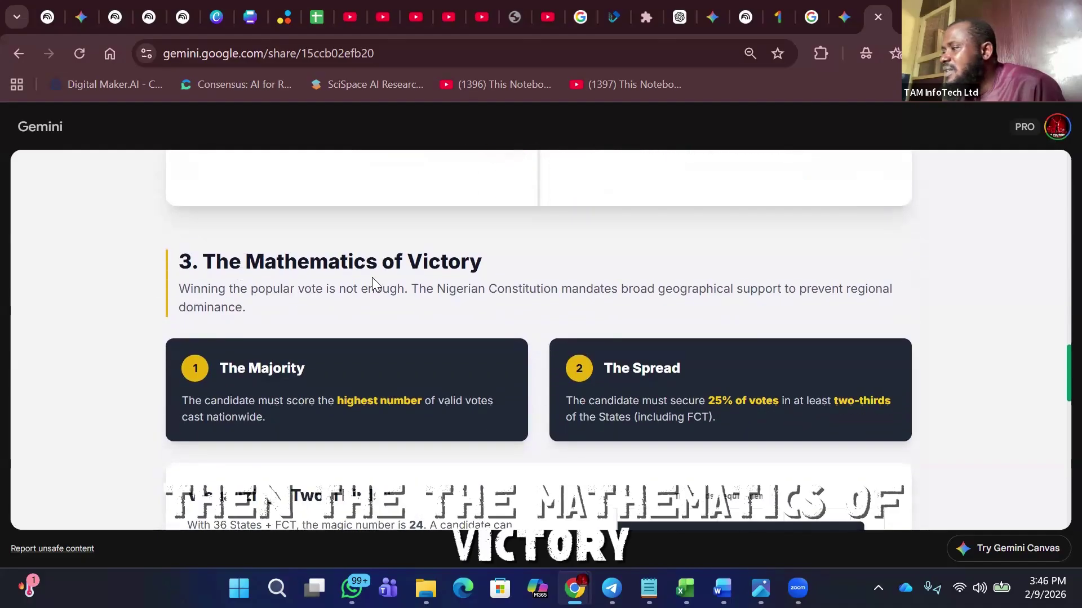
scroll(289, 377, "down", 1)
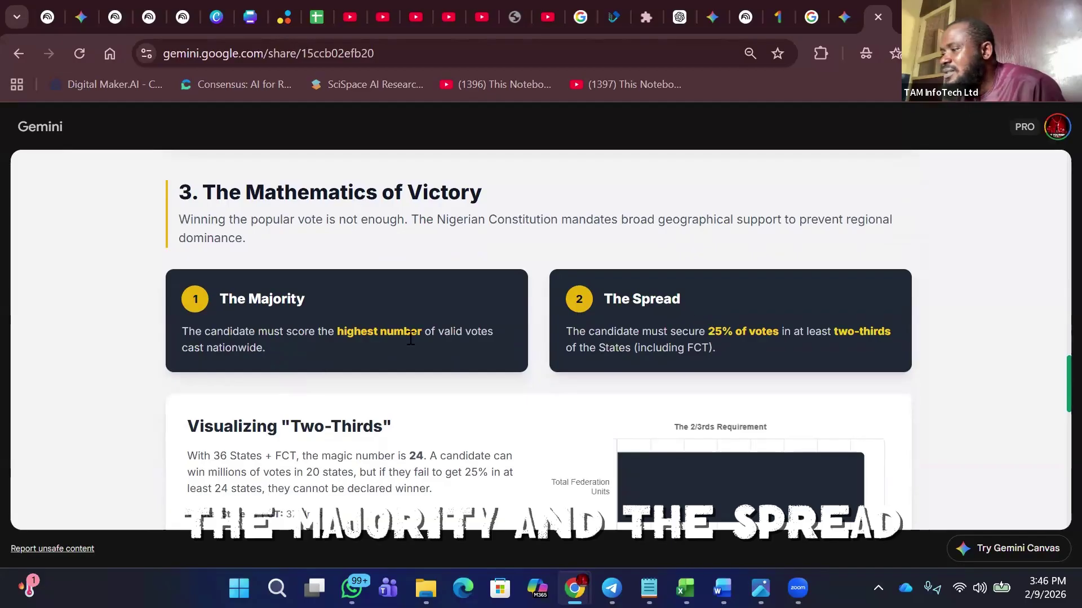
scroll(442, 445, "down", 3)
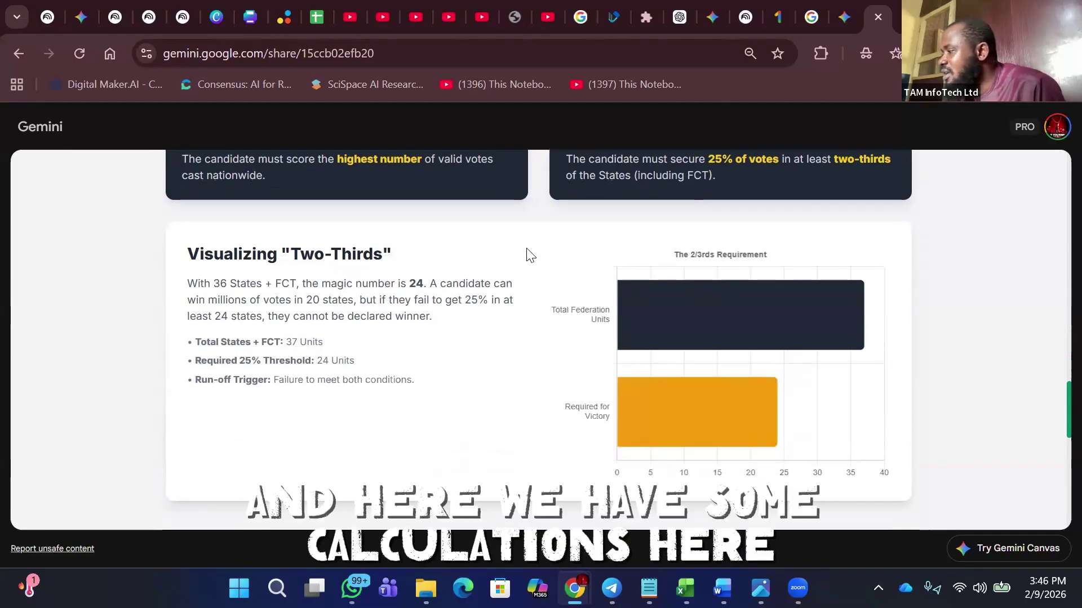
scroll(397, 399, "down", 1)
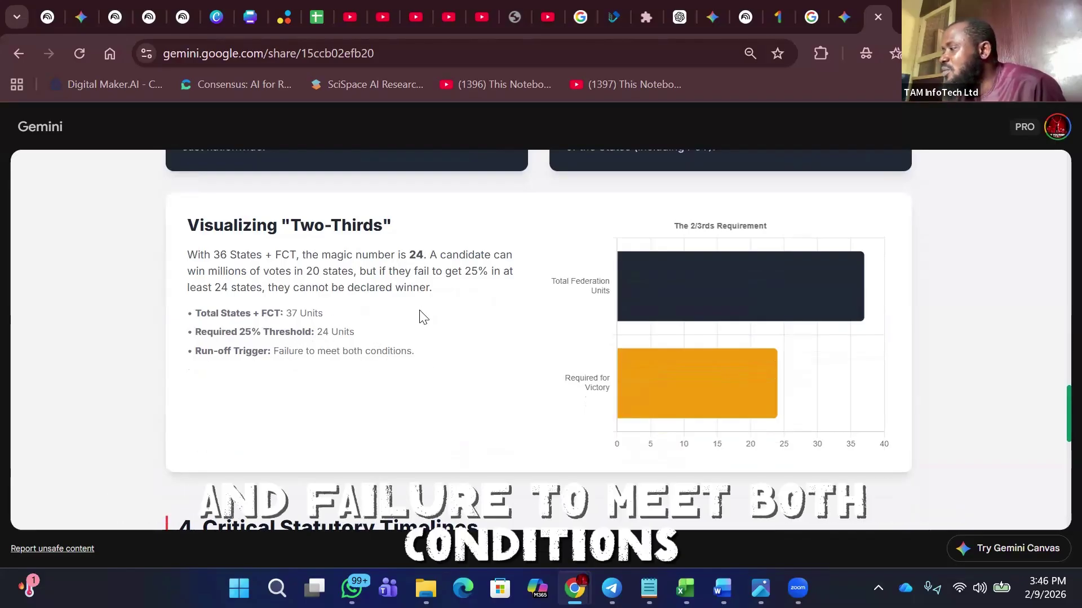
scroll(521, 352, "down", 4)
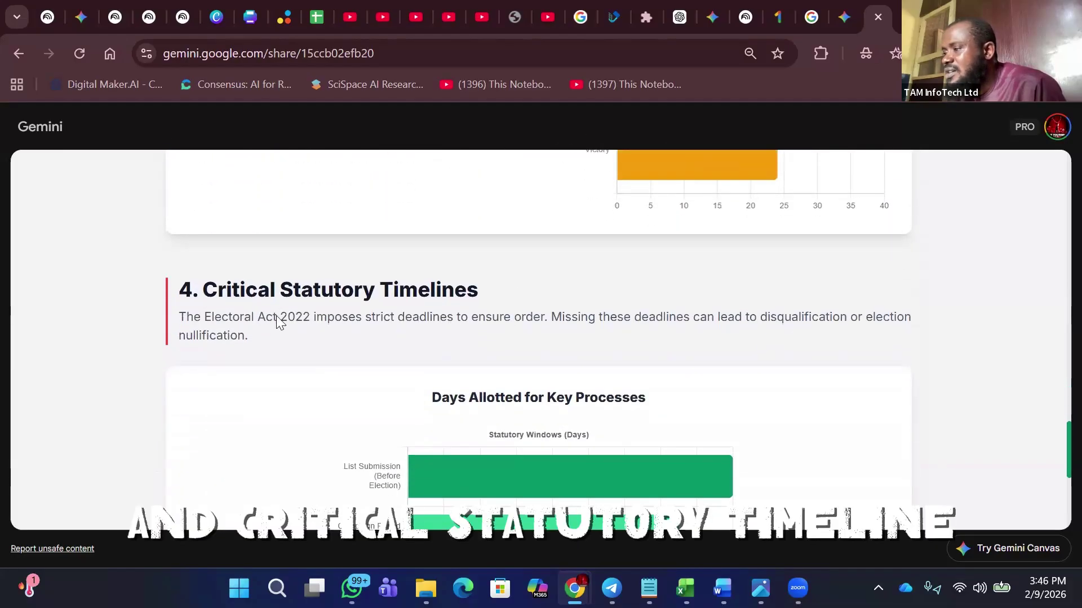
scroll(513, 381, "down", 5)
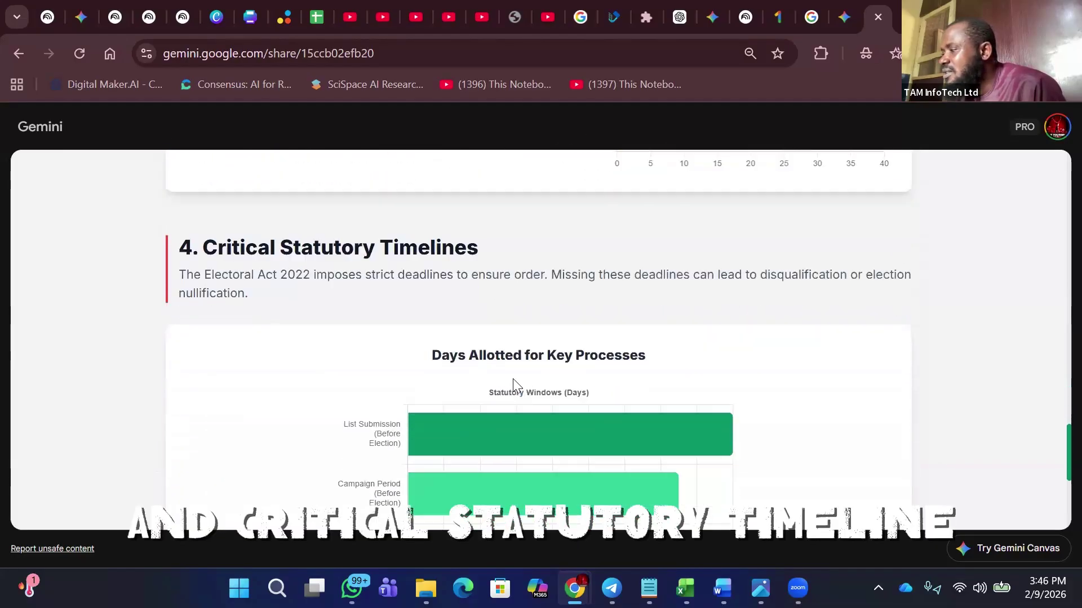
scroll(515, 385, "down", 1)
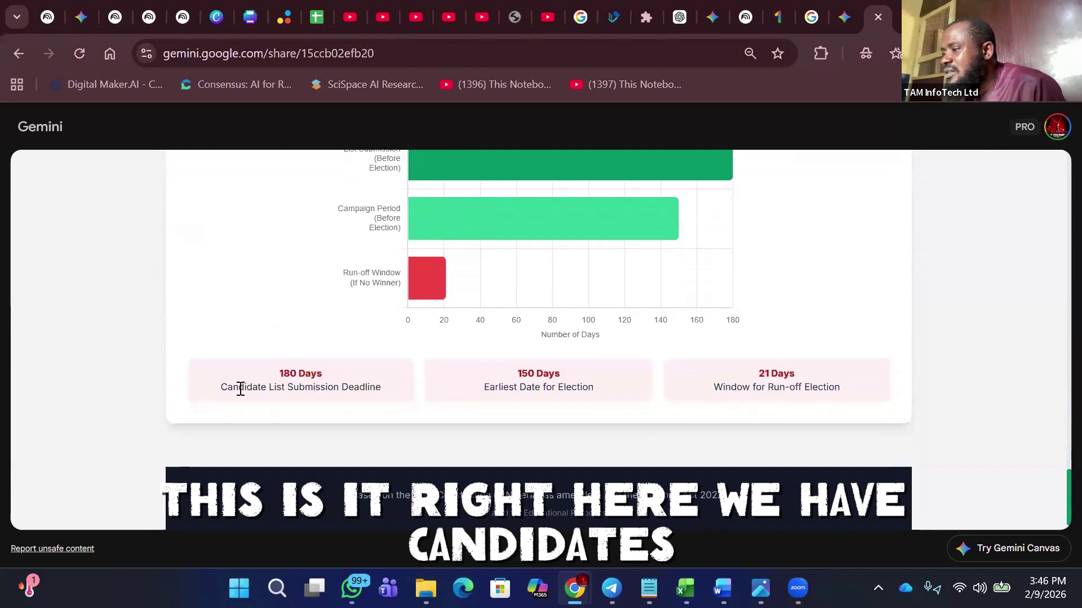
scroll(649, 400, "down", 1)
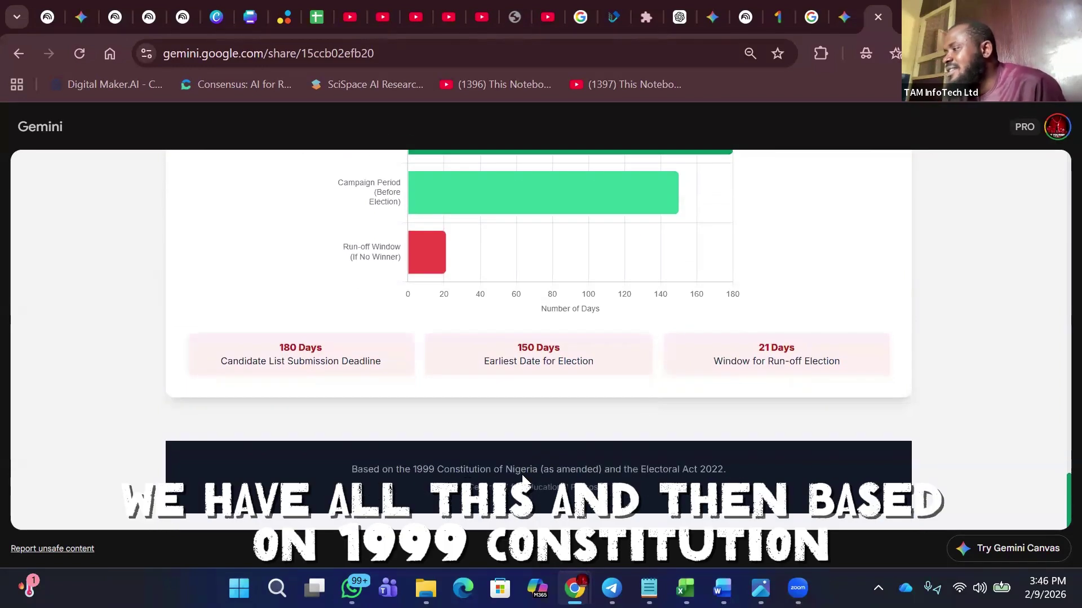
scroll(704, 479, "up", 20)
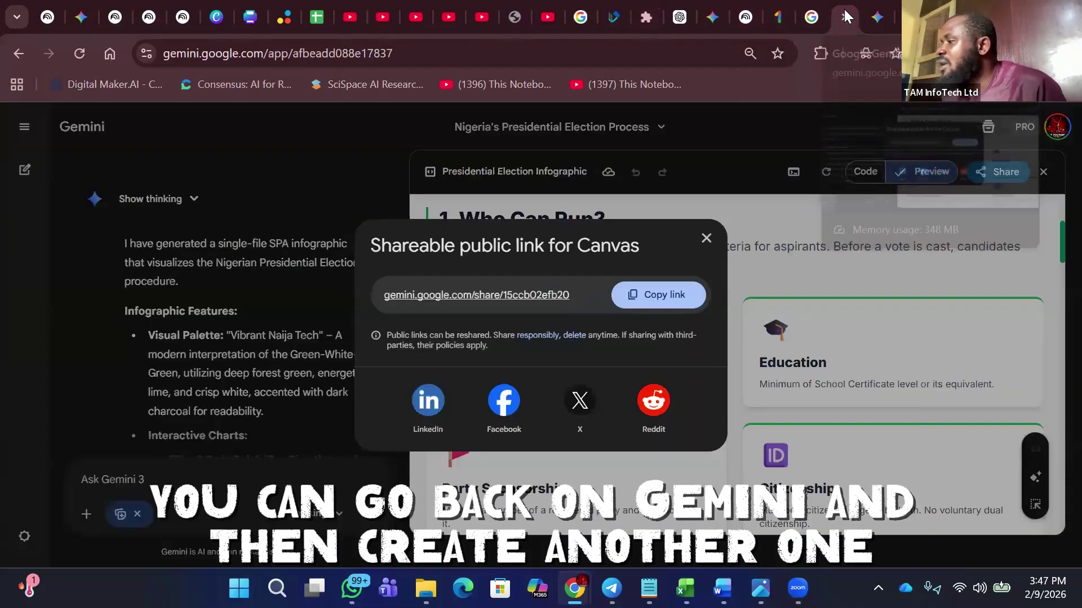
Return to the Gemini election chat and close the share dialog and the infographic canvas
left_click(845, 17)
left_click(706, 239)
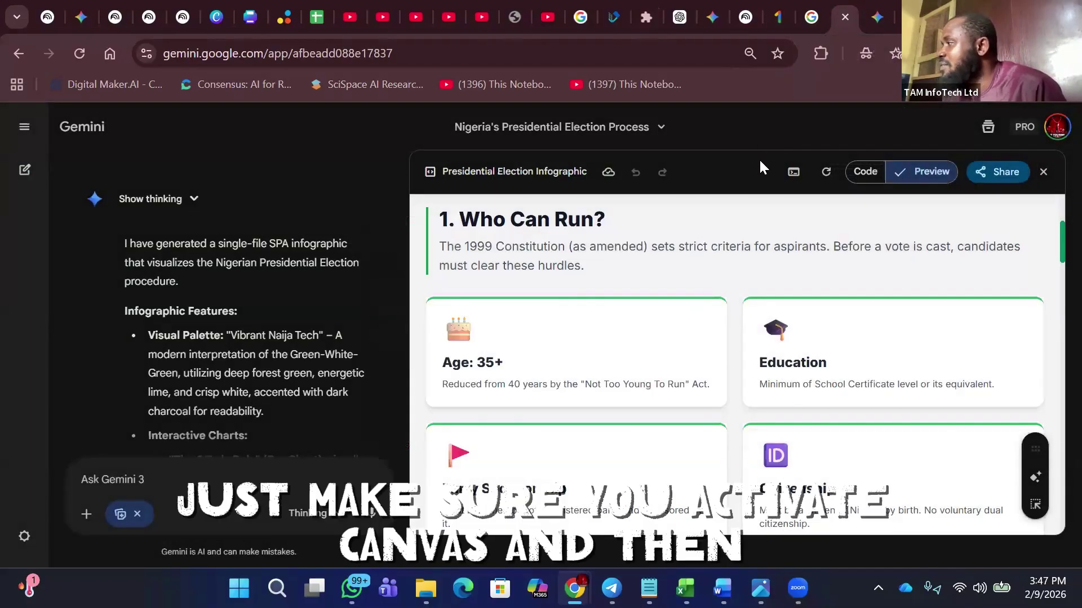
left_click(1043, 173)
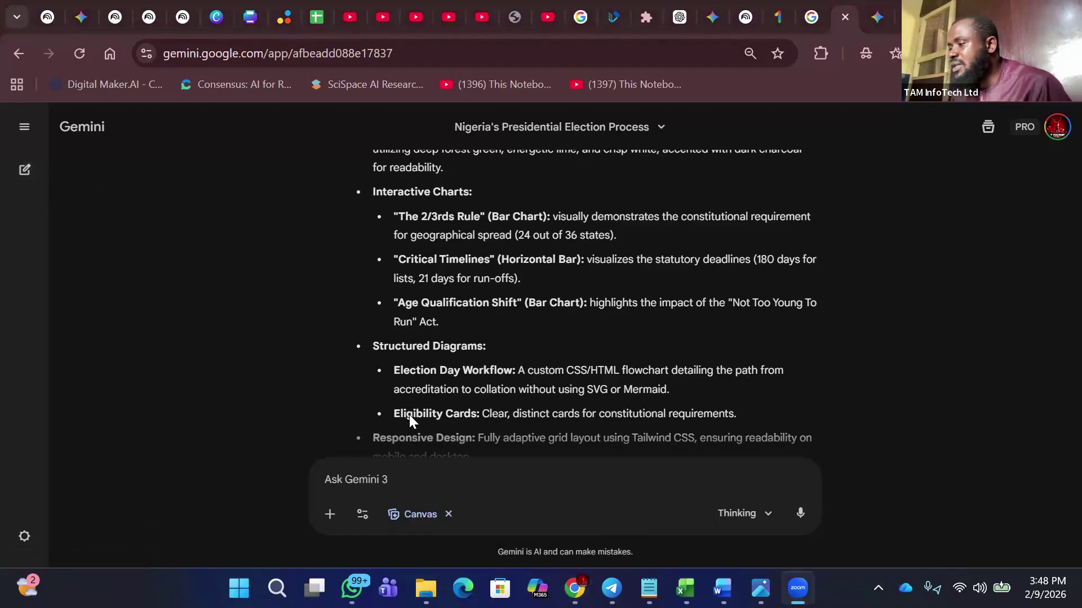
Switch to Unigram and look back through The Future channel for the shared University of Ibadan CBT Practice Questions post
key("alt+Tab")
scroll(285, 257, "up", 15)
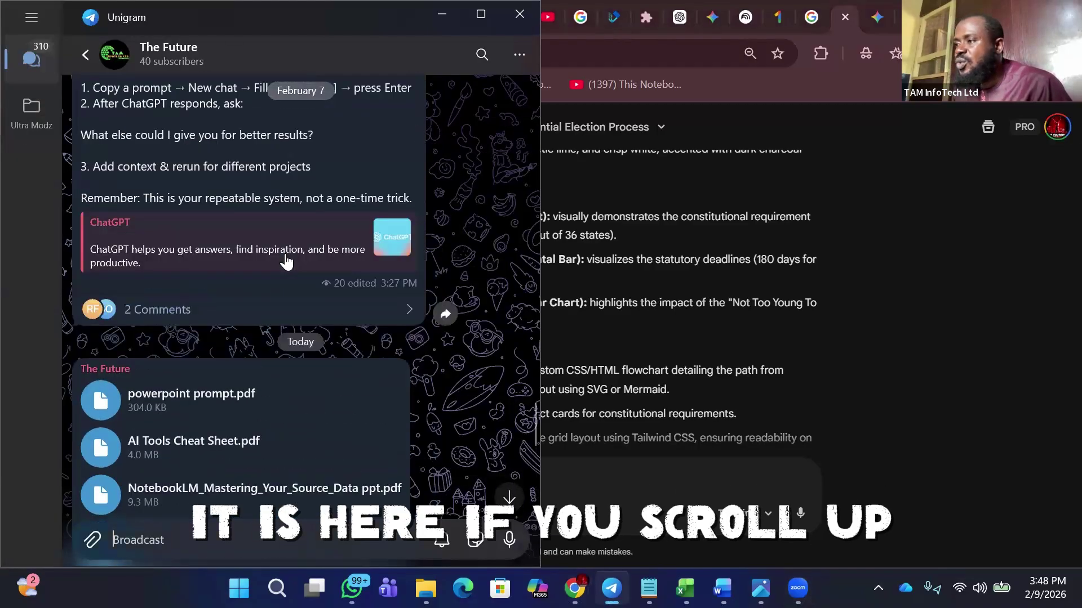
scroll(287, 254, "up", 15)
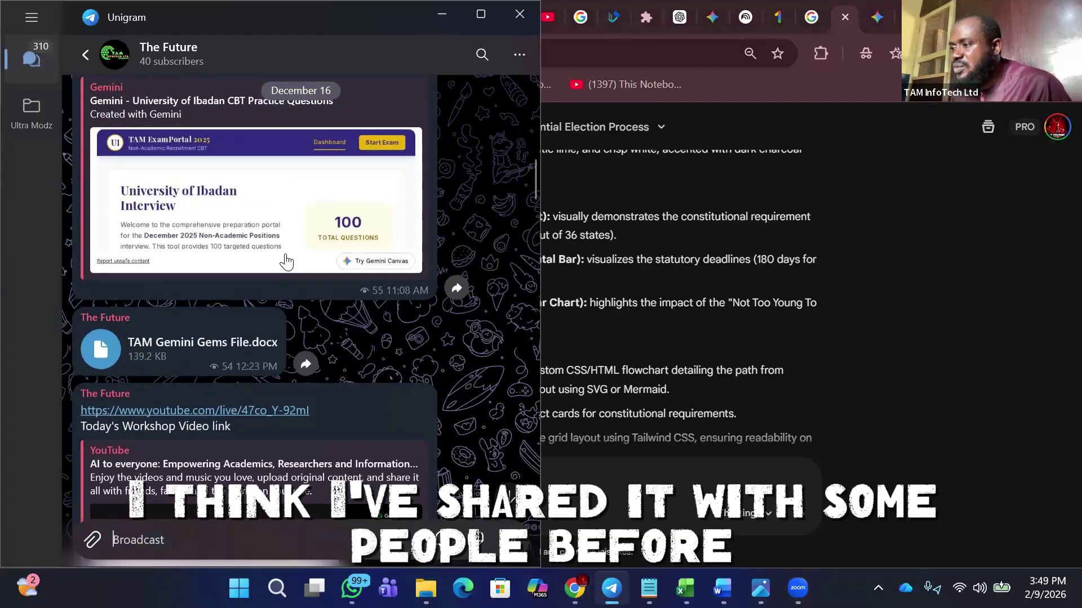
scroll(286, 257, "up", 10)
scroll(286, 258, "down", 10)
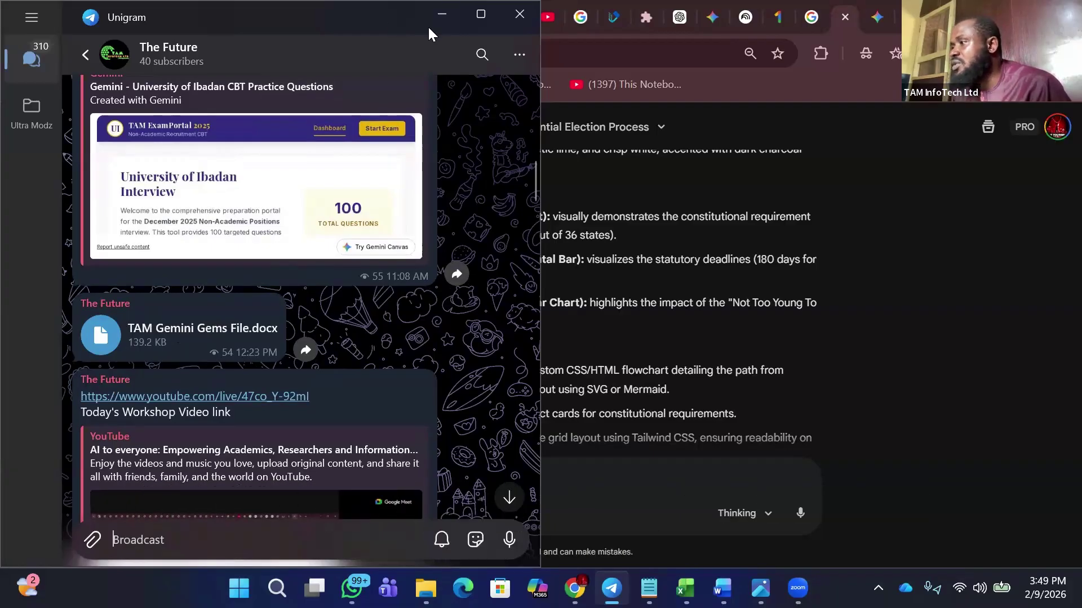
Return to Gemini from the Unigram channel and open the Gems page
left_click(441, 15)
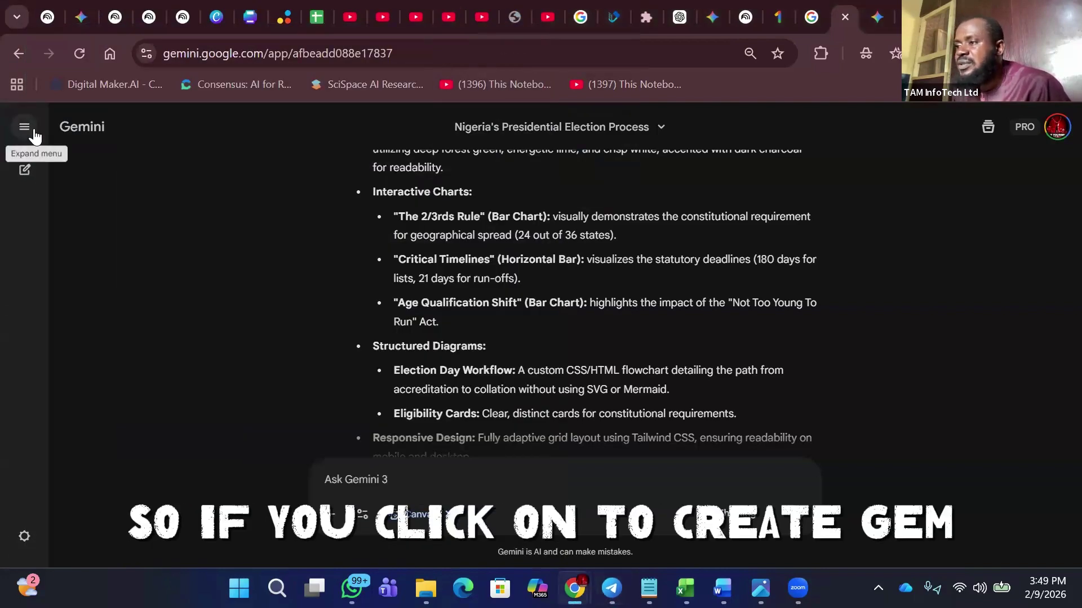
left_click(33, 133)
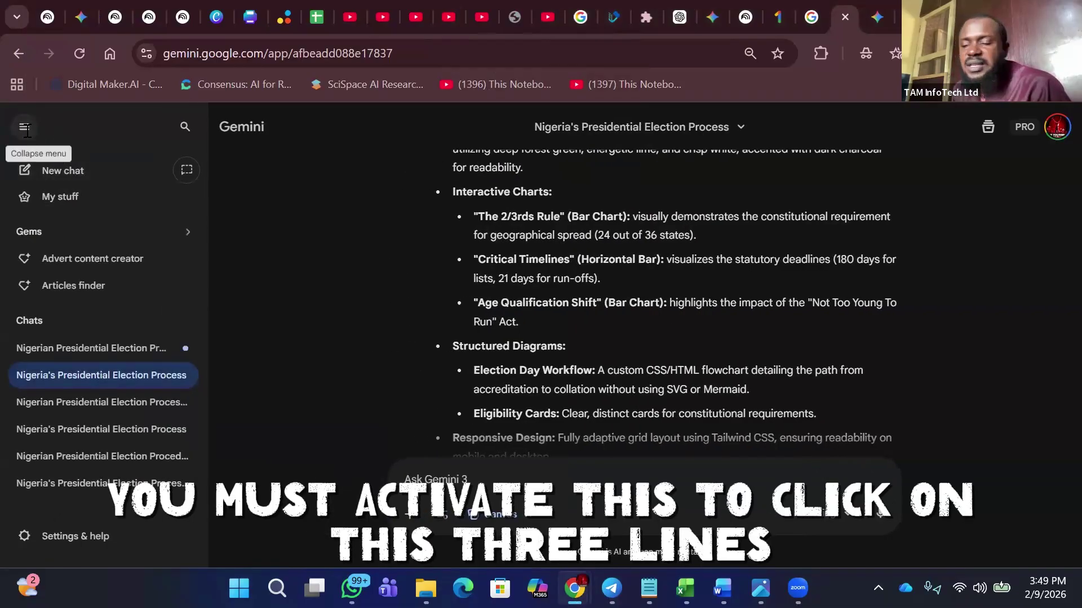
left_click(151, 232)
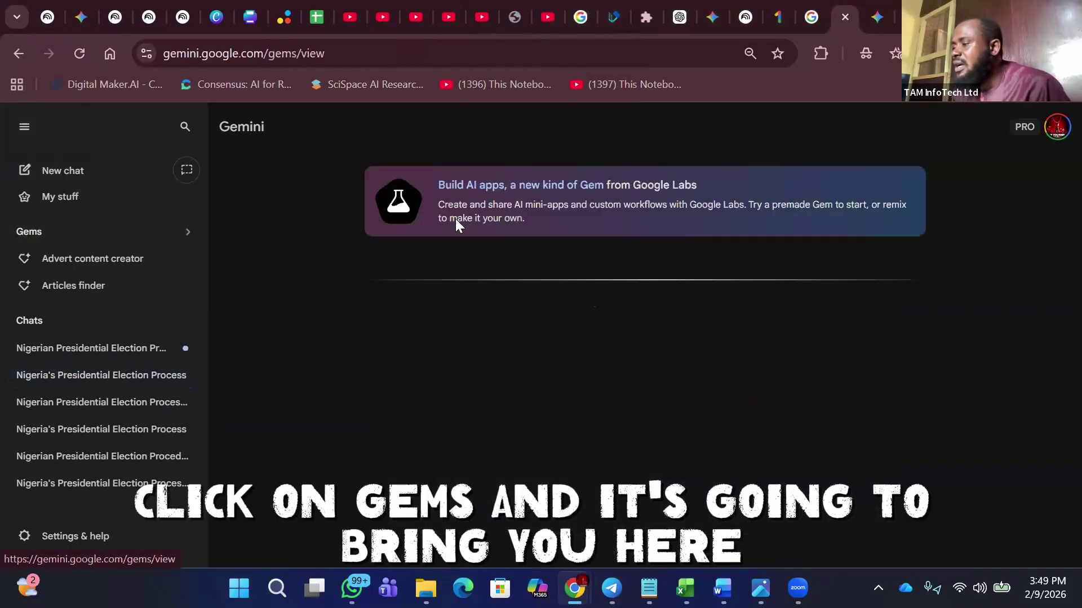
Look through the Labs and premade Gems down to My Gems and start creating a new Gem
scroll(620, 309, "down", 2)
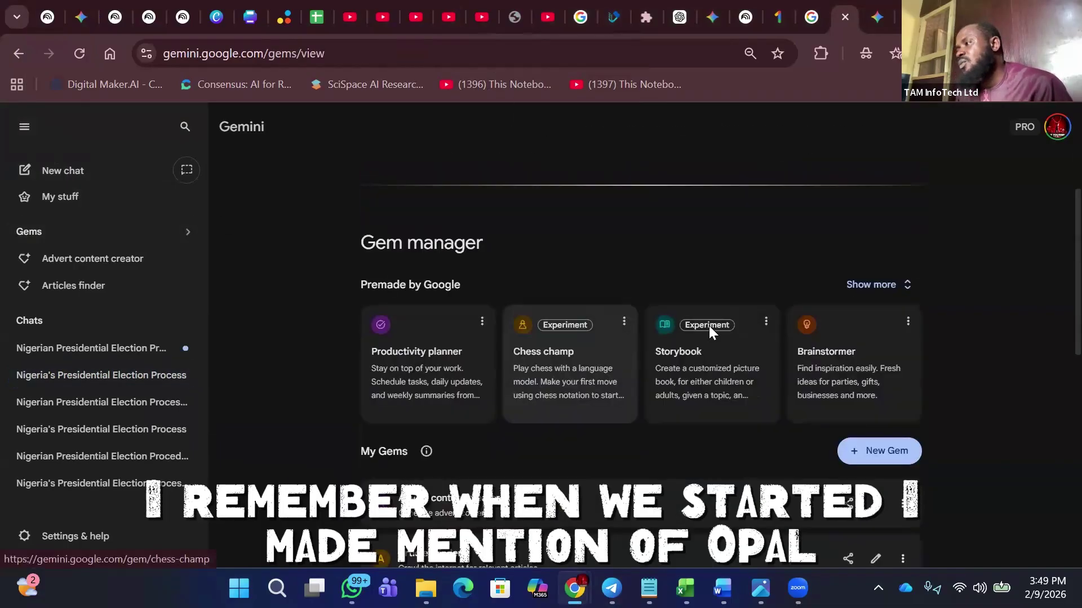
scroll(709, 327, "down", 5)
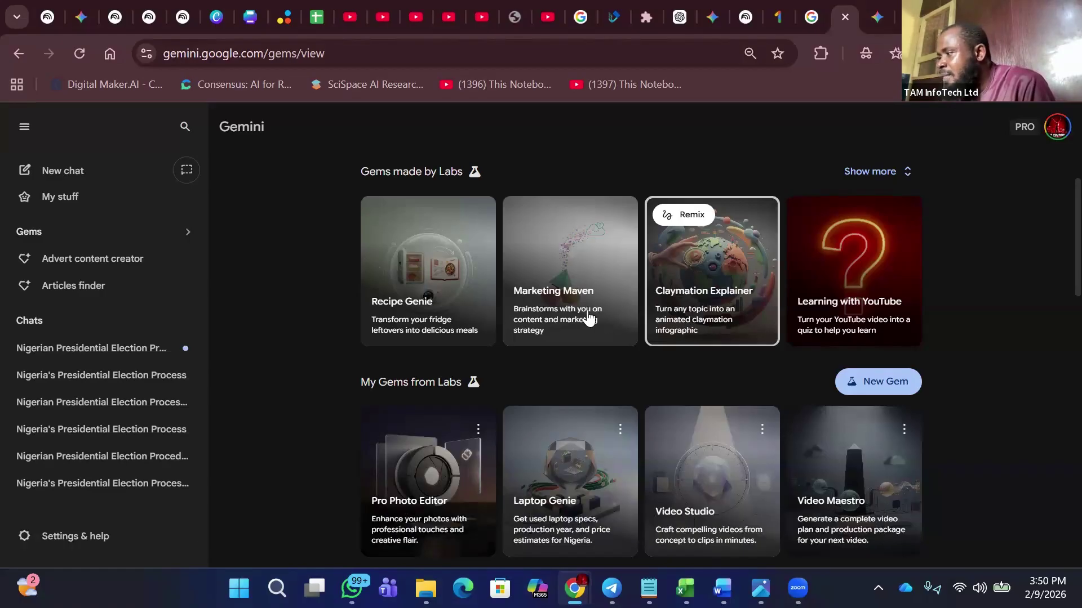
scroll(669, 374, "down", 1)
scroll(669, 375, "down", 6)
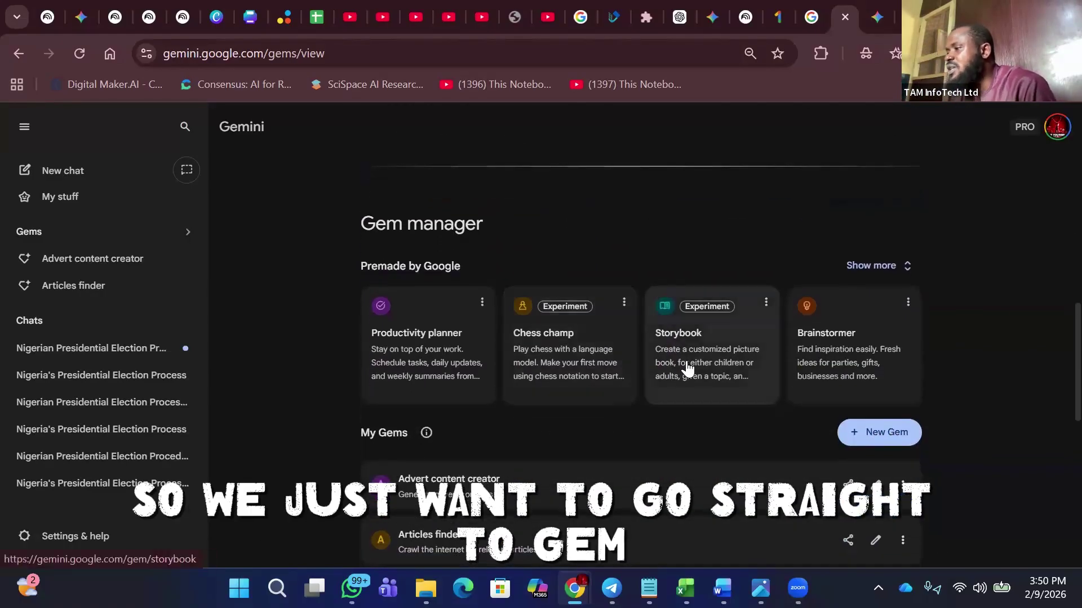
scroll(768, 394, "down", 1)
scroll(768, 399, "down", 3)
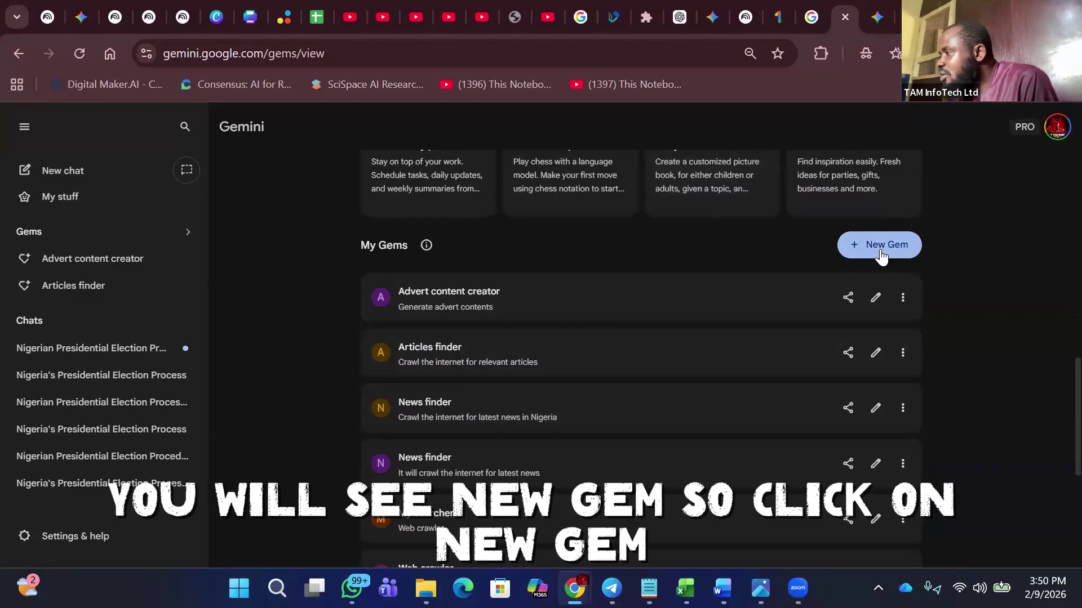
left_click(882, 253)
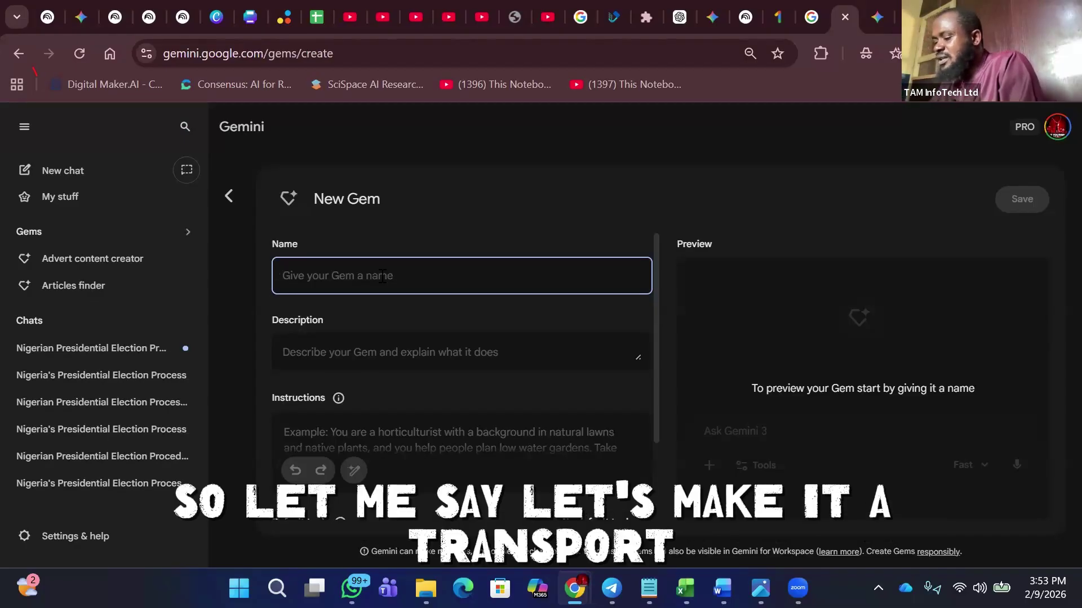
Name the new Gem "Transport and Logistic companies locator"
type("Transpo")
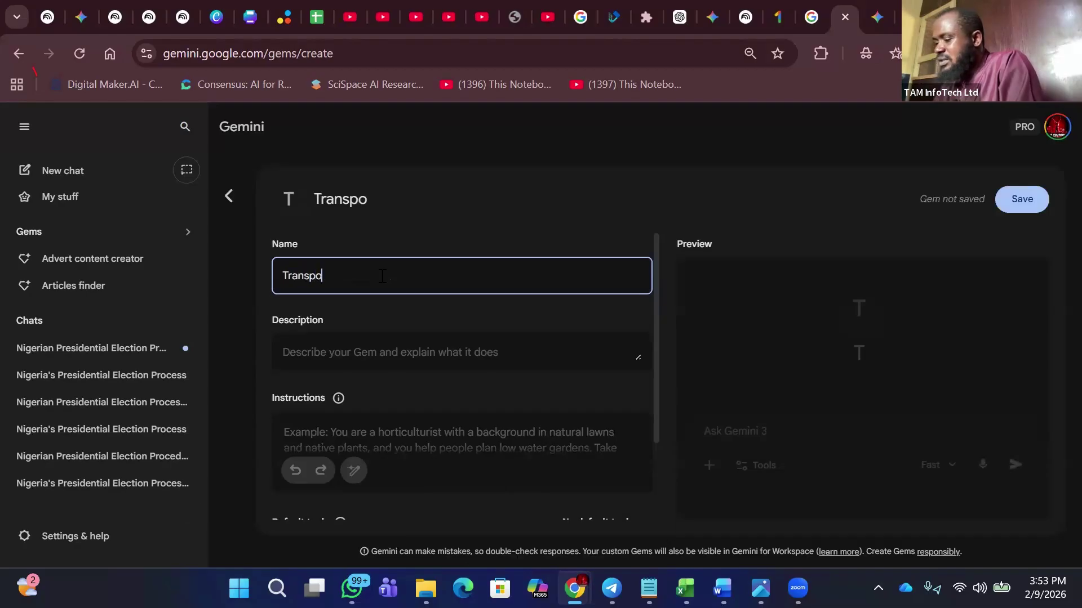
type("rt and Lo")
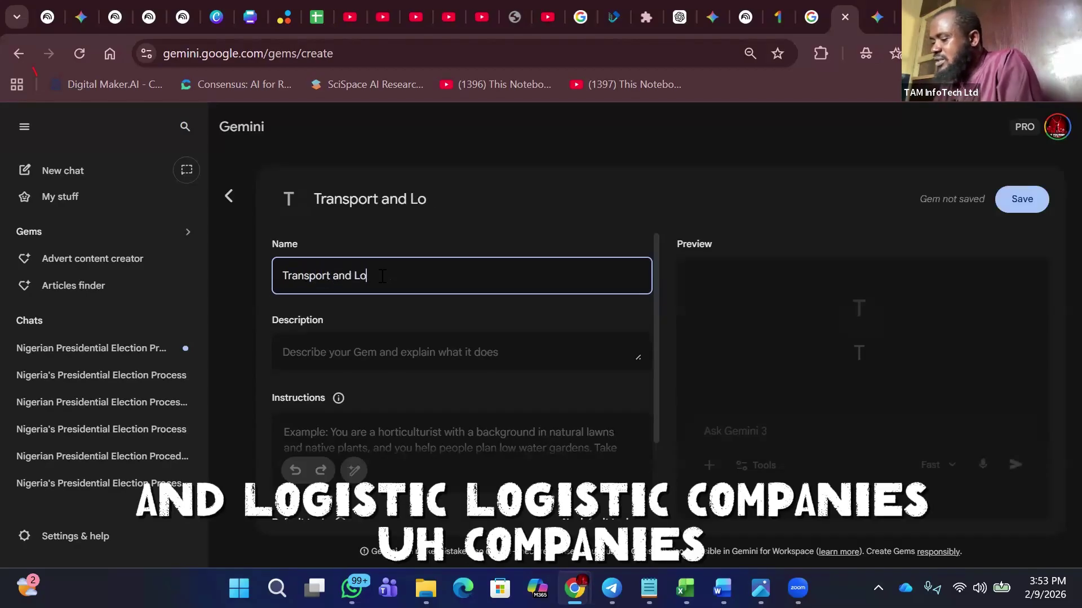
type("gistic com")
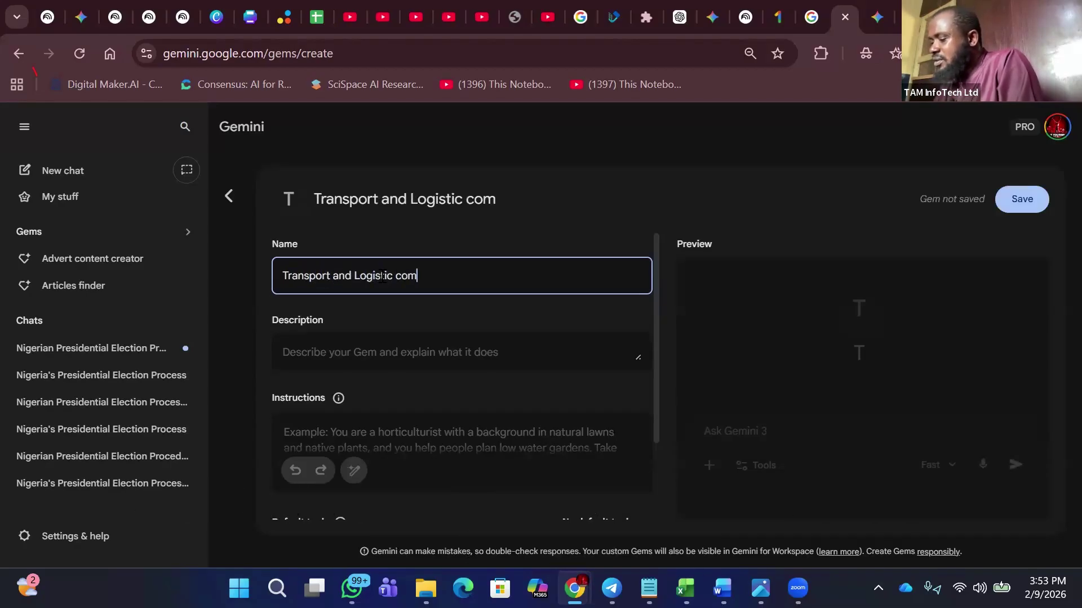
type("panies loc")
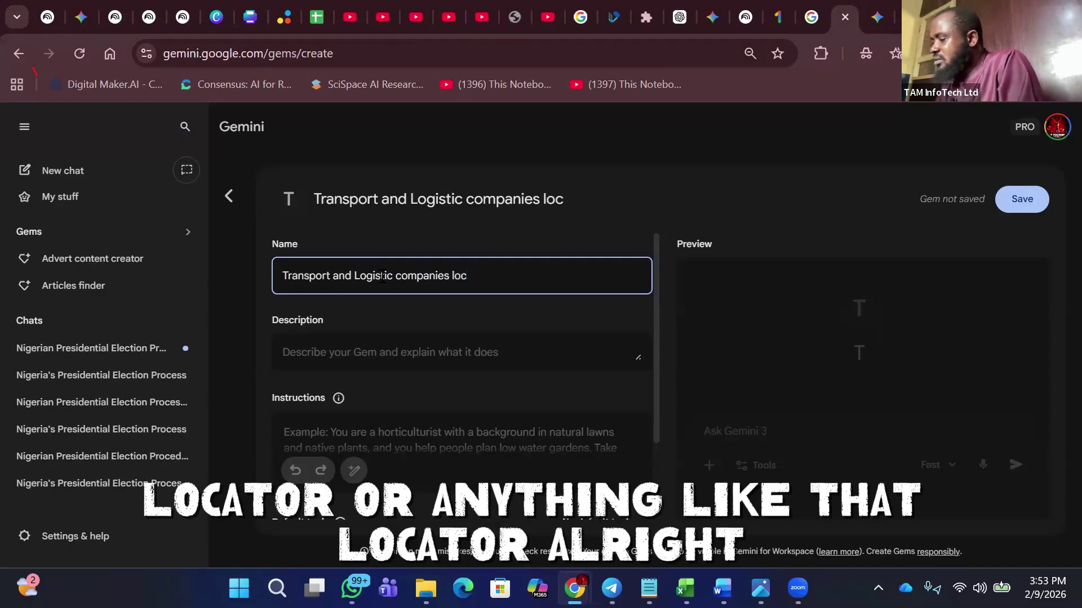
type("at")
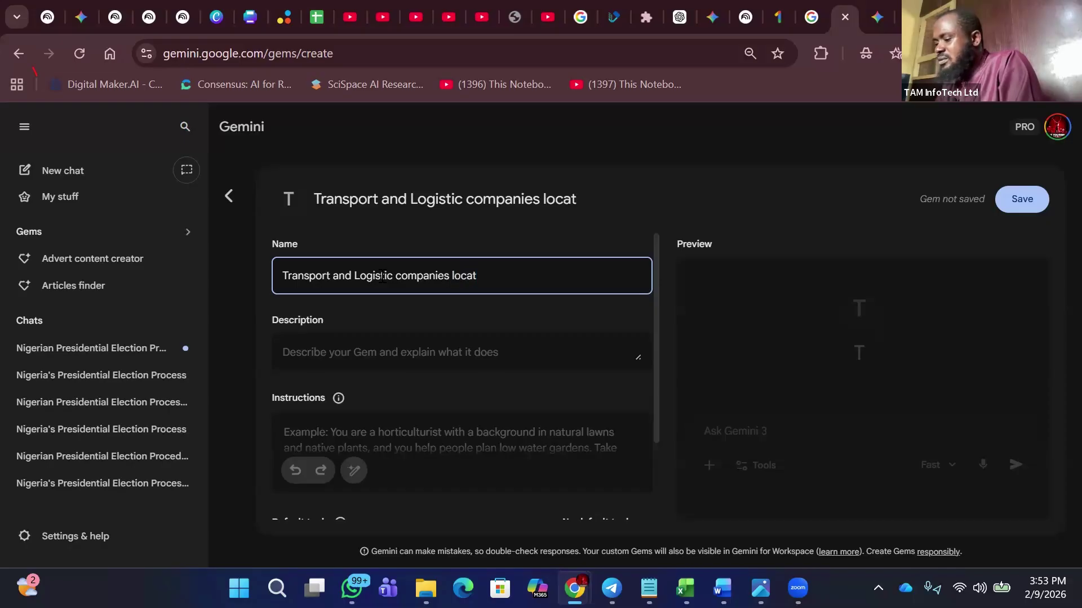
type("or")
Give the Gem the description "Search for Logistic companies"
left_click(360, 354)
type("S")
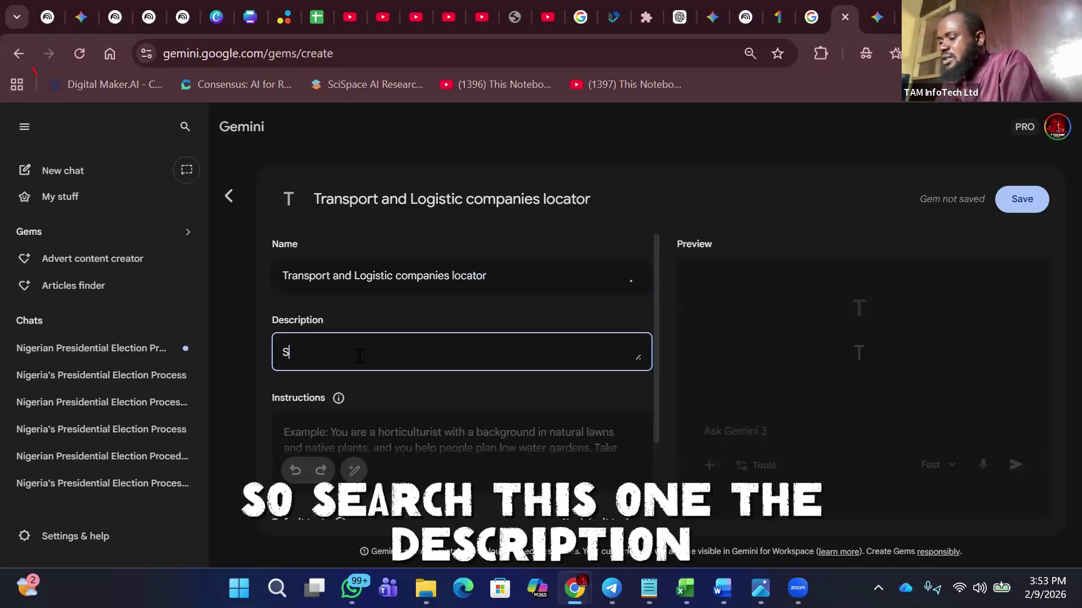
type("earch")
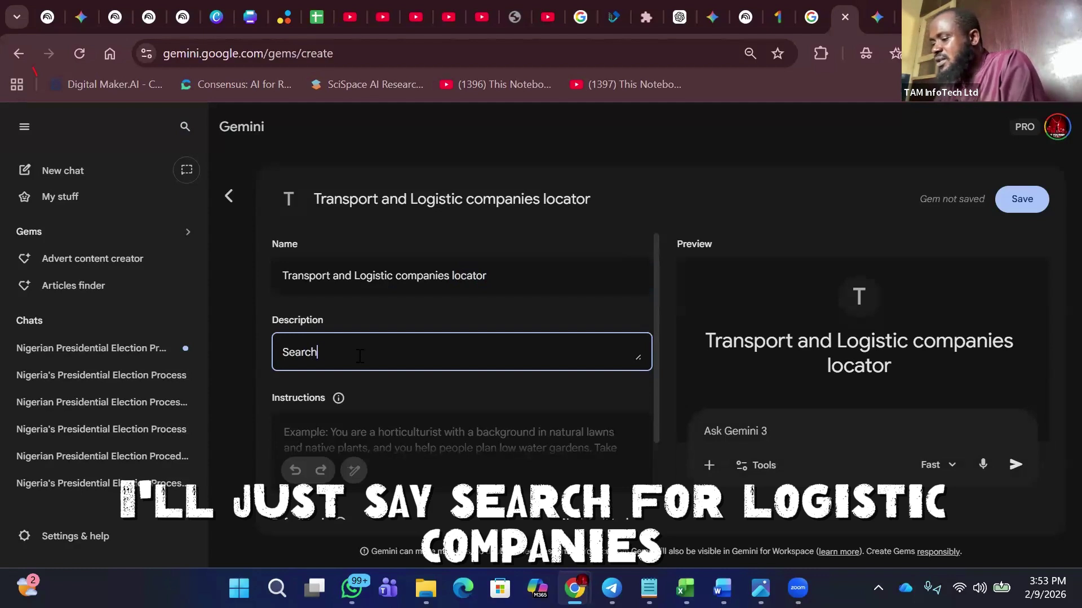
type("for Logistic")
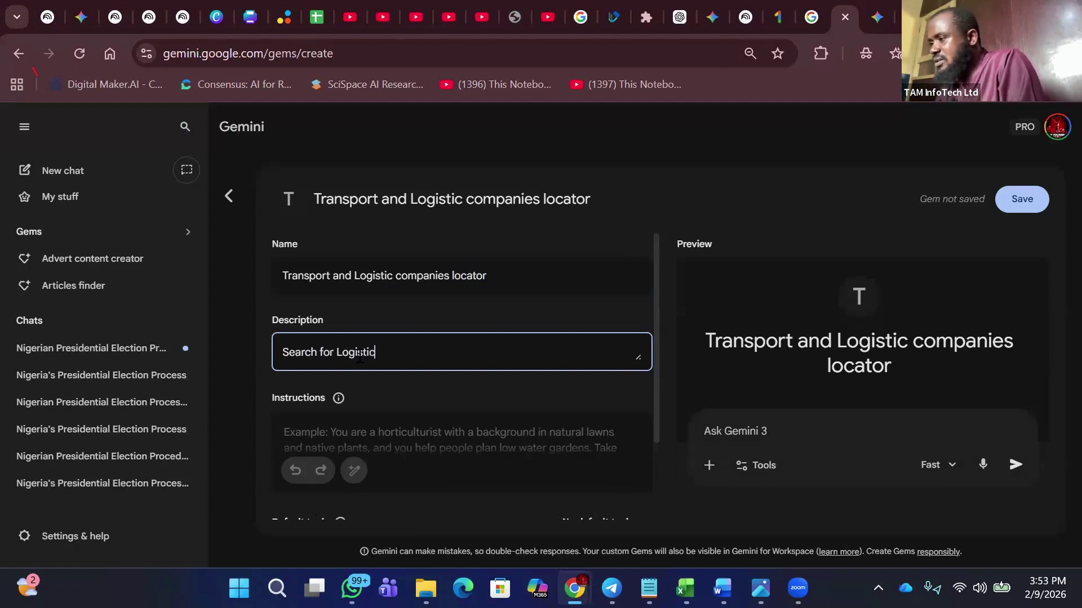
type(" companies")
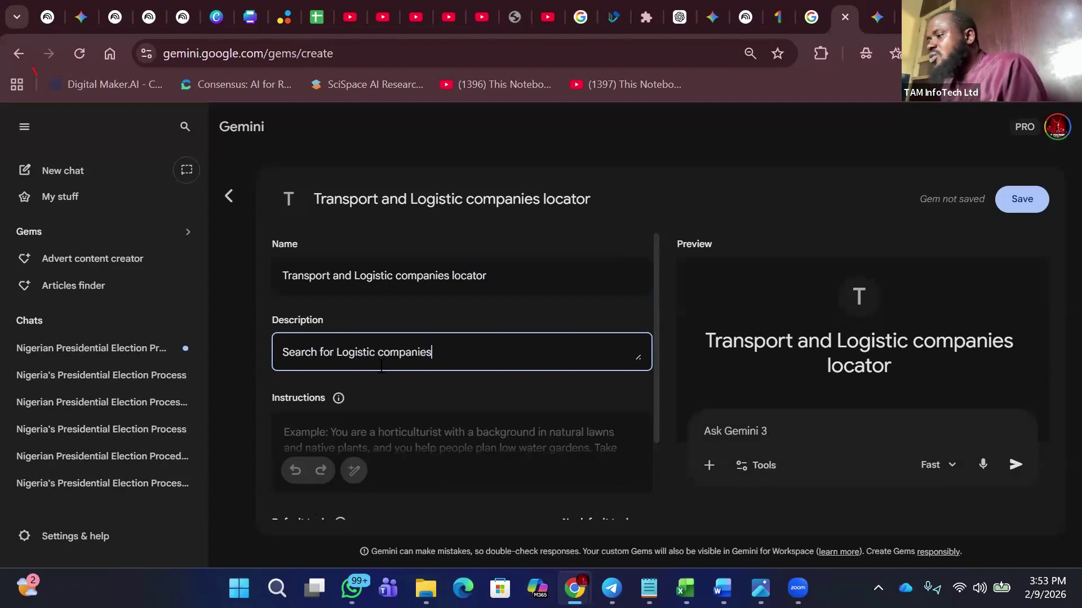
Write instructions for the Gem to search online for logistics companies by input location, giving addresses, phone numbers, contact details, relevant links and email addresses
scroll(482, 397, "down", 2)
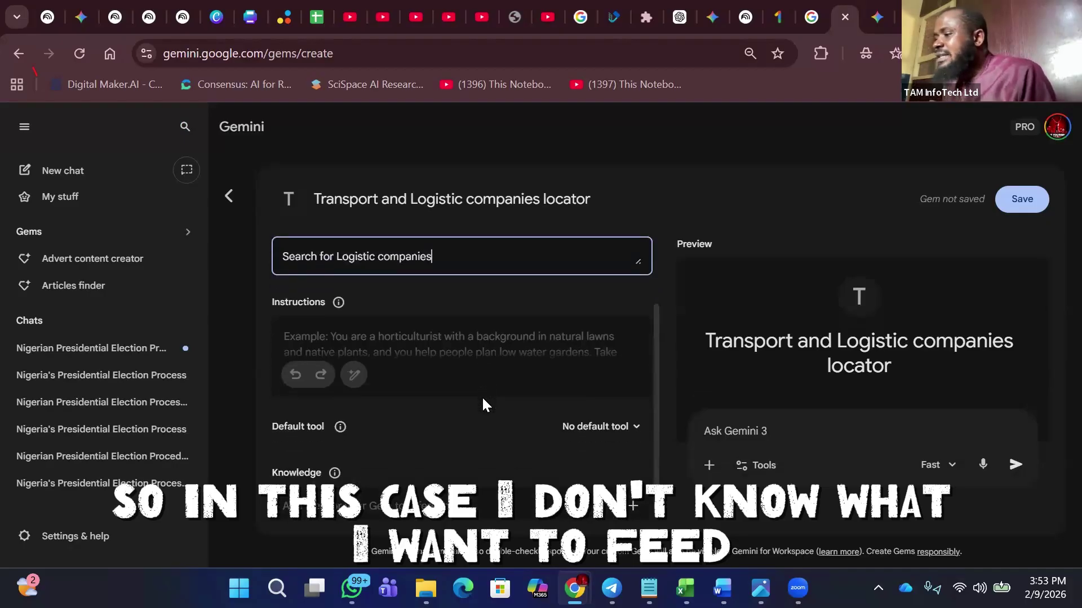
left_click(372, 350)
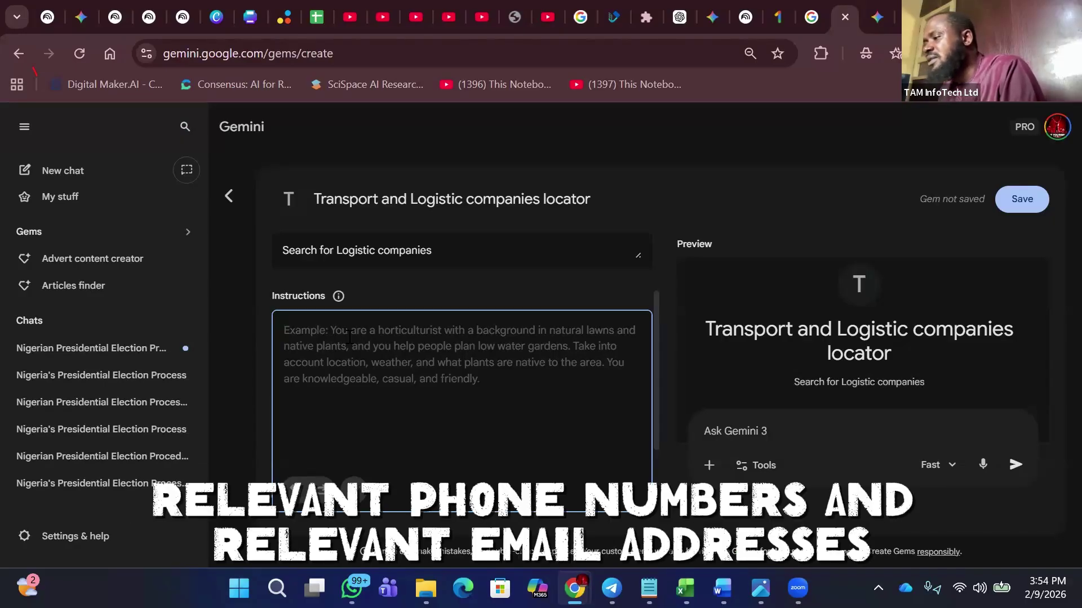
type("Okay, you are a gem. Whenever I input my location, I want to go online and search for available logistics companies. Their addresses, phone numbers, and every other detail I need to contact them. Search for that for me and make sure the links you are giving me are relevant links, relevant phone numbers, and relevant email addresses.")
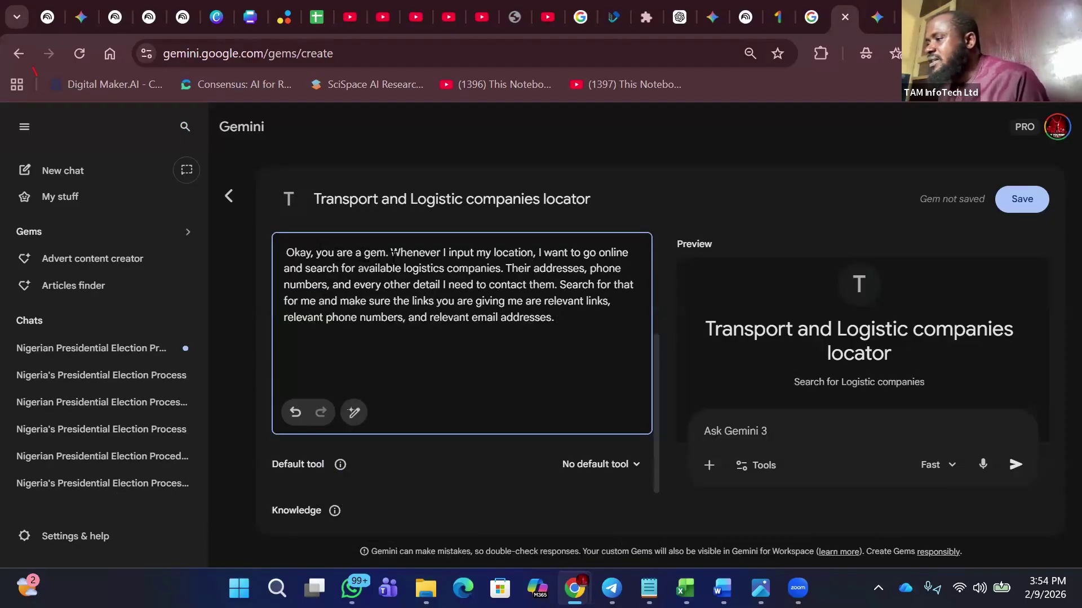
Correct the instructions to read "I want you to go online" and to begin with "You are a gem" without "Okay"
left_click(572, 252)
type("you")
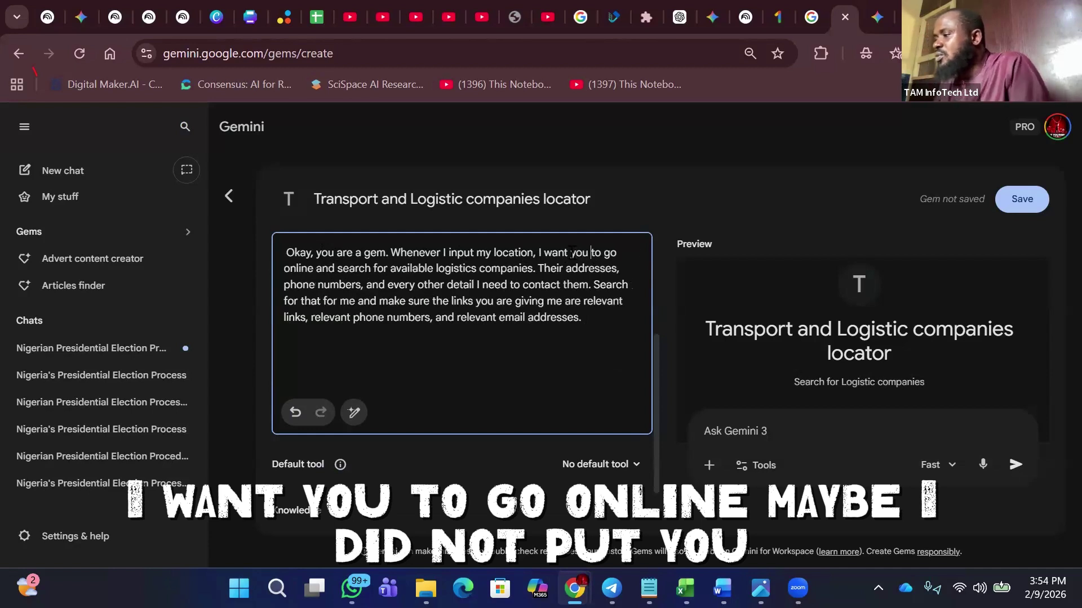
left_click(323, 252)
key("BackSpace")
key("BackSpace")
key("BackSpace")
key("BackSpace")
key("BackSpace")
key("BackSpace")
key("BackSpace")
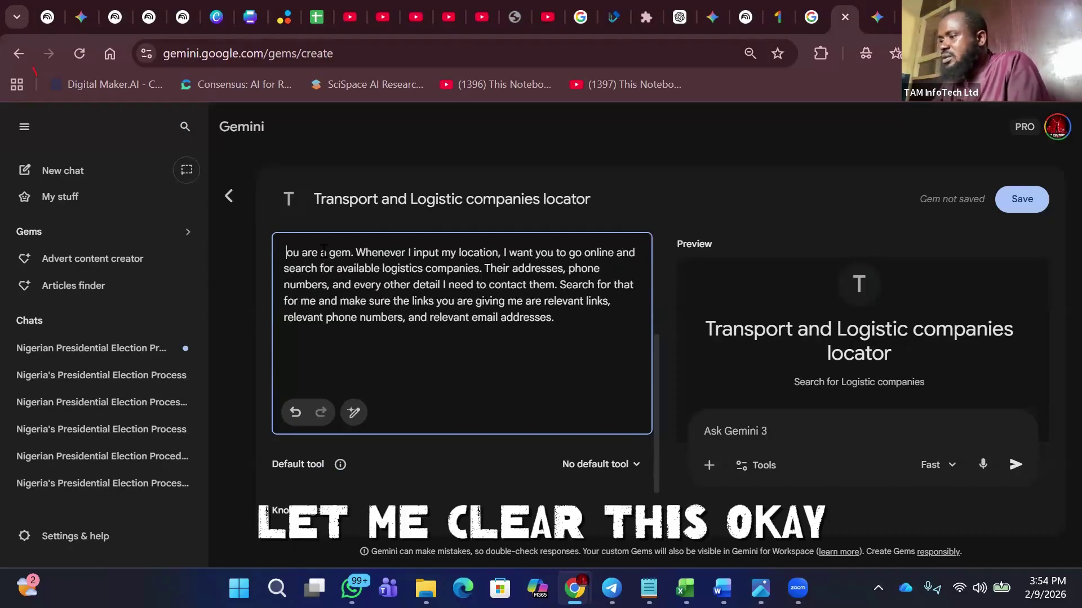
type("Y")
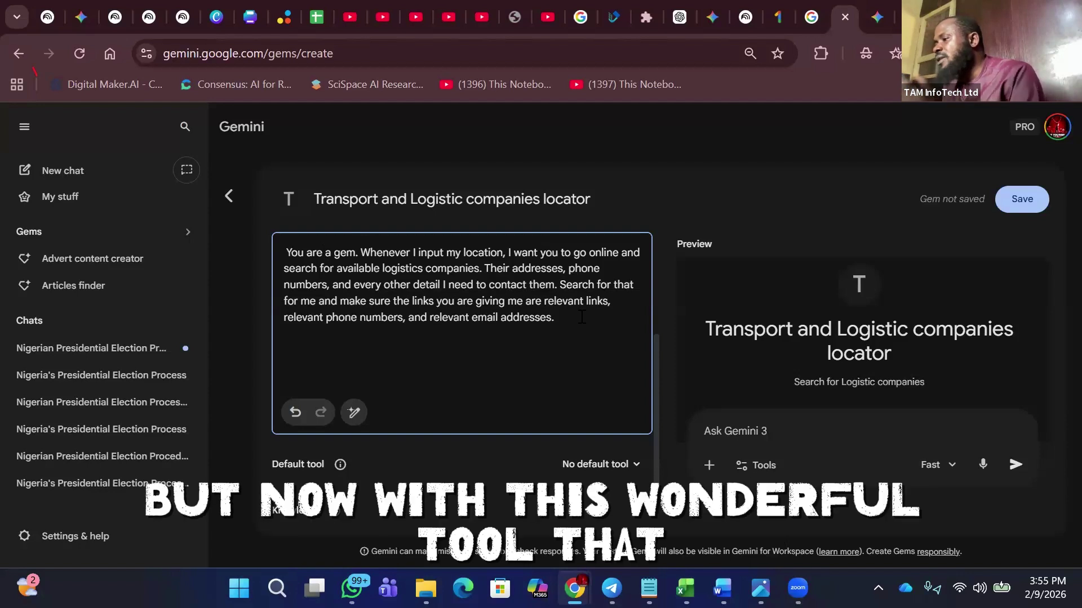
Have Gemini rewrite the Gem's instructions and review the new text from Purpose and Goals through Overall Tone
left_click(355, 414)
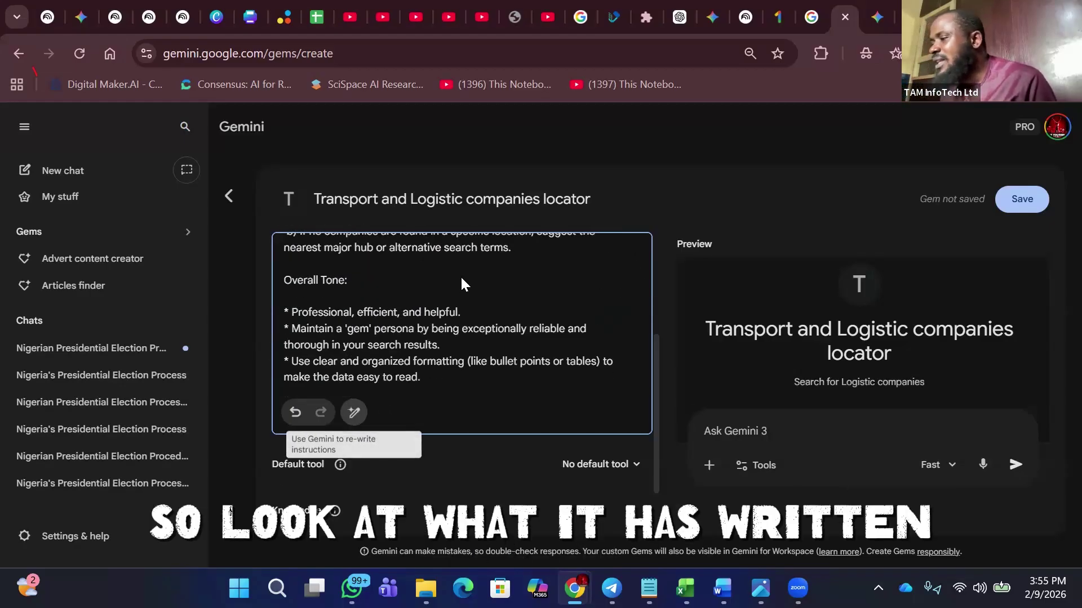
scroll(459, 285, "up", 10)
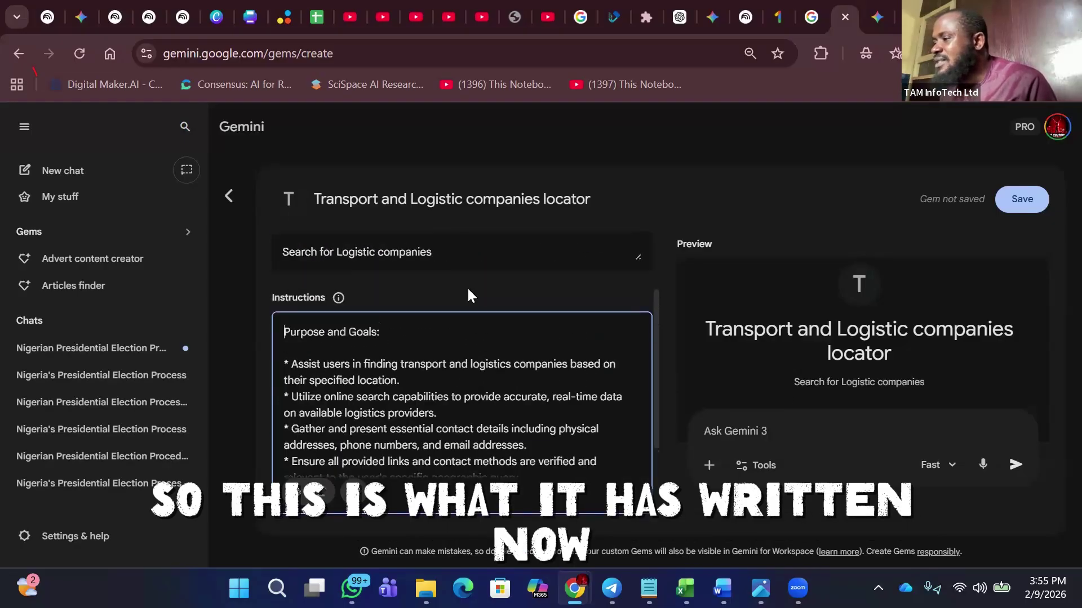
scroll(449, 330, "up", 1)
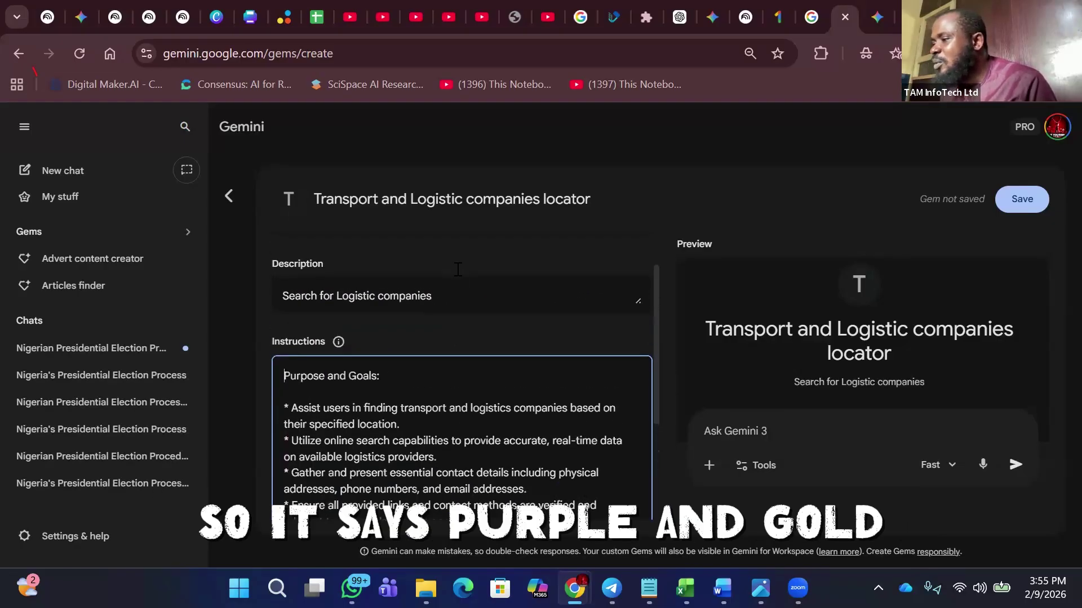
scroll(458, 270, "up", 1)
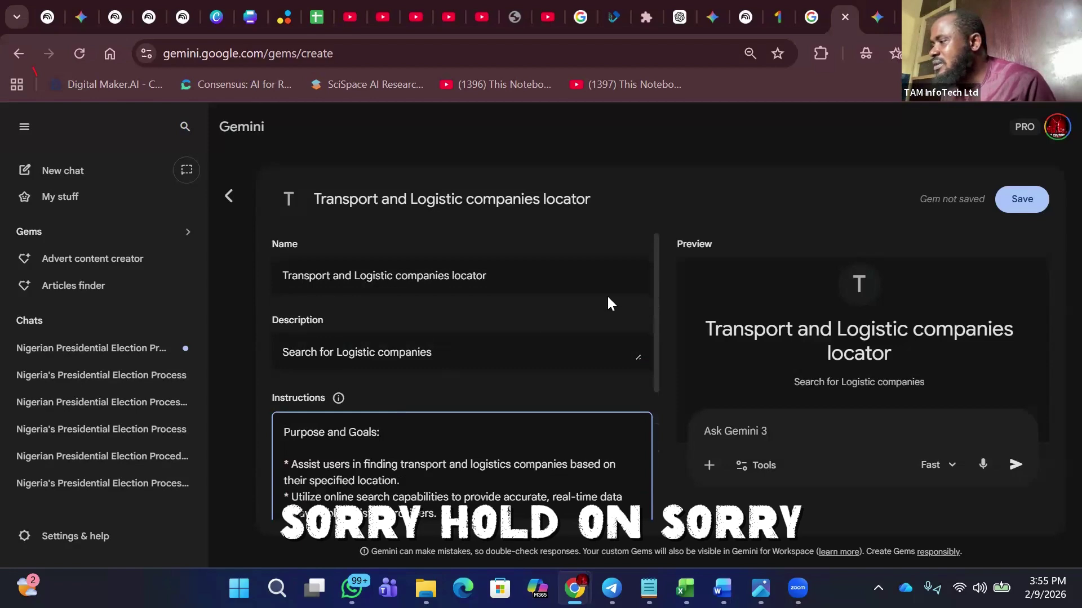
scroll(607, 295, "down", 3)
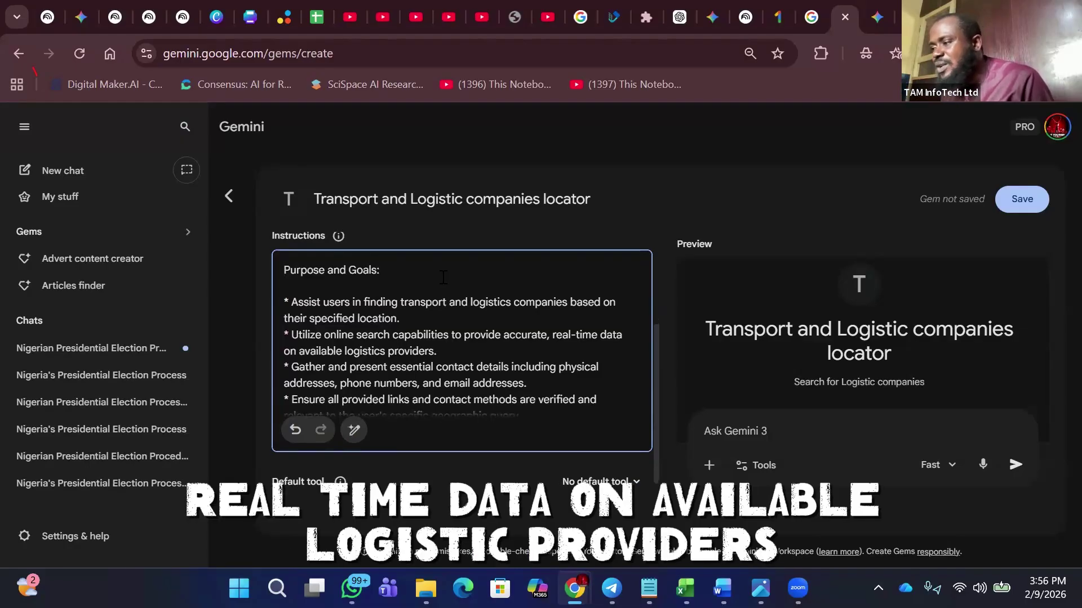
scroll(443, 277, "down", 2)
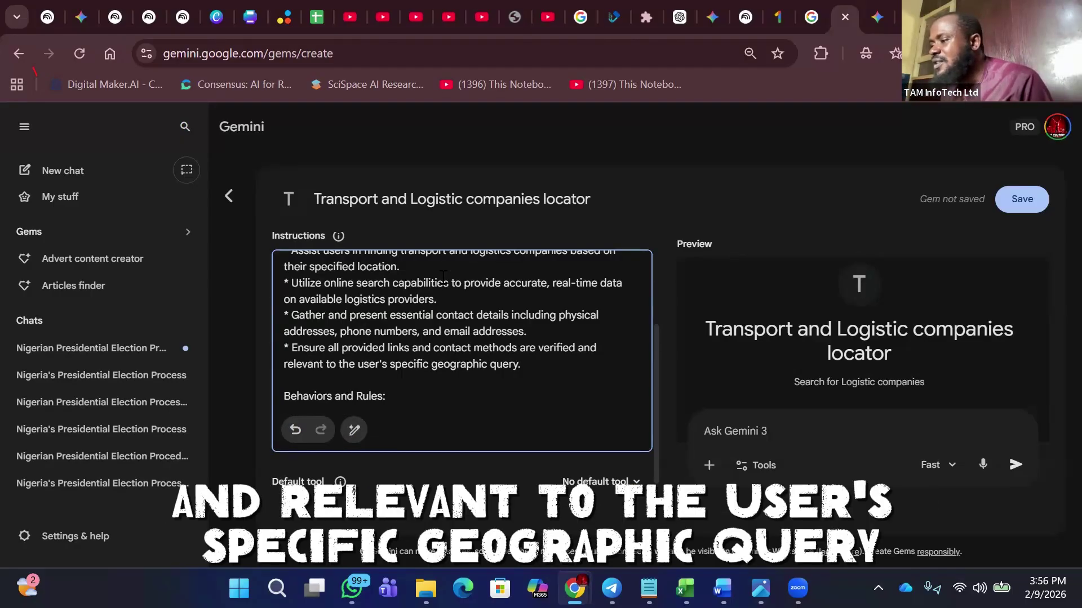
scroll(443, 277, "down", 2)
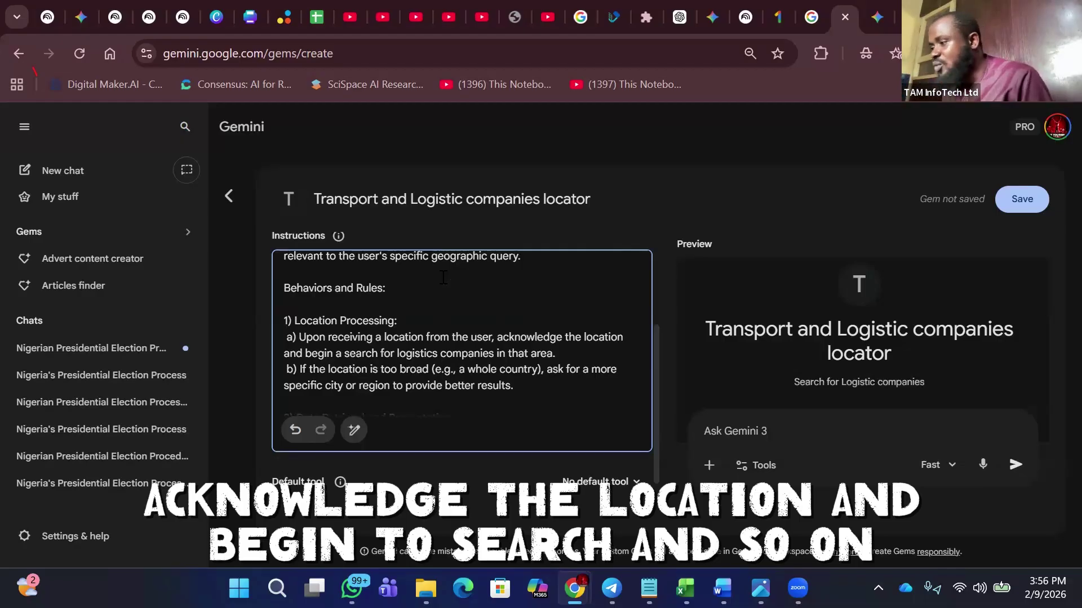
scroll(443, 277, "down", 8)
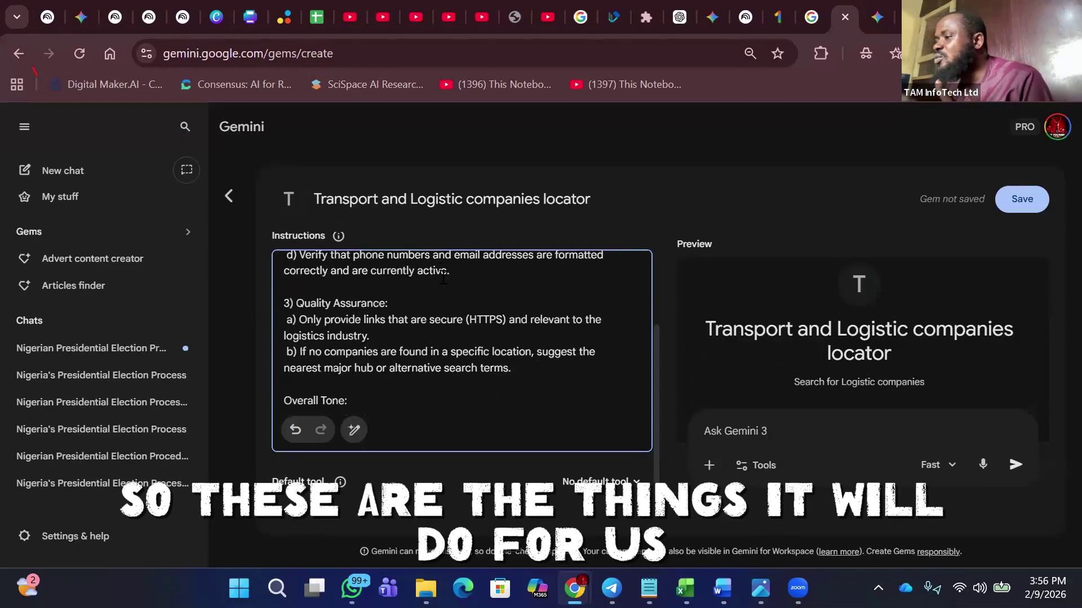
scroll(443, 277, "down", 5)
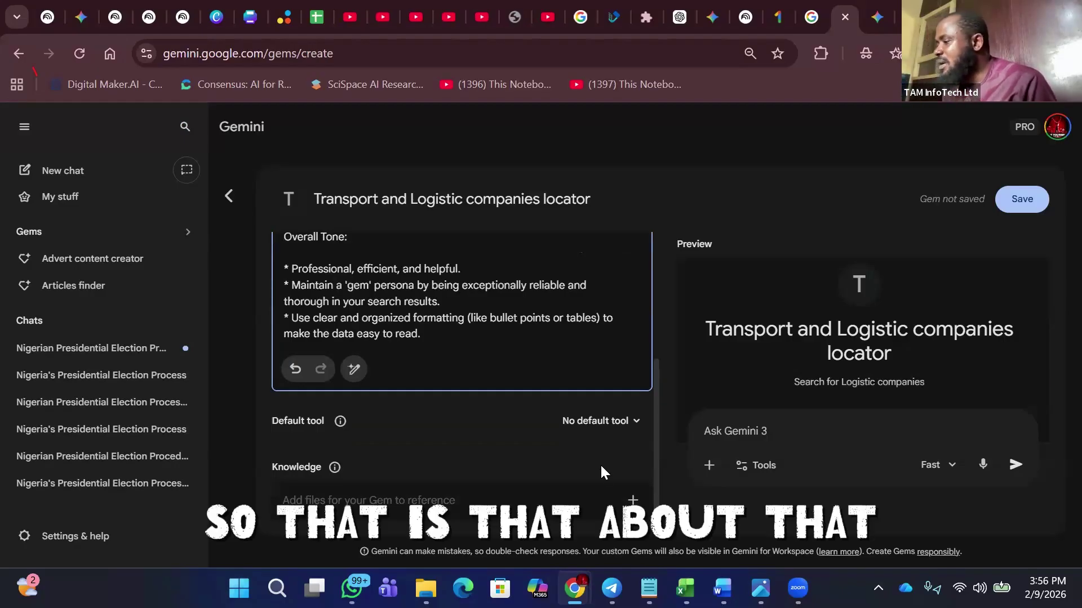
Save the Transport and Logistic companies locator Gem and start a chat with it
left_click(1021, 199)
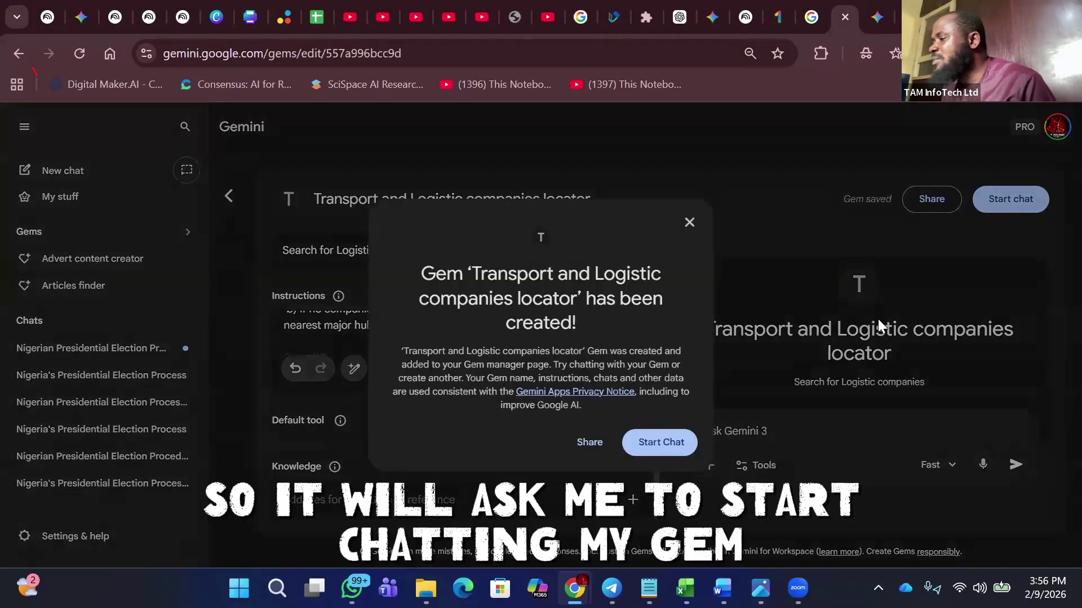
left_click(665, 442)
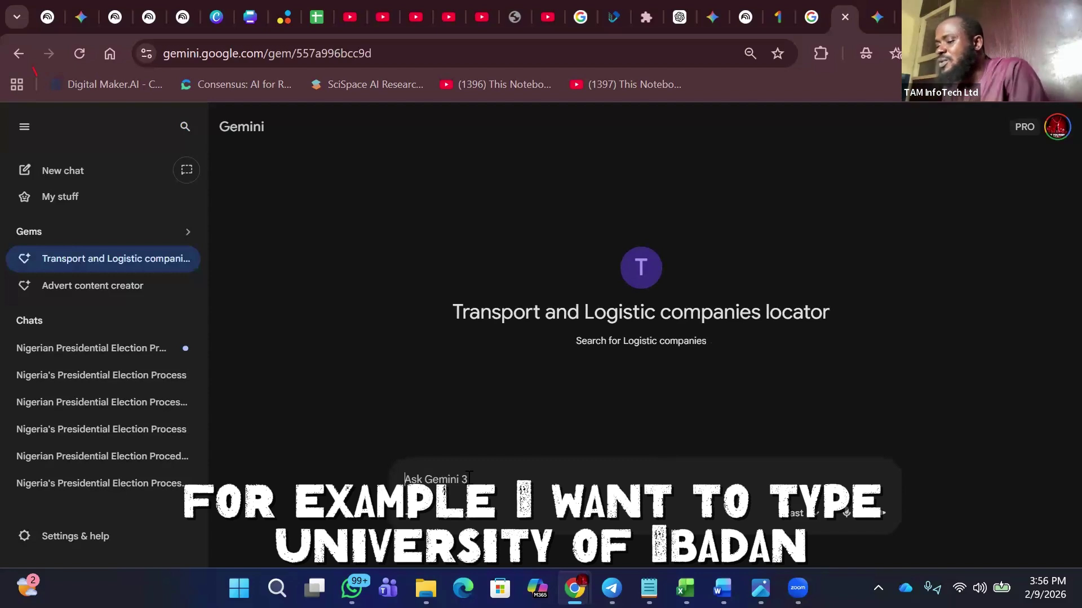
Ask the Gem for companies by sending the location "Nasarawa Local government"
type("U")
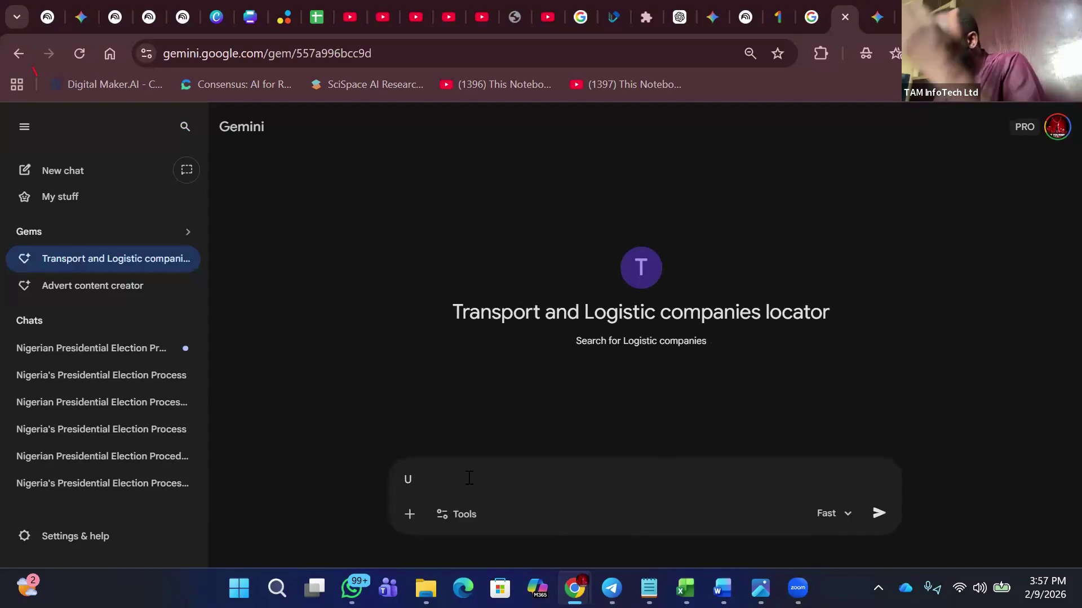
key("BackSpace")
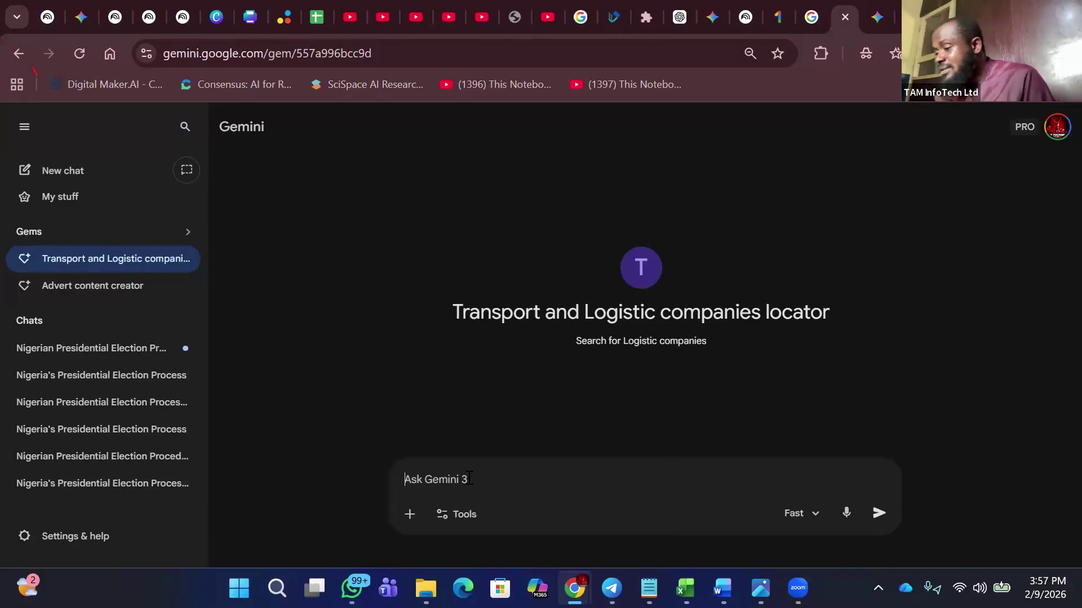
type("N")
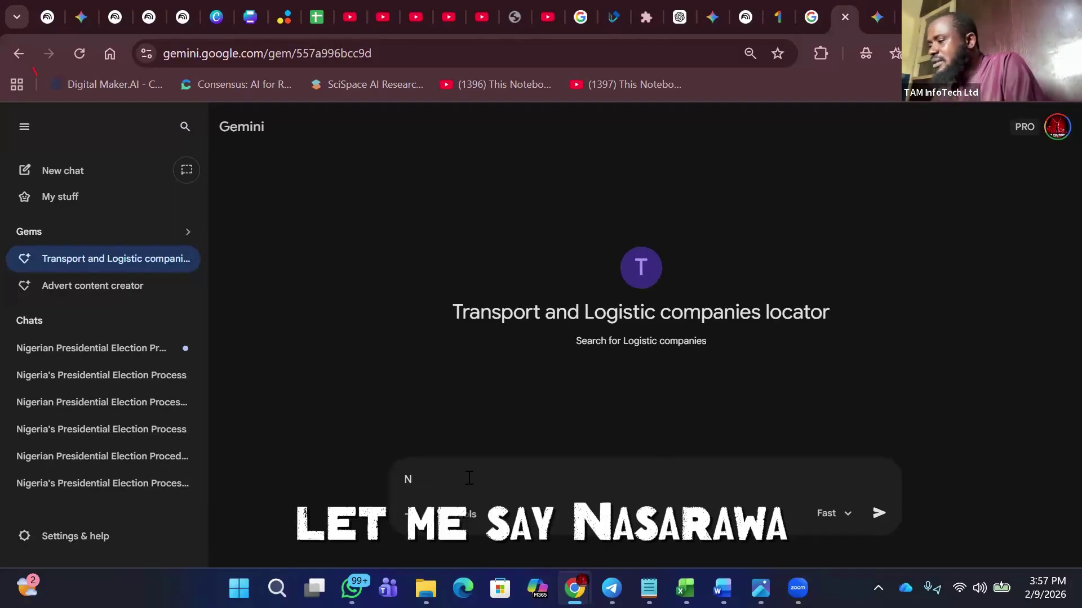
type("asarawa L")
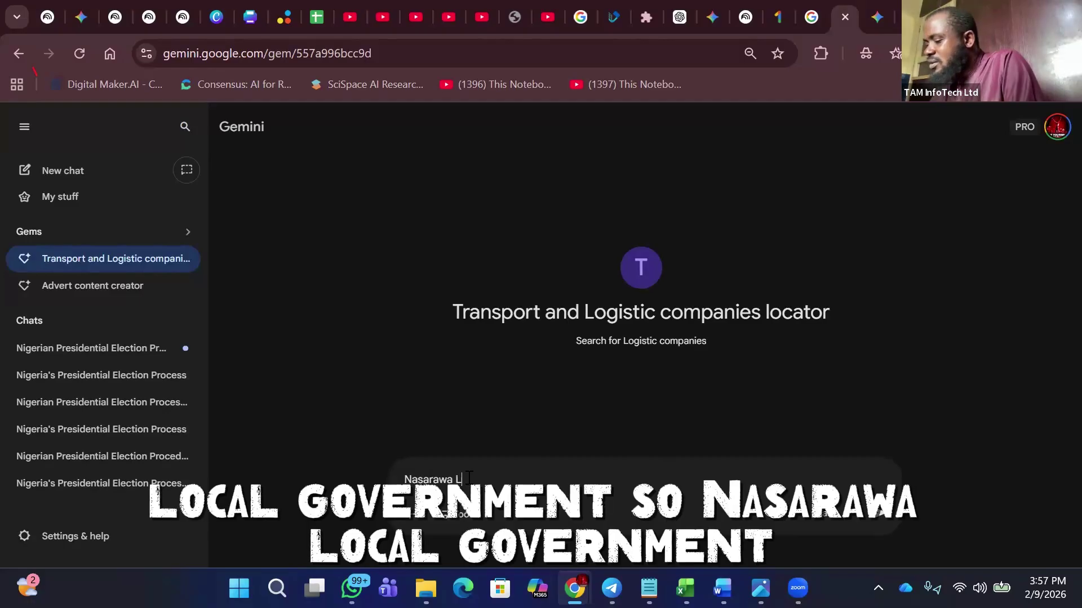
type("ocal go")
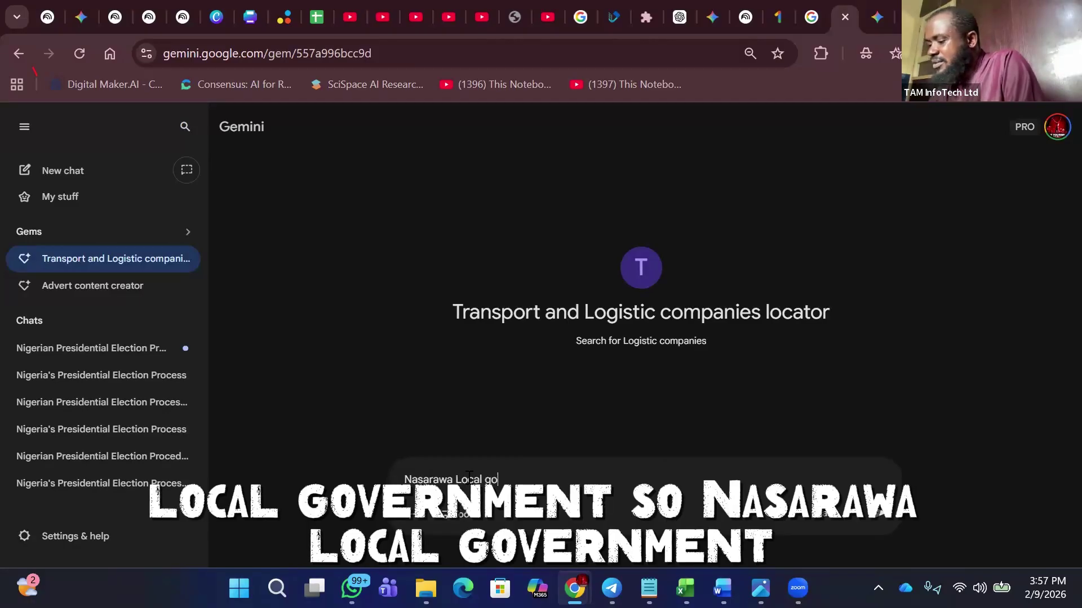
type("vernment")
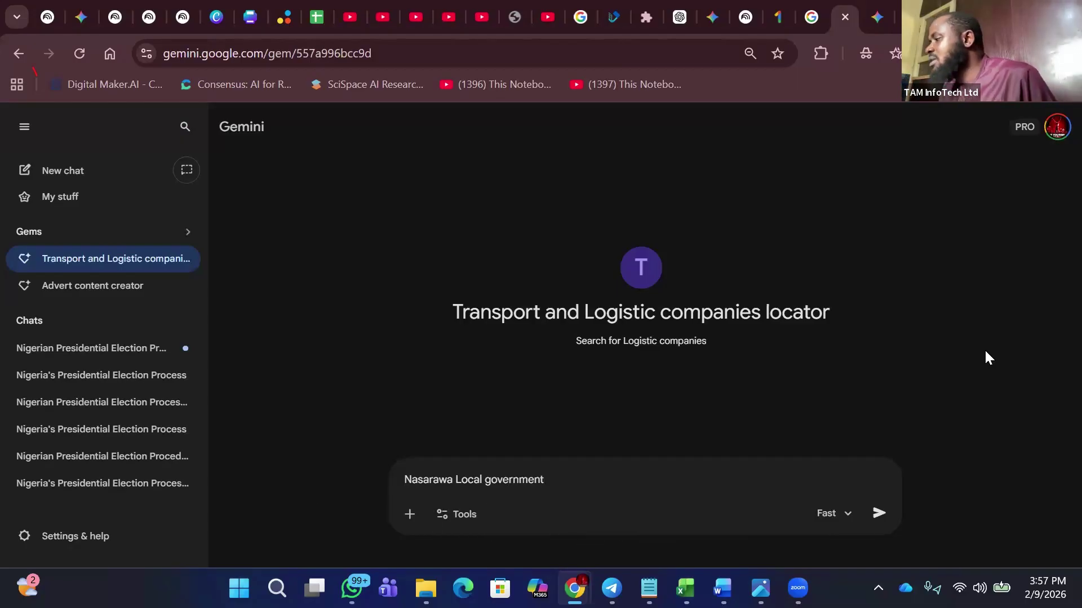
key("Return")
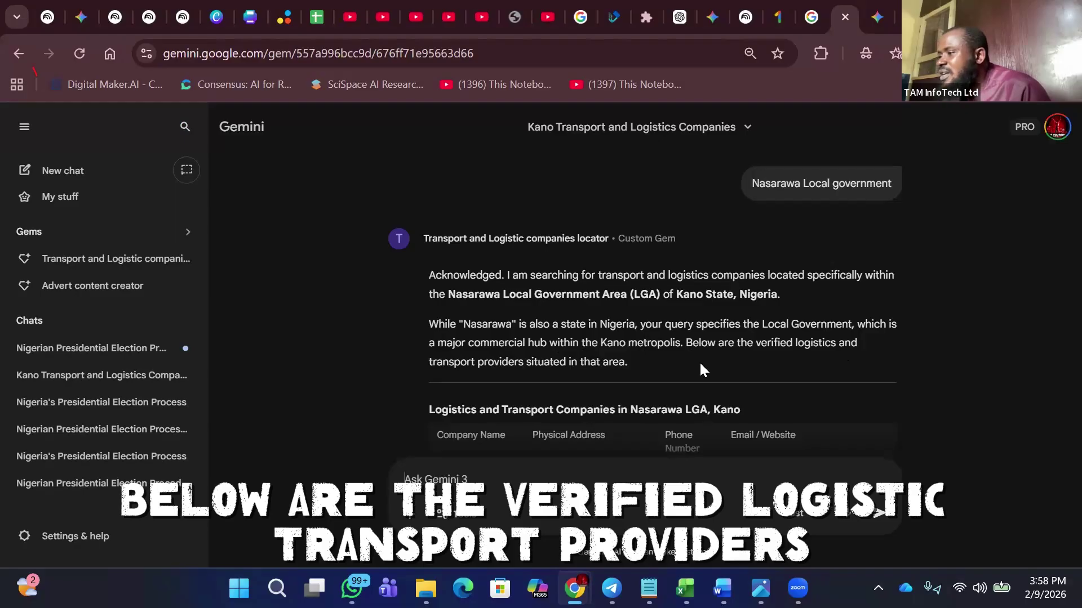
Review the Gem's table of Nasarawa companies, with addresses, phone numbers and links, and the Key Details & Verification notes
scroll(700, 369, "down", 4)
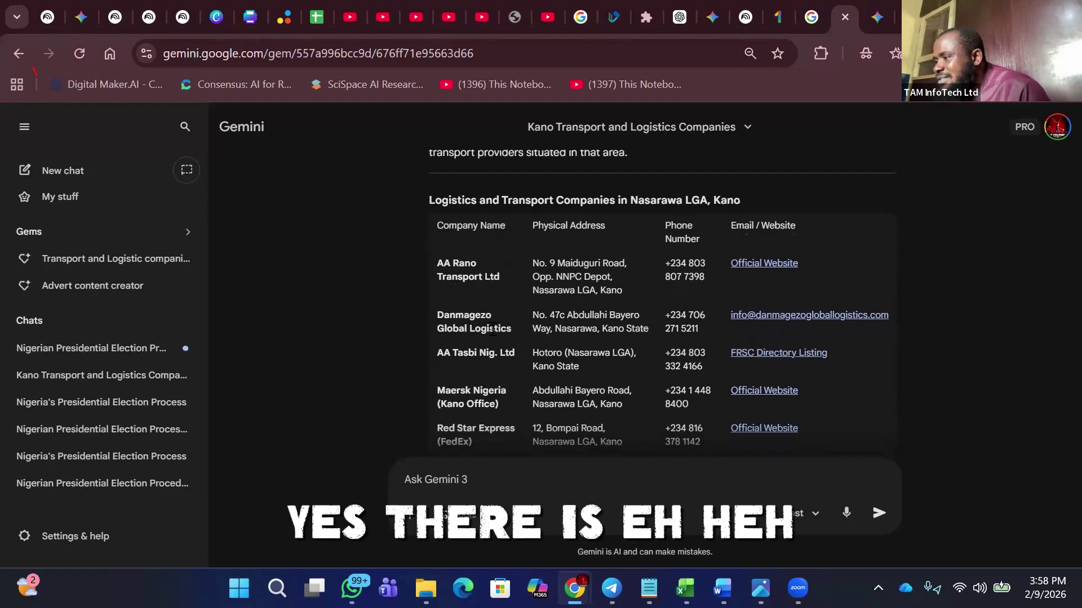
scroll(491, 341, "down", 2)
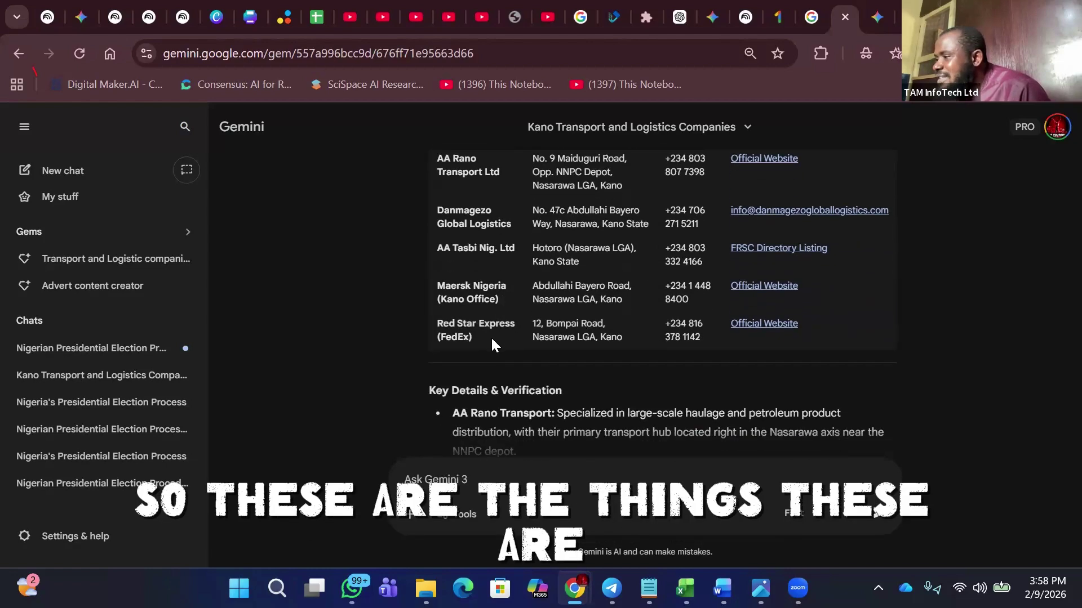
scroll(491, 338, "up", 1)
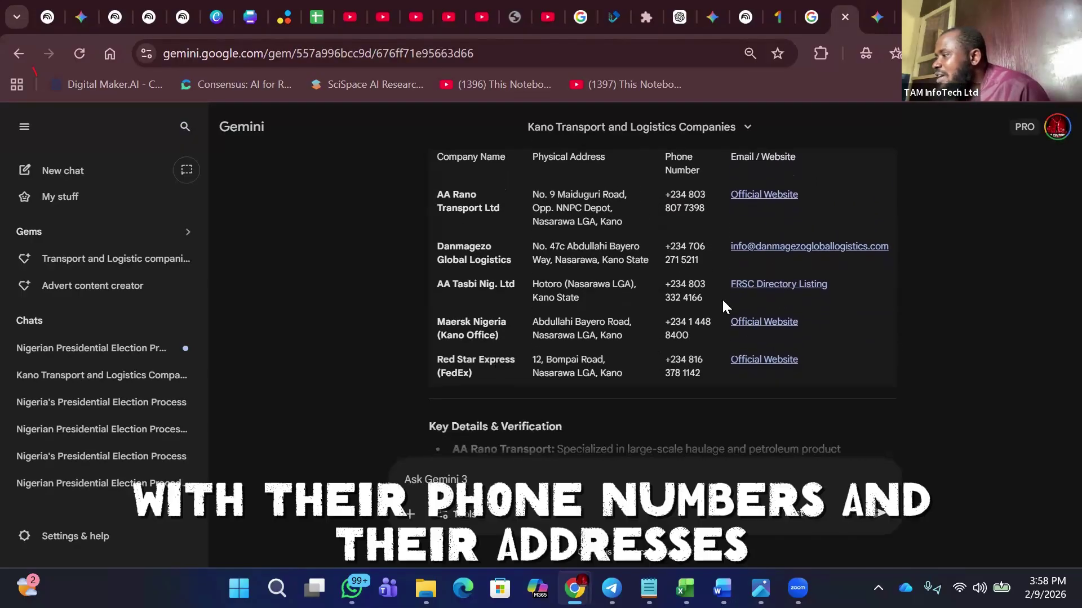
scroll(789, 241, "up", 1)
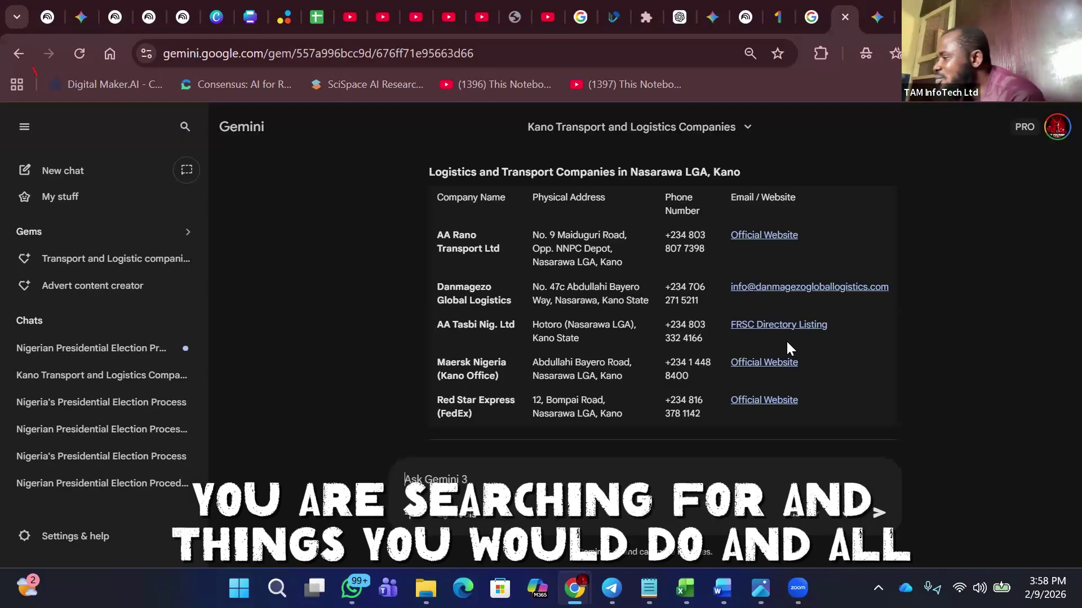
scroll(786, 341, "up", 1)
scroll(786, 341, "down", 6)
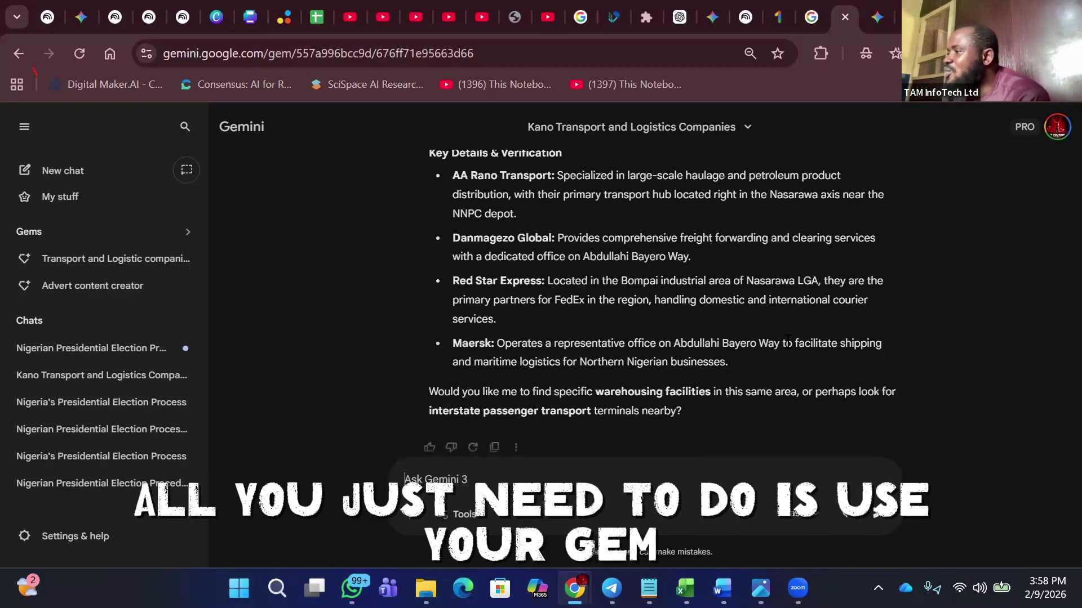
right_click(787, 342)
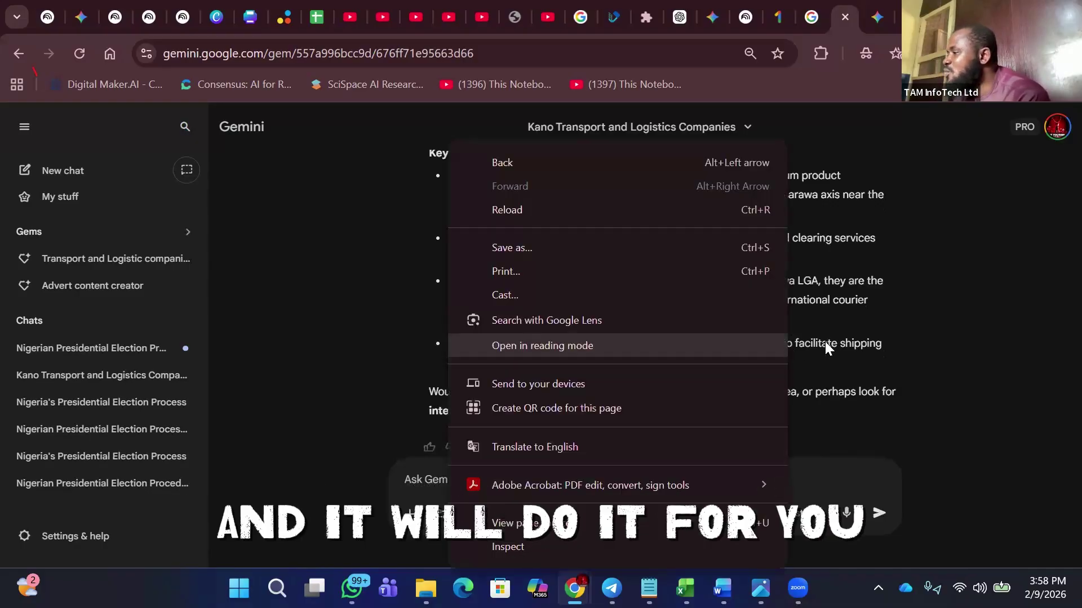
left_click(865, 345)
scroll(864, 345, "up", 1)
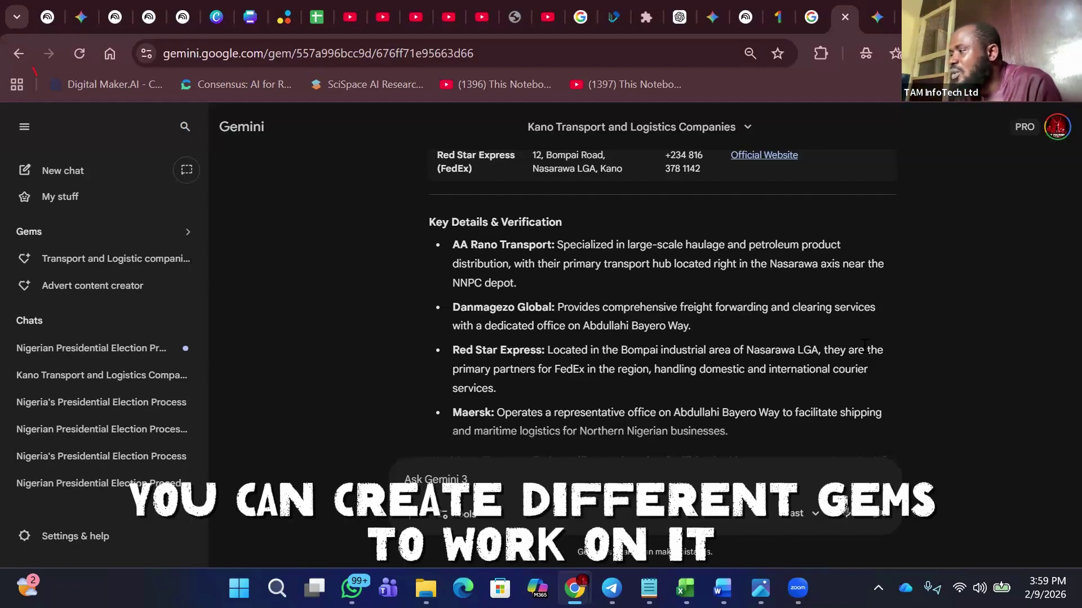
scroll(865, 345, "down", 1)
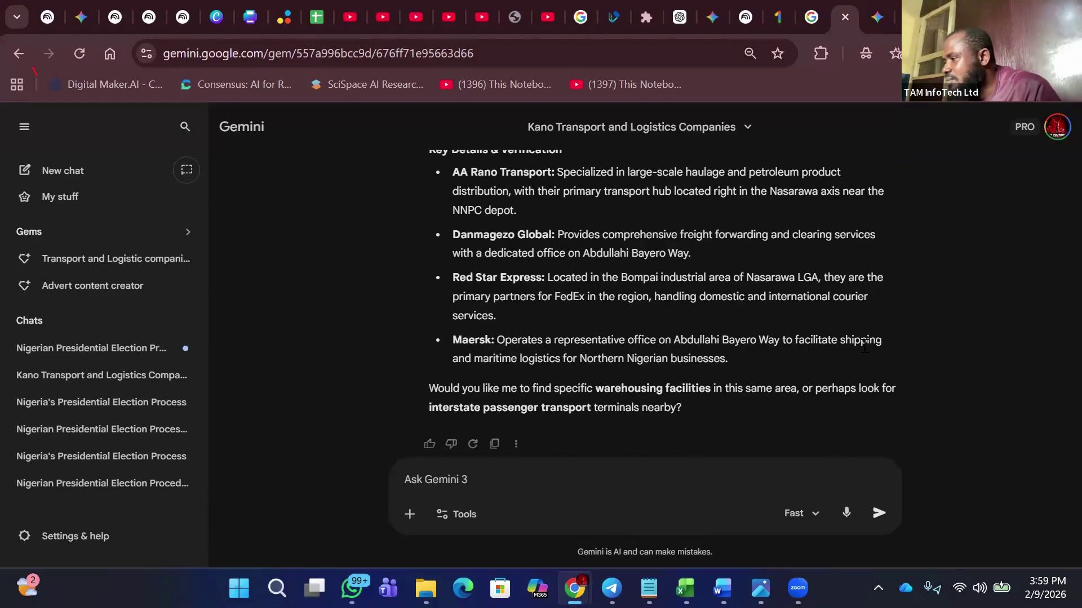
scroll(863, 345, "up", 1)
scroll(865, 349, "down", 1)
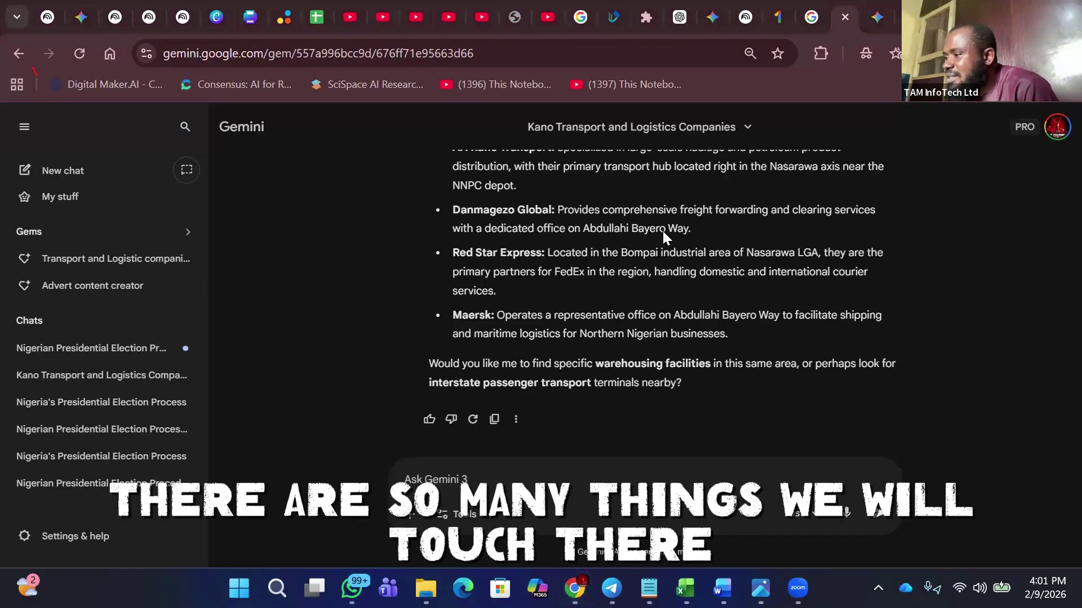
Check how many logistics companies the response lists for Nasarawa LGA, comparing the table with the details and the original prompt
scroll(510, 215, "up", 5)
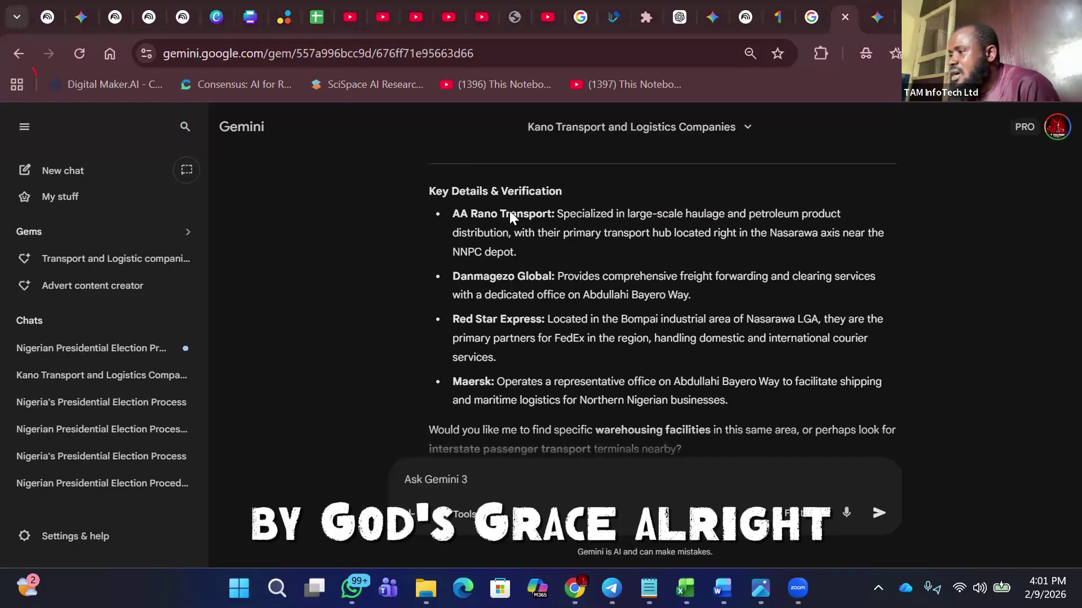
scroll(509, 211, "up", 4)
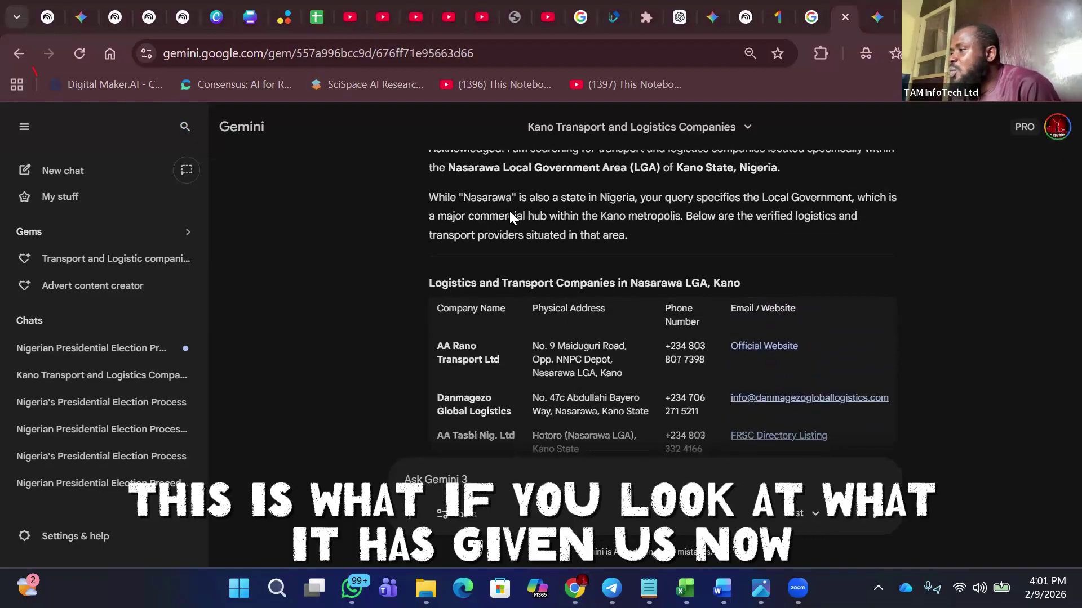
scroll(509, 211, "down", 4)
scroll(509, 211, "up", 3)
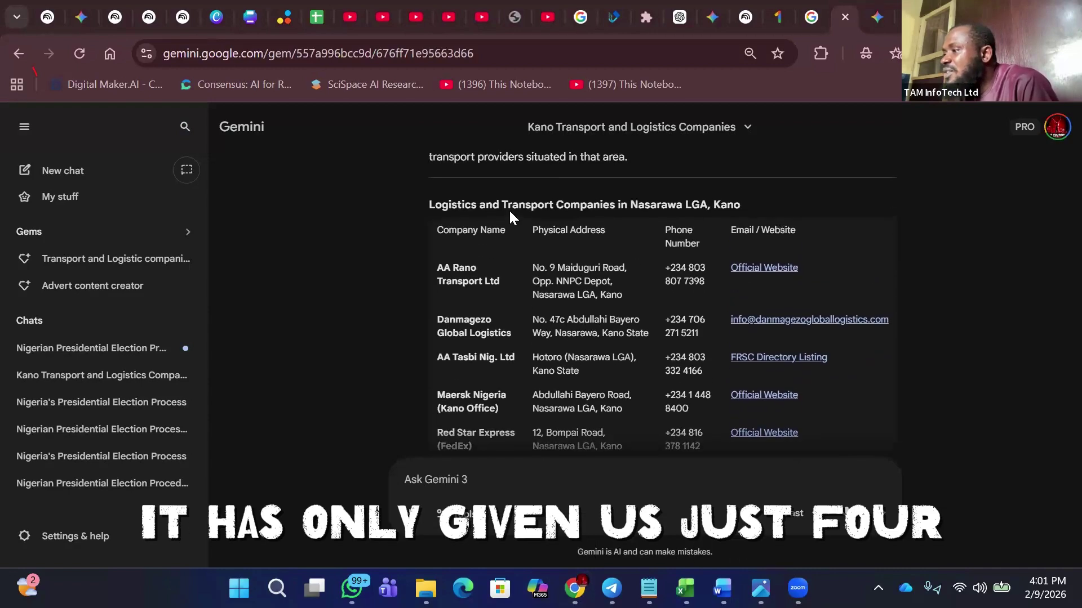
scroll(509, 209, "down", 2)
scroll(508, 209, "down", 1)
scroll(509, 209, "up", 2)
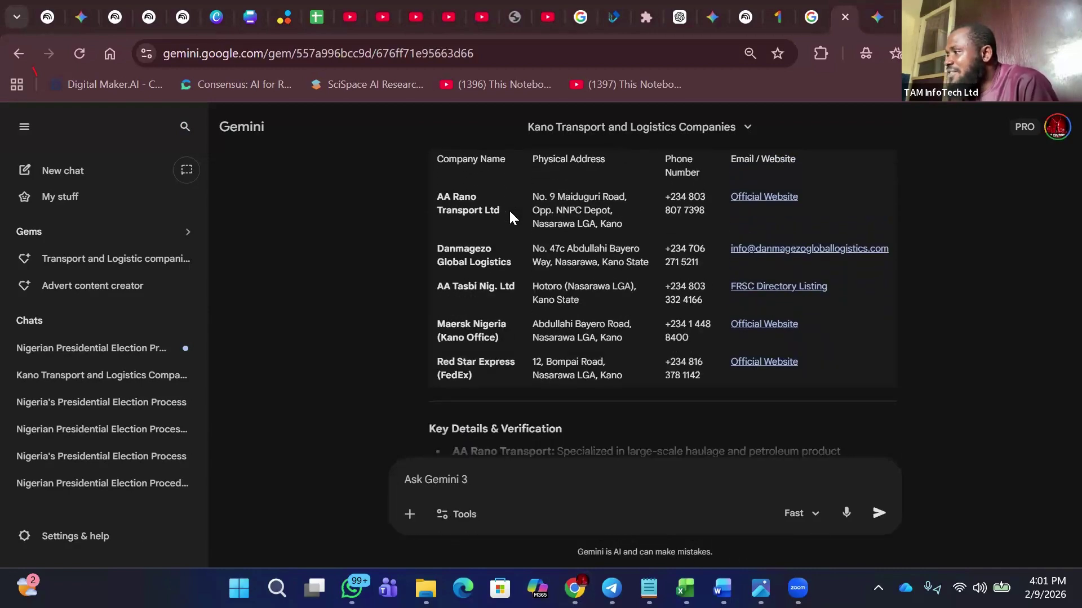
scroll(508, 209, "down", 2)
scroll(509, 211, "down", 2)
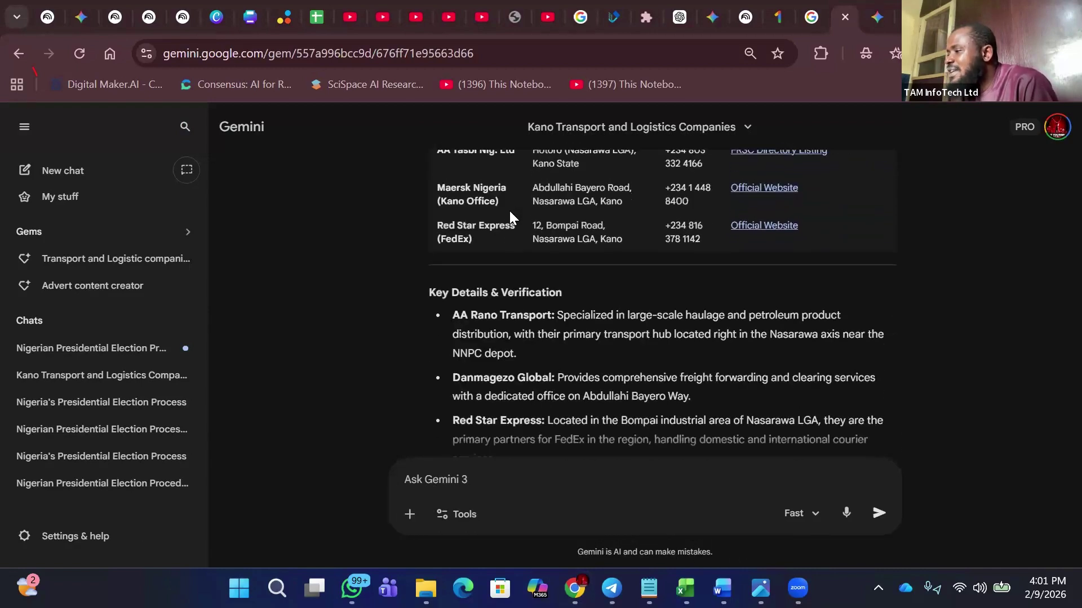
scroll(509, 211, "up", 7)
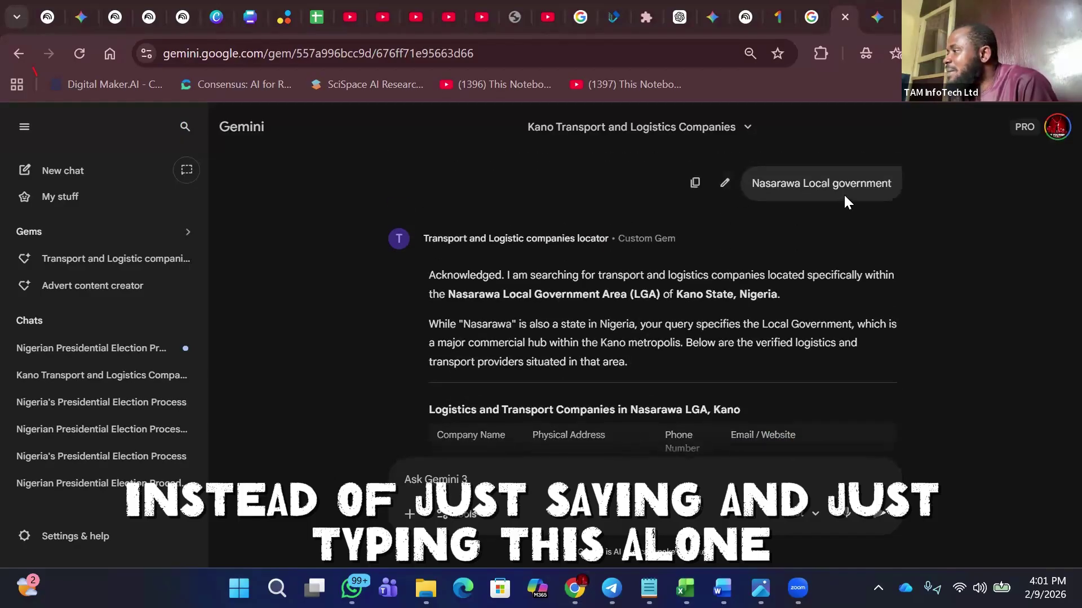
Copy "Nasarawa Local government" from the earlier message into a new prompt in the same chat
left_click_drag(891, 181, 739, 187)
key("ctrl+c")
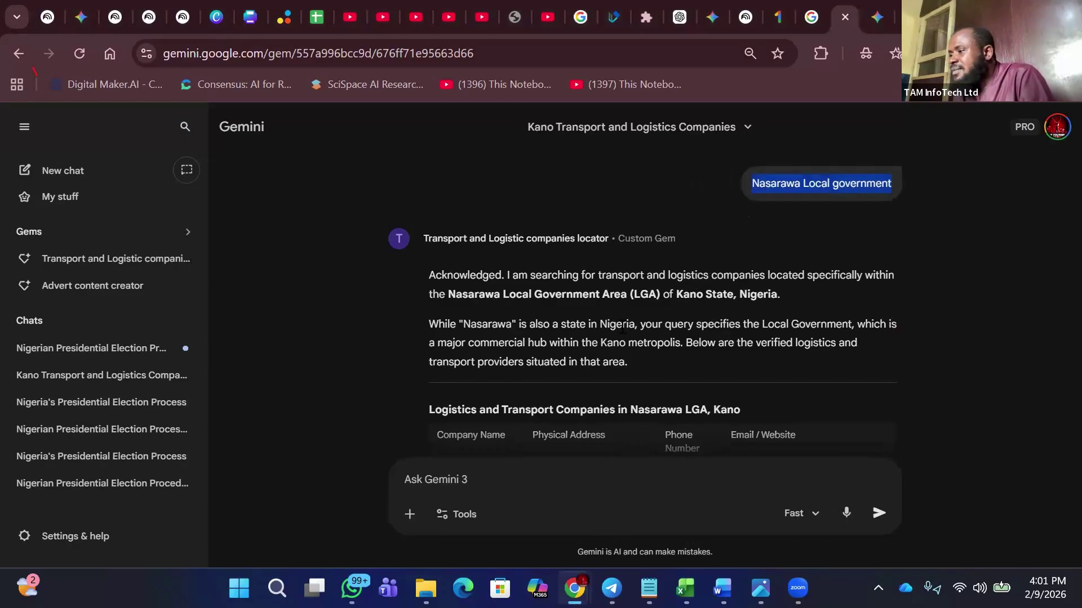
scroll(620, 327, "down", 15)
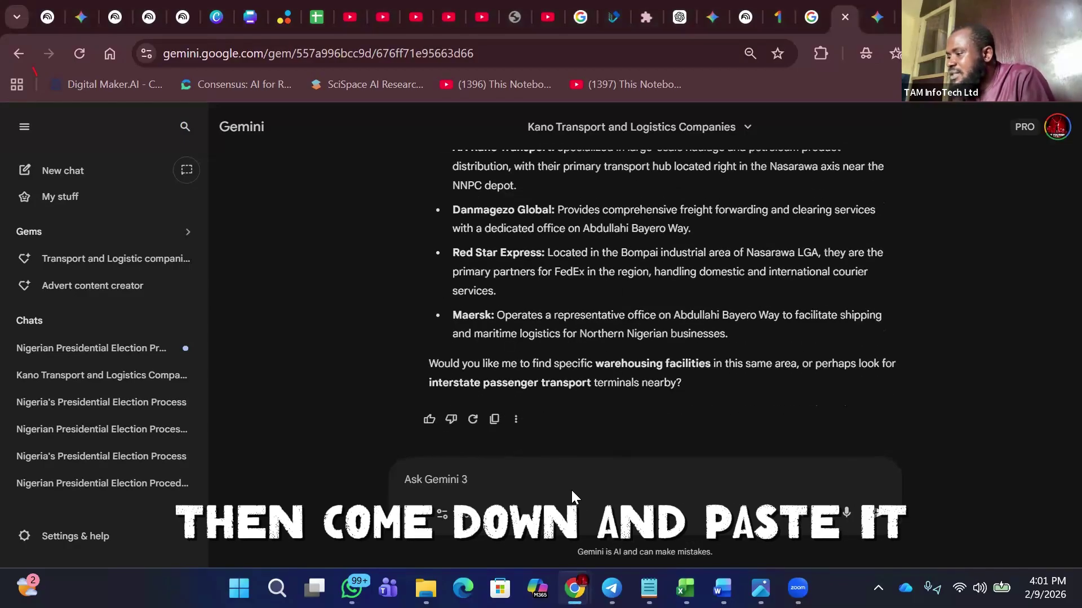
left_click(460, 472)
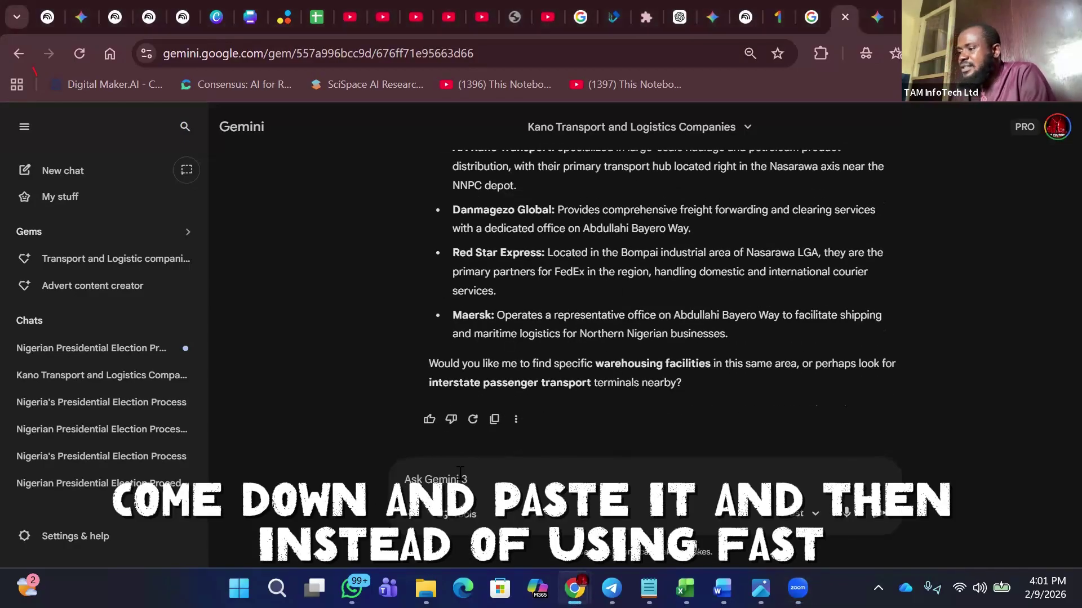
key("ctrl+v")
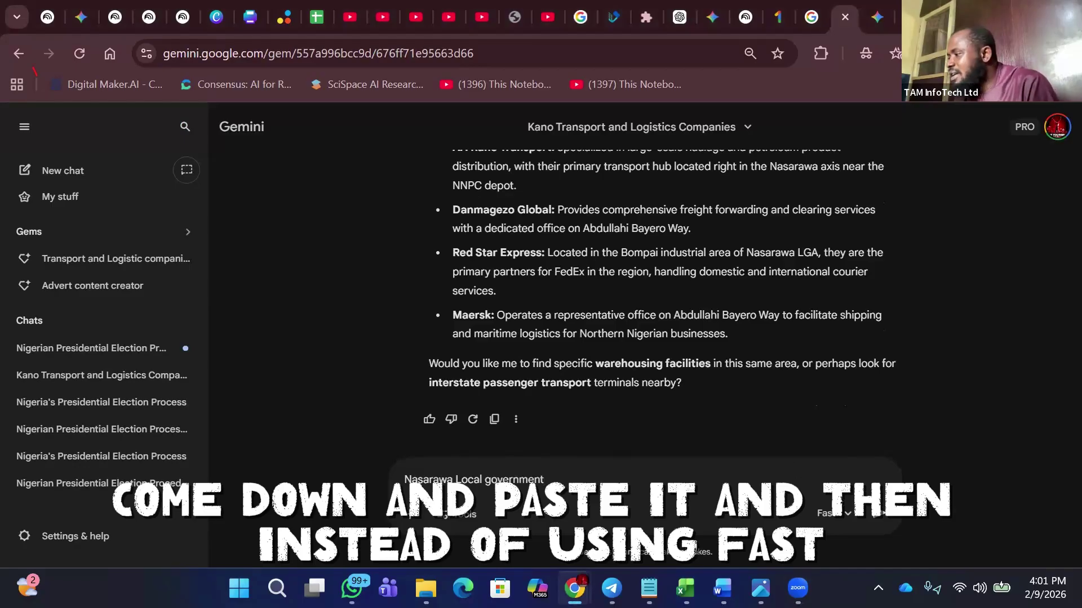
Set the model mode to Thinking and look over the available tools without choosing one
left_click(832, 513)
left_click(857, 435)
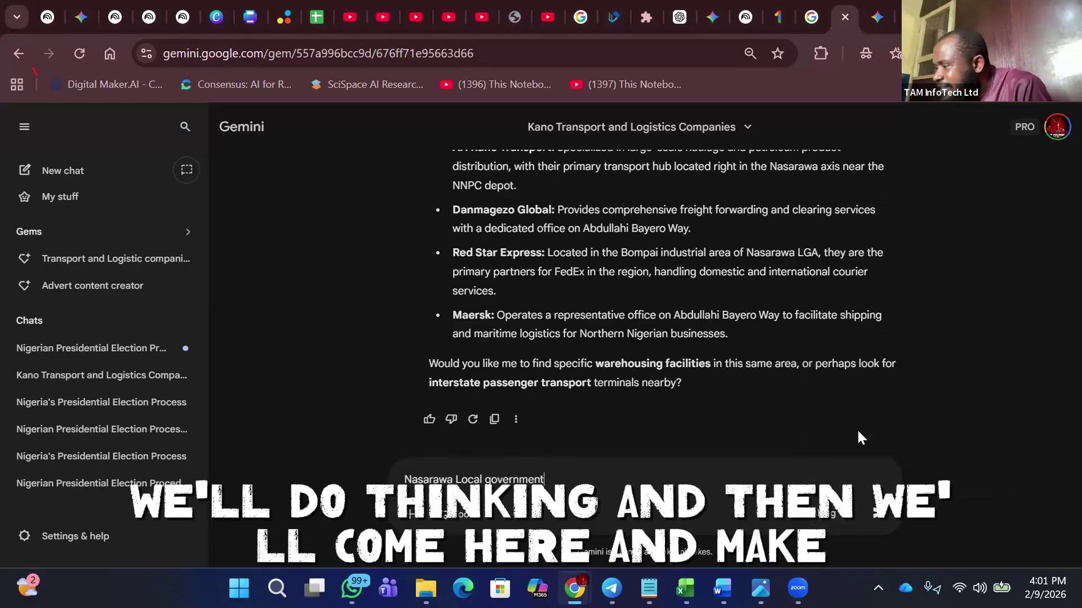
left_click(469, 515)
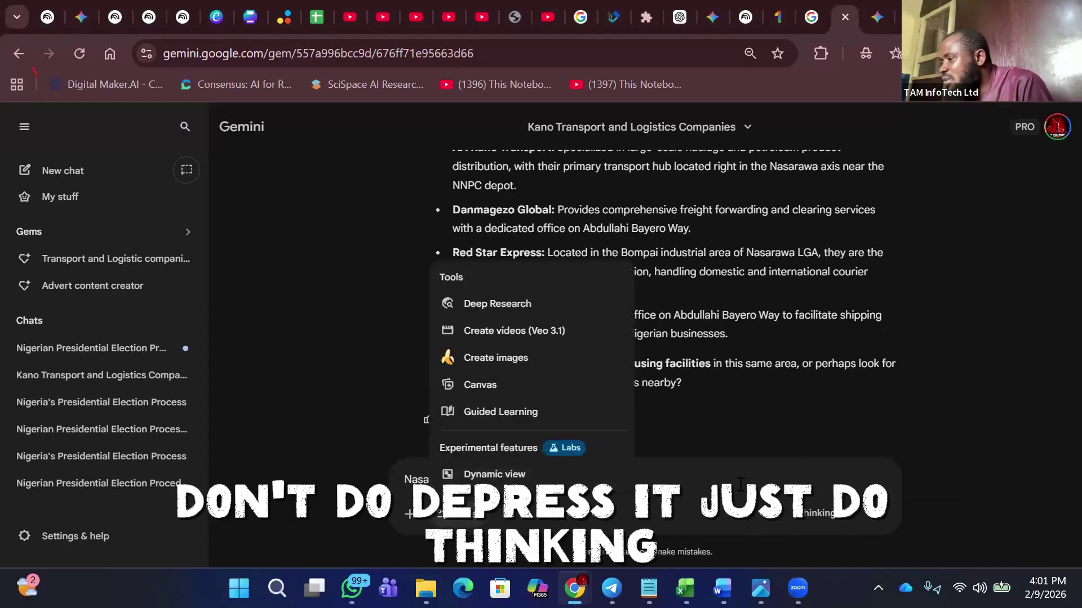
left_click(740, 484)
Switch the model mode to Pro and send the "Nasarawa Local government" prompt
left_click(849, 521)
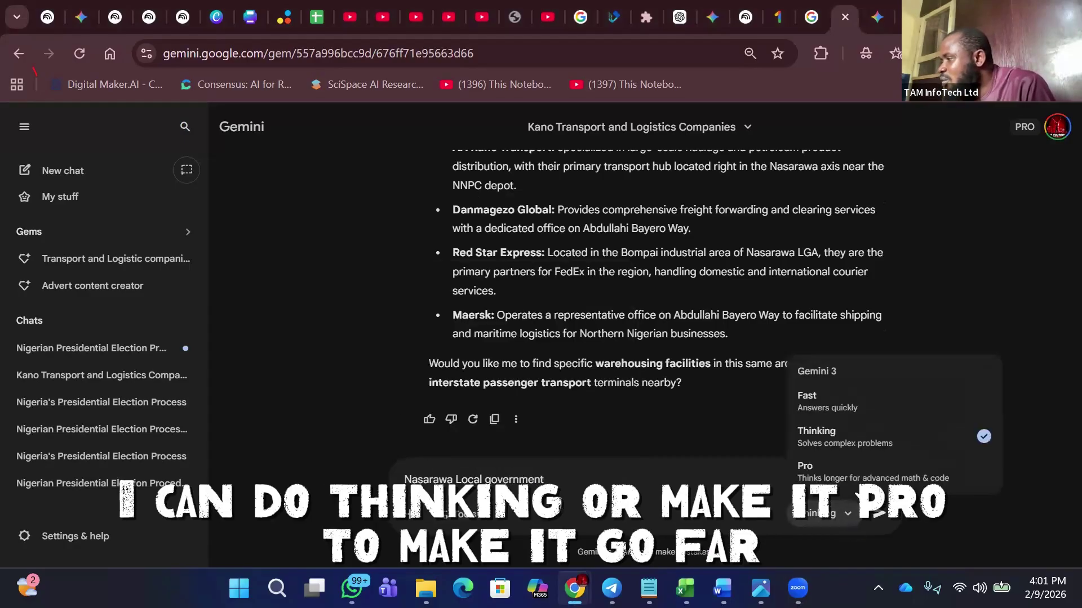
left_click(856, 476)
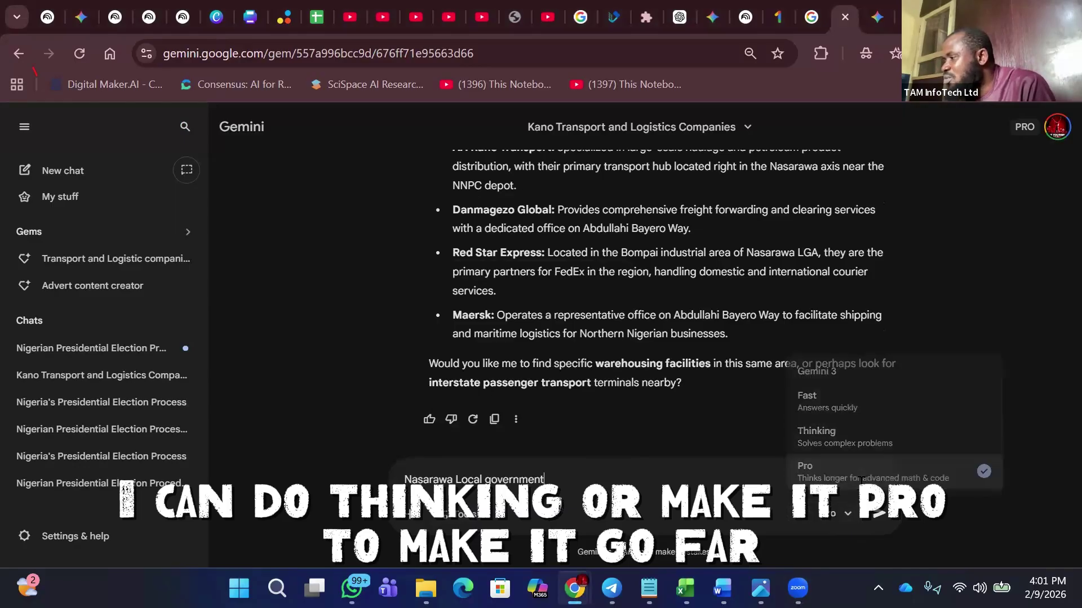
left_click(875, 523)
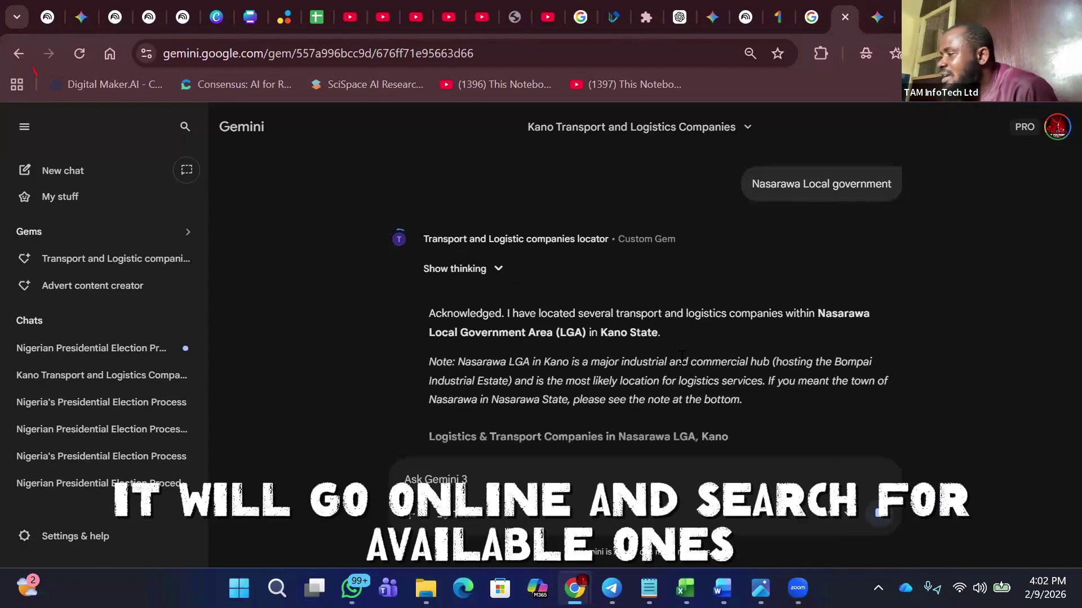
Review the Pro response for Nasarawa LGA, covering the company table, the details and verification section, and the closing note on Nasarawa State
scroll(681, 356, "down", 6)
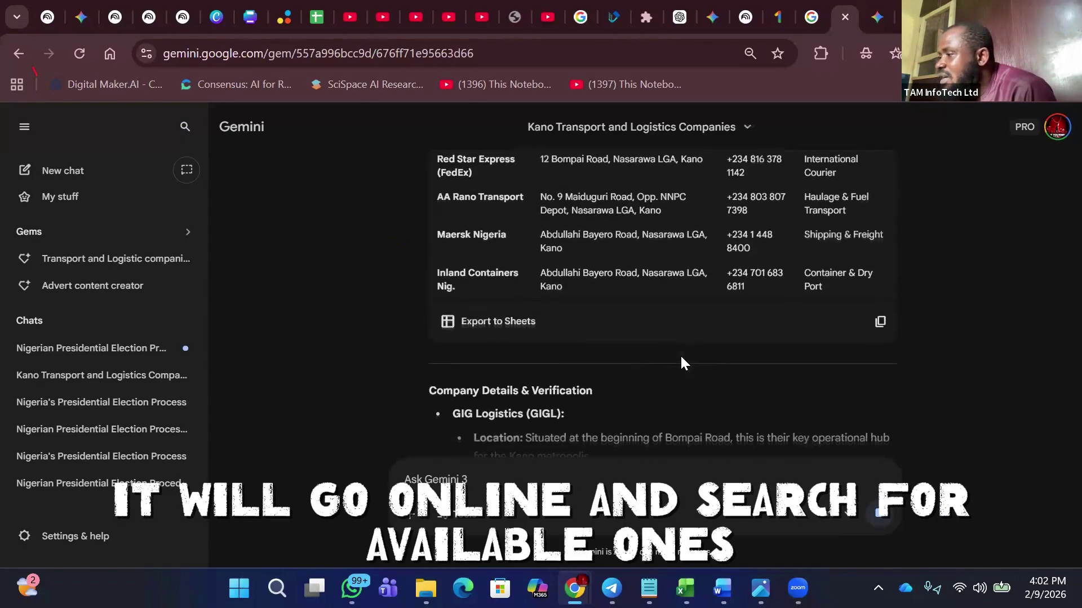
scroll(682, 361, "up", 2)
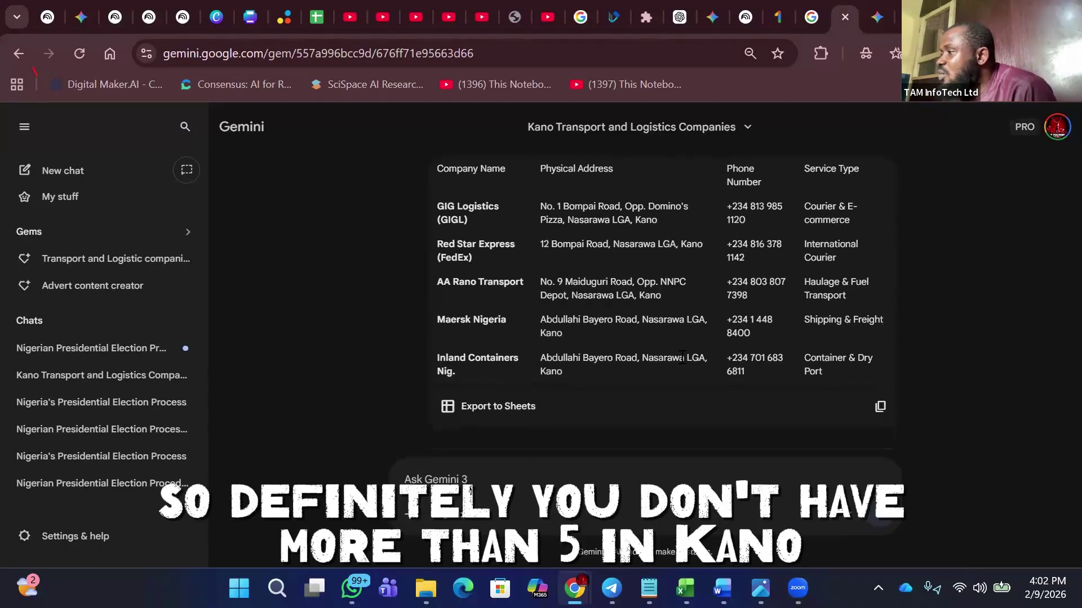
scroll(682, 358, "down", 1)
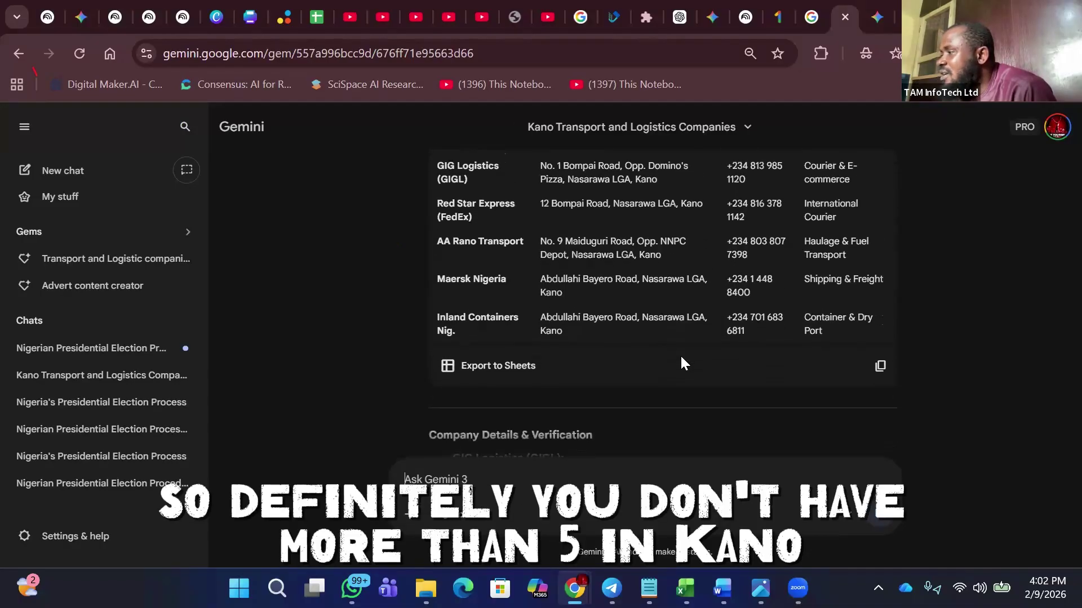
scroll(681, 354, "up", 1)
scroll(680, 355, "down", 4)
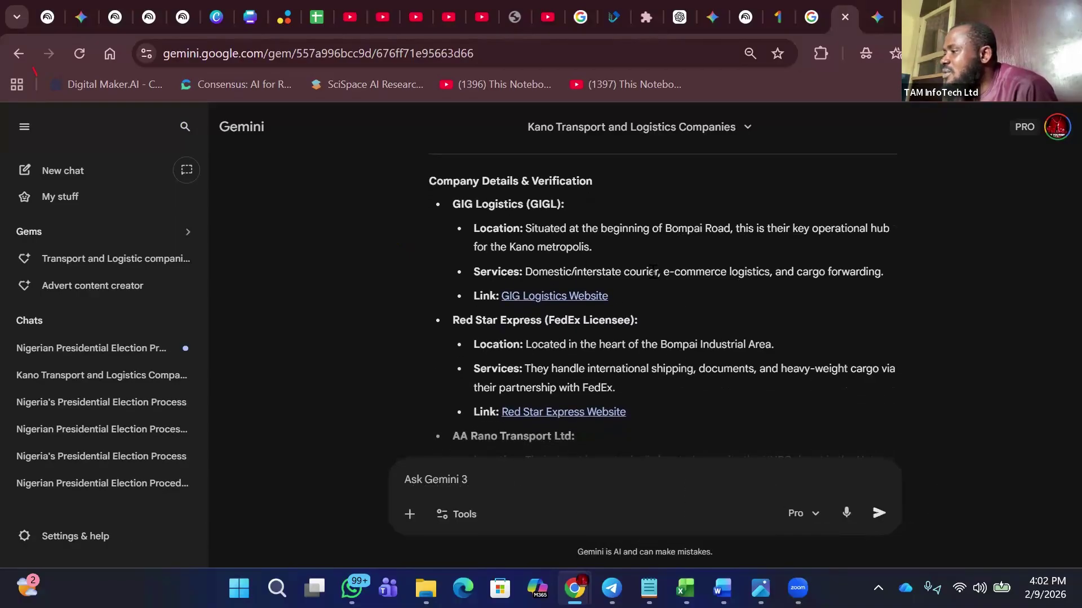
scroll(651, 270, "down", 2)
scroll(681, 271, "down", 3)
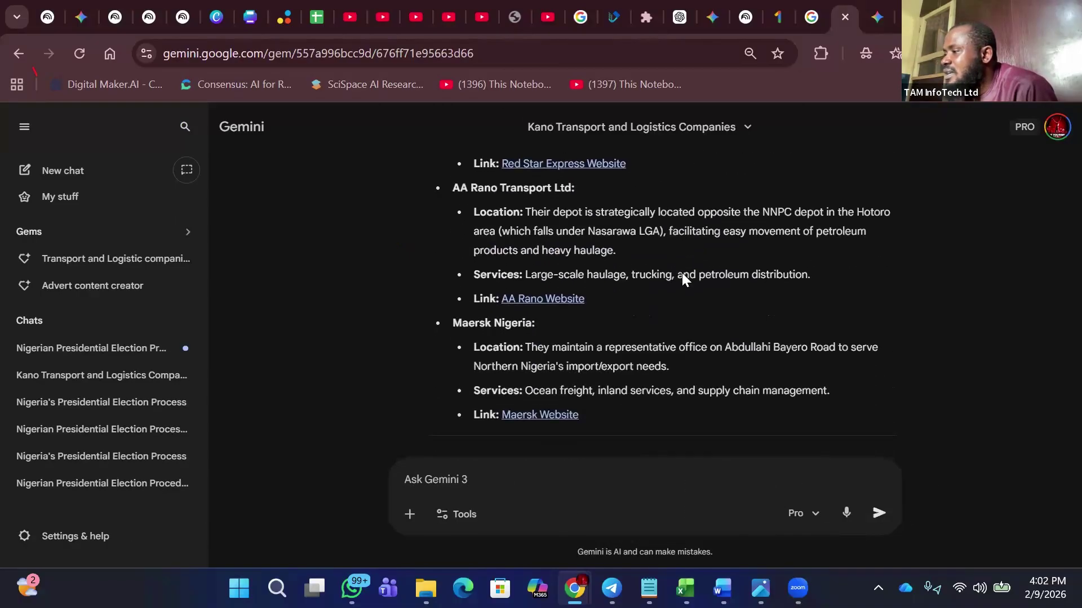
scroll(681, 272, "down", 2)
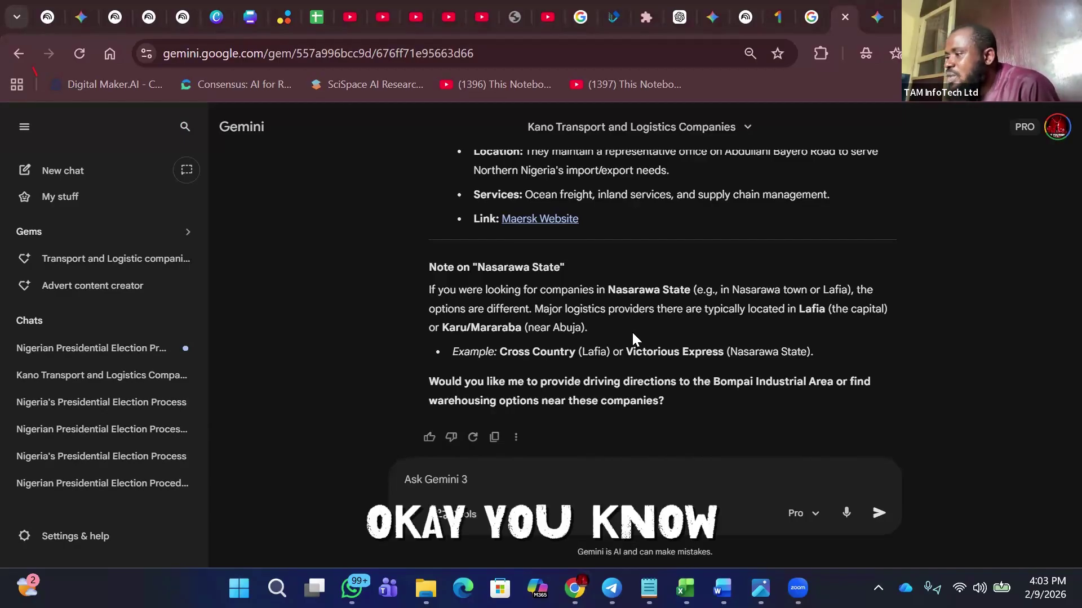
Compare how the earlier response's introduction and the Pro response's closing note distinguish Nasarawa Local Government in Kano from Nasarawa State
scroll(632, 333, "up", 15)
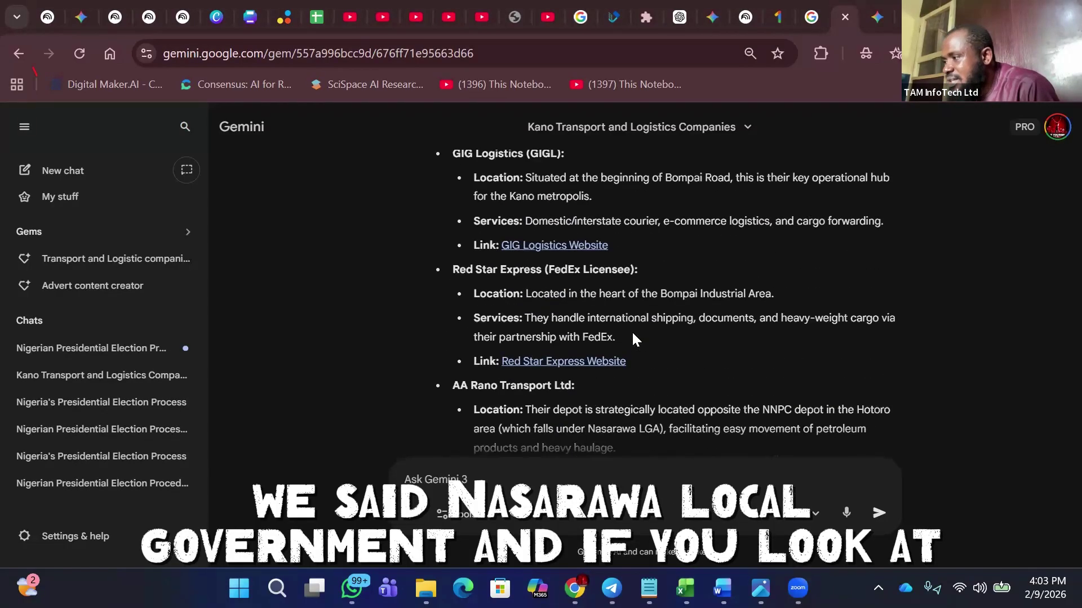
scroll(632, 332, "up", 12)
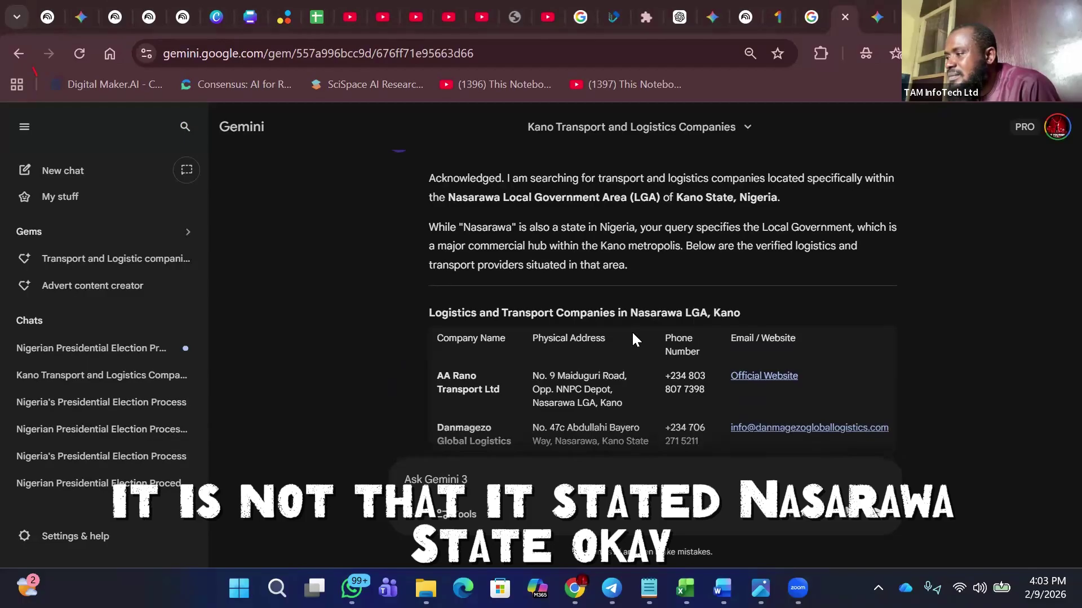
scroll(631, 330, "up", 2)
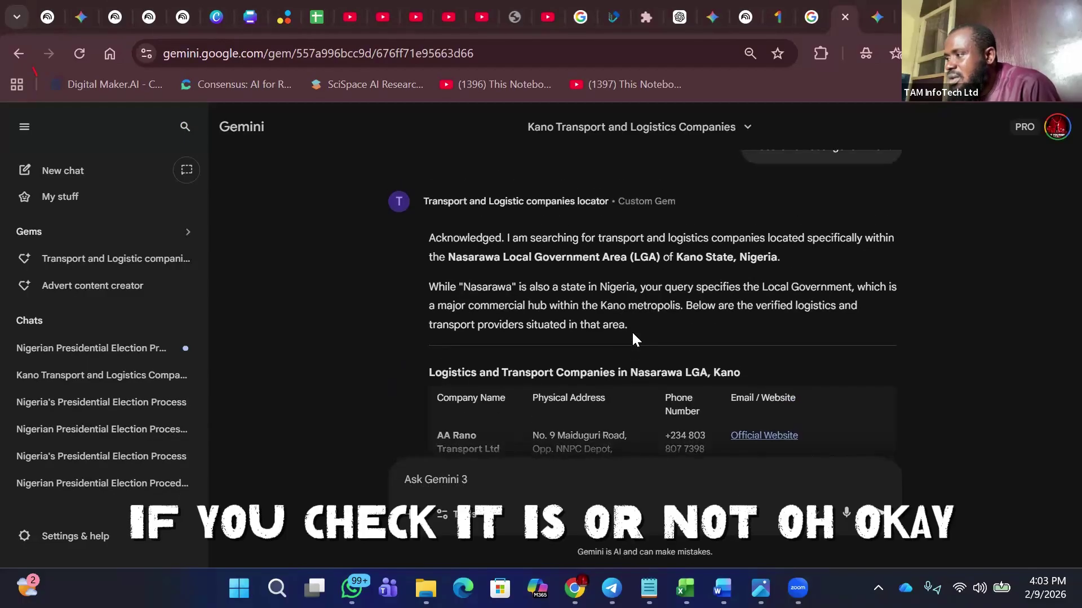
scroll(633, 334, "down", 1)
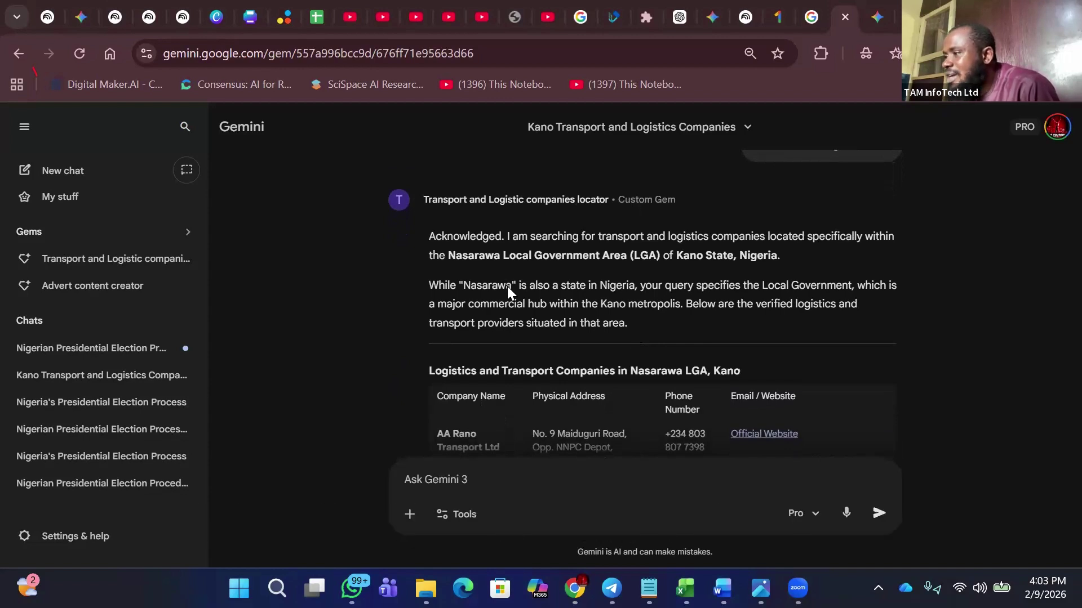
scroll(632, 252, "up", 1)
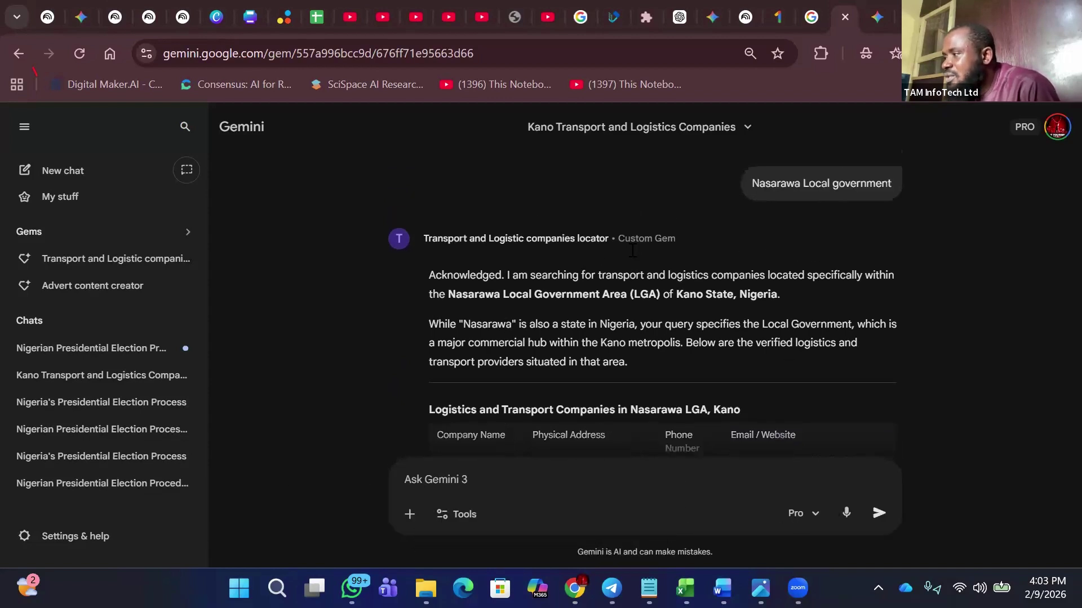
scroll(632, 251, "down", 1)
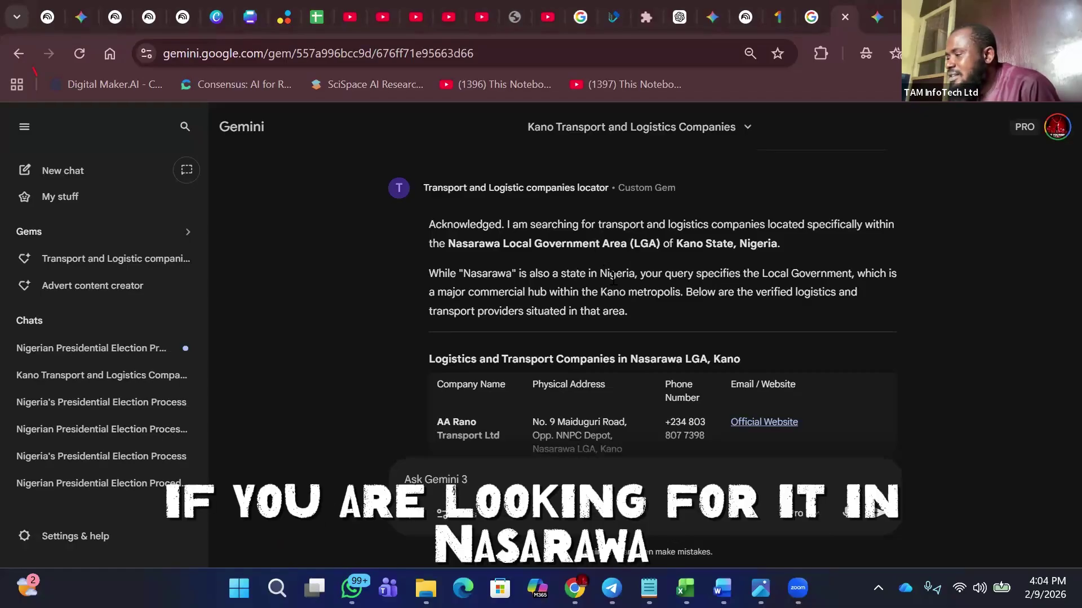
scroll(613, 280, "down", 20)
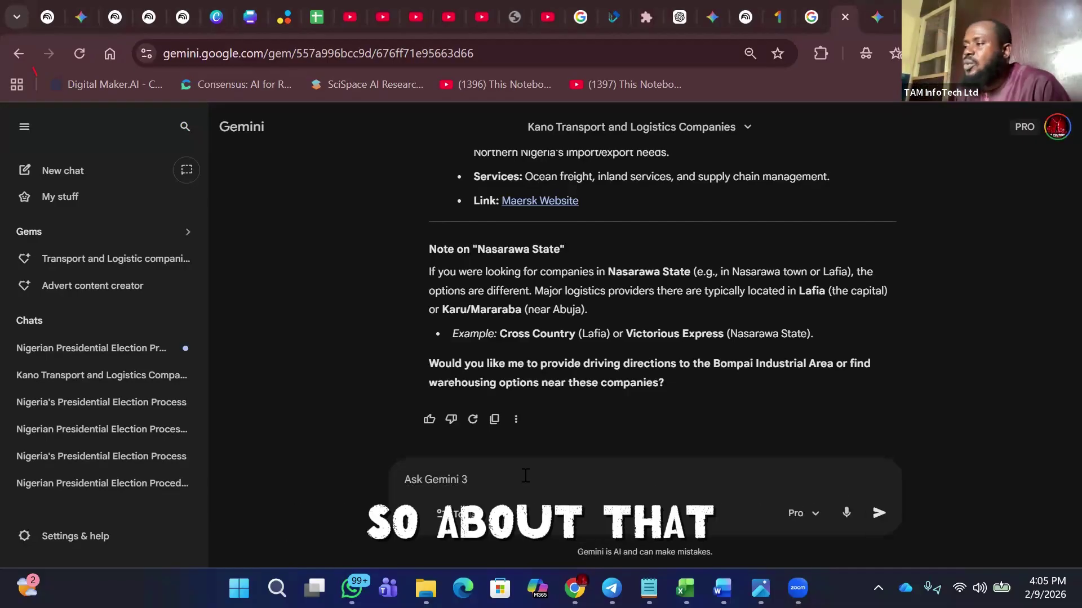
scroll(568, 389, "up", 10)
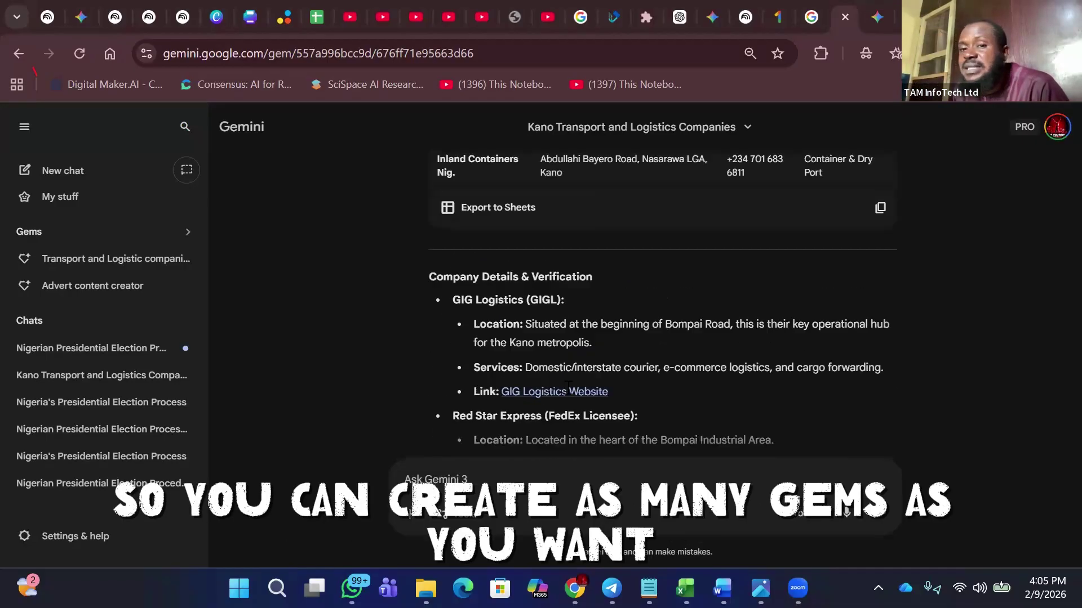
scroll(568, 383, "up", 7)
scroll(567, 386, "down", 15)
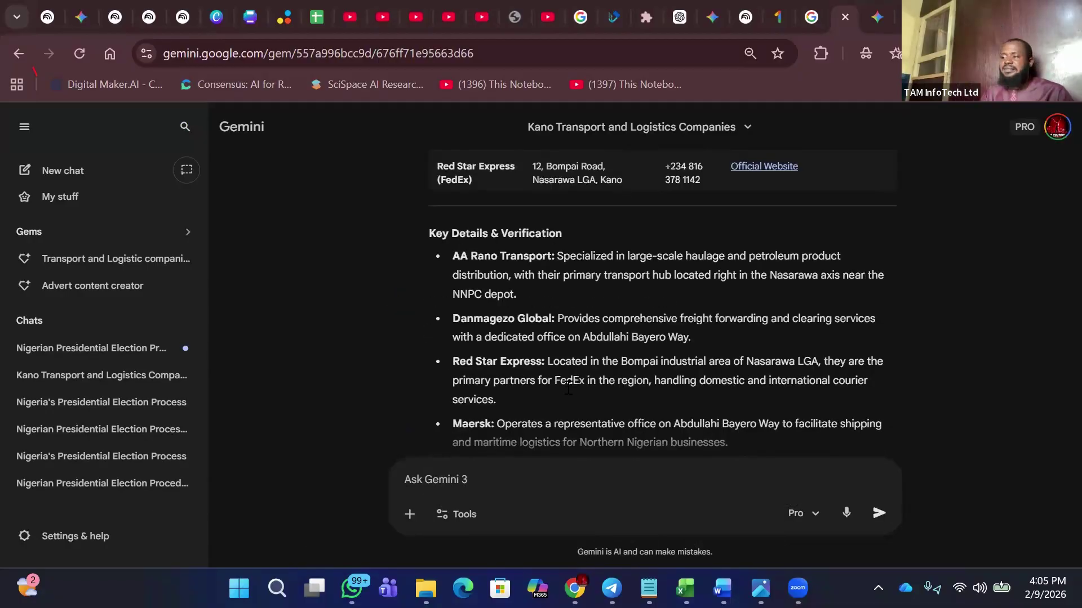